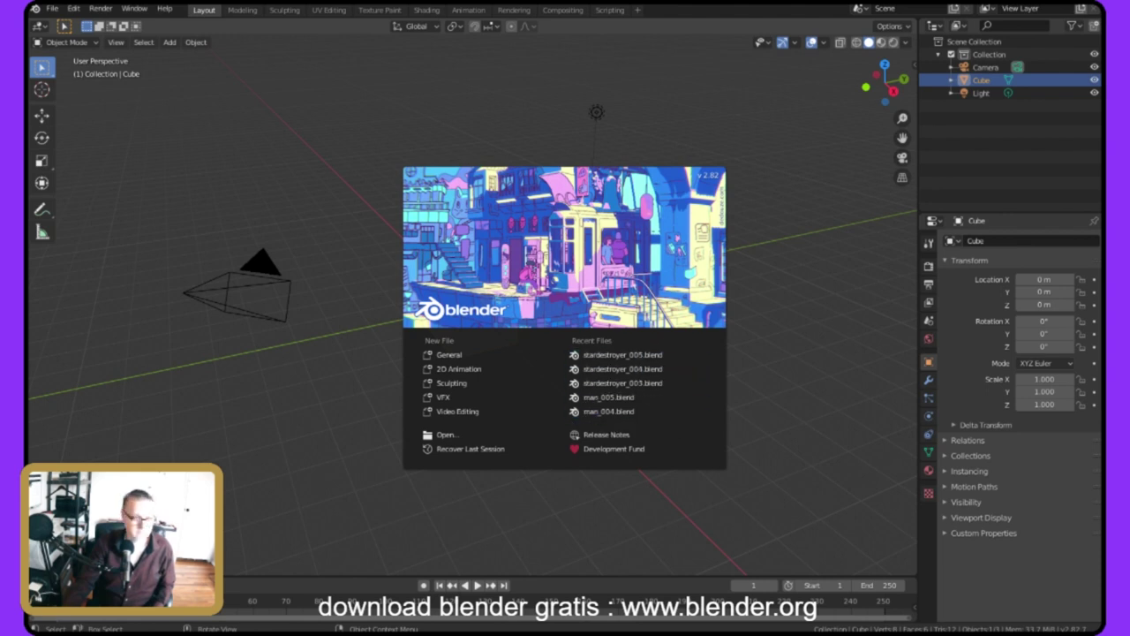
Dismiss the splash screen to reach the default scene.
{"action": "left_click", "coordinate": [608, 176]}
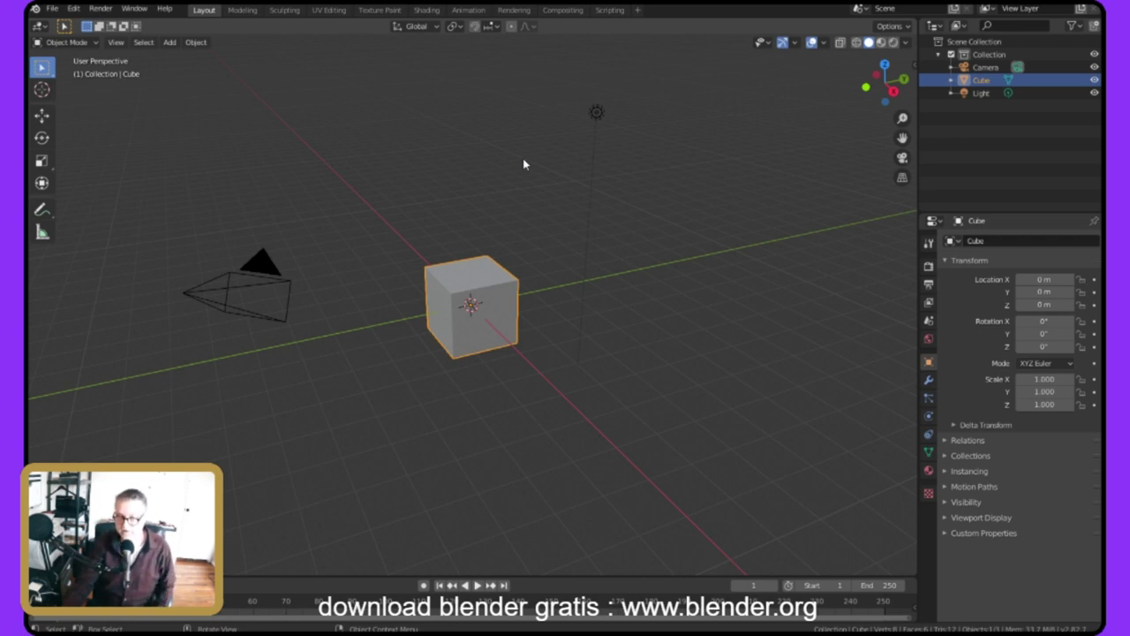
Try shifting the cube along the X axis to about 0.54 m, and undo the move.
{"action": "left_click_drag", "start_coordinate": [1045, 279], "coordinate": [1055, 279]}
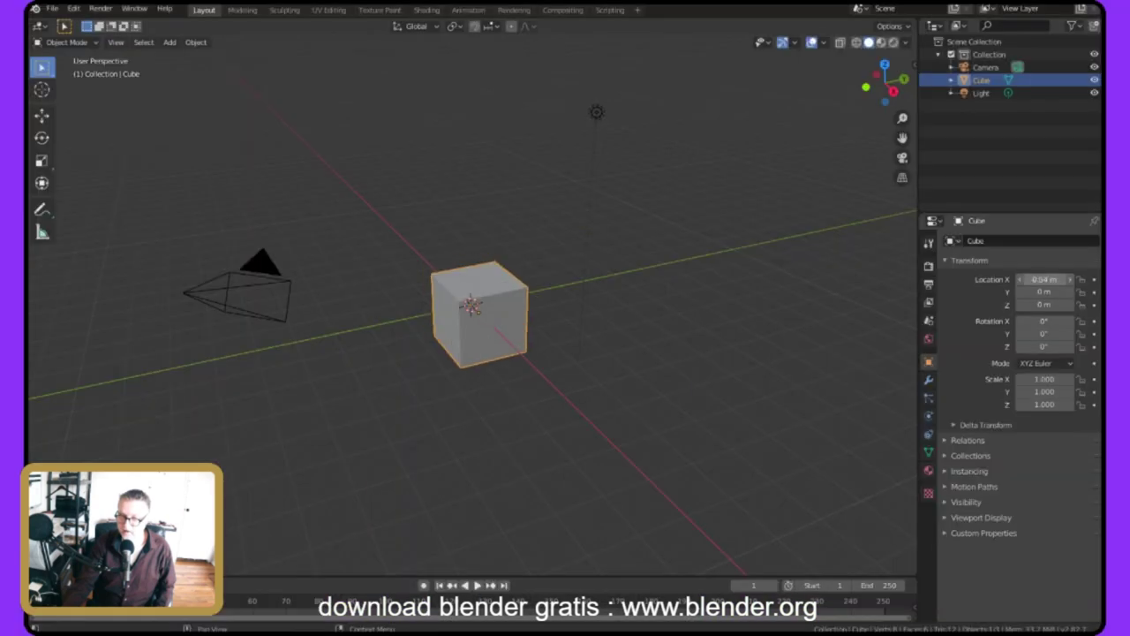
{"action": "left_click_drag", "start_coordinate": [1055, 279], "coordinate": [869, 126]}
{"action": "key", "text": "ctrl+z"}
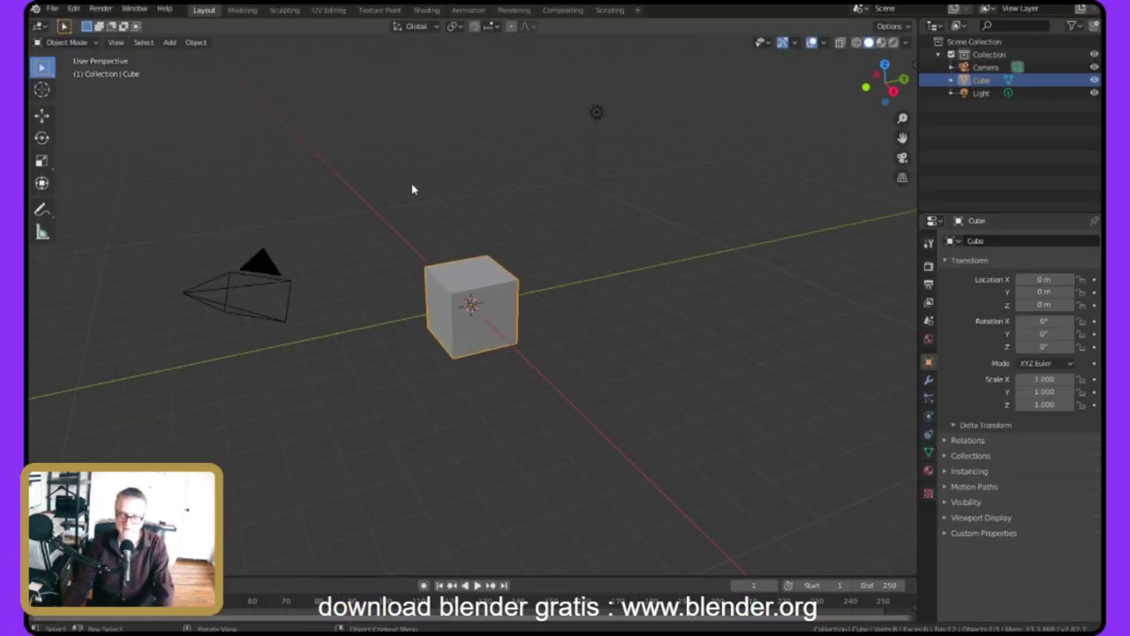
Examine the default cube, camera and light from several angles and distances.
{"action": "mouse_move", "coordinate": [280, 179]}
{"action": "middle_mouse_down"}
{"action": "mouse_move", "coordinate": [396, 192]}
{"action": "mouse_move", "coordinate": [298, 190]}
{"action": "mouse_move", "coordinate": [303, 159]}
{"action": "mouse_move", "coordinate": [277, 192]}
{"action": "middle_mouse_up"}
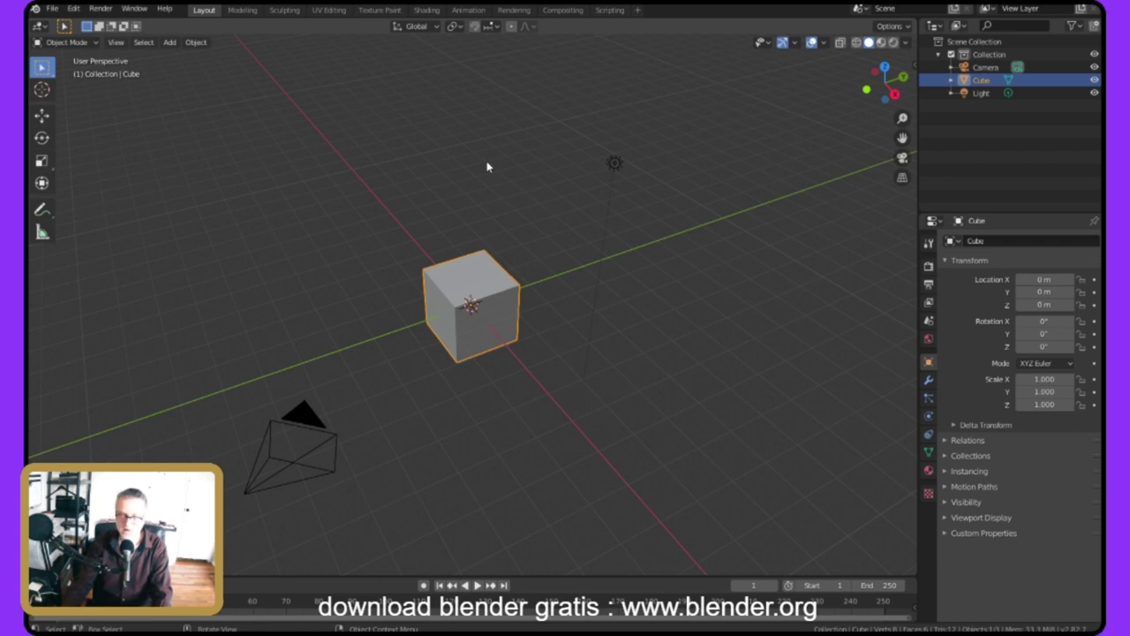
{"action": "middle_click_drag", "start_coordinate": [384, 204], "coordinate": [288, 179]}
{"action": "scroll", "coordinate": [297, 179], "scroll_direction": "up", "scroll_amount": 5}
{"action": "scroll", "coordinate": [297, 179], "scroll_direction": "down", "scroll_amount": 3}
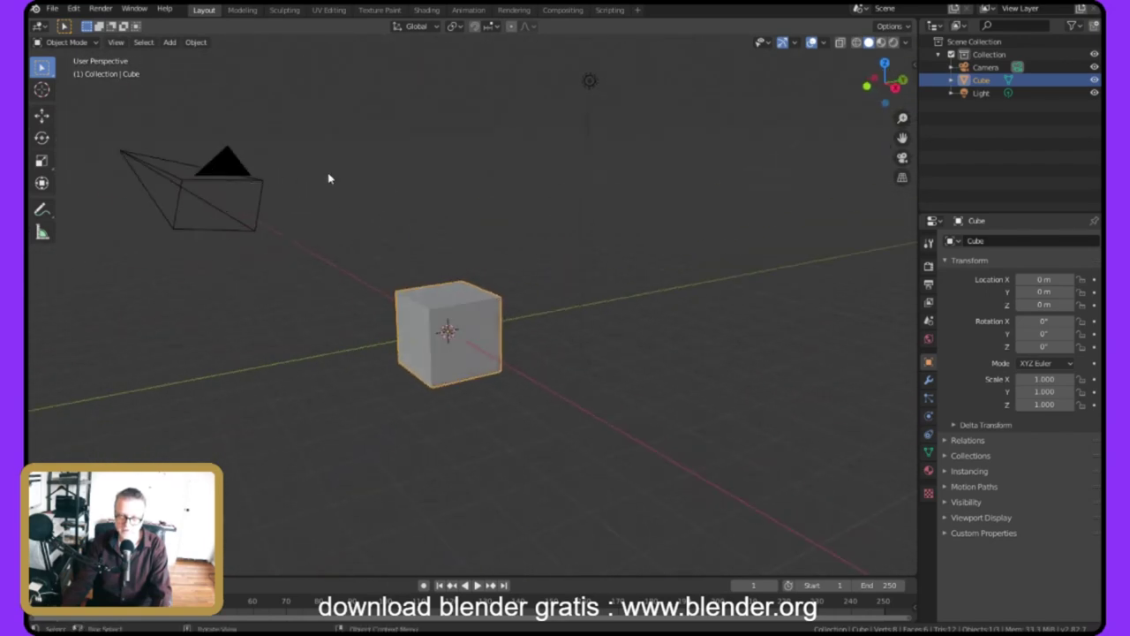
{"action": "scroll", "coordinate": [343, 181], "scroll_direction": "up", "scroll_amount": 3}
{"action": "scroll", "coordinate": [315, 197], "scroll_direction": "down", "scroll_amount": 3}
{"action": "scroll", "coordinate": [291, 197], "scroll_direction": "up", "scroll_amount": 5}
{"action": "scroll", "coordinate": [291, 207], "scroll_direction": "down", "scroll_amount": 5}
{"action": "scroll", "coordinate": [237, 174], "scroll_direction": "up", "scroll_amount": 5}
{"action": "scroll", "coordinate": [237, 174], "scroll_direction": "down", "scroll_amount": 5}
{"action": "middle_click_drag", "start_coordinate": [237, 174], "coordinate": [345, 206]}
{"action": "scroll", "coordinate": [336, 210], "scroll_direction": "up", "scroll_amount": 5}
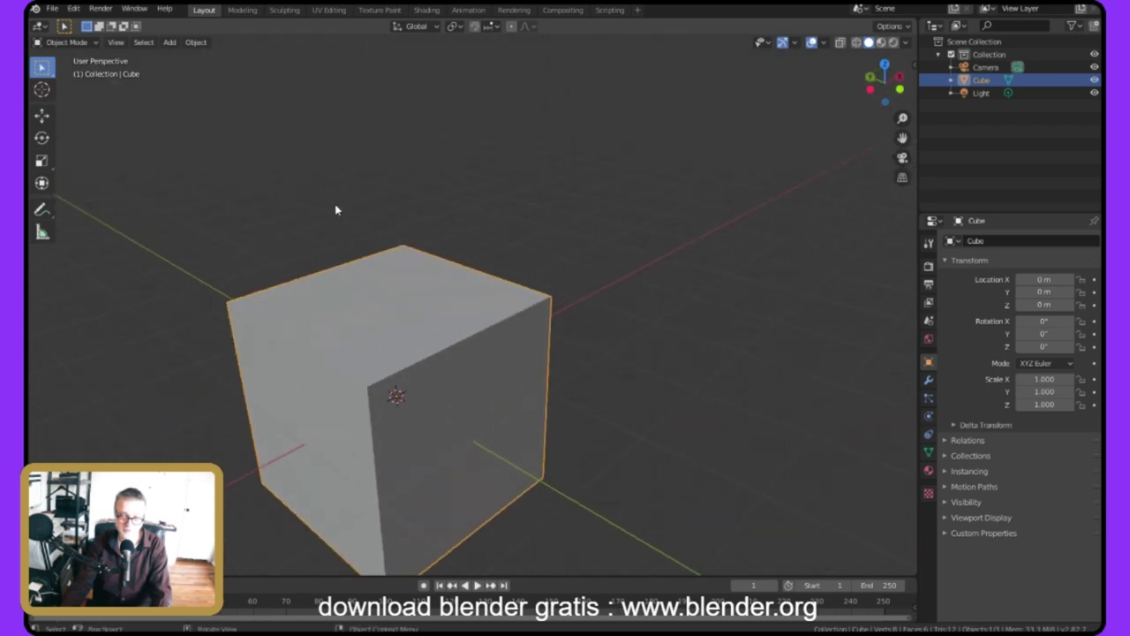
{"action": "scroll", "coordinate": [334, 214], "scroll_direction": "down", "scroll_amount": 5}
{"action": "scroll", "coordinate": [333, 213], "scroll_direction": "down", "scroll_amount": 5}
{"action": "middle_click_drag", "start_coordinate": [262, 243], "coordinate": [295, 218]}
{"action": "scroll", "coordinate": [280, 225], "scroll_direction": "up", "scroll_amount": 4}
Box-select the cube together with the light.
{"action": "left_click_drag", "start_coordinate": [599, 282], "coordinate": [444, 390]}
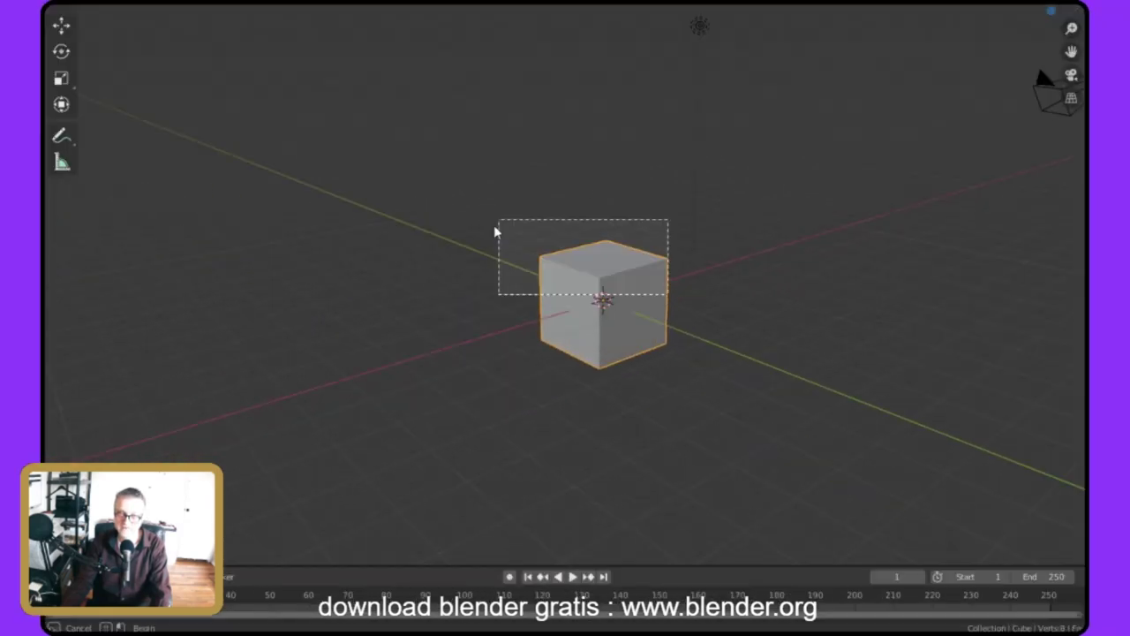
{"action": "key", "text": "Escape"}
{"action": "middle_click_drag", "start_coordinate": [366, 141], "coordinate": [412, 170]}
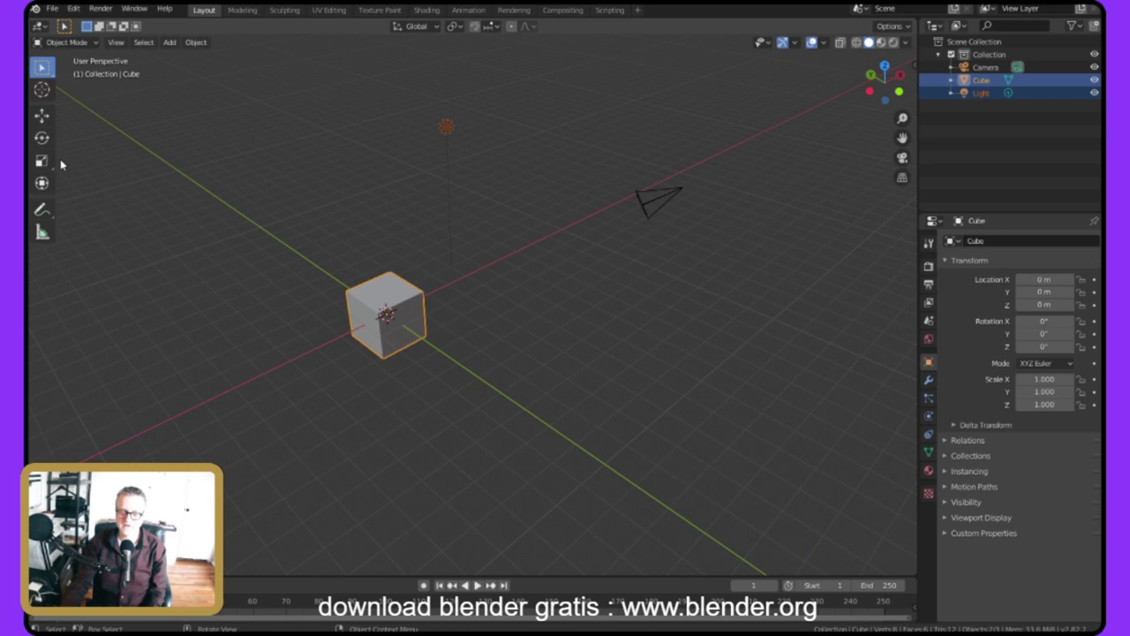
{"action": "key", "text": "KP_Decimal"}
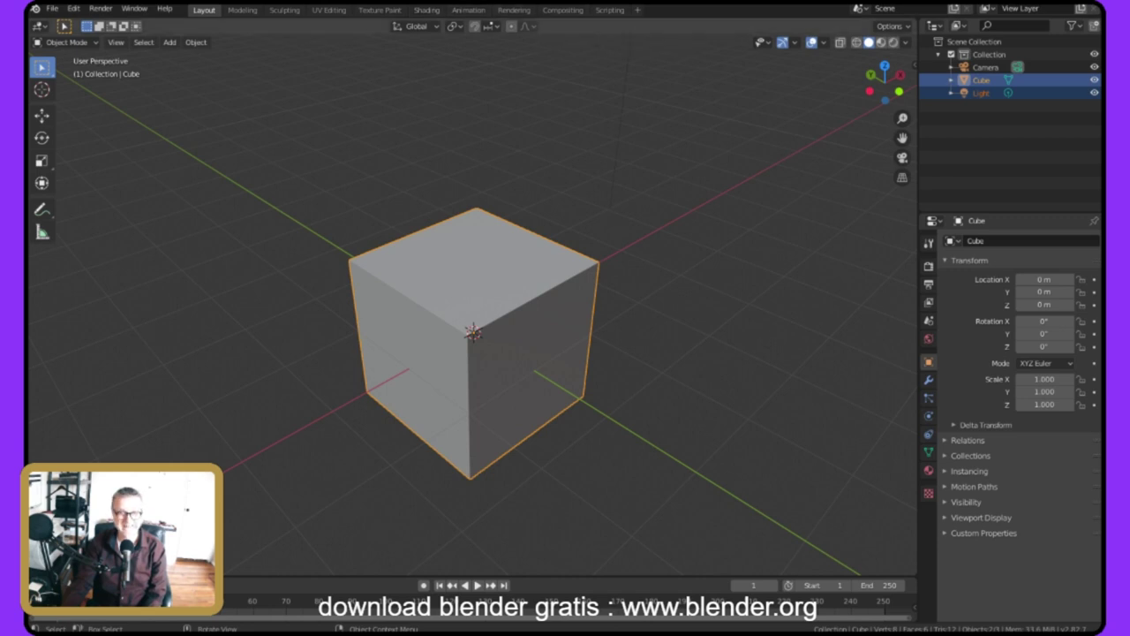
Look through the Modeling, Sculpting, UV Editing, Texture Paint and remaining workspaces up to Scripting, and return to Layout.
{"action": "left_click", "coordinate": [242, 10]}
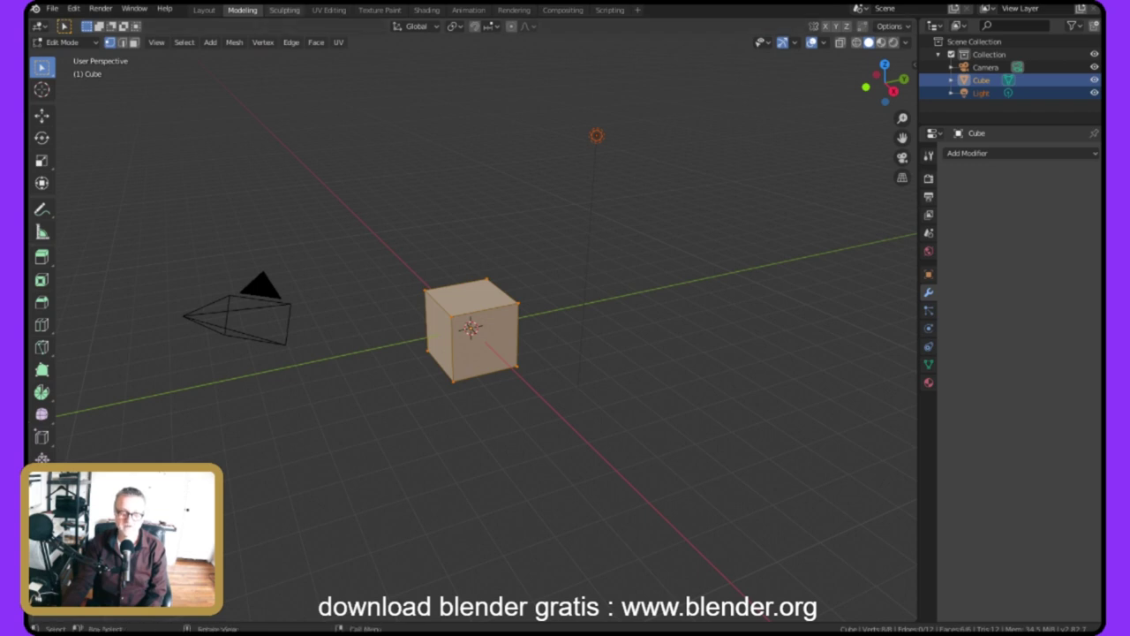
{"action": "left_click", "coordinate": [285, 10]}
{"action": "left_click", "coordinate": [328, 10]}
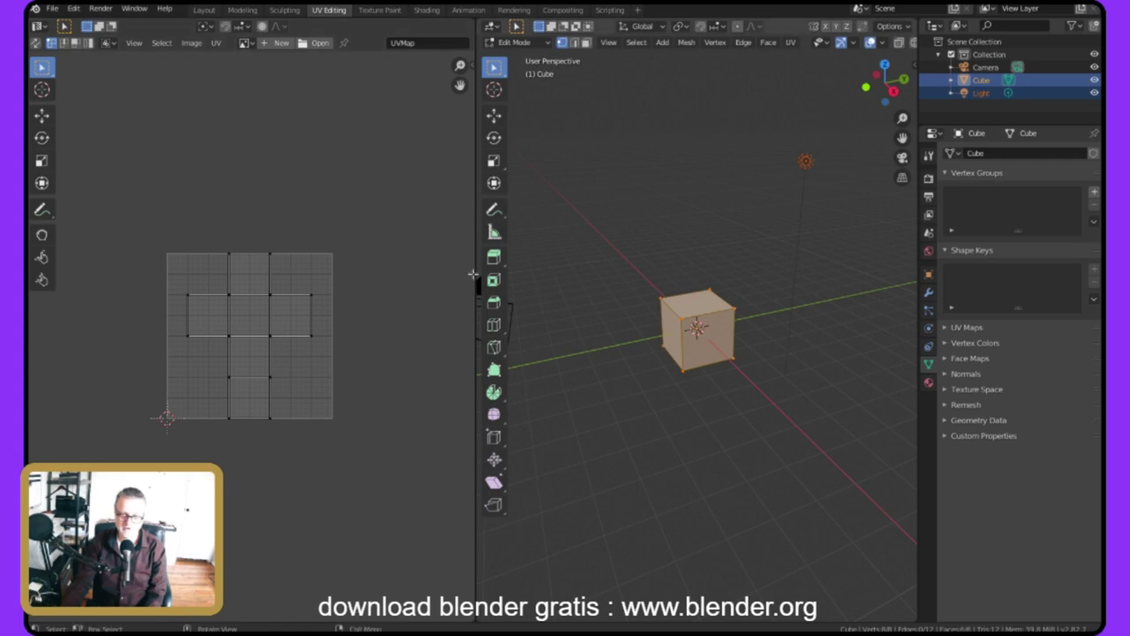
{"action": "left_click", "coordinate": [380, 10]}
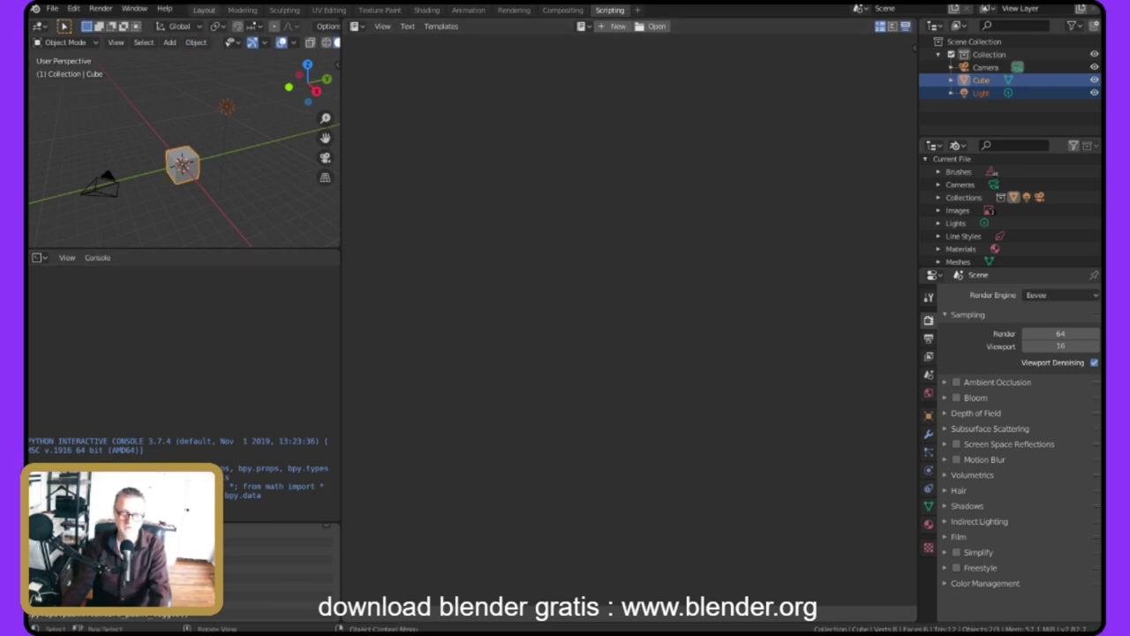
{"action": "left_click", "coordinate": [204, 10]}
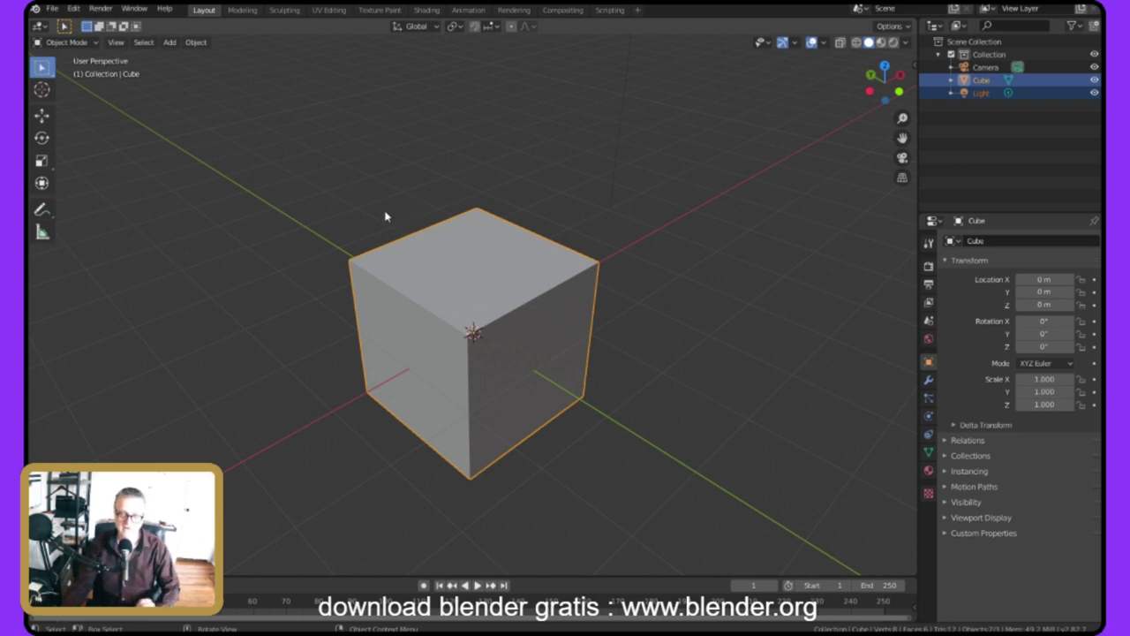
Review how the cube, light and camera are placed relative to each other in the Layout scene.
{"action": "scroll", "coordinate": [365, 184], "scroll_direction": "down", "scroll_amount": 3}
{"action": "middle_click_drag", "start_coordinate": [365, 184], "coordinate": [340, 177]}
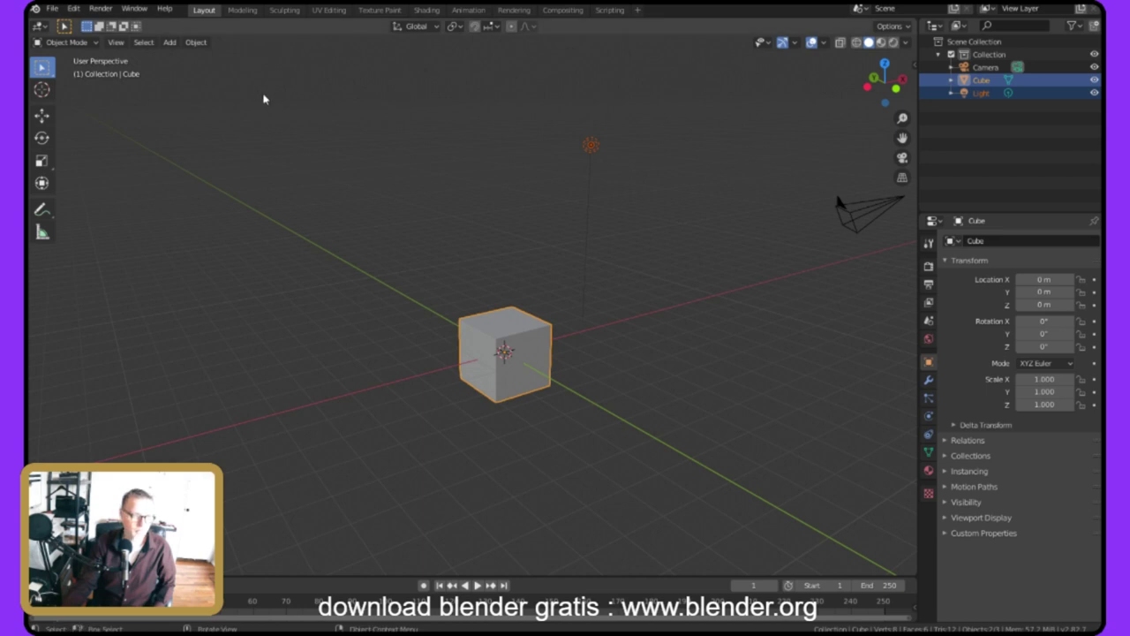
{"action": "scroll", "coordinate": [187, 128], "scroll_direction": "down", "scroll_amount": 2}
{"action": "scroll", "coordinate": [315, 136], "scroll_direction": "up", "scroll_amount": 3}
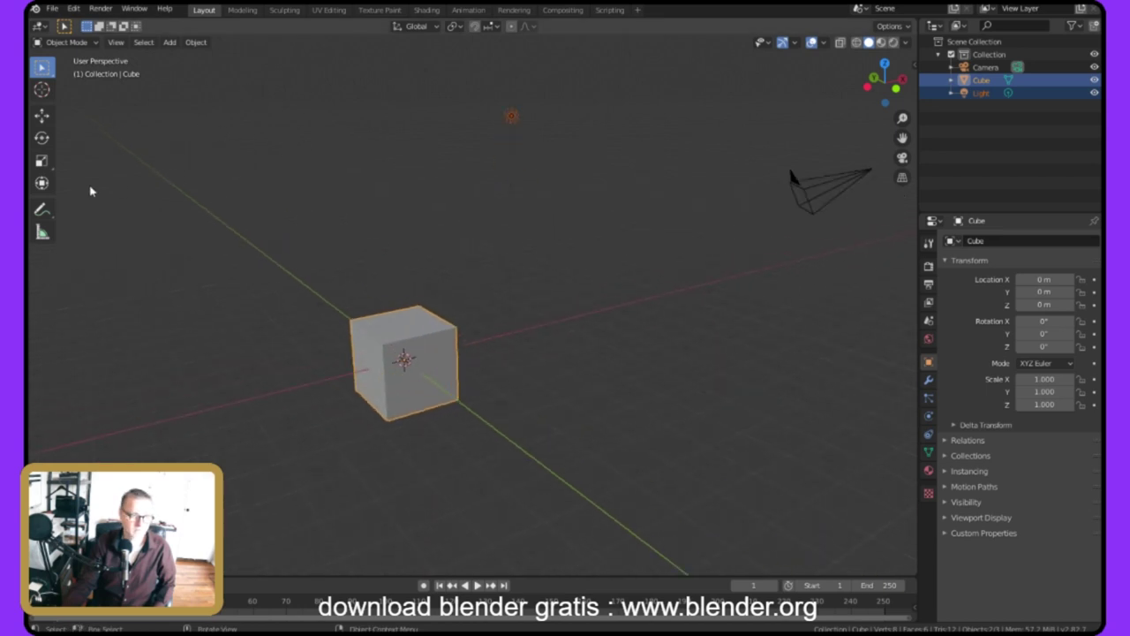
{"action": "scroll", "coordinate": [139, 191], "scroll_direction": "down", "scroll_amount": 4}
{"action": "scroll", "coordinate": [267, 192], "scroll_direction": "up", "scroll_amount": 4}
{"action": "key", "text": "Home"}
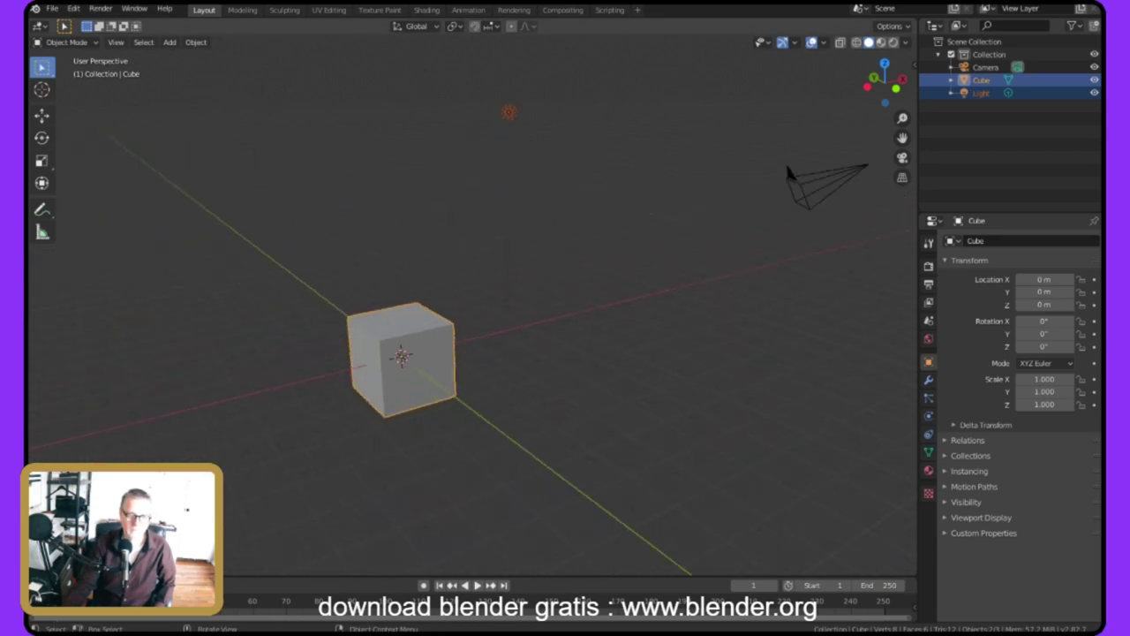
{"action": "scroll", "coordinate": [67, 186], "scroll_direction": "down", "scroll_amount": 2}
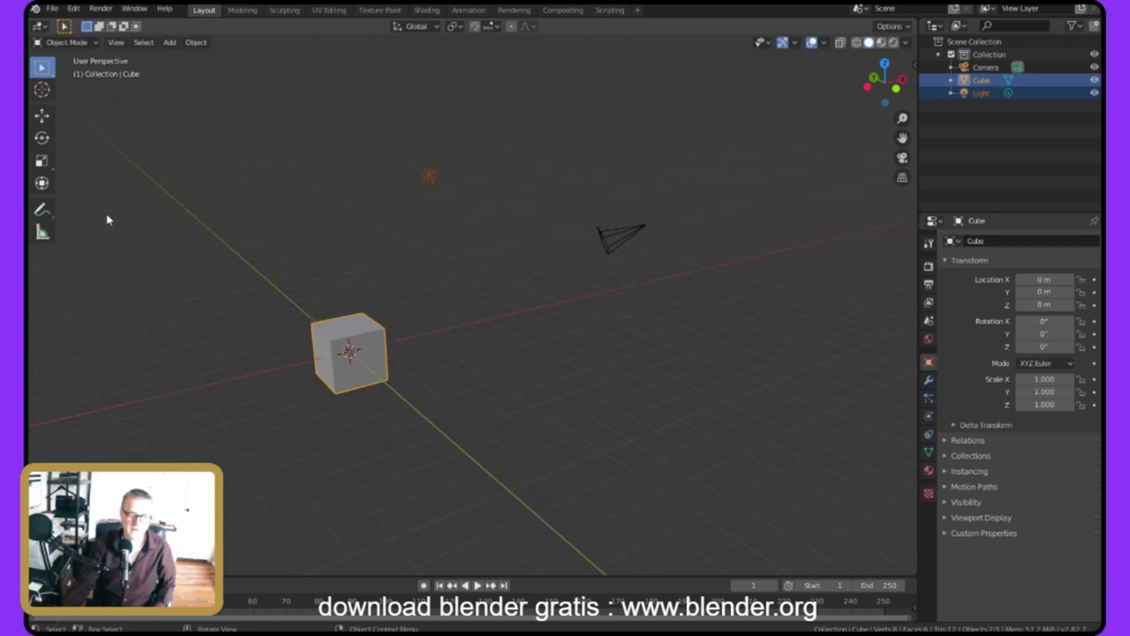
{"action": "middle_click_drag", "start_coordinate": [273, 215], "coordinate": [297, 218]}
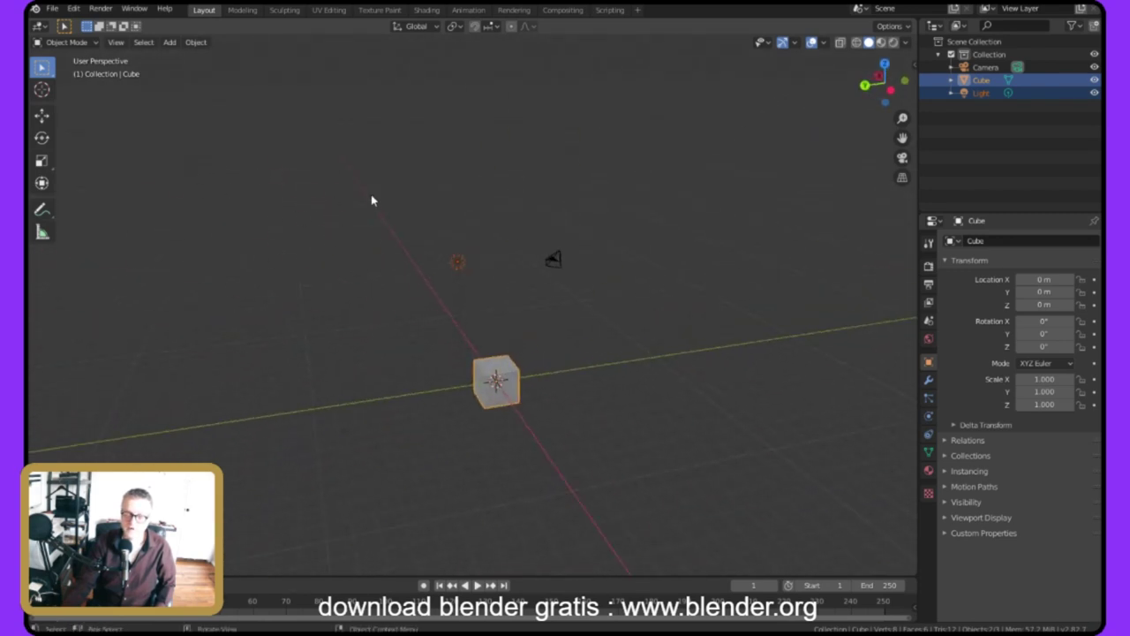
Reduce the selection to the light only.
{"action": "key", "text": "ctrl+i"}
{"action": "left_click_drag", "start_coordinate": [388, 215], "coordinate": [489, 282]}
{"action": "mouse_move", "coordinate": [389, 162]}
{"action": "middle_mouse_down"}
{"action": "mouse_move", "coordinate": [398, 165]}
{"action": "mouse_move", "coordinate": [163, 147]}
{"action": "mouse_move", "coordinate": [164, 158]}
{"action": "mouse_move", "coordinate": [199, 182]}
{"action": "mouse_move", "coordinate": [204, 142]}
{"action": "mouse_move", "coordinate": [227, 129]}
{"action": "middle_mouse_up"}
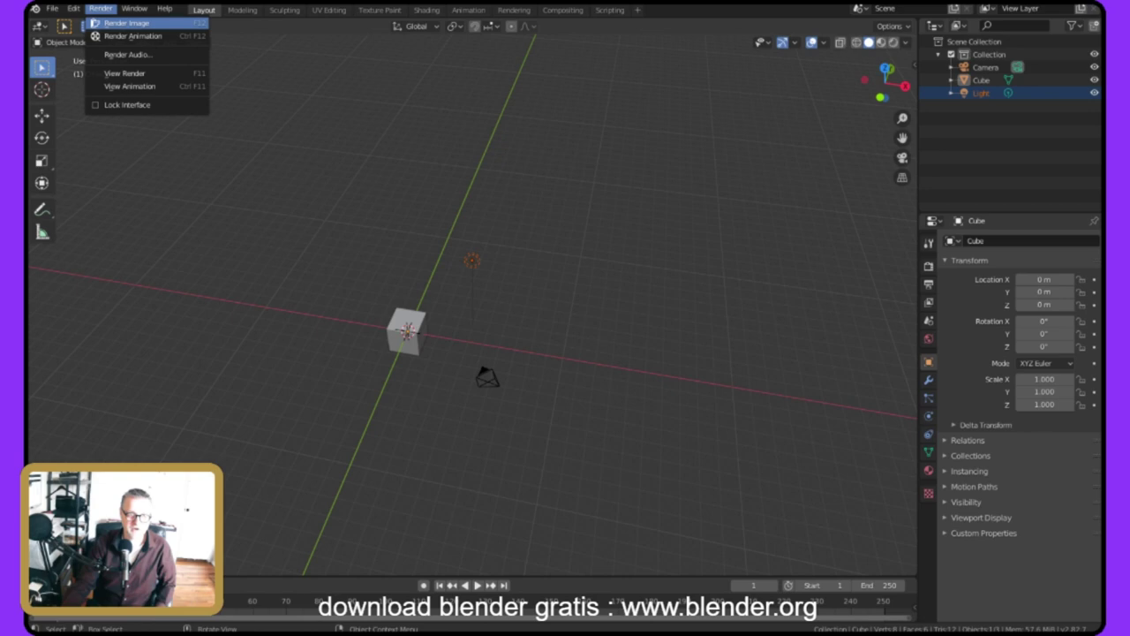
Render a still image of the cube through the scene camera twice, closing each result to return to the scene.
{"action": "left_click", "coordinate": [127, 24]}
{"action": "key", "text": "Escape"}
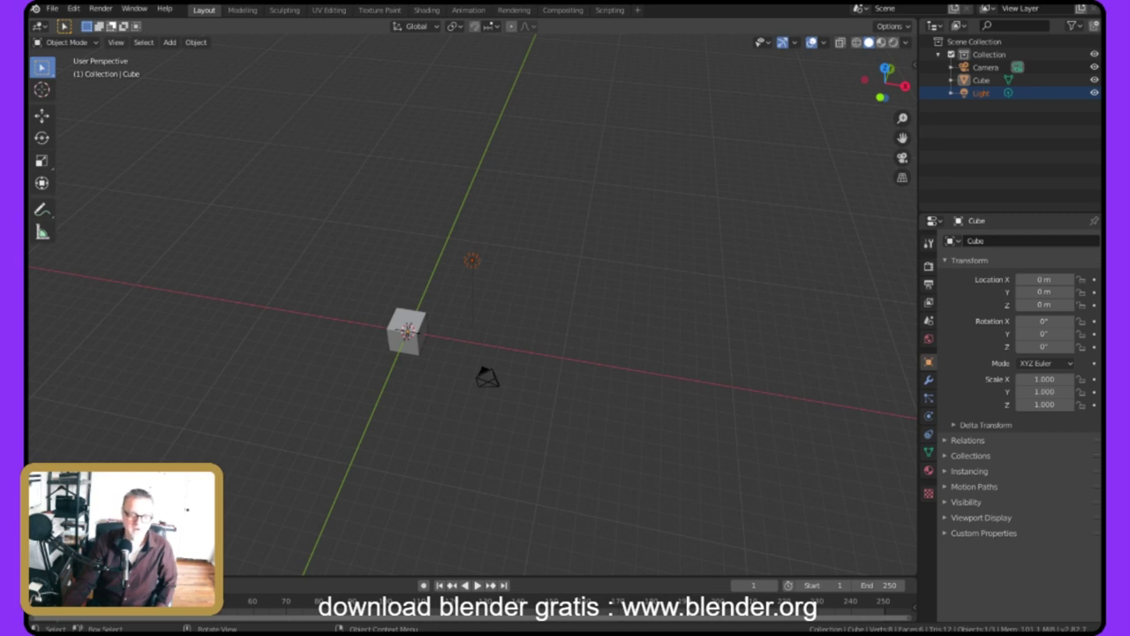
{"action": "key", "text": "F12"}
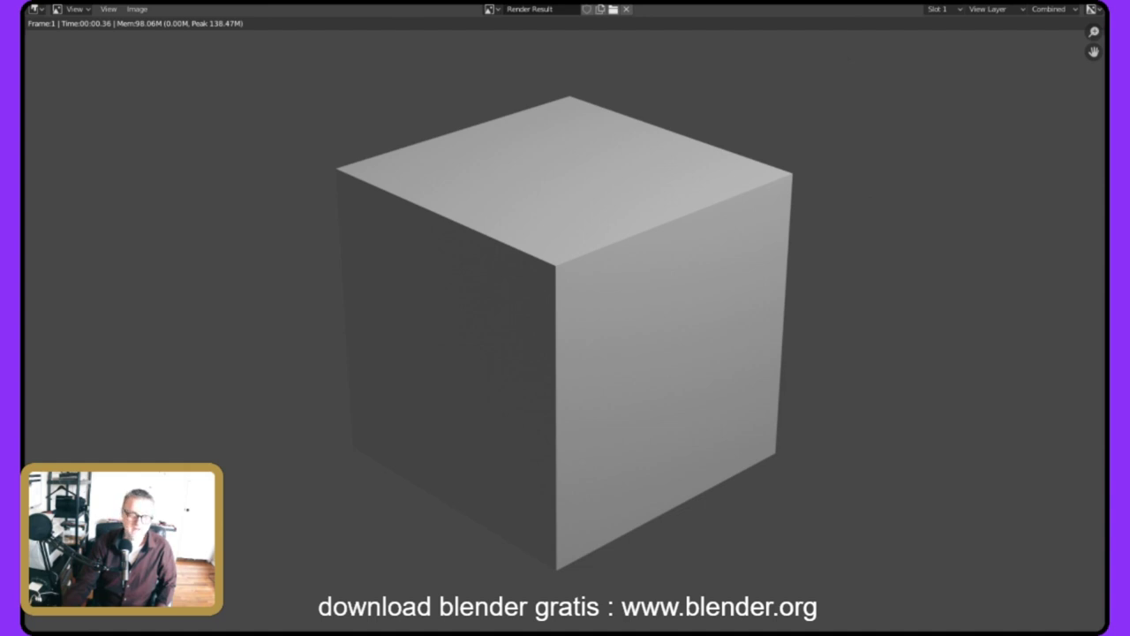
{"action": "key", "text": "Escape"}
{"action": "left_click", "coordinate": [100, 7]}
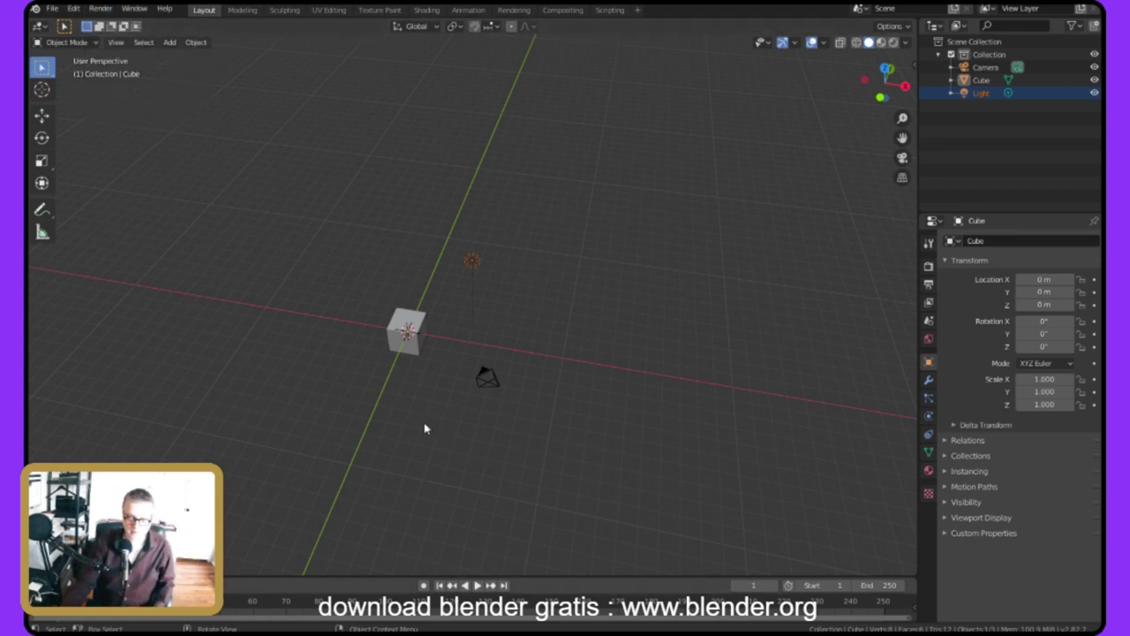
Enlarge the timeline area beneath the 3D viewport.
{"action": "left_click_drag", "start_coordinate": [426, 420], "coordinate": [426, 383]}
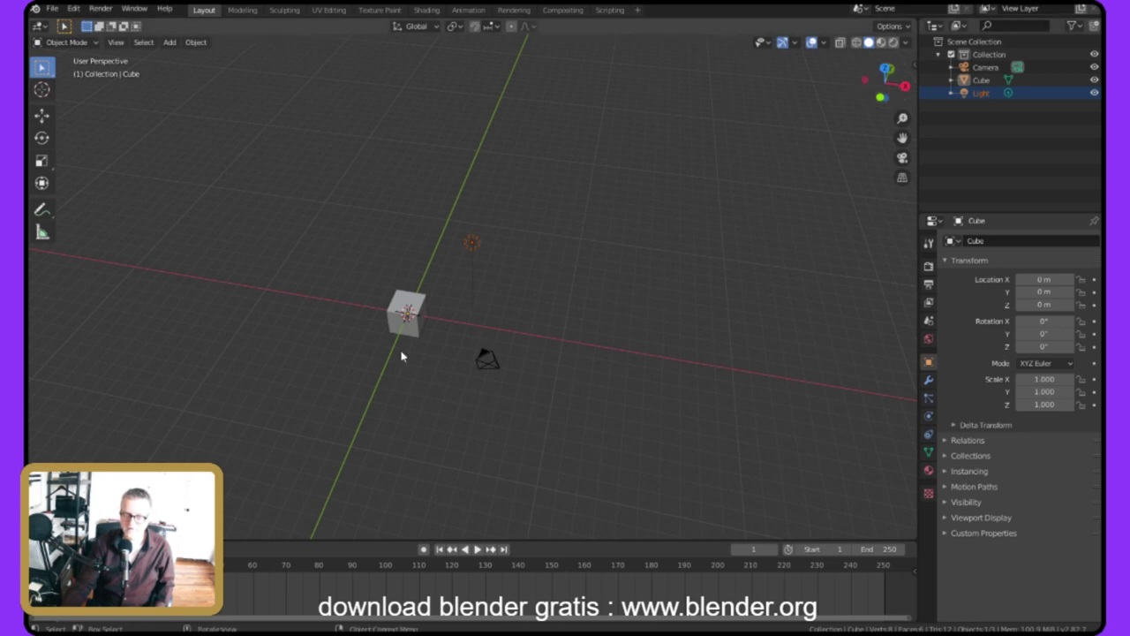
Select the camera, and switch the selection to the cube.
{"action": "middle_click_drag", "start_coordinate": [509, 200], "coordinate": [345, 164]}
{"action": "scroll", "coordinate": [378, 171], "scroll_direction": "up", "scroll_amount": 5}
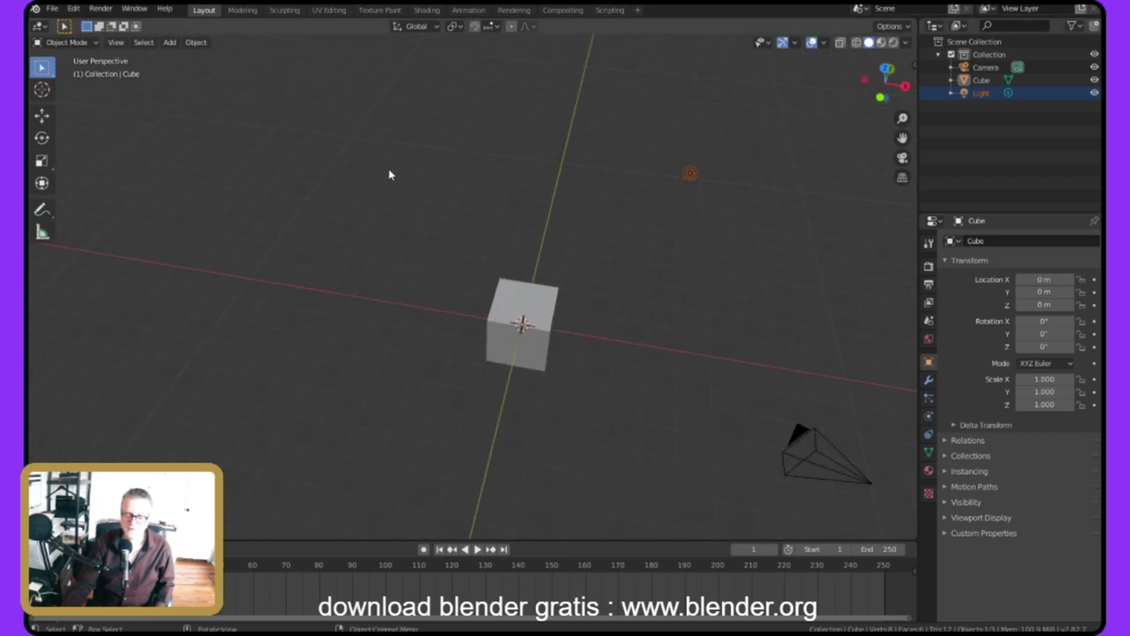
{"action": "scroll", "coordinate": [482, 151], "scroll_direction": "down", "scroll_amount": 2}
{"action": "middle_click_drag", "start_coordinate": [482, 151], "coordinate": [443, 121]}
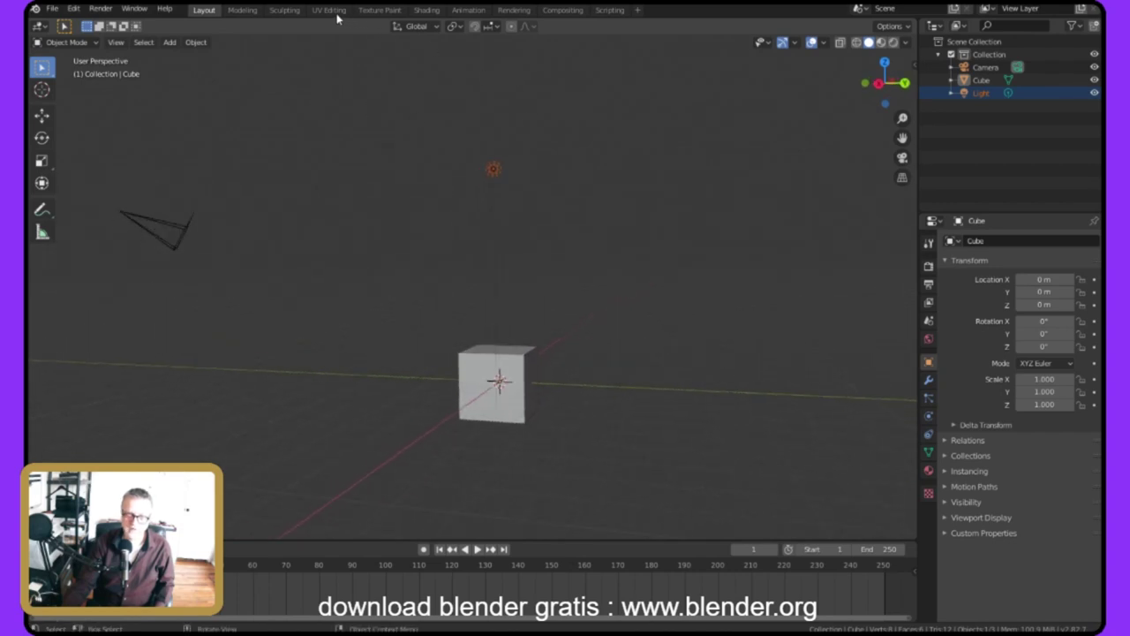
{"action": "left_click", "coordinate": [177, 228]}
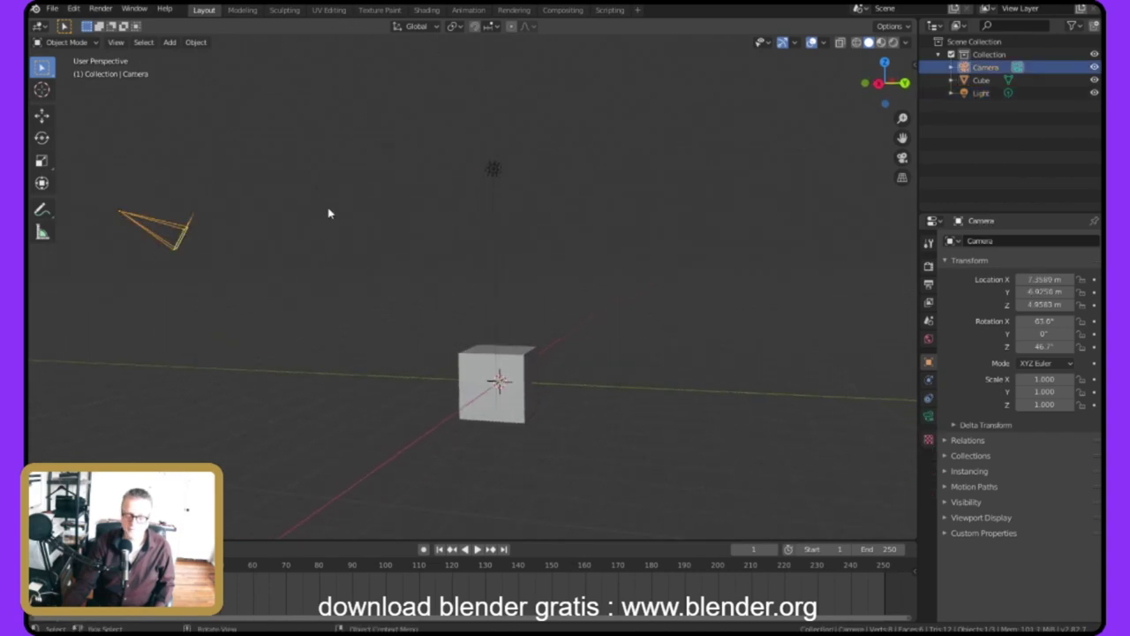
{"action": "left_click", "coordinate": [495, 385]}
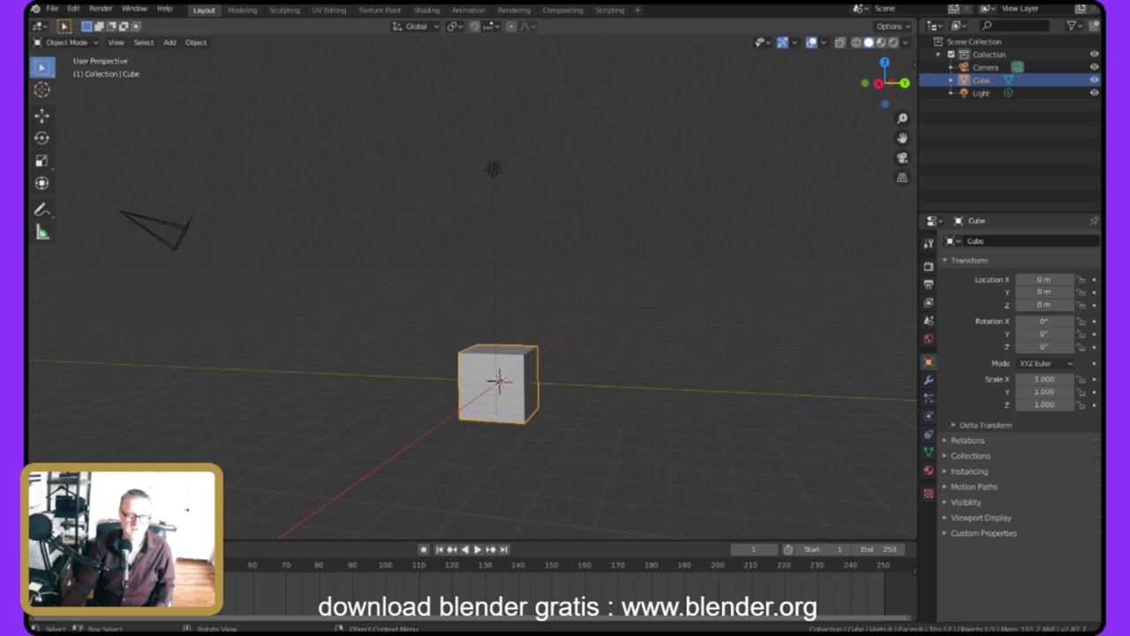
Place the 3D cursor beside the cube, near the green Y axis.
{"action": "middle_click_drag", "start_coordinate": [169, 124], "coordinate": [431, 194]}
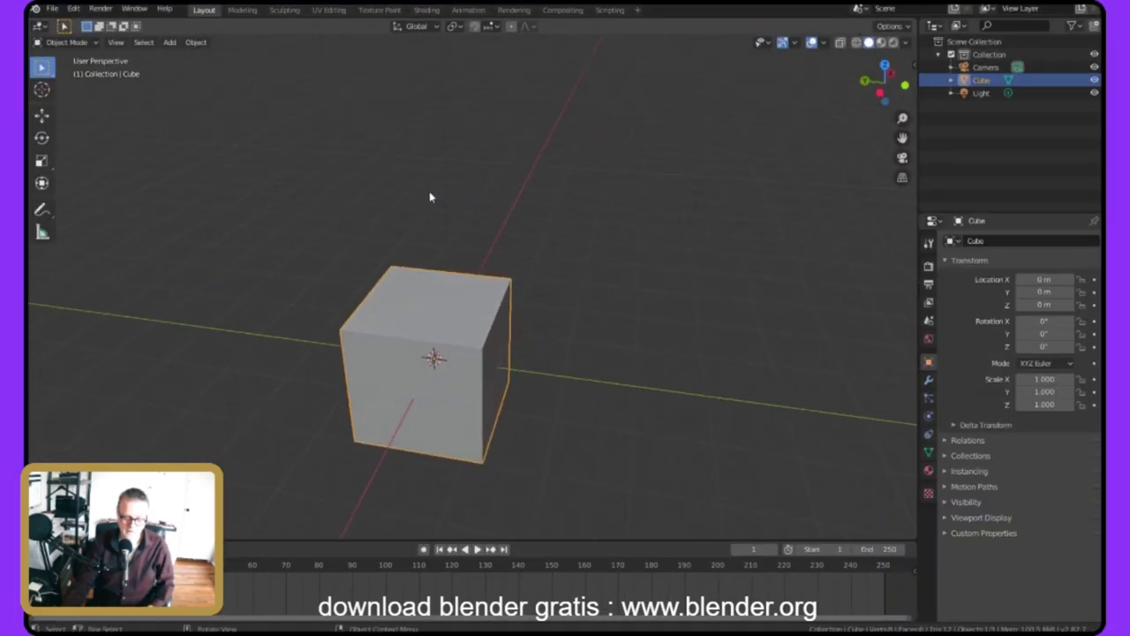
{"action": "middle_click_drag", "start_coordinate": [555, 223], "coordinate": [505, 221]}
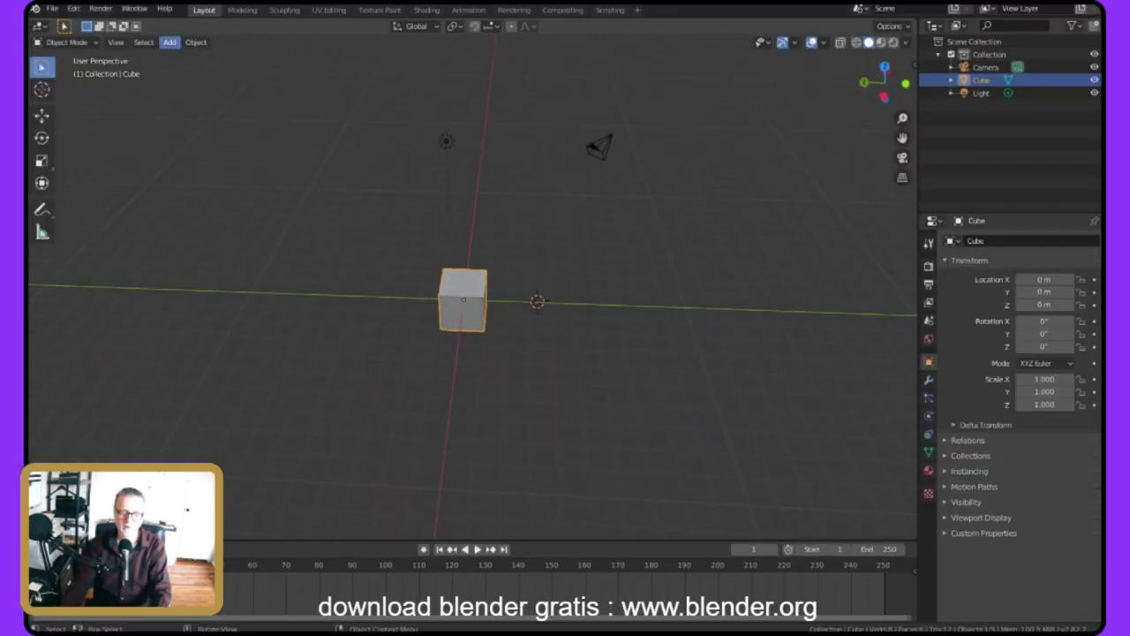
Add a second cube mesh at the 3D cursor beside the default cube, and undo the addition.
{"action": "left_click", "coordinate": [169, 42]}
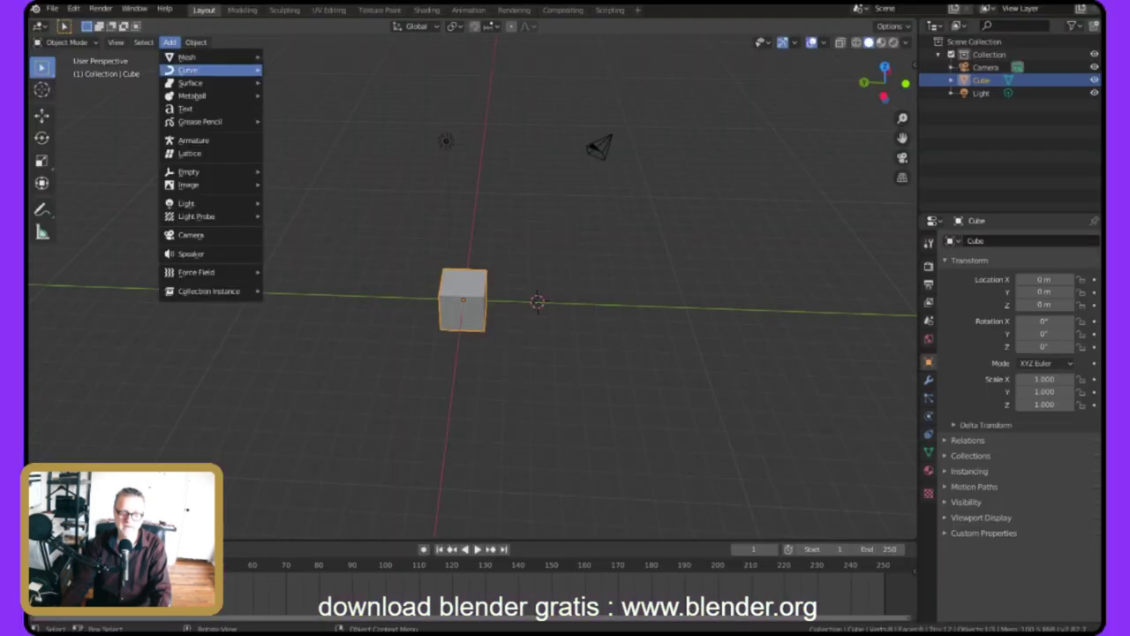
{"action": "mouse_move", "coordinate": [212, 56]}
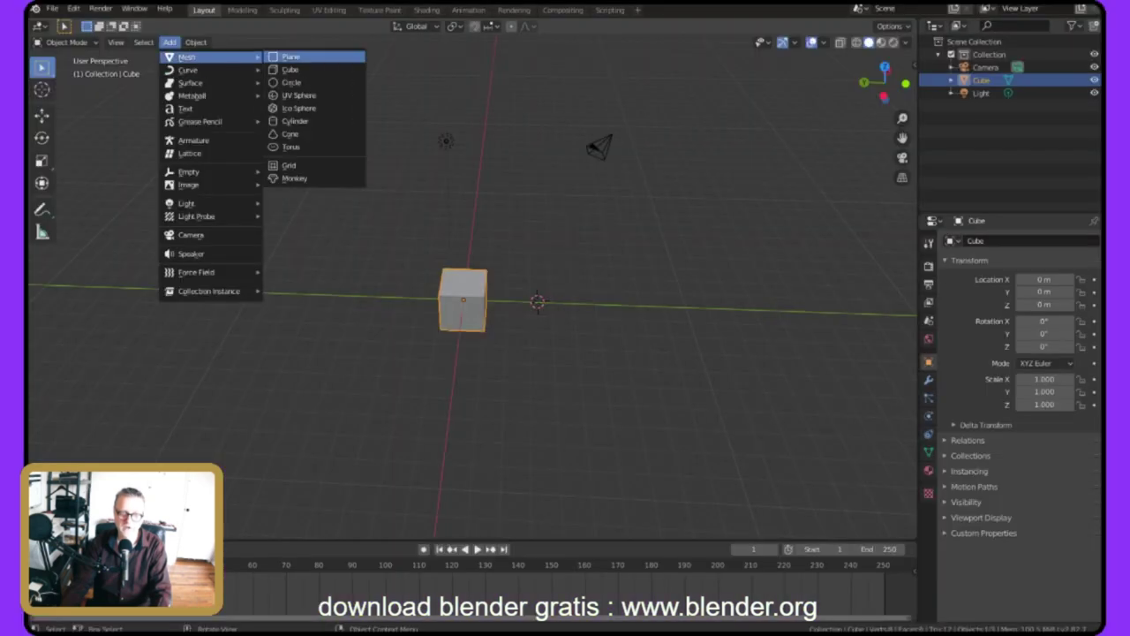
{"action": "left_click", "coordinate": [290, 68]}
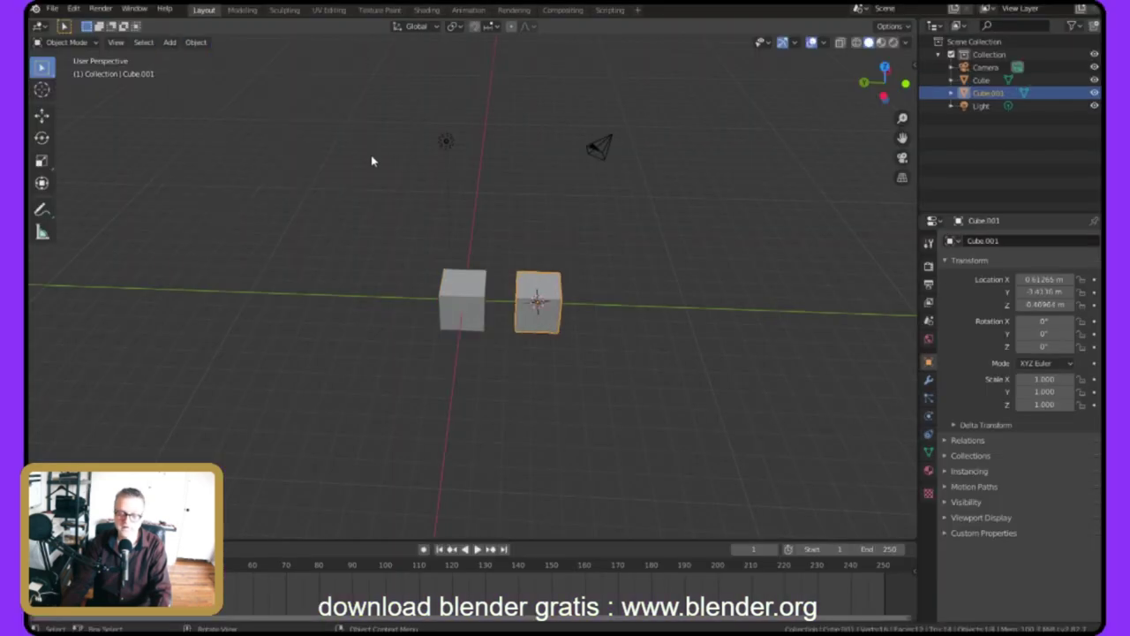
{"action": "middle_click_drag", "start_coordinate": [396, 146], "coordinate": [297, 174]}
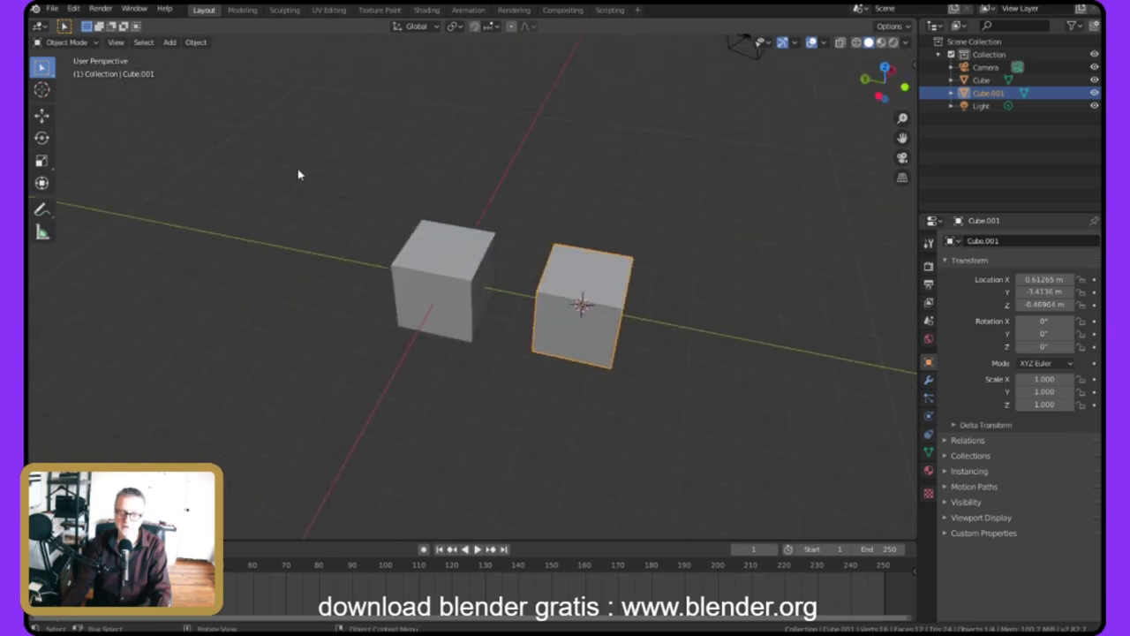
{"action": "key", "text": "ctrl+z"}
{"action": "middle_click_drag", "start_coordinate": [263, 266], "coordinate": [214, 149]}
{"action": "scroll", "coordinate": [214, 151], "scroll_direction": "down", "scroll_amount": 3}
{"action": "middle_click_drag", "start_coordinate": [216, 224], "coordinate": [259, 193]}
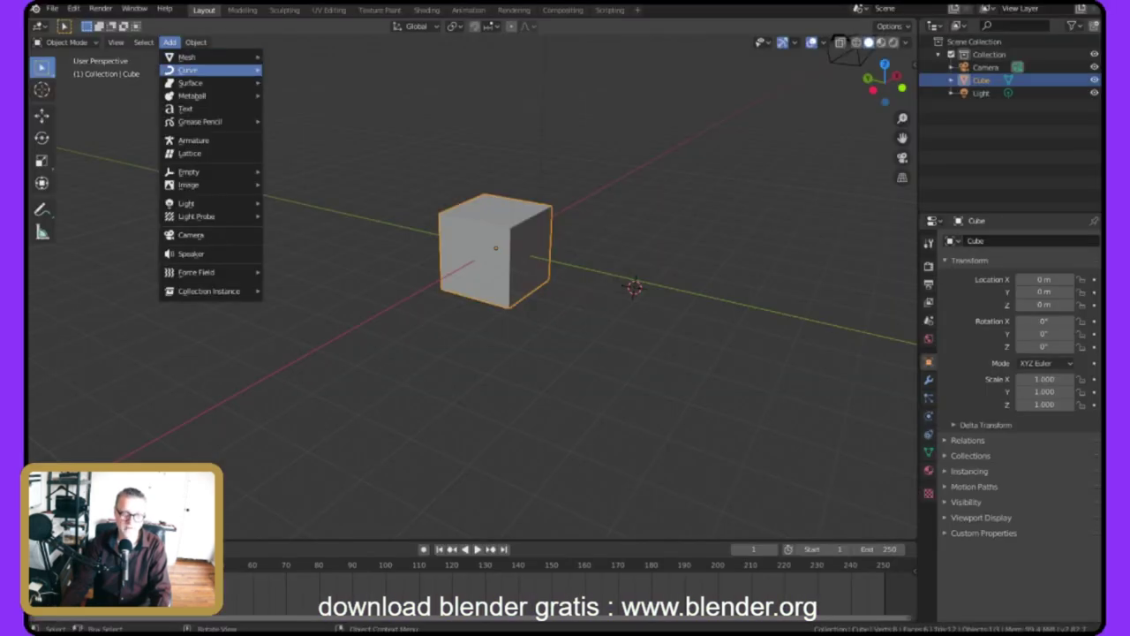
{"action": "mouse_move", "coordinate": [212, 70]}
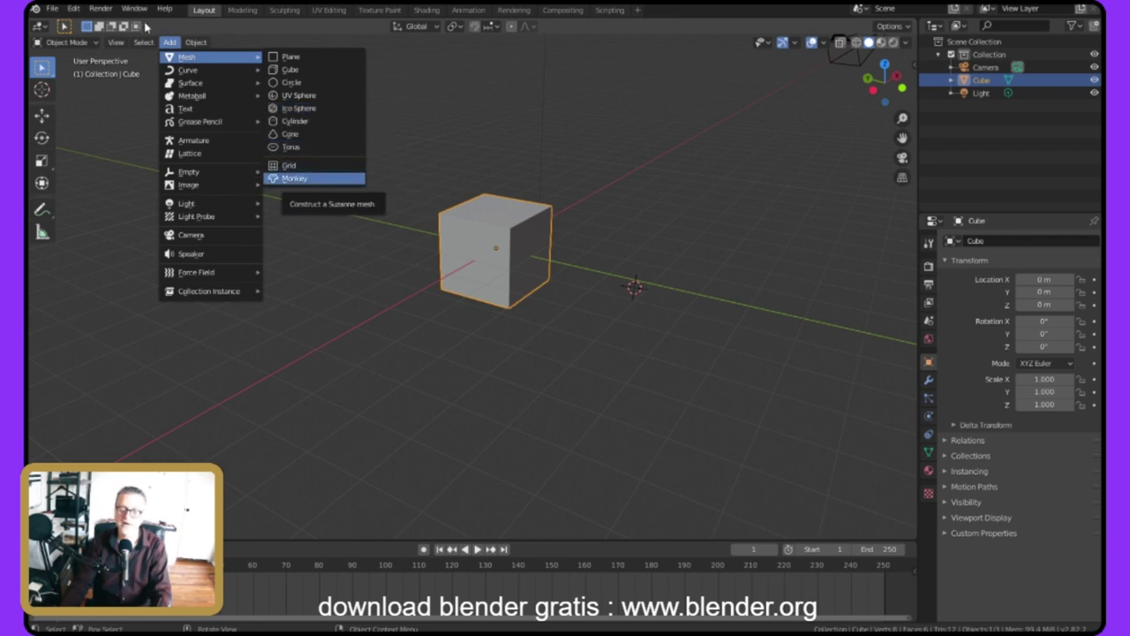
{"action": "key", "text": "Escape"}
{"action": "mouse_move", "coordinate": [95, 74]}
{"action": "middle_mouse_down"}
{"action": "mouse_move", "coordinate": [202, 83]}
{"action": "mouse_move", "coordinate": [96, 74]}
{"action": "middle_mouse_up"}
{"action": "scroll", "coordinate": [95, 74], "scroll_direction": "up", "scroll_amount": 2}
{"action": "middle_click_drag", "start_coordinate": [186, 33], "coordinate": [183, 51]}
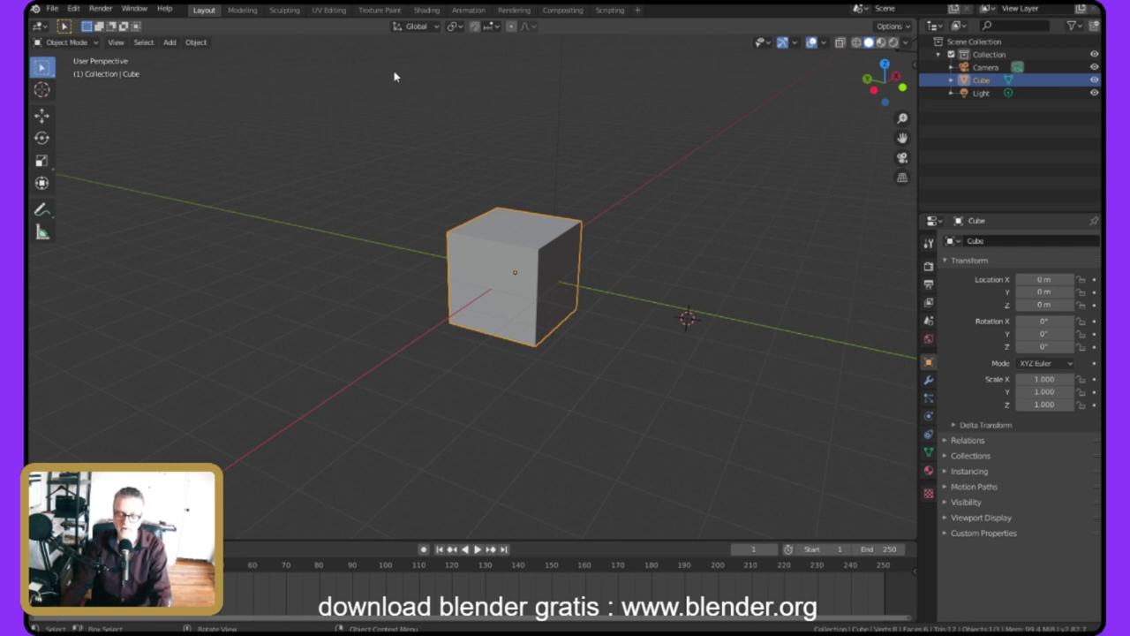
Select the camera, the light and the cube one after another in the 3D viewport.
{"action": "scroll", "coordinate": [292, 124], "scroll_direction": "down", "scroll_amount": 2}
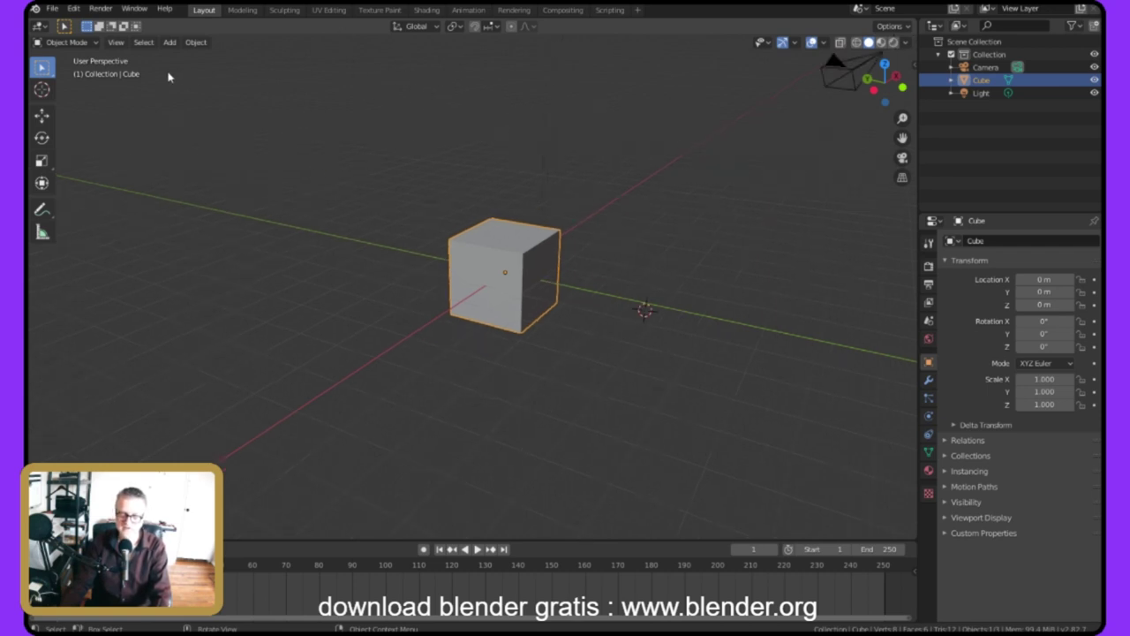
{"action": "scroll", "coordinate": [168, 77], "scroll_direction": "down", "scroll_amount": 1}
{"action": "scroll", "coordinate": [394, 71], "scroll_direction": "down", "scroll_amount": 3}
{"action": "left_click", "coordinate": [716, 131]}
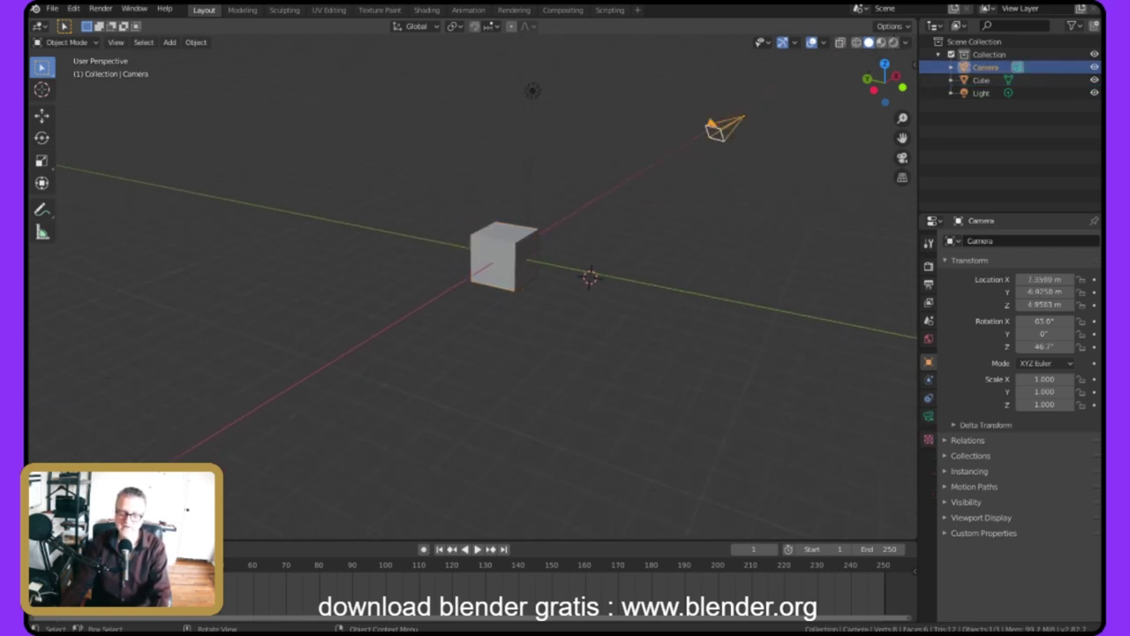
{"action": "left_click", "coordinate": [533, 90]}
{"action": "left_click", "coordinate": [504, 256]}
Add a UV sphere mesh at the 3D cursor beside the cube.
{"action": "middle_click_drag", "start_coordinate": [362, 86], "coordinate": [482, 76]}
{"action": "scroll", "coordinate": [372, 78], "scroll_direction": "up", "scroll_amount": 6}
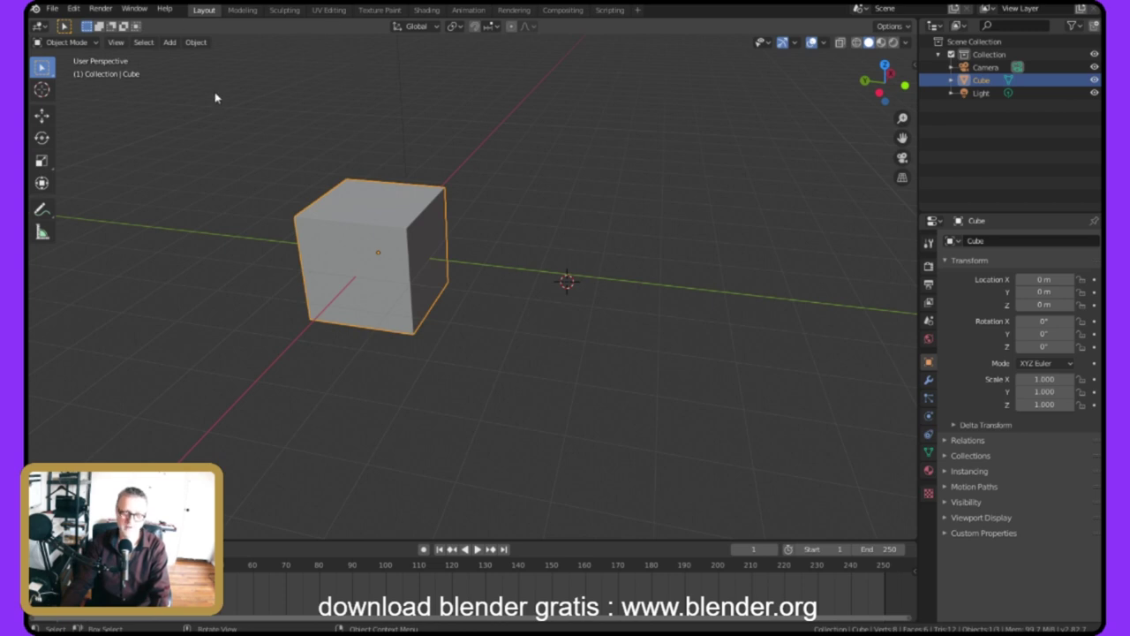
{"action": "left_click", "coordinate": [168, 41]}
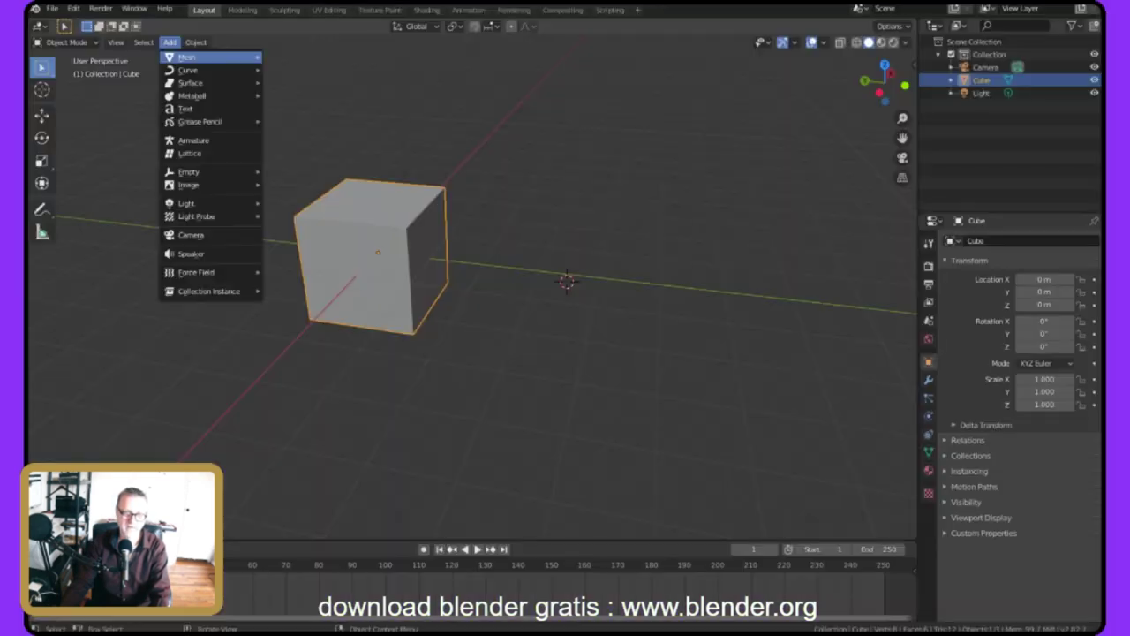
{"action": "mouse_move", "coordinate": [220, 56]}
{"action": "left_click", "coordinate": [299, 95]}
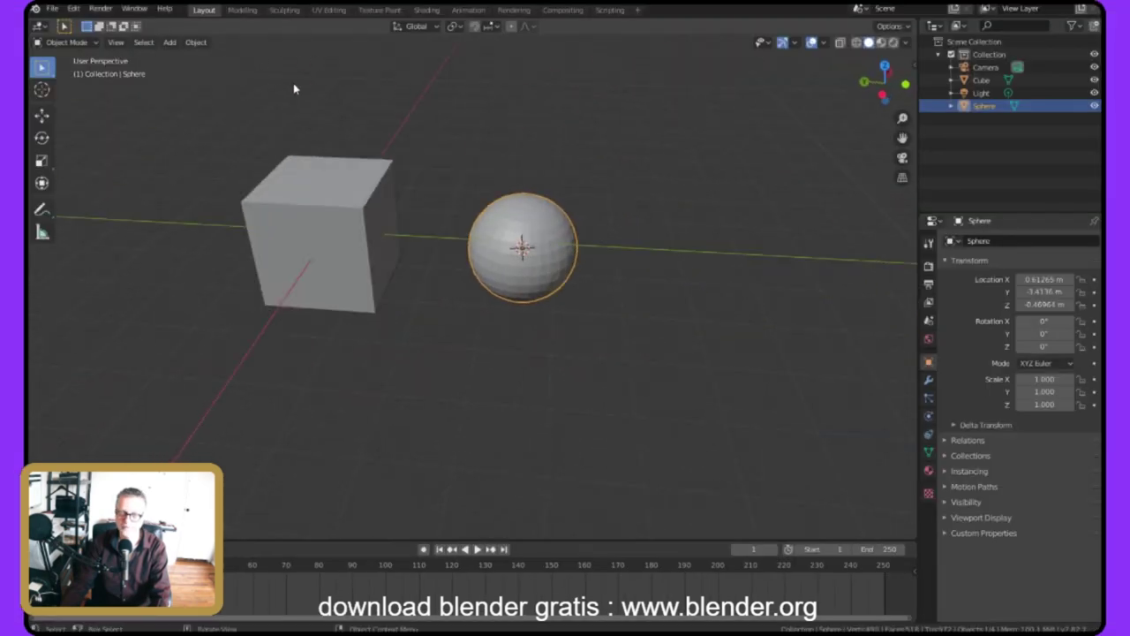
Place the 3D cursor beyond the sphere near the green Y axis, and add a cylinder mesh there.
{"action": "scroll", "coordinate": [318, 112], "scroll_direction": "down", "scroll_amount": 2}
{"action": "middle_click_drag", "start_coordinate": [358, 36], "coordinate": [257, 121]}
{"action": "scroll", "coordinate": [256, 121], "scroll_direction": "up", "scroll_amount": 3}
{"action": "middle_click_drag", "start_coordinate": [423, 106], "coordinate": [158, 94]}
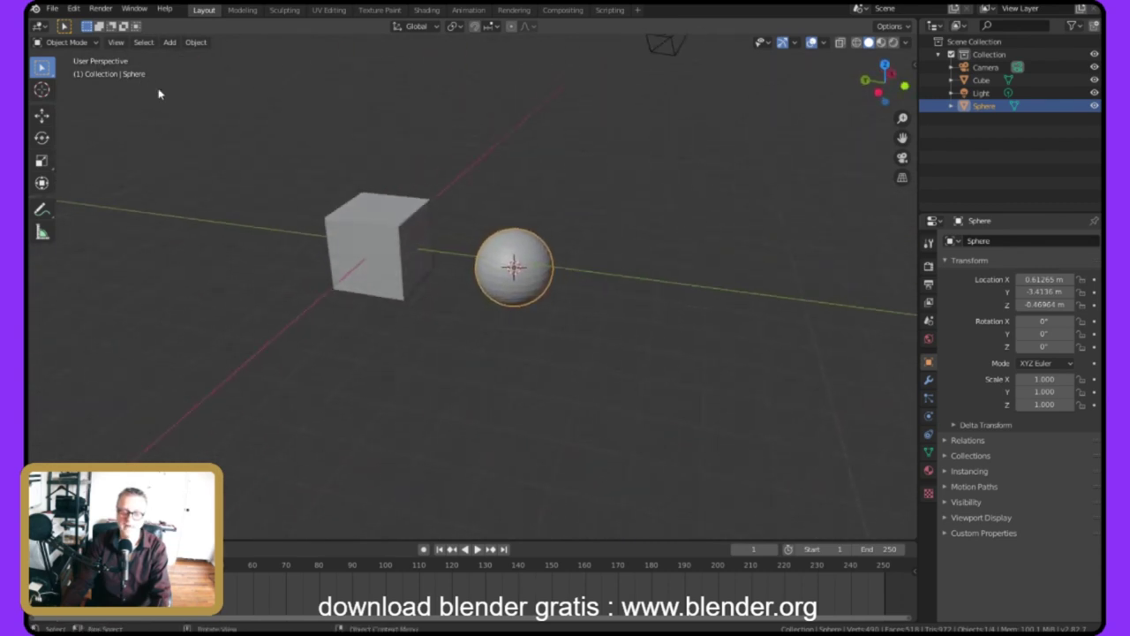
{"action": "right_click", "coordinate": [470, 120], "text": "shift"}
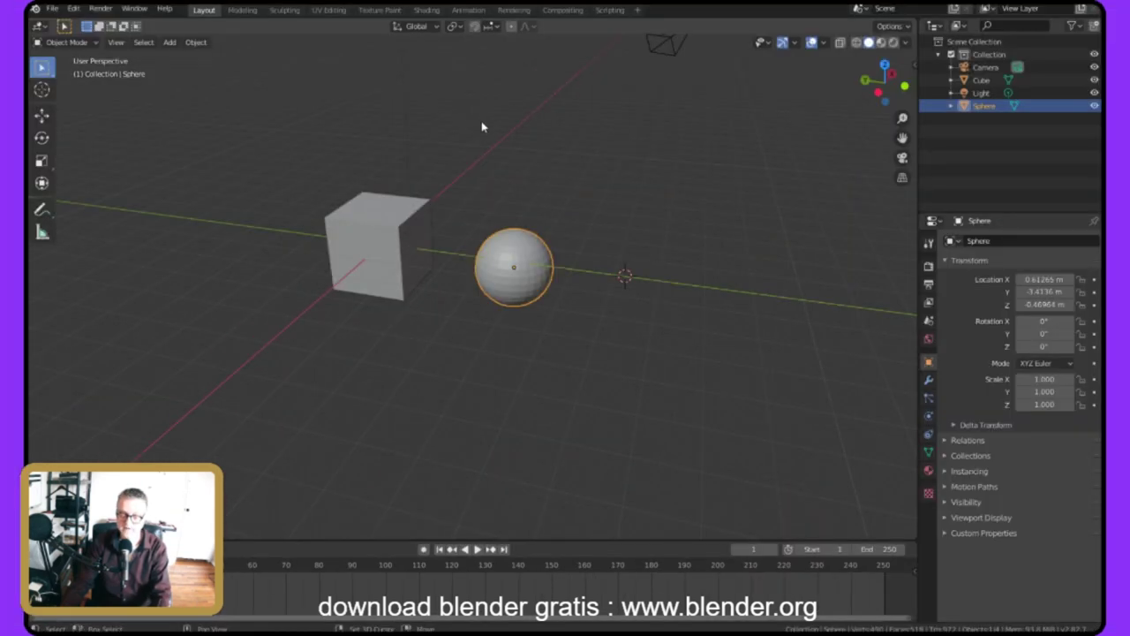
{"action": "right_click", "coordinate": [484, 130], "text": "shift"}
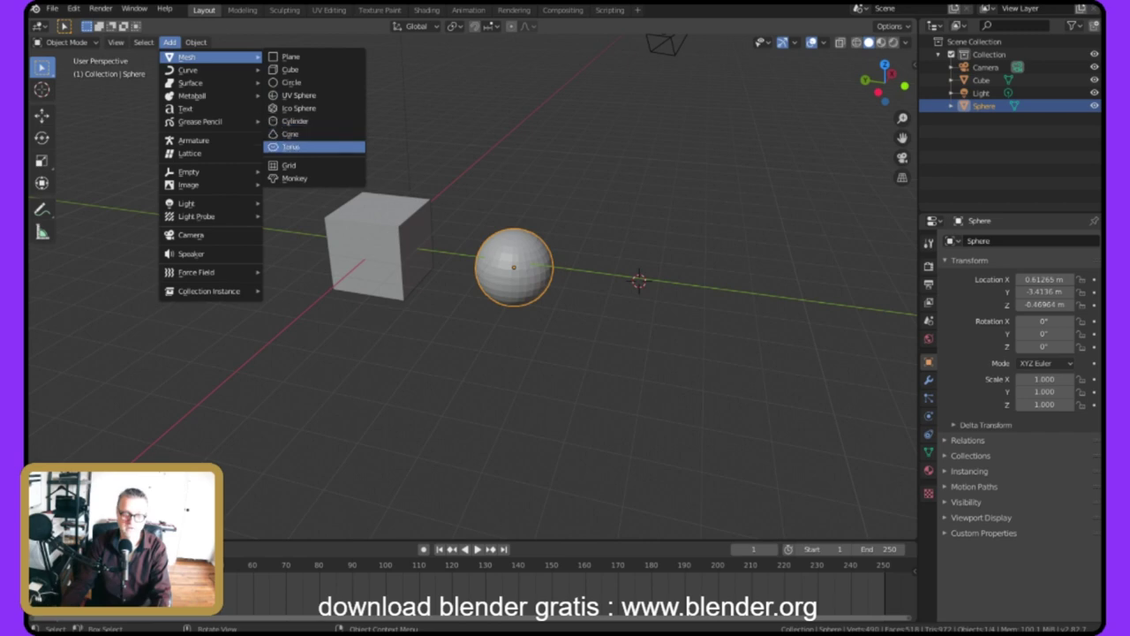
{"action": "left_click", "coordinate": [316, 120]}
Switch the cylinder from Object Mode to Edit Mode.
{"action": "middle_click_drag", "start_coordinate": [342, 88], "coordinate": [37, 111]}
{"action": "scroll", "coordinate": [424, 84], "scroll_direction": "down", "scroll_amount": 4}
{"action": "middle_click_drag", "start_coordinate": [132, 80], "coordinate": [277, 96]}
{"action": "scroll", "coordinate": [151, 86], "scroll_direction": "up", "scroll_amount": 3}
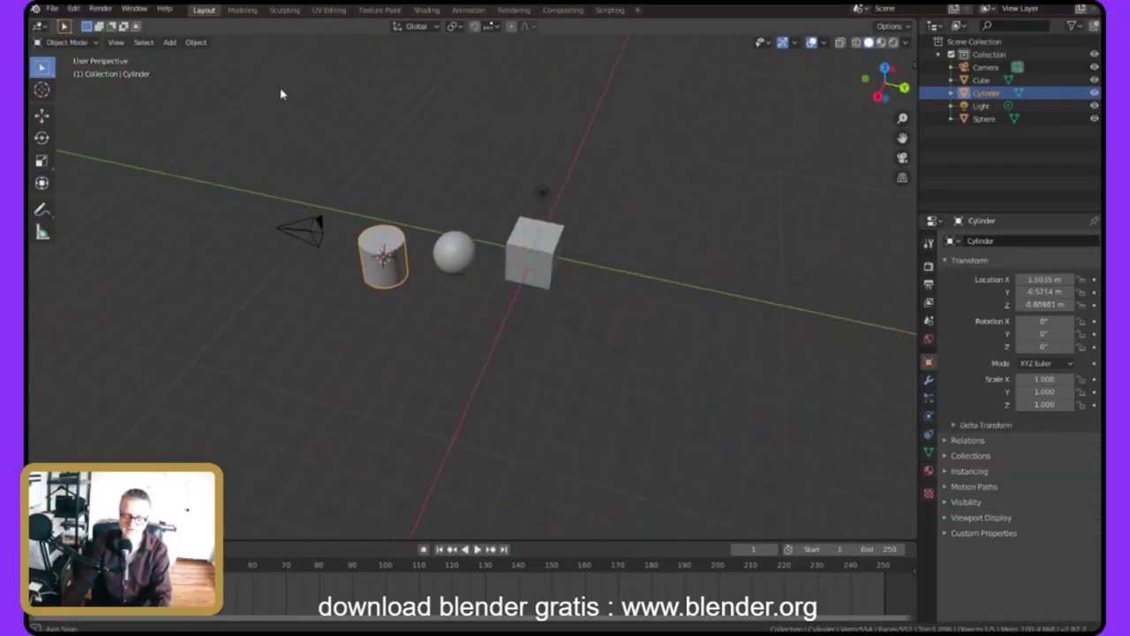
{"action": "scroll", "coordinate": [294, 84], "scroll_direction": "up", "scroll_amount": 3}
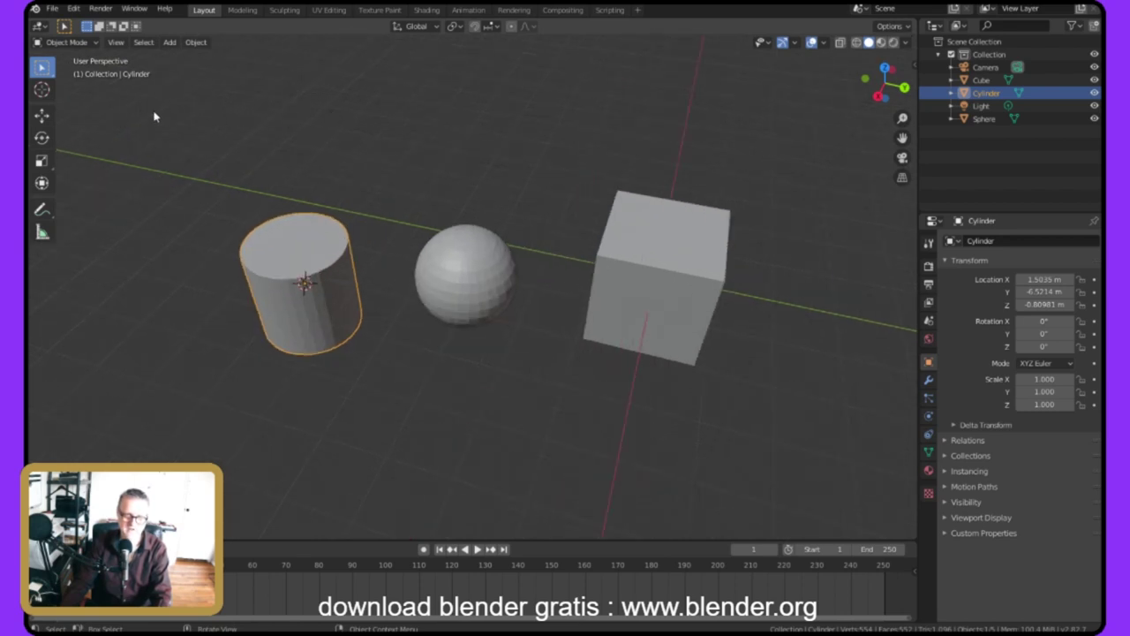
{"action": "middle_click_drag", "start_coordinate": [181, 109], "coordinate": [202, 33]}
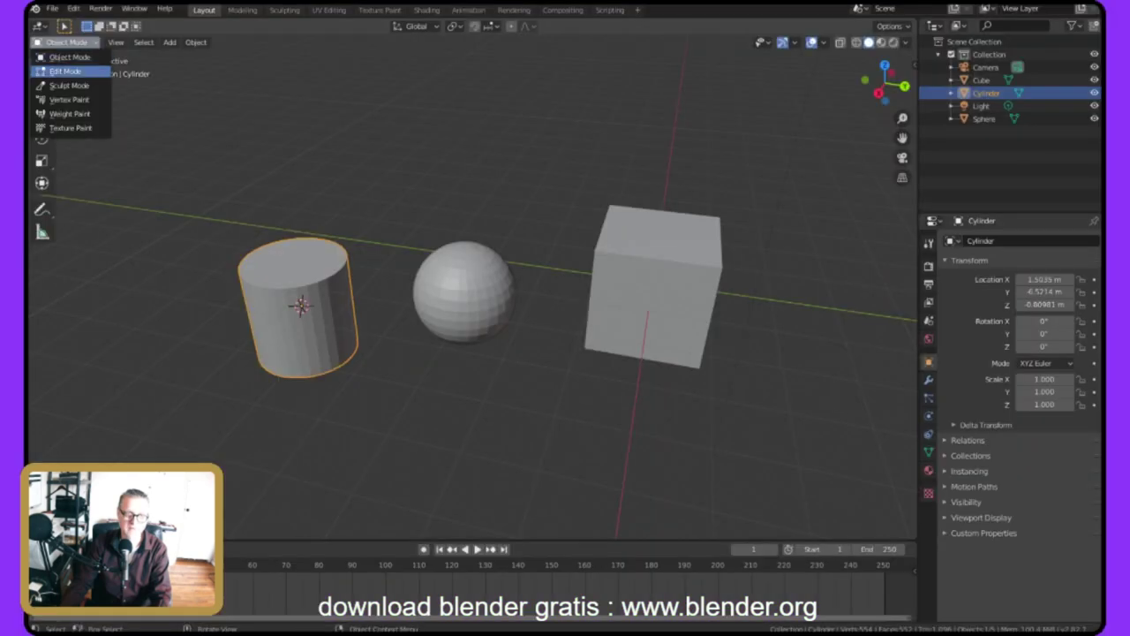
{"action": "left_click", "coordinate": [67, 70]}
Deselect the cylinder's full mesh and box-select only the vertices around its top face.
{"action": "middle_click_drag", "start_coordinate": [132, 132], "coordinate": [478, 113]}
{"action": "scroll", "coordinate": [342, 108], "scroll_direction": "down", "scroll_amount": 4}
{"action": "scroll", "coordinate": [481, 123], "scroll_direction": "up", "scroll_amount": 3}
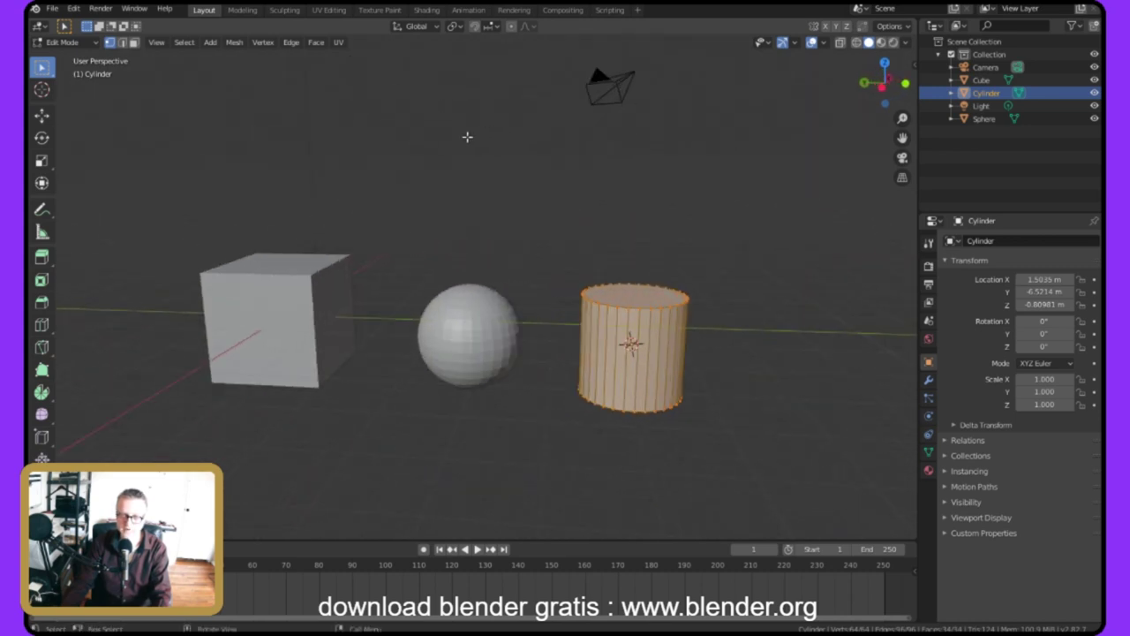
{"action": "scroll", "coordinate": [476, 141], "scroll_direction": "up", "scroll_amount": 3}
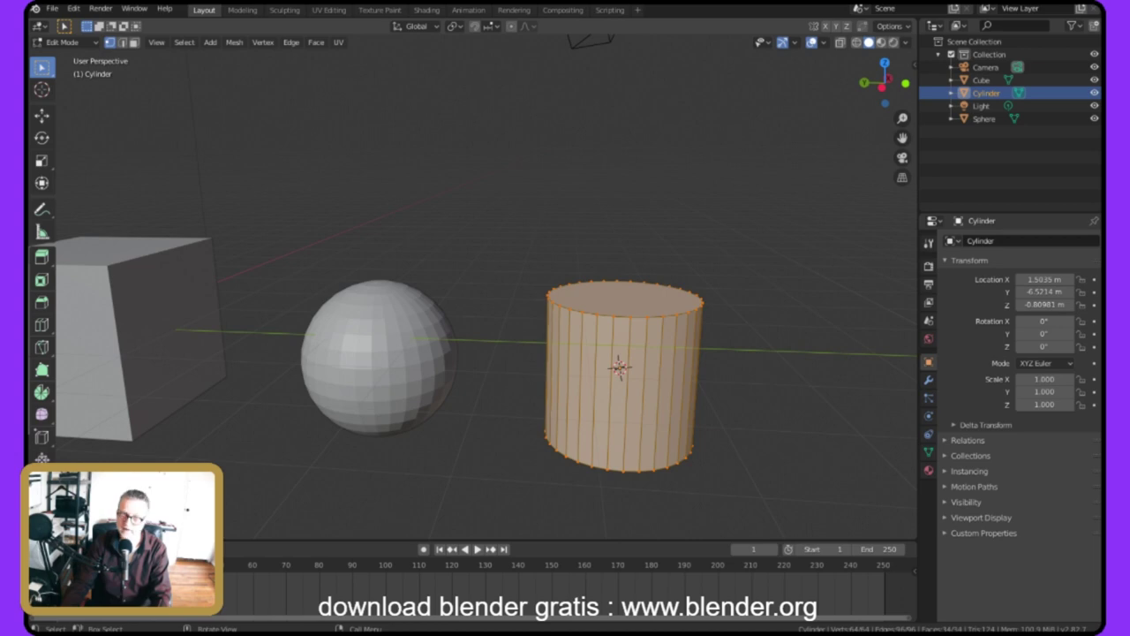
{"action": "middle_click_drag", "start_coordinate": [537, 113], "coordinate": [450, 145]}
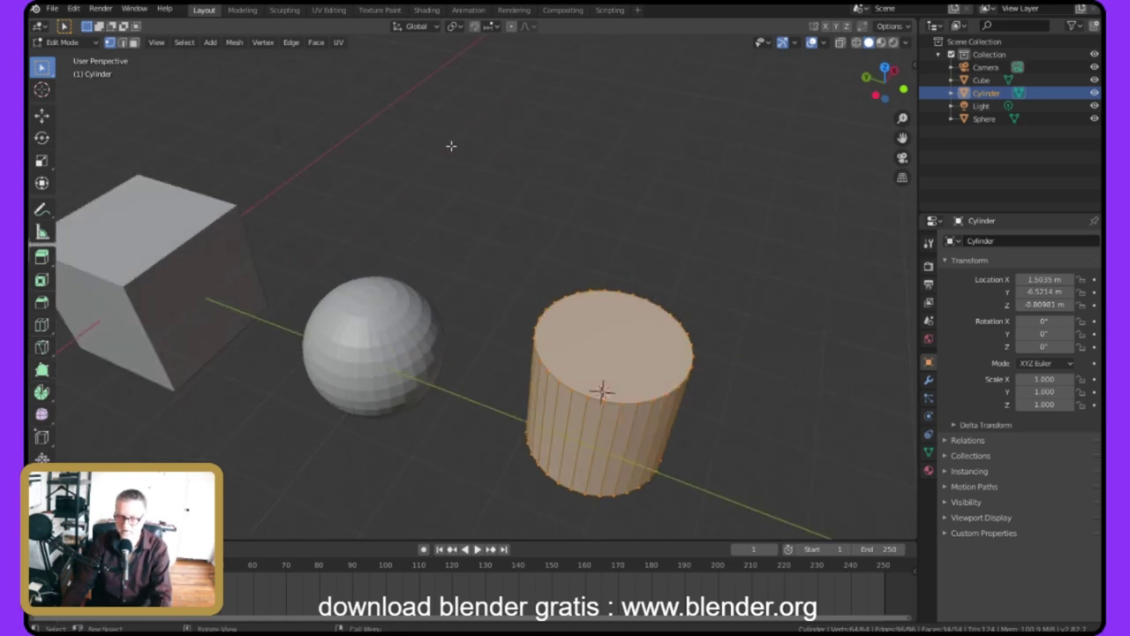
{"action": "middle_click_drag", "start_coordinate": [352, 107], "coordinate": [369, 64]}
{"action": "left_click", "coordinate": [360, 62]}
{"action": "left_click_drag", "start_coordinate": [491, 227], "coordinate": [768, 384]}
{"action": "mouse_move", "coordinate": [485, 107]}
{"action": "middle_mouse_down"}
{"action": "mouse_move", "coordinate": [498, 133]}
{"action": "mouse_move", "coordinate": [492, 113]}
{"action": "middle_mouse_up"}
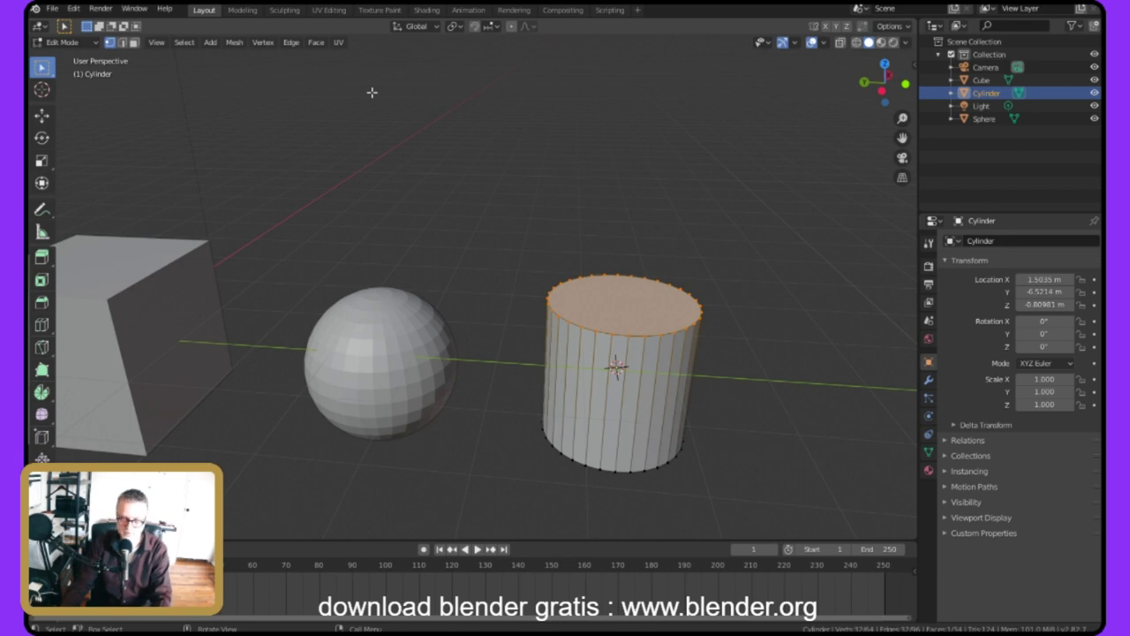
Activate the Scale tool, try stretching the cylinder's top face along the X axis, and undo the scaling.
{"action": "middle_click_drag", "start_coordinate": [353, 95], "coordinate": [336, 128]}
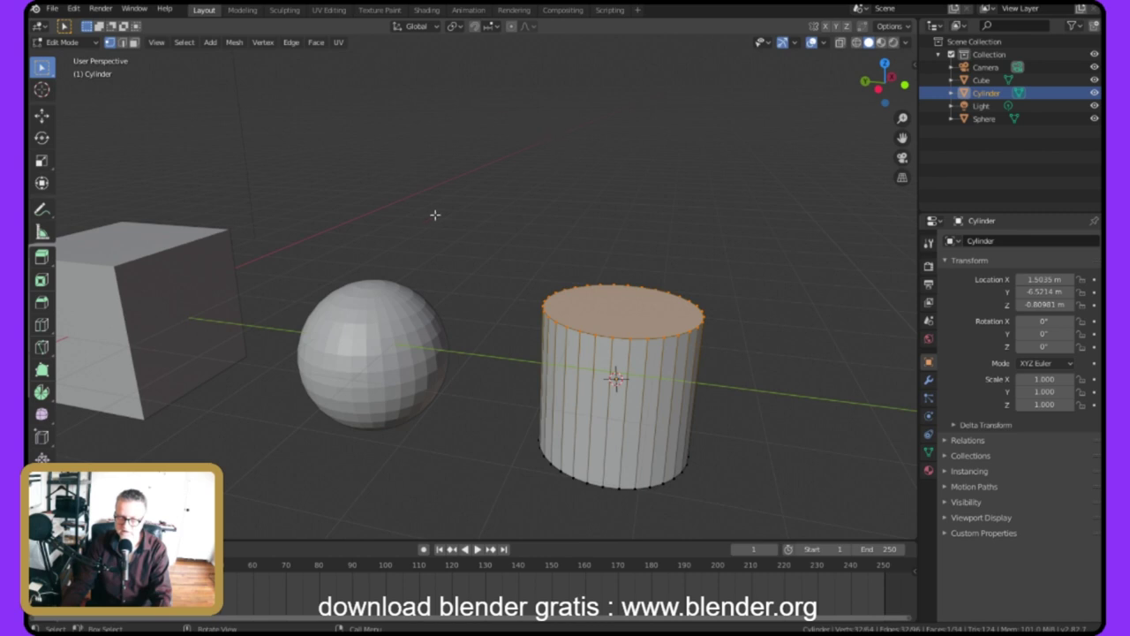
{"action": "scroll", "coordinate": [443, 159], "scroll_direction": "up", "scroll_amount": 5}
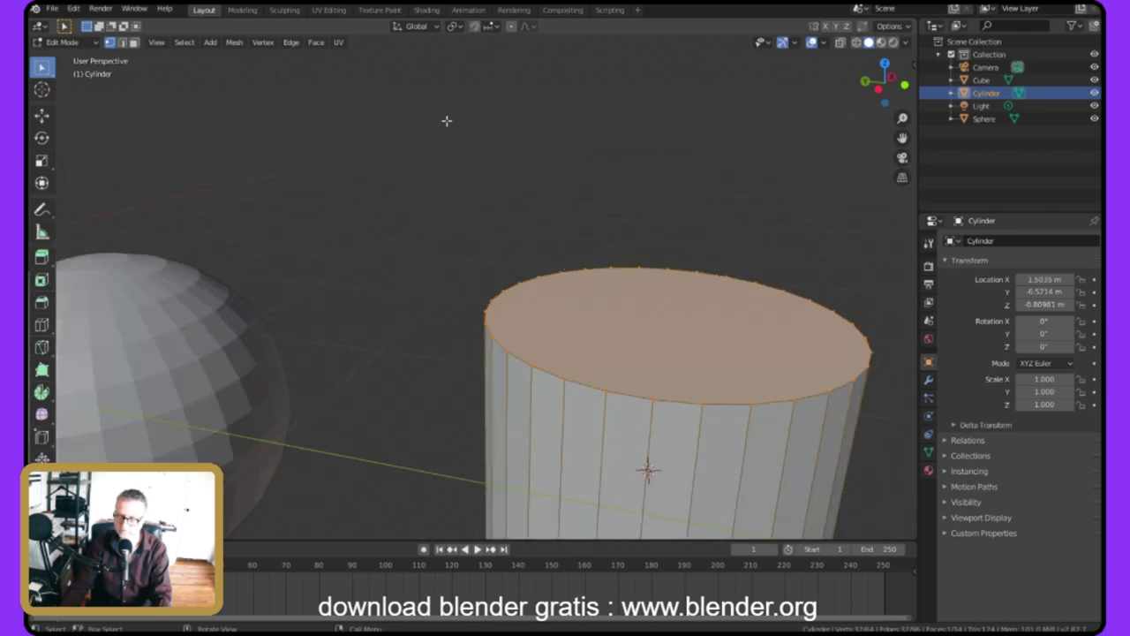
{"action": "scroll", "coordinate": [401, 116], "scroll_direction": "down", "scroll_amount": 5}
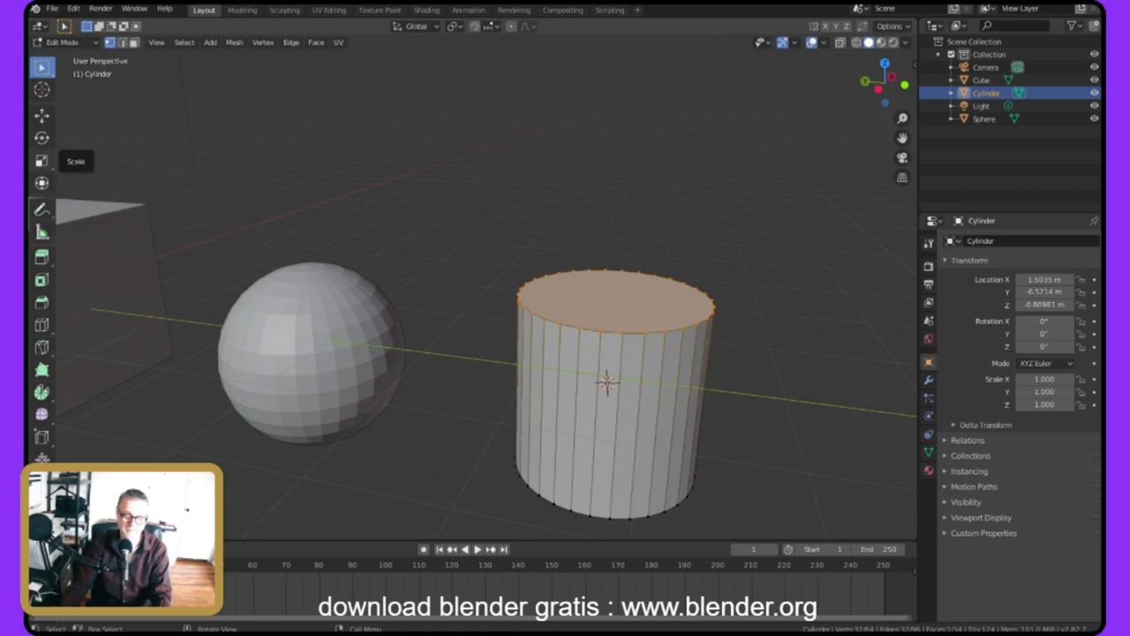
{"action": "left_click", "coordinate": [41, 161]}
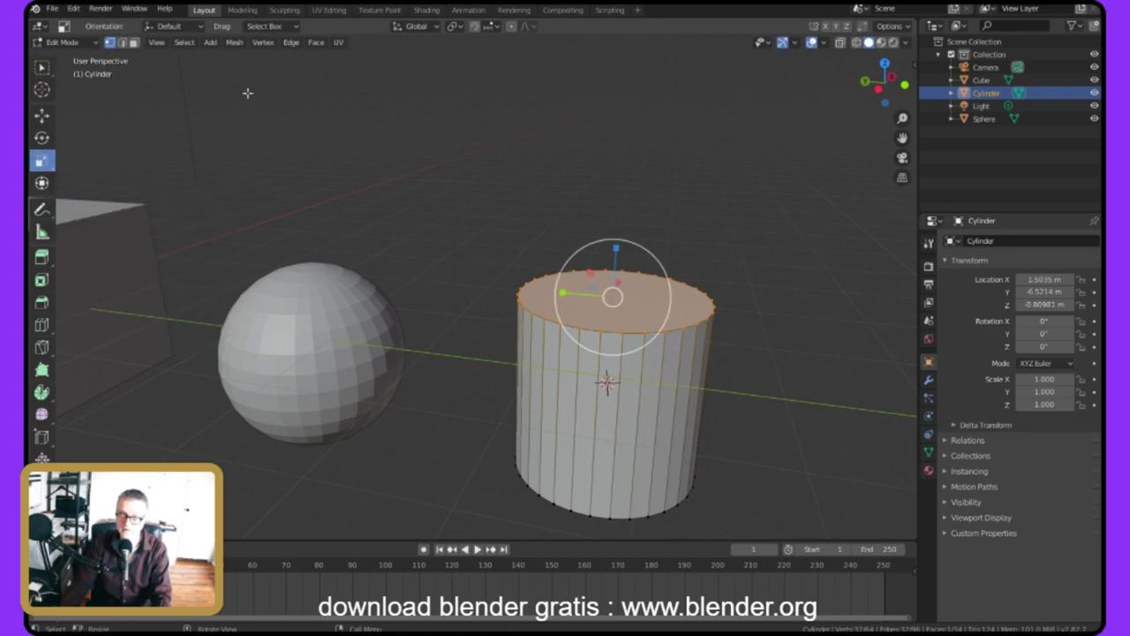
{"action": "key", "text": "s"}
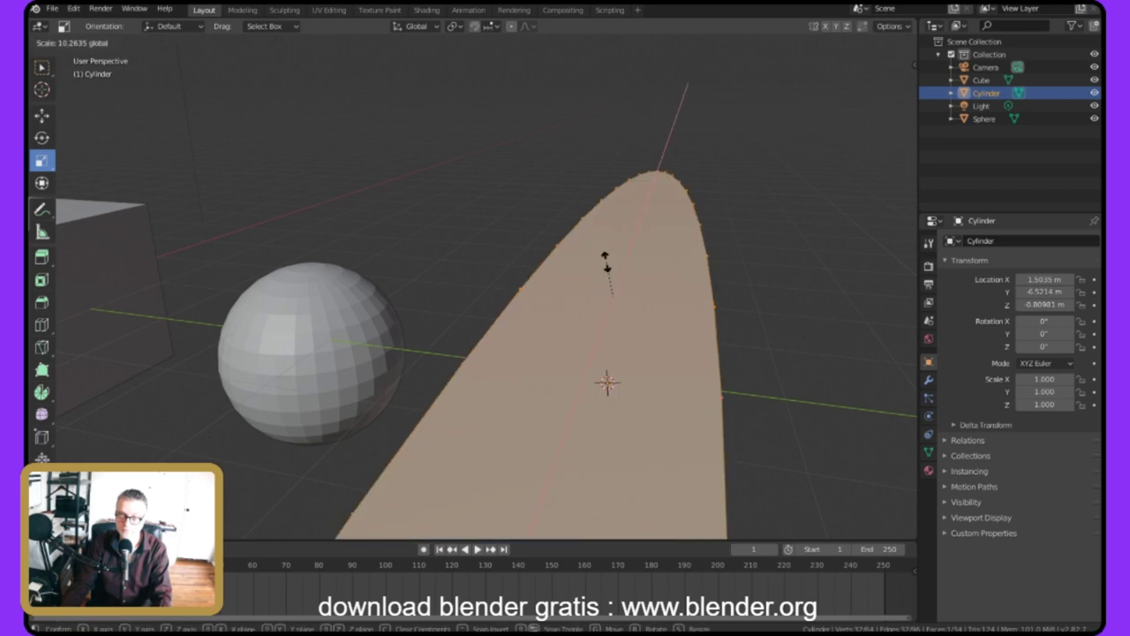
{"action": "left_click", "coordinate": [618, 294]}
{"action": "middle_click_drag", "start_coordinate": [618, 294], "coordinate": [419, 154]}
{"action": "key", "text": "ctrl+z"}
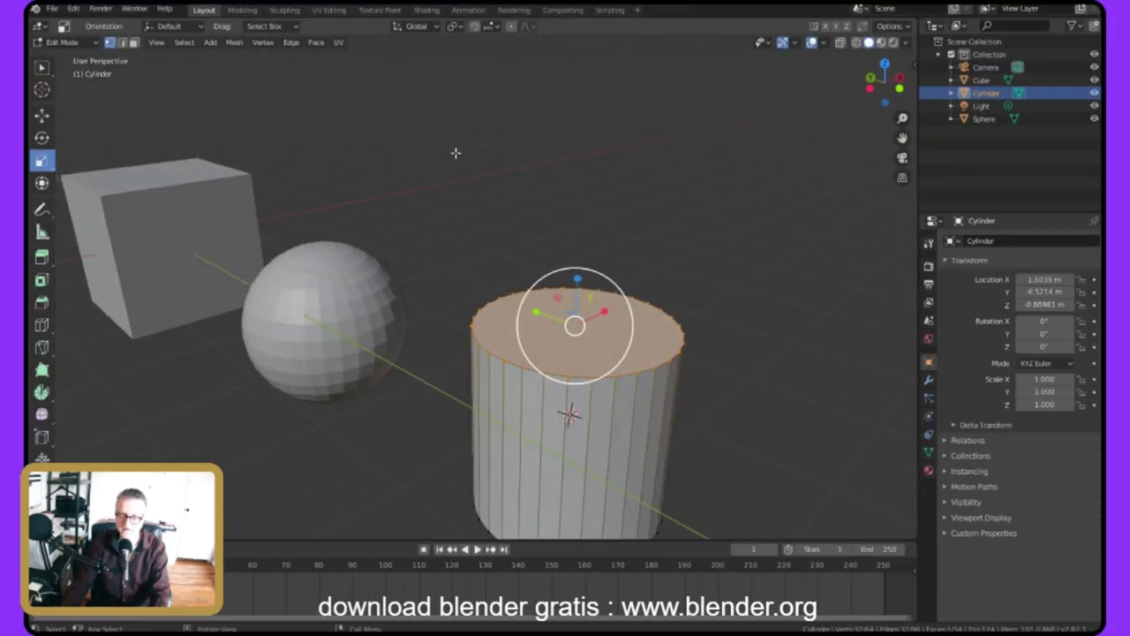
Try widening the cylinder's top face to about three times its size along the X axis, and undo it.
{"action": "key", "text": "s"}
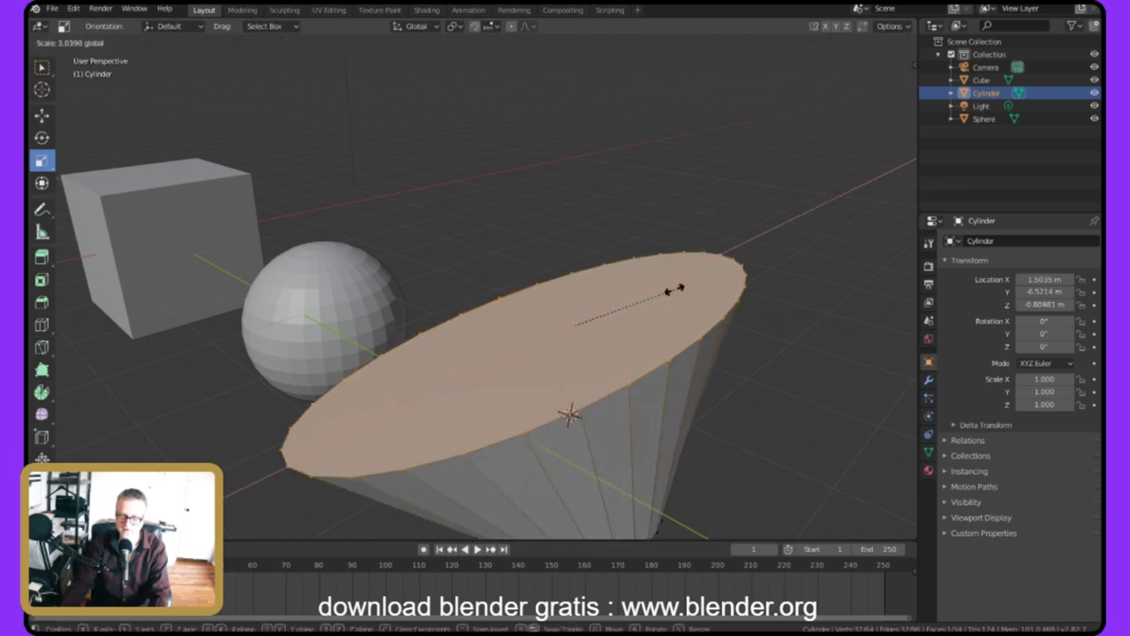
{"action": "left_click", "coordinate": [671, 303]}
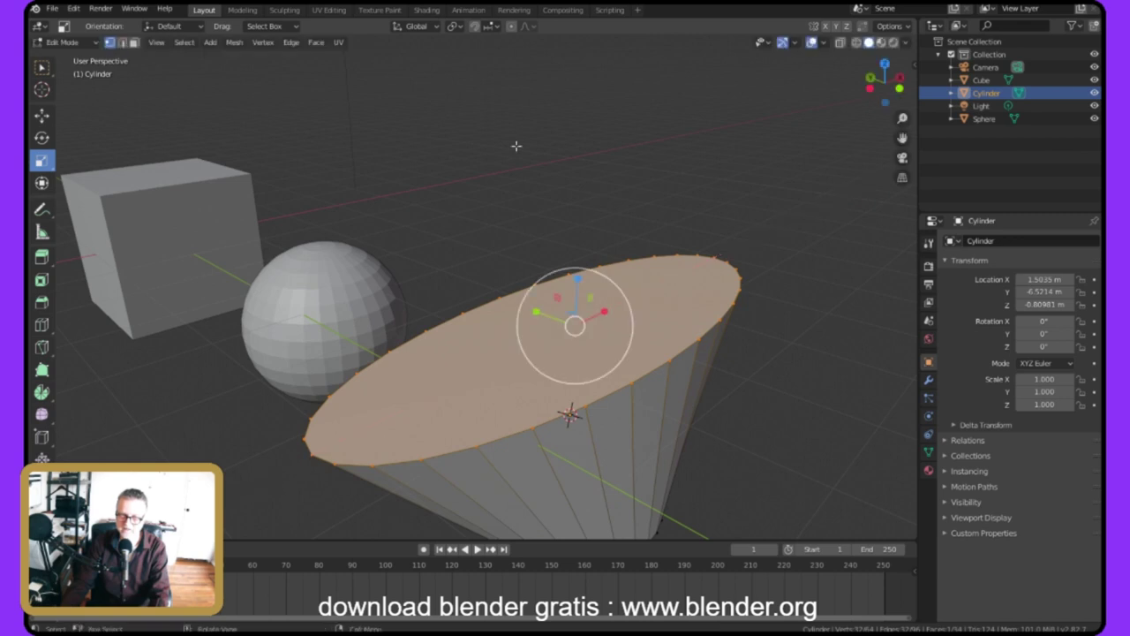
{"action": "key", "text": "ctrl+z"}
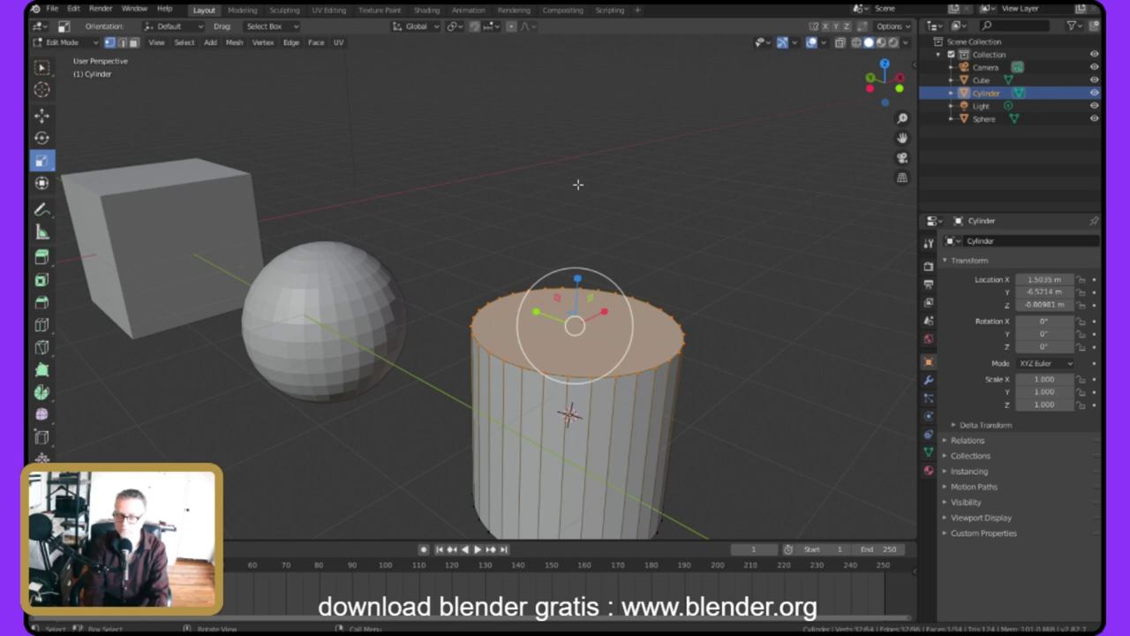
Scale the cylinder's top face uniformly by a factor of 2.
{"action": "key", "text": "s"}
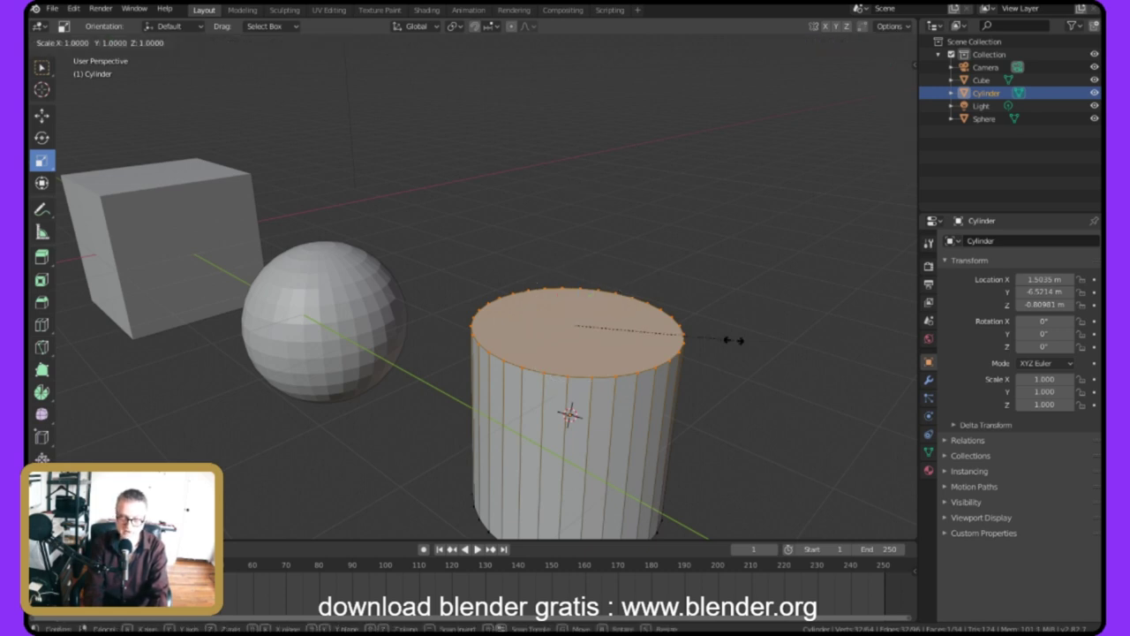
{"action": "type", "text": "2"}
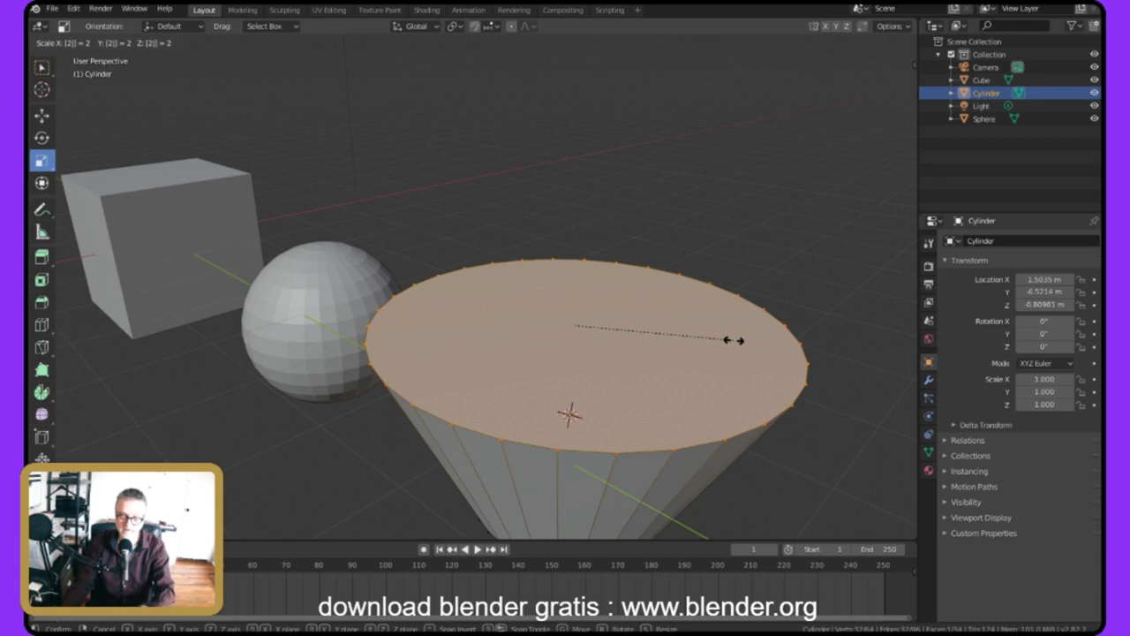
{"action": "key", "text": "Return"}
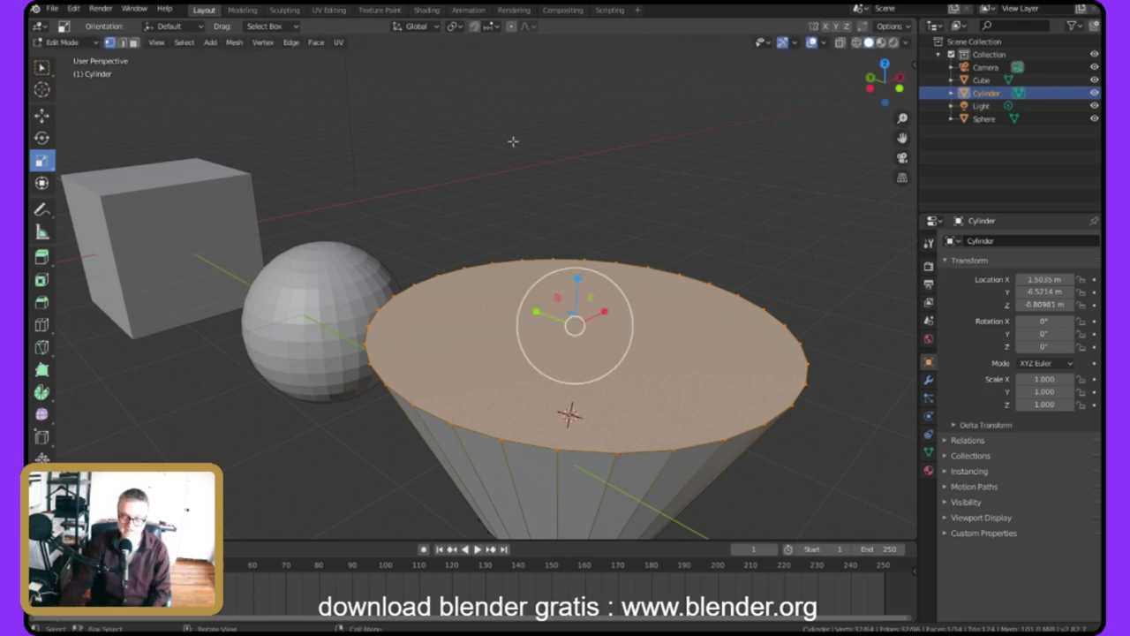
Examine the flared cylinder beside the sphere and cube from above, from the side and at different distances.
{"action": "scroll", "coordinate": [418, 191], "scroll_direction": "down", "scroll_amount": 5}
{"action": "middle_click_drag", "start_coordinate": [418, 192], "coordinate": [386, 239]}
{"action": "scroll", "coordinate": [397, 152], "scroll_direction": "up", "scroll_amount": 4}
{"action": "scroll", "coordinate": [396, 152], "scroll_direction": "down", "scroll_amount": 3}
{"action": "middle_click_drag", "start_coordinate": [396, 152], "coordinate": [323, 177]}
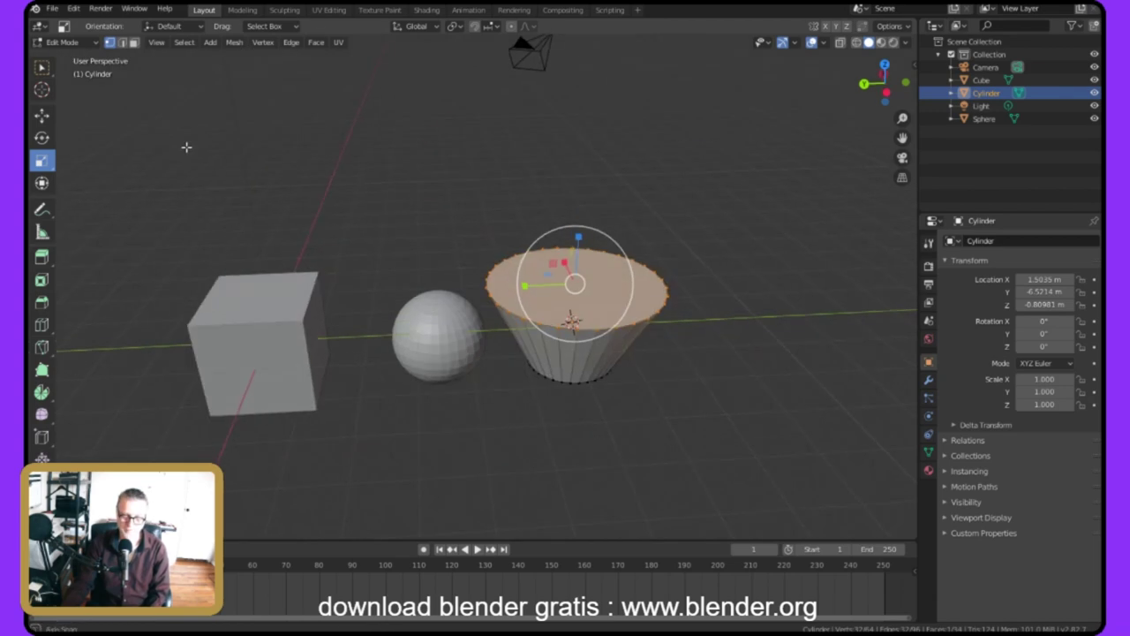
{"action": "middle_click_drag", "start_coordinate": [189, 146], "coordinate": [447, 141]}
{"action": "scroll", "coordinate": [290, 217], "scroll_direction": "up", "scroll_amount": 5}
{"action": "scroll", "coordinate": [270, 214], "scroll_direction": "down", "scroll_amount": 3}
{"action": "middle_click_drag", "start_coordinate": [278, 194], "coordinate": [570, 157]}
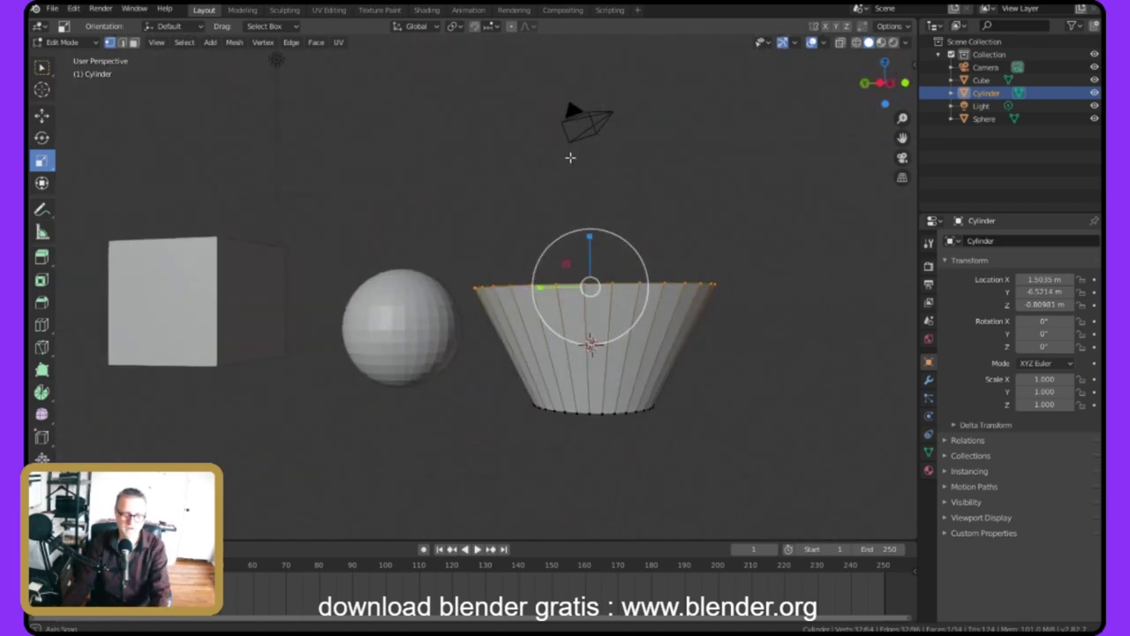
Switch back to the Select Box tool and return the cylinder to Object Mode.
{"action": "left_click", "coordinate": [41, 67]}
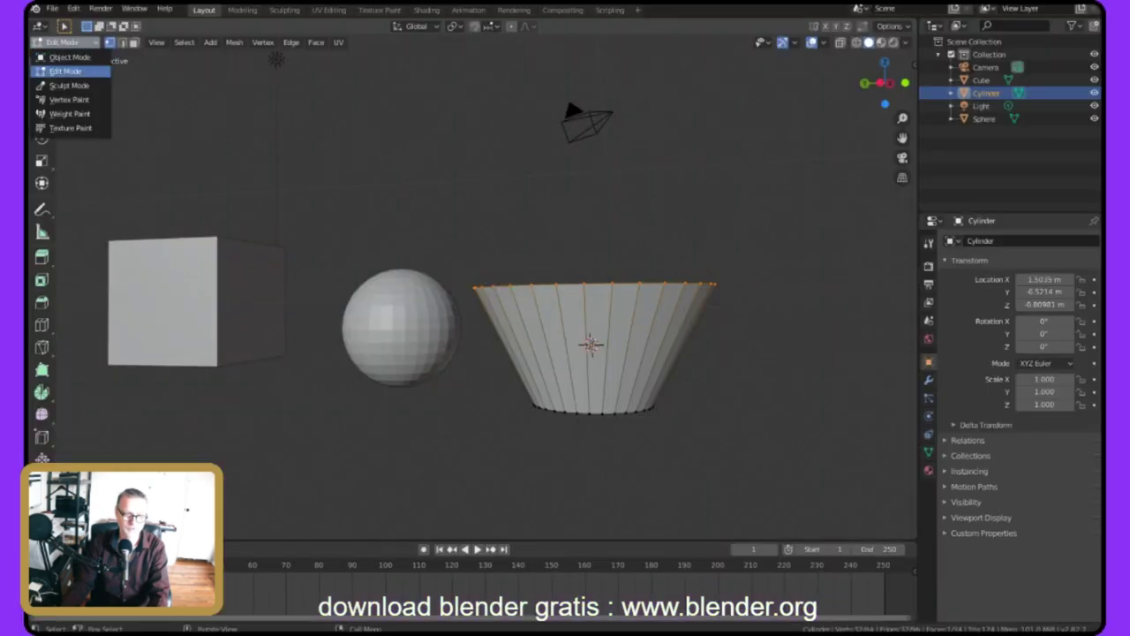
{"action": "key", "text": "Escape"}
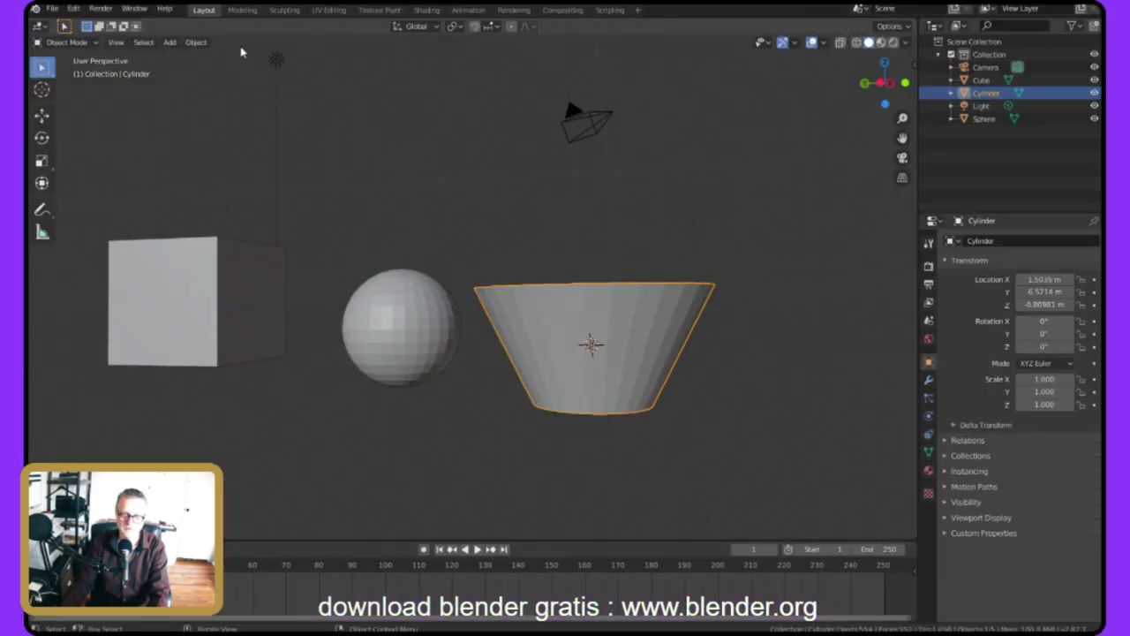
{"action": "middle_click_drag", "start_coordinate": [240, 50], "coordinate": [274, 92]}
{"action": "middle_click_drag", "start_coordinate": [370, 72], "coordinate": [454, 152]}
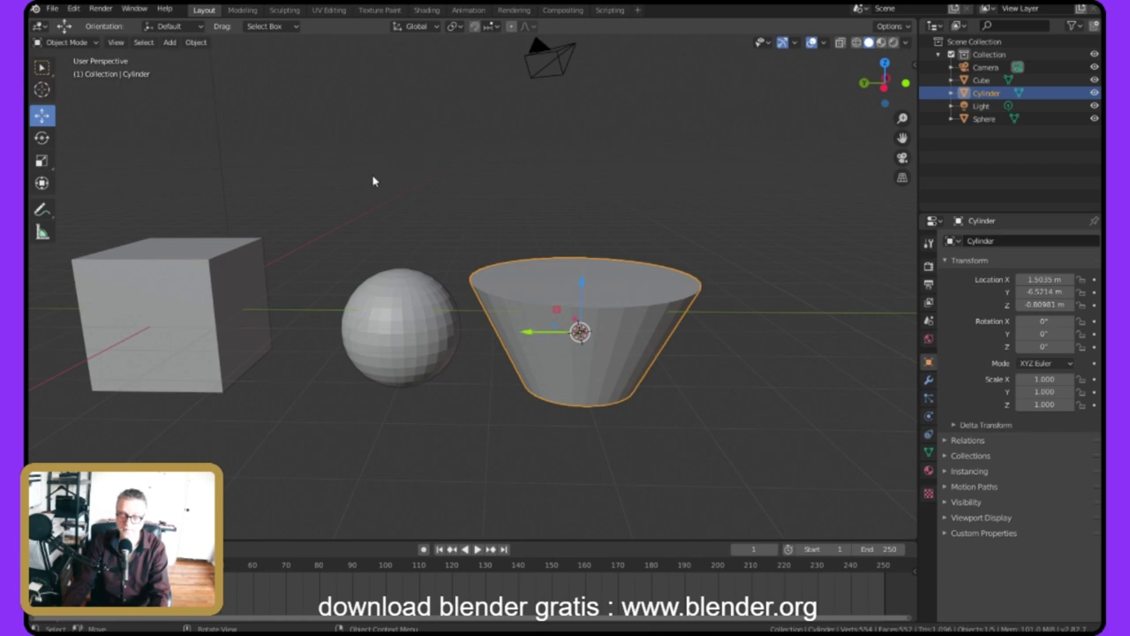
Move the cylinder along the Y axis to about -7.71 m and raise it along Z to about -0.02 m.
{"action": "key", "text": "g"}
{"action": "key", "text": "y"}
{"action": "left_click", "coordinate": [438, 171]}
{"action": "middle_click_drag", "start_coordinate": [490, 83], "coordinate": [170, 106]}
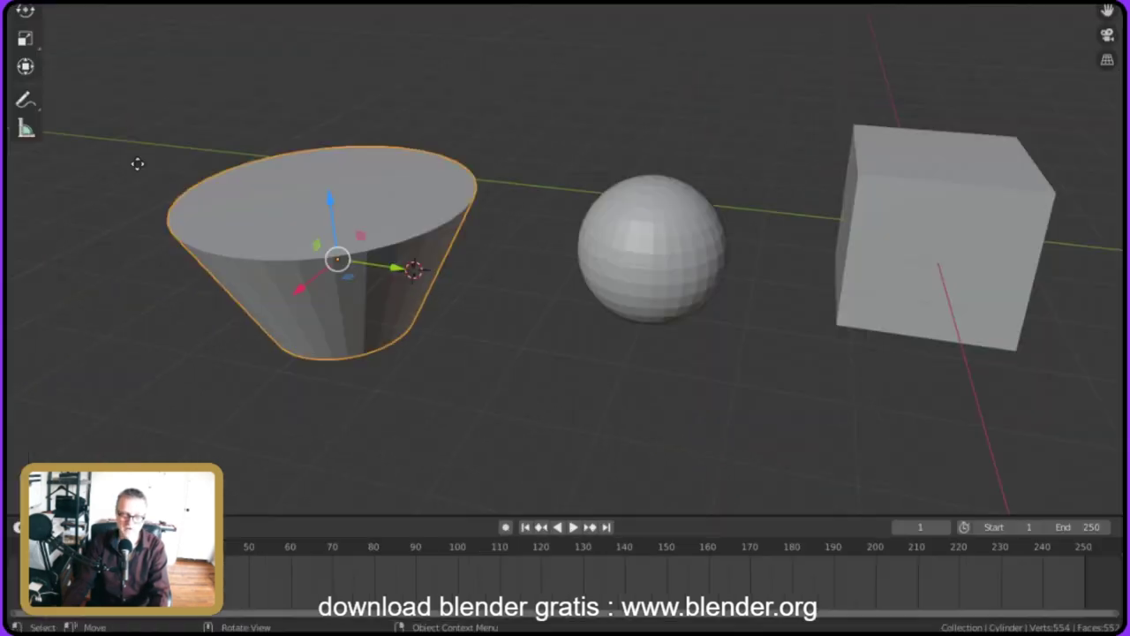
{"action": "key", "text": "g"}
{"action": "key", "text": "z"}
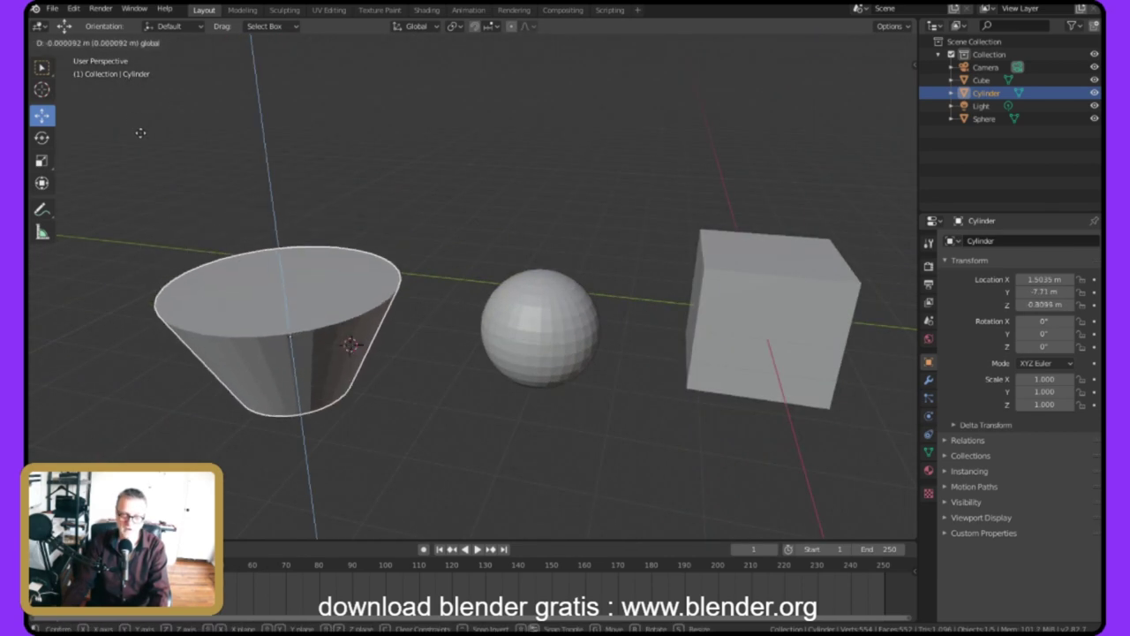
{"action": "left_click", "coordinate": [162, 93]}
{"action": "middle_click_drag", "start_coordinate": [163, 94], "coordinate": [471, 134]}
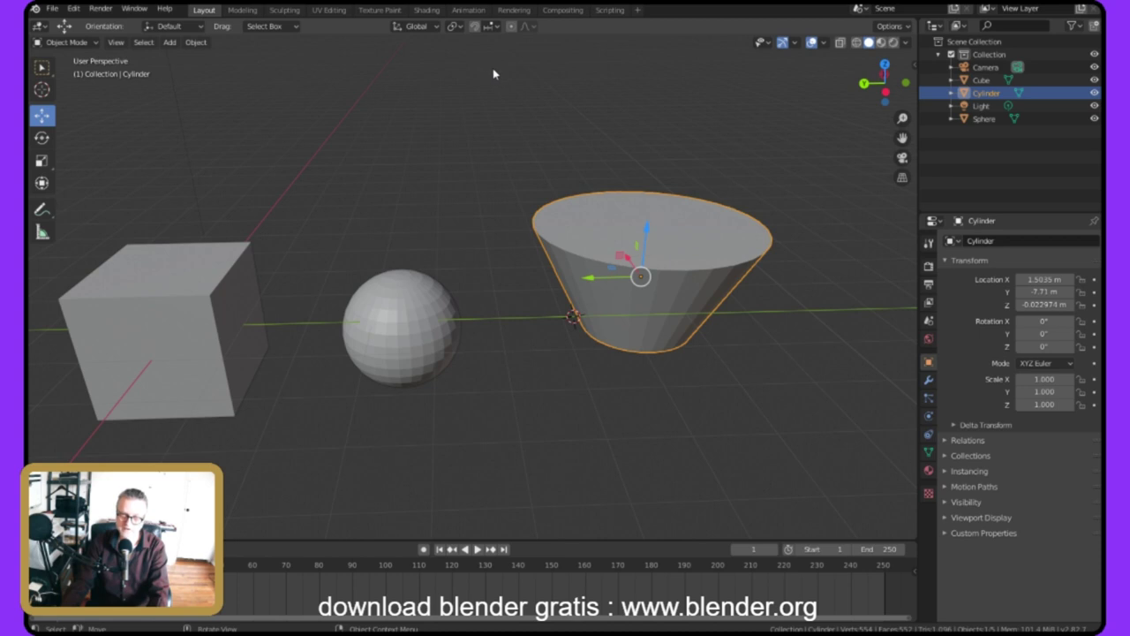
Lower the cylinder by about 1.1 m along the Z axis and raise it again to a Z location of about -0.28 m.
{"action": "key", "text": "g"}
{"action": "key", "text": "z"}
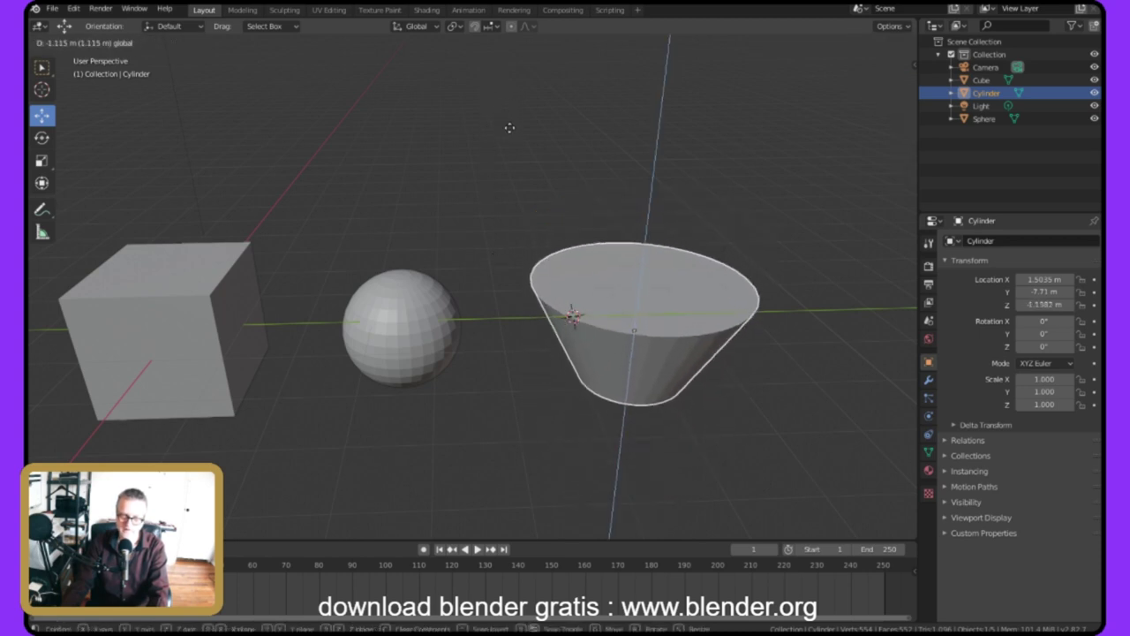
{"action": "left_click", "coordinate": [512, 124]}
{"action": "middle_click_drag", "start_coordinate": [512, 123], "coordinate": [160, 142]}
{"action": "key", "text": "g"}
{"action": "key", "text": "z"}
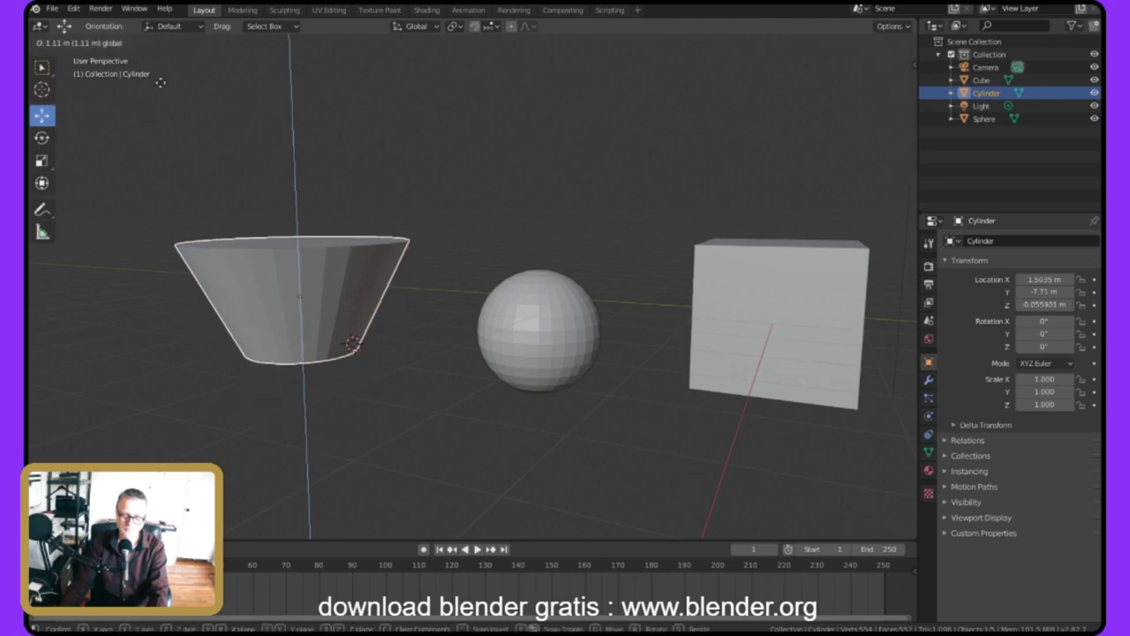
{"action": "left_click", "coordinate": [197, 93]}
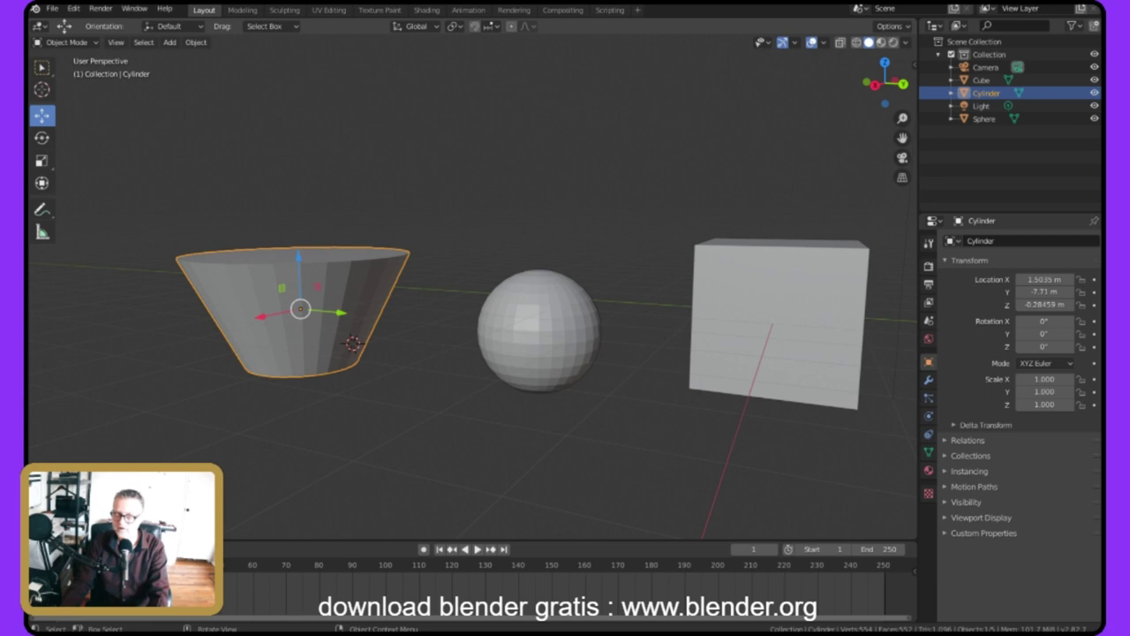
Show the selected object's transform values beside the viewport and shift the cylinder's Y location to about -8.95 m.
{"action": "key", "text": "n"}
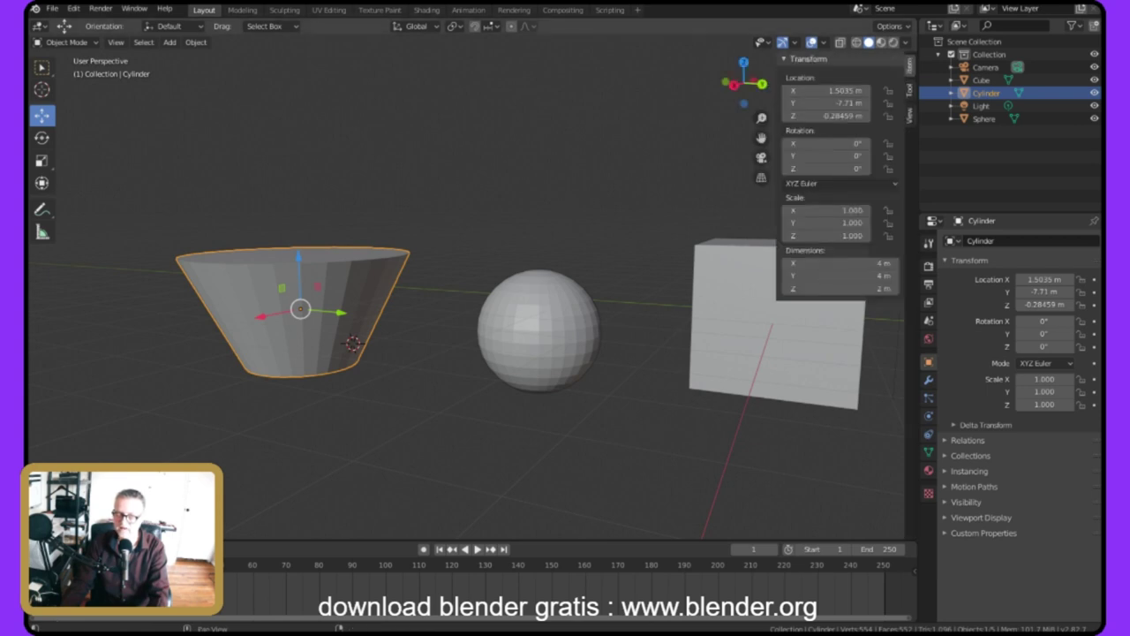
{"action": "mouse_move", "coordinate": [500, 76]}
{"action": "middle_mouse_down"}
{"action": "mouse_move", "coordinate": [434, 45]}
{"action": "mouse_move", "coordinate": [542, 51]}
{"action": "mouse_move", "coordinate": [500, 84]}
{"action": "mouse_move", "coordinate": [518, 80]}
{"action": "middle_mouse_up"}
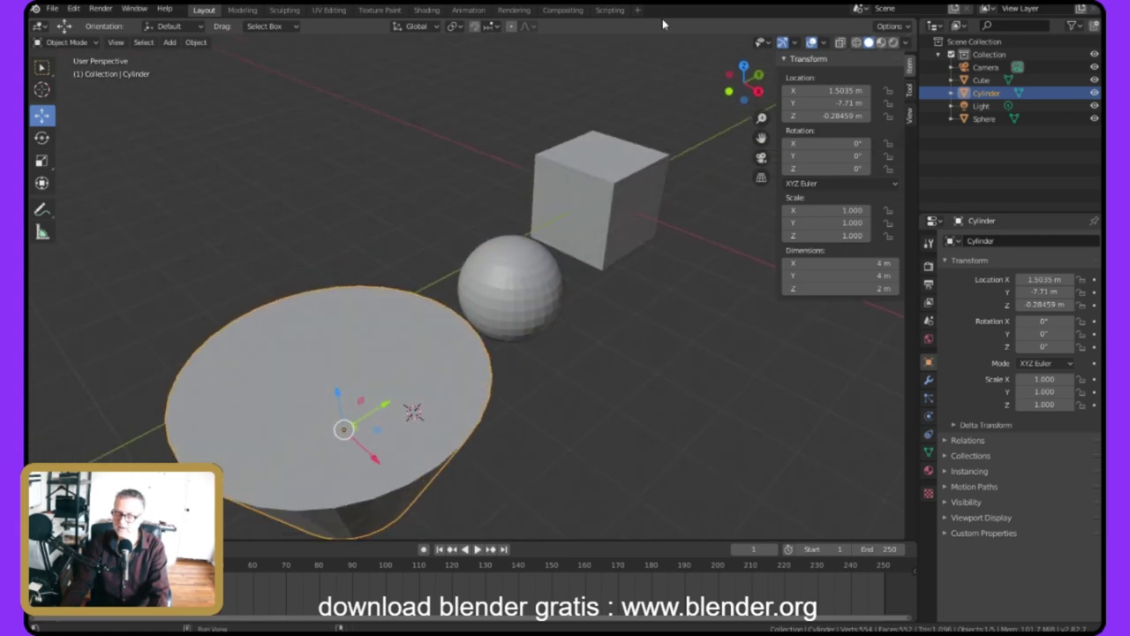
{"action": "mouse_move", "coordinate": [843, 103]}
{"action": "left_mouse_down"}
{"action": "mouse_move", "coordinate": [799, 103]}
{"action": "mouse_move", "coordinate": [883, 103]}
{"action": "mouse_move", "coordinate": [799, 103]}
{"action": "mouse_move", "coordinate": [834, 104]}
{"action": "mouse_move", "coordinate": [808, 104]}
{"action": "mouse_move", "coordinate": [821, 103]}
{"action": "left_mouse_up"}
{"action": "scroll", "coordinate": [545, 148], "scroll_direction": "down", "scroll_amount": 3}
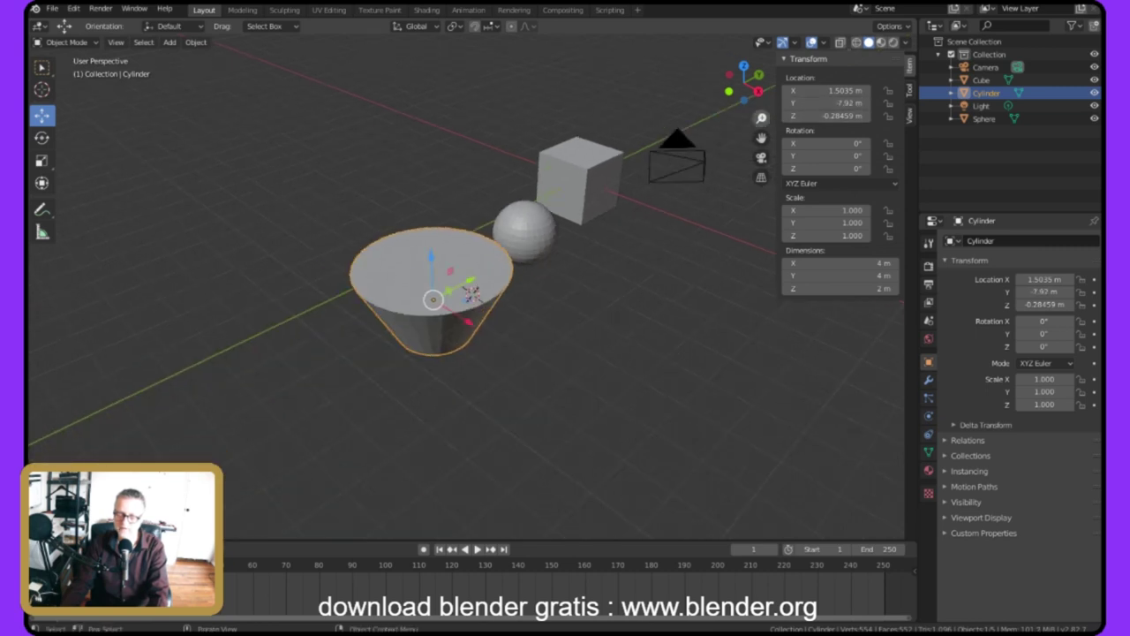
{"action": "mouse_move", "coordinate": [828, 103]}
{"action": "left_mouse_down"}
{"action": "mouse_move", "coordinate": [782, 103]}
{"action": "mouse_move", "coordinate": [883, 103]}
{"action": "mouse_move", "coordinate": [812, 103]}
{"action": "left_mouse_up"}
Set the cylinder's Y location to exactly 0 m.
{"action": "double_click", "coordinate": [827, 103]}
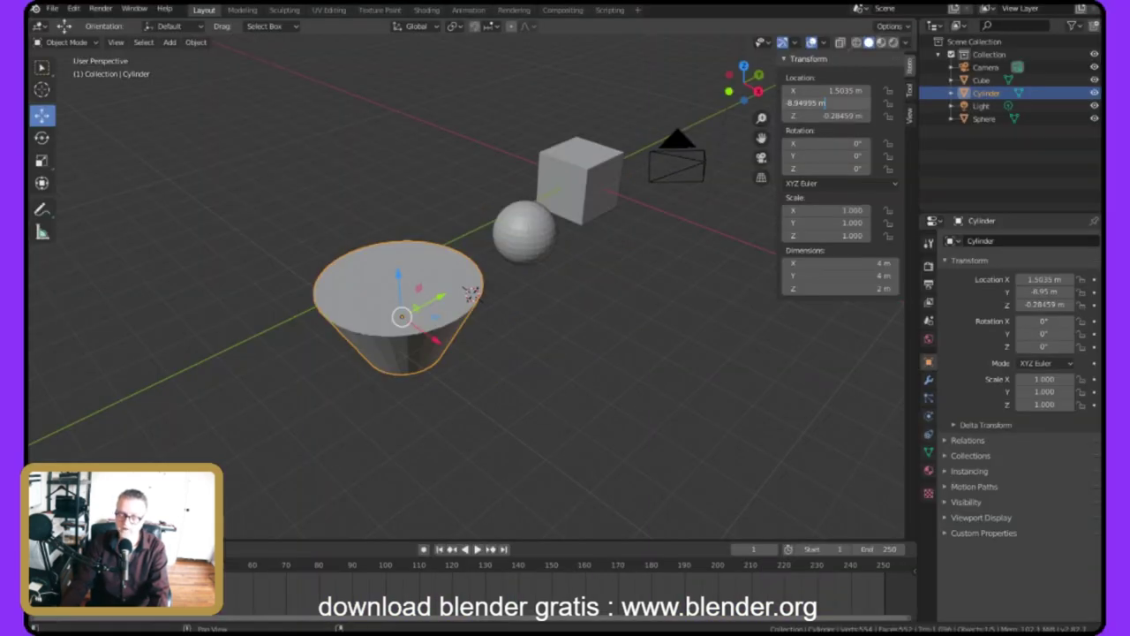
{"action": "key", "text": "BackSpace"}
{"action": "key", "text": "BackSpace"}
{"action": "key", "text": "BackSpace"}
{"action": "key", "text": "BackSpace"}
{"action": "key", "text": "BackSpace"}
{"action": "key", "text": "BackSpace"}
{"action": "key", "text": "BackSpace"}
{"action": "key", "text": "BackSpace"}
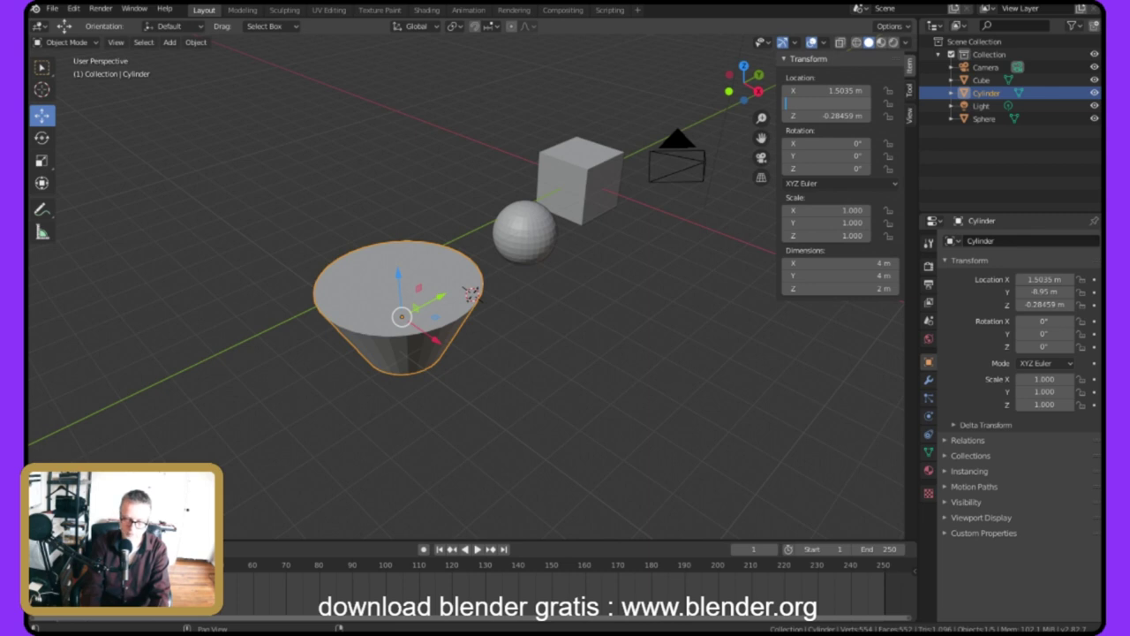
{"action": "type", "text": "0"}
{"action": "key", "text": "Return"}
Examine the cylinder's position relative to the cube, the sphere and the world axes from several angles and distances.
{"action": "middle_click_drag", "start_coordinate": [491, 106], "coordinate": [378, 95]}
{"action": "scroll", "coordinate": [544, 304], "scroll_direction": "down", "scroll_amount": 6}
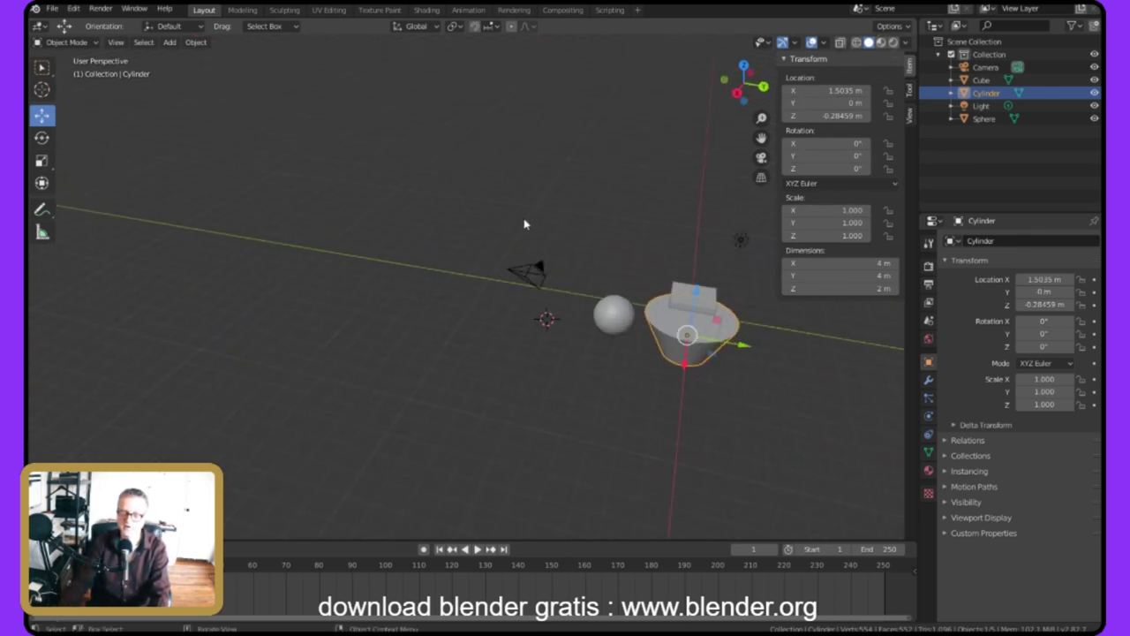
{"action": "scroll", "coordinate": [547, 202], "scroll_direction": "up", "scroll_amount": 3}
{"action": "scroll", "coordinate": [519, 200], "scroll_direction": "down", "scroll_amount": 6}
{"action": "middle_click_drag", "start_coordinate": [525, 189], "coordinate": [268, 80]}
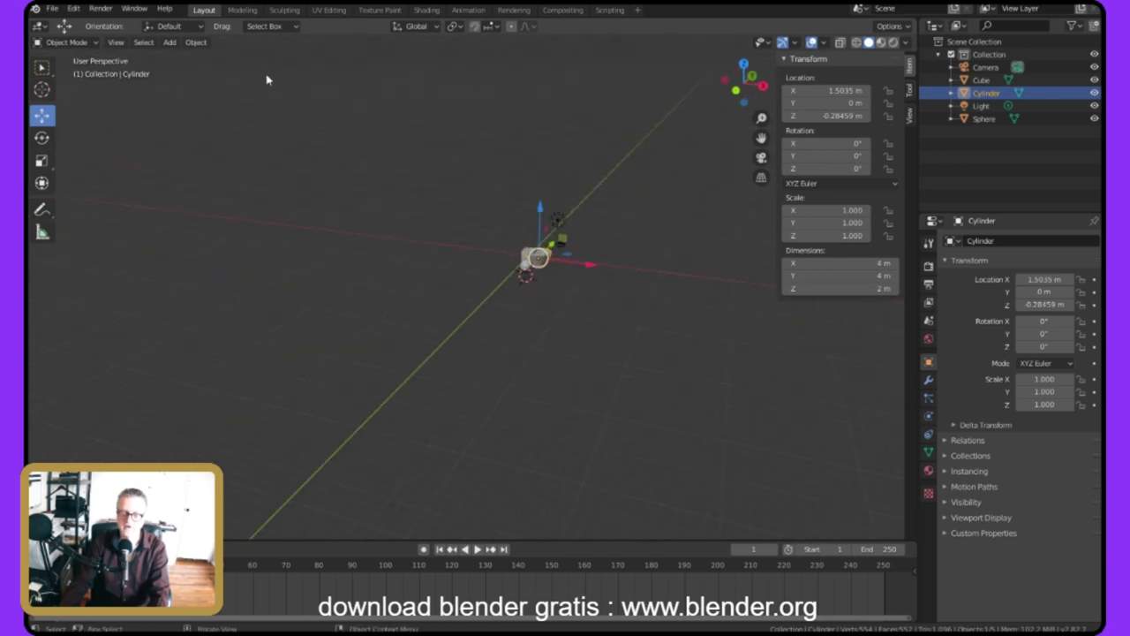
{"action": "middle_click_drag", "start_coordinate": [424, 37], "coordinate": [507, 151]}
{"action": "scroll", "coordinate": [515, 144], "scroll_direction": "up", "scroll_amount": 3}
{"action": "scroll", "coordinate": [494, 136], "scroll_direction": "up", "scroll_amount": 4}
{"action": "middle_click_drag", "start_coordinate": [456, 118], "coordinate": [546, 109]}
{"action": "scroll", "coordinate": [403, 168], "scroll_direction": "down", "scroll_amount": 6}
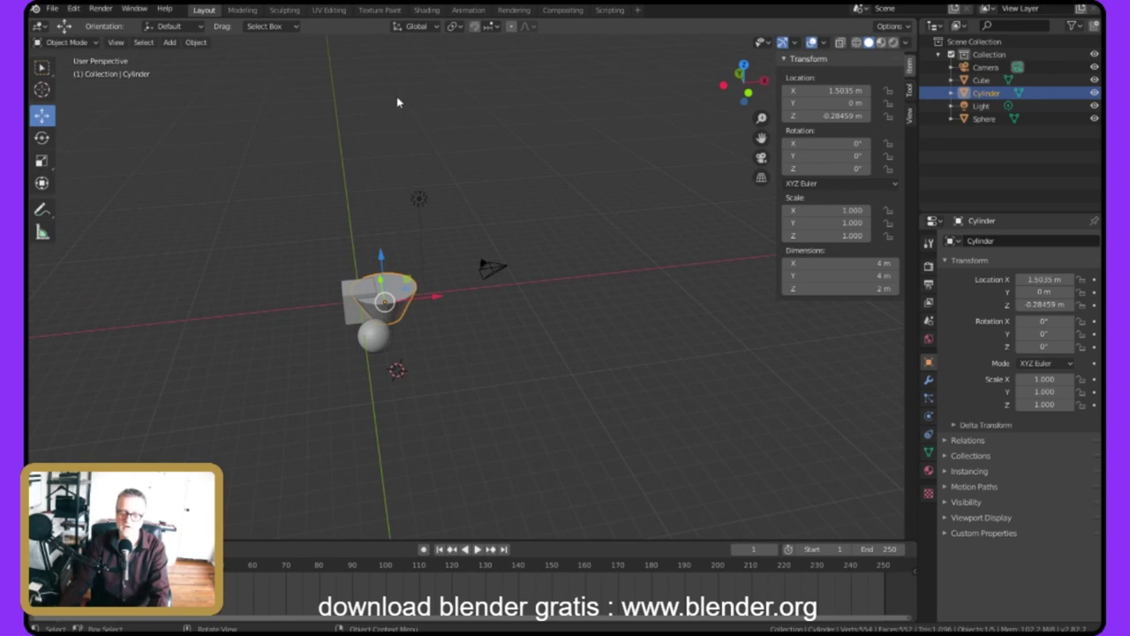
Set the cylinder's Z location to 3 m and check its height above the cube.
{"action": "left_click", "coordinate": [827, 115]}
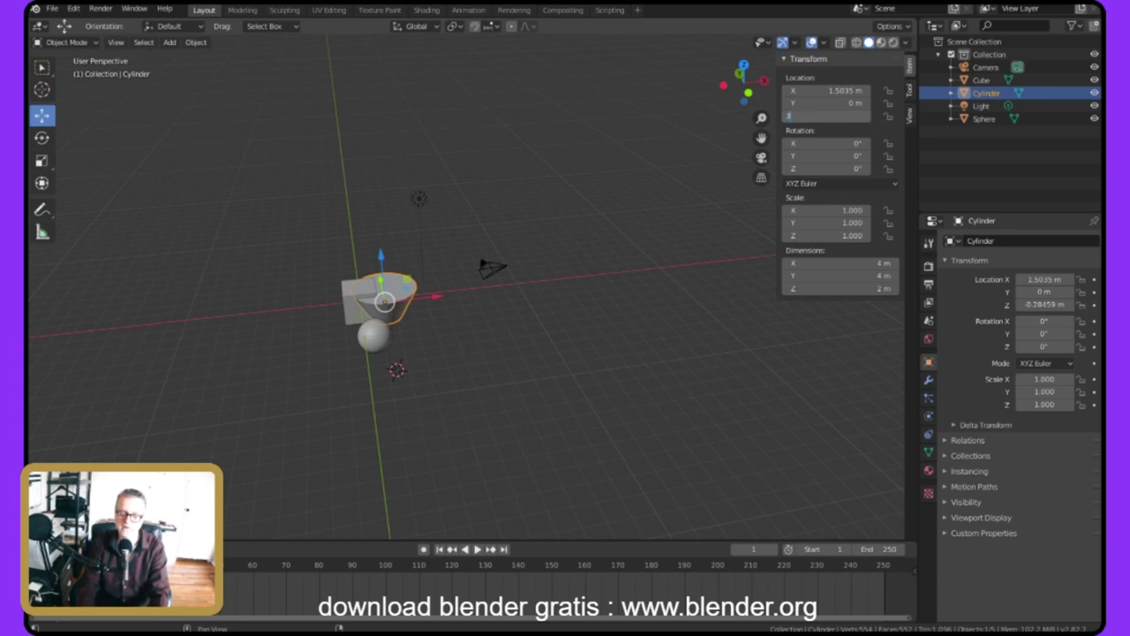
{"action": "key", "text": "Return"}
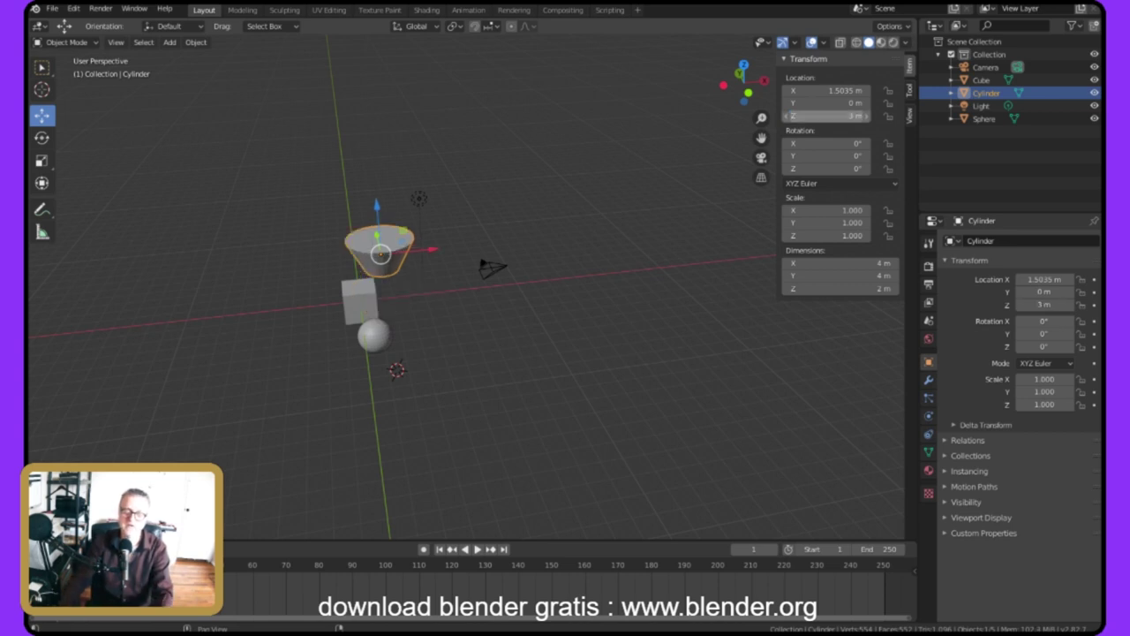
{"action": "middle_click_drag", "start_coordinate": [421, 129], "coordinate": [224, 79]}
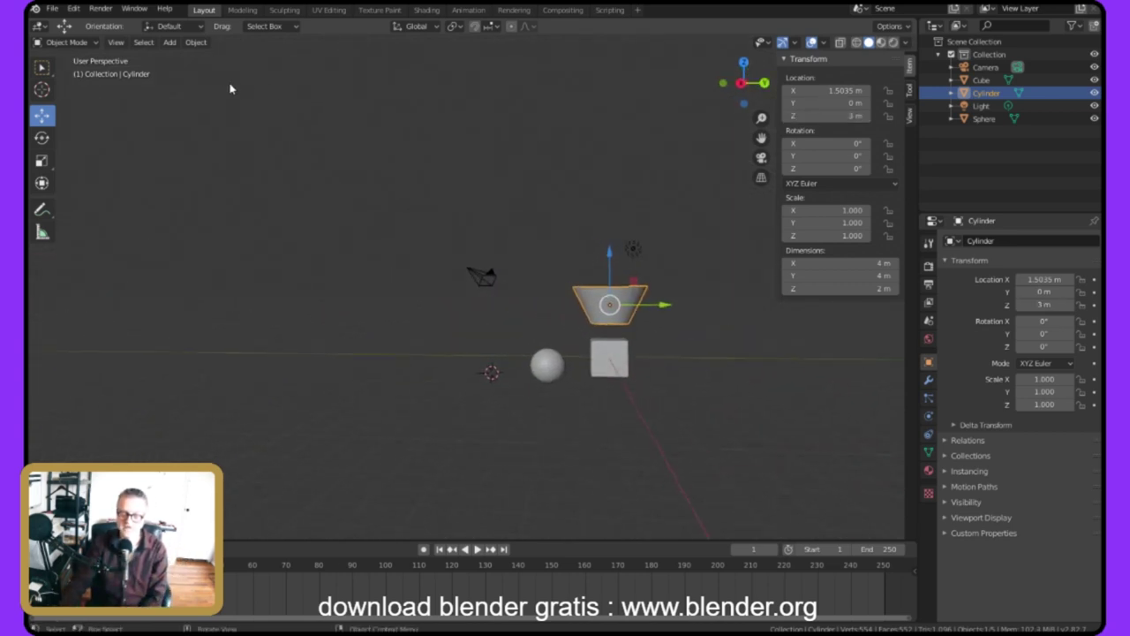
{"action": "mouse_move", "coordinate": [416, 162]}
{"action": "middle_mouse_down"}
{"action": "mouse_move", "coordinate": [374, 171]}
{"action": "mouse_move", "coordinate": [420, 184]}
{"action": "middle_mouse_up"}
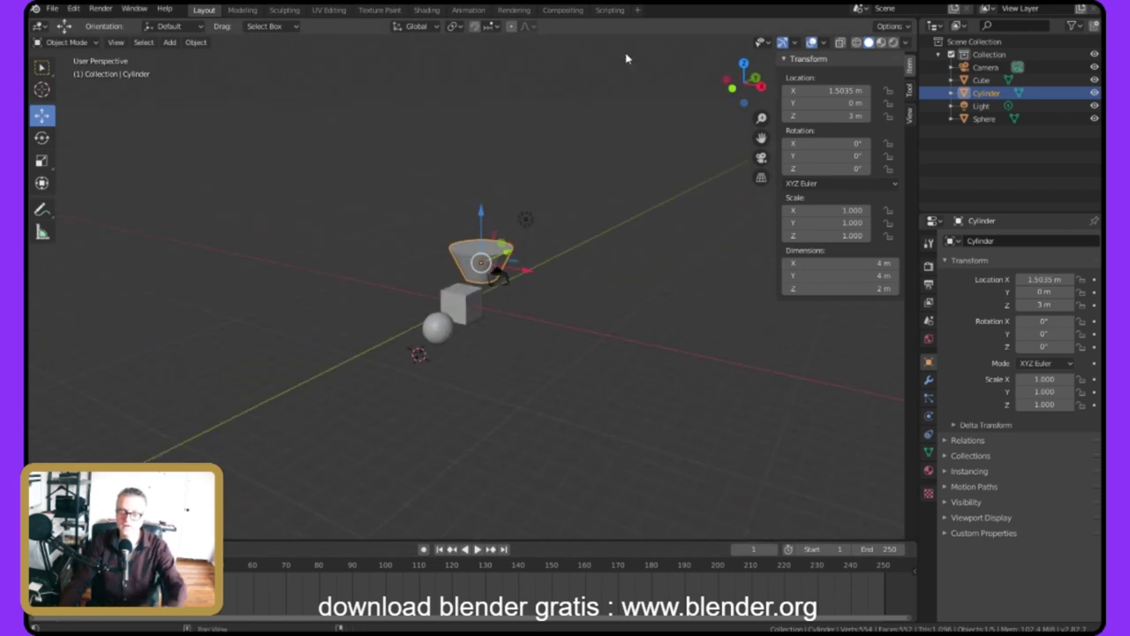
Set the cylinder's Z location to -3 m and check its position below the cube from different views.
{"action": "left_click", "coordinate": [827, 116]}
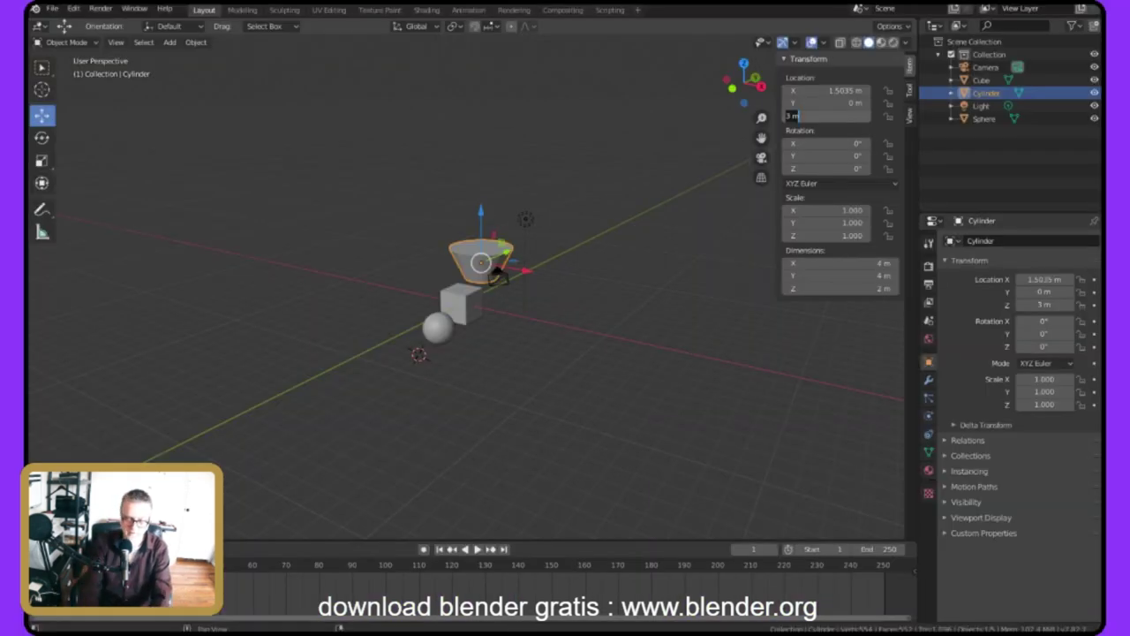
{"action": "type", "text": "-3"}
{"action": "key", "text": "Return"}
{"action": "middle_click_drag", "start_coordinate": [450, 182], "coordinate": [441, 232]}
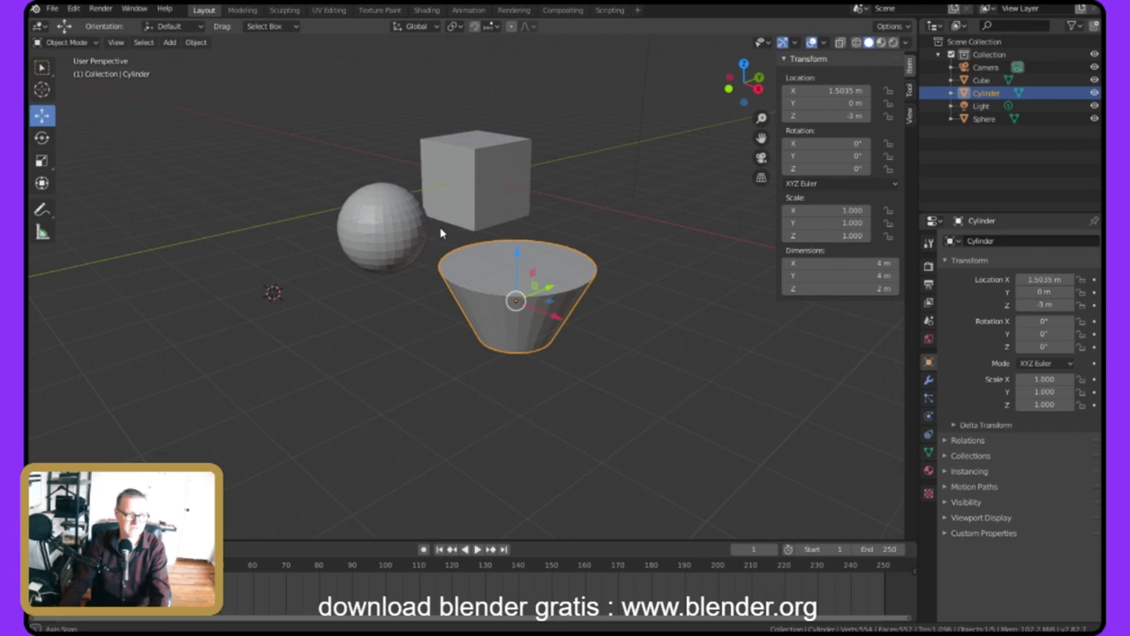
{"action": "scroll", "coordinate": [367, 169], "scroll_direction": "up", "scroll_amount": 5}
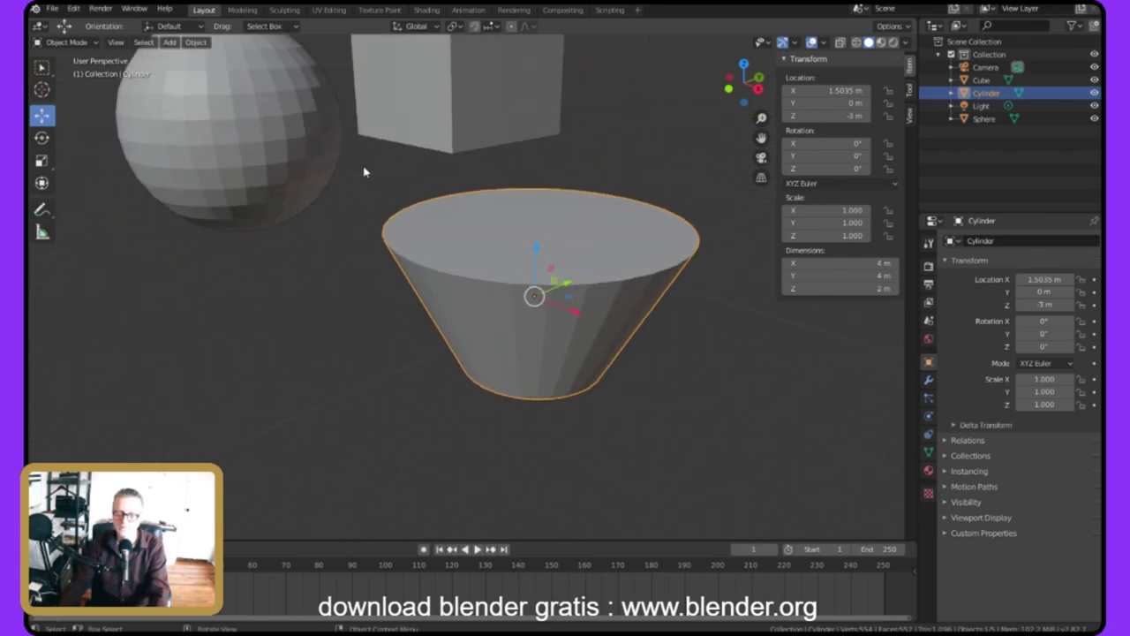
{"action": "scroll", "coordinate": [368, 168], "scroll_direction": "down", "scroll_amount": 8}
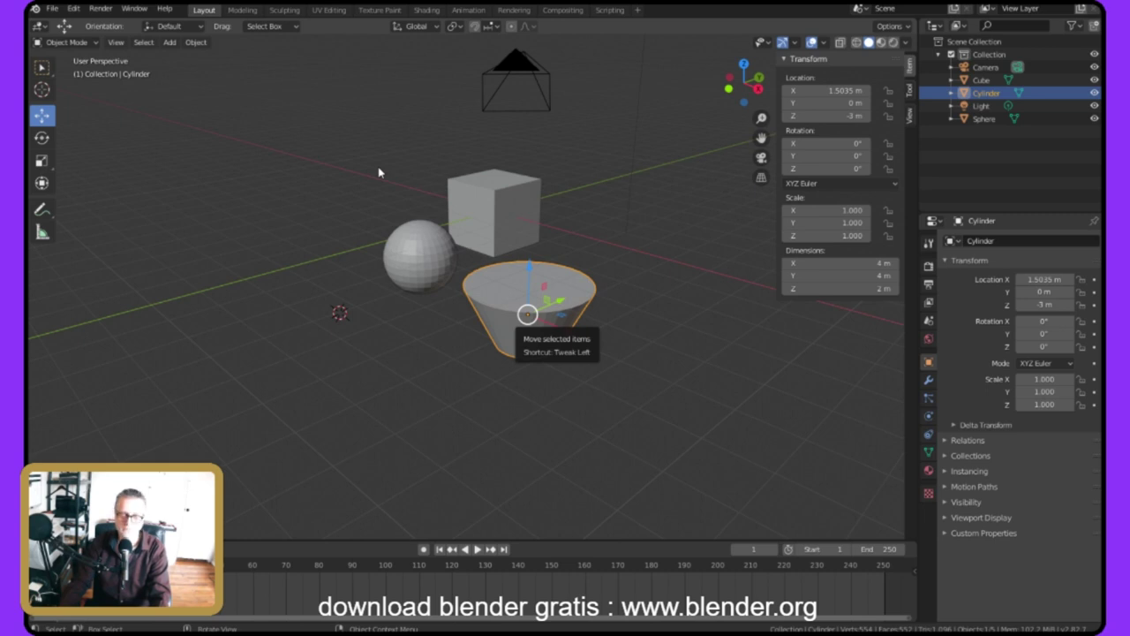
{"action": "middle_click_drag", "start_coordinate": [419, 143], "coordinate": [558, 101]}
{"action": "mouse_move", "coordinate": [352, 122]}
{"action": "middle_mouse_down"}
{"action": "mouse_move", "coordinate": [429, 154]}
{"action": "mouse_move", "coordinate": [349, 142]}
{"action": "middle_mouse_up"}
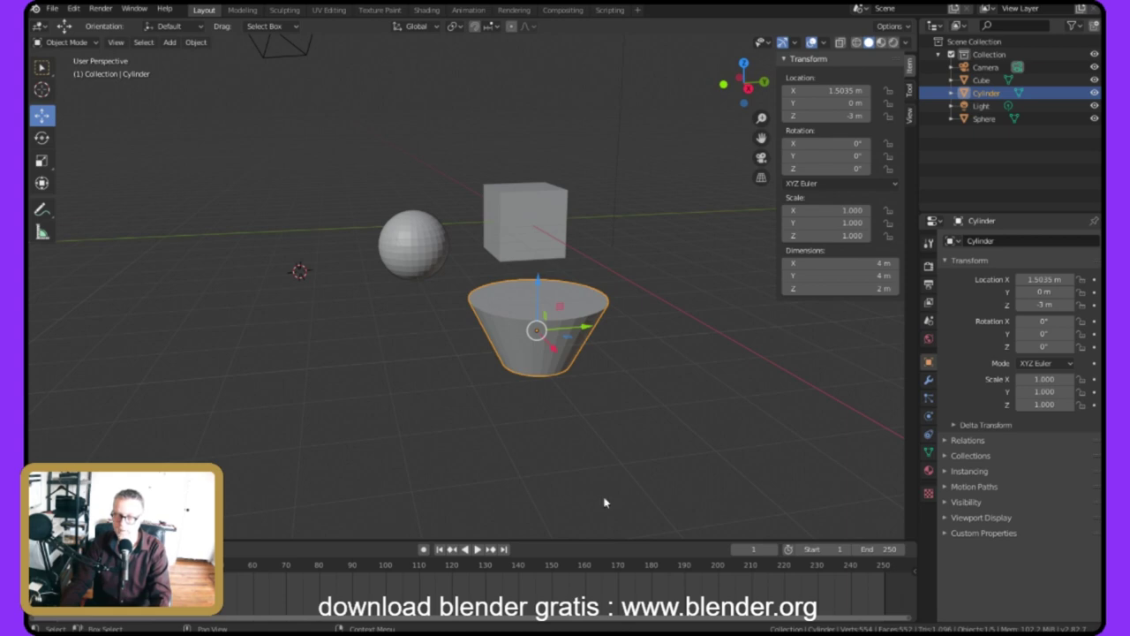
{"action": "middle_click_drag", "start_coordinate": [220, 136], "coordinate": [353, 146]}
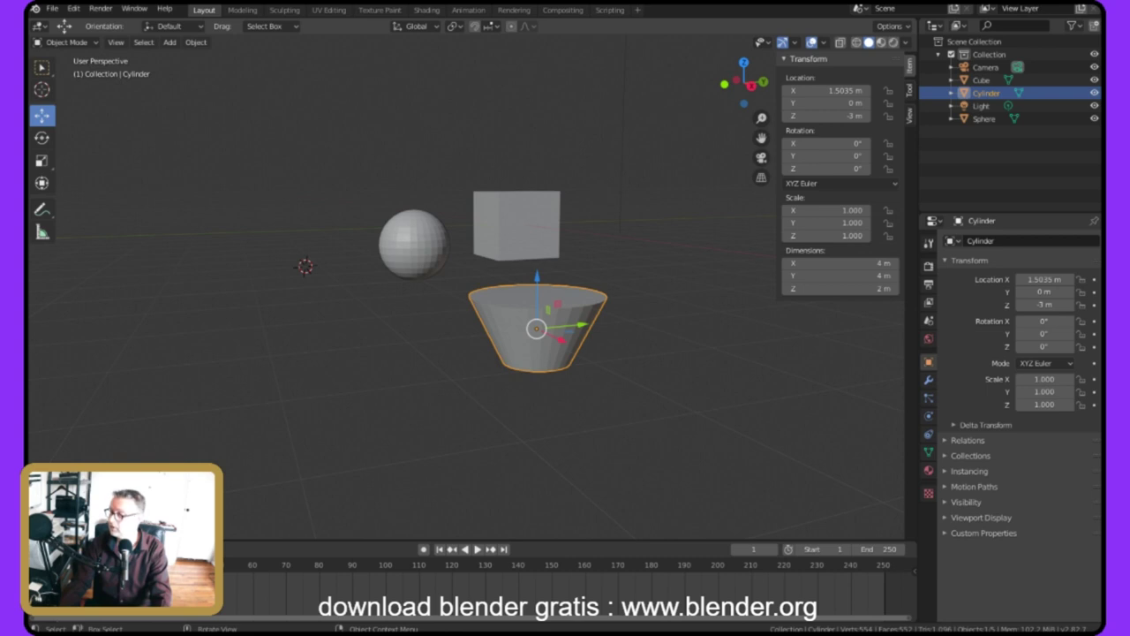
{"action": "key", "text": "Tab"}
{"action": "middle_click_drag", "start_coordinate": [148, 70], "coordinate": [165, 73]}
{"action": "key", "text": "Tab"}
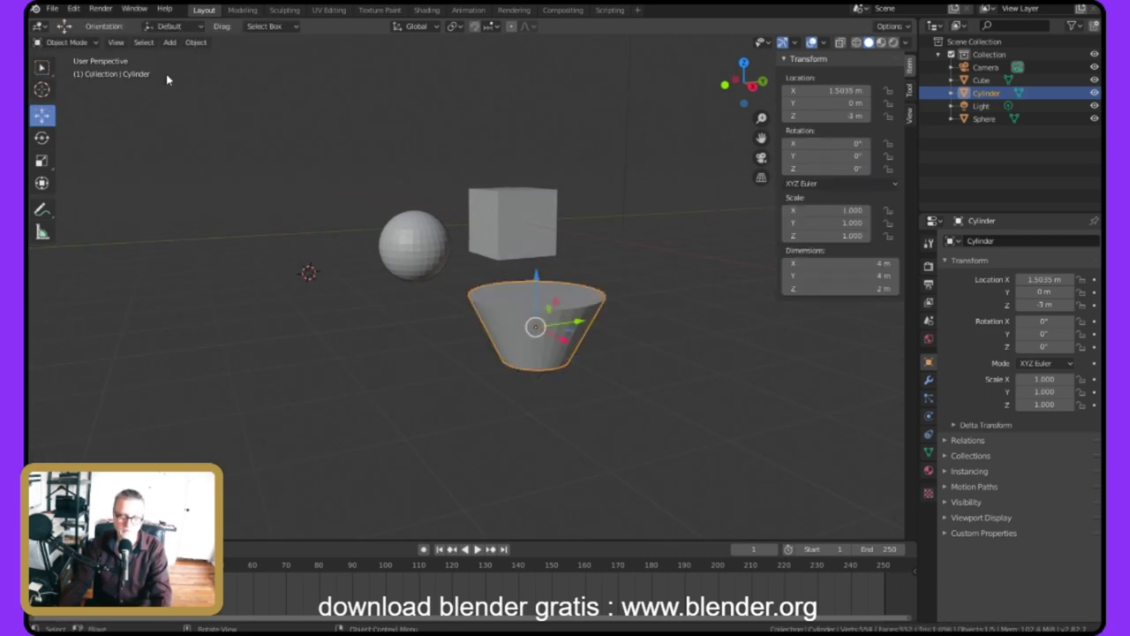
Select the cube and examine it together with the cylinder and sphere from all sides.
{"action": "left_click", "coordinate": [349, 66]}
{"action": "middle_click_drag", "start_coordinate": [392, 28], "coordinate": [32, 26]}
{"action": "middle_click_drag", "start_coordinate": [547, 36], "coordinate": [629, 35]}
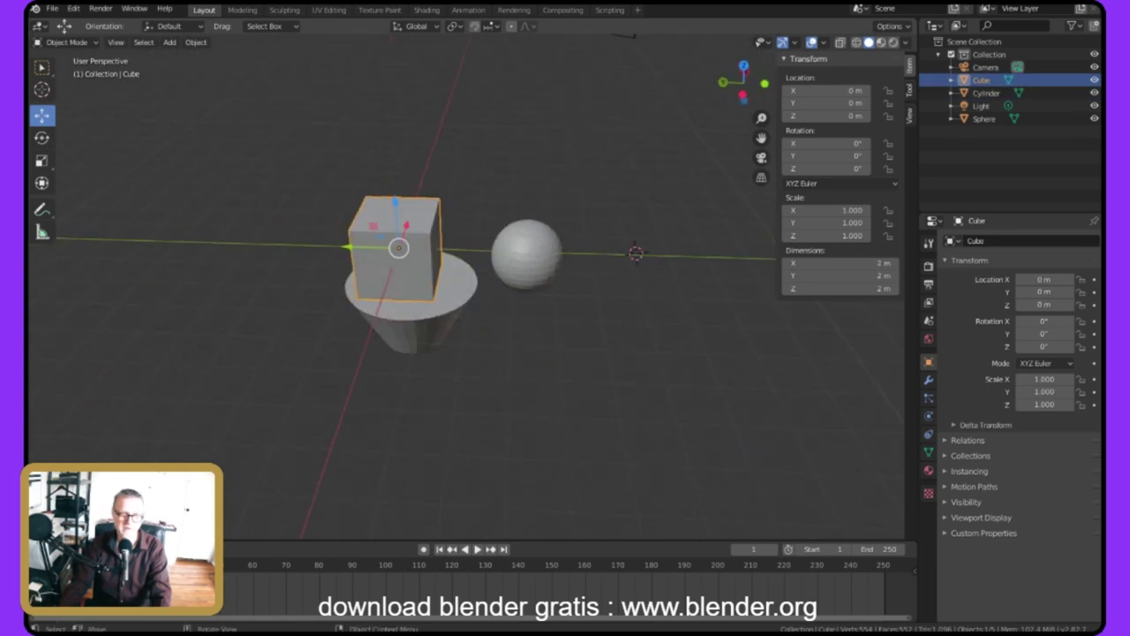
{"action": "middle_click_drag", "start_coordinate": [252, 69], "coordinate": [276, 86]}
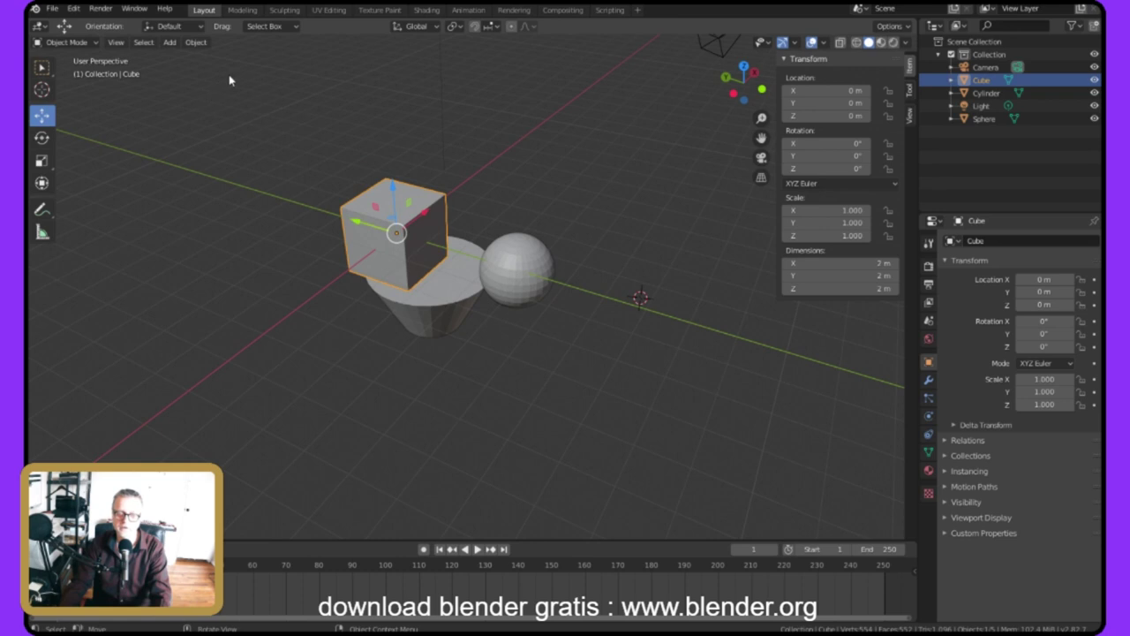
{"action": "scroll", "coordinate": [229, 77], "scroll_direction": "up", "scroll_amount": 5}
{"action": "middle_click_drag", "start_coordinate": [183, 90], "coordinate": [274, 52]}
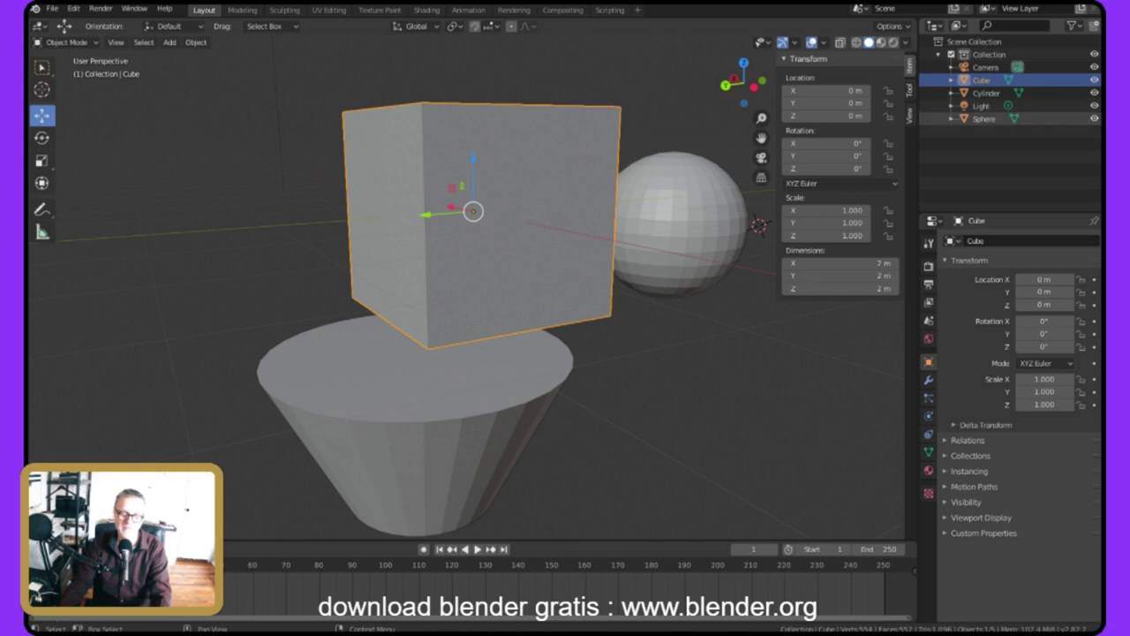
{"action": "scroll", "coordinate": [285, 38], "scroll_direction": "down", "scroll_amount": 3}
{"action": "middle_click_drag", "start_coordinate": [285, 38], "coordinate": [234, 23]}
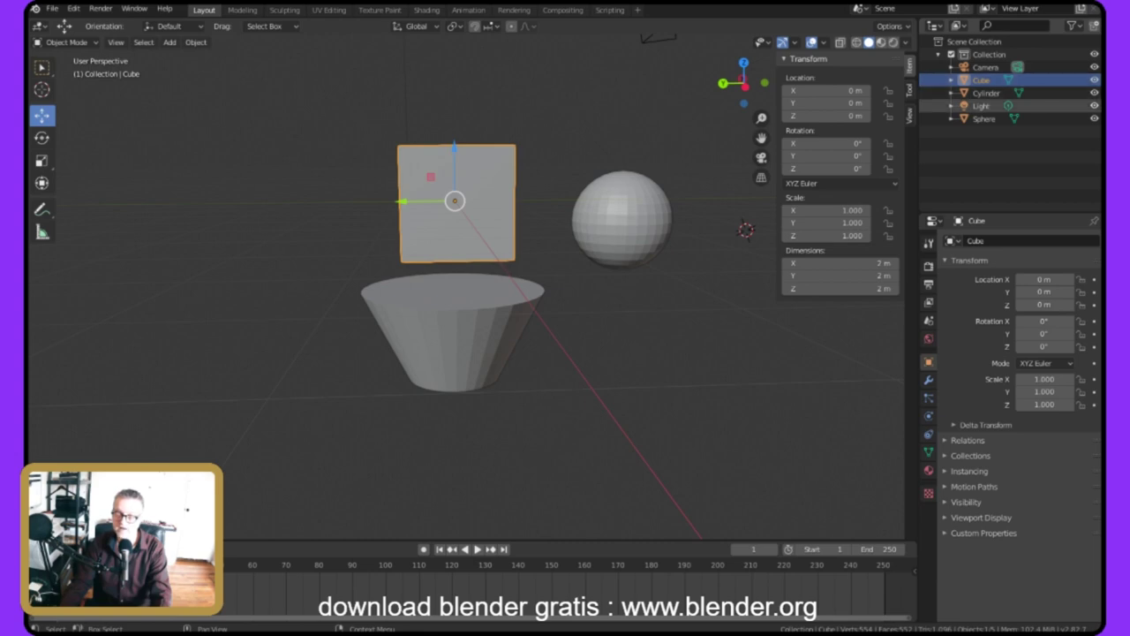
{"action": "middle_click_drag", "start_coordinate": [62, 73], "coordinate": [517, 76]}
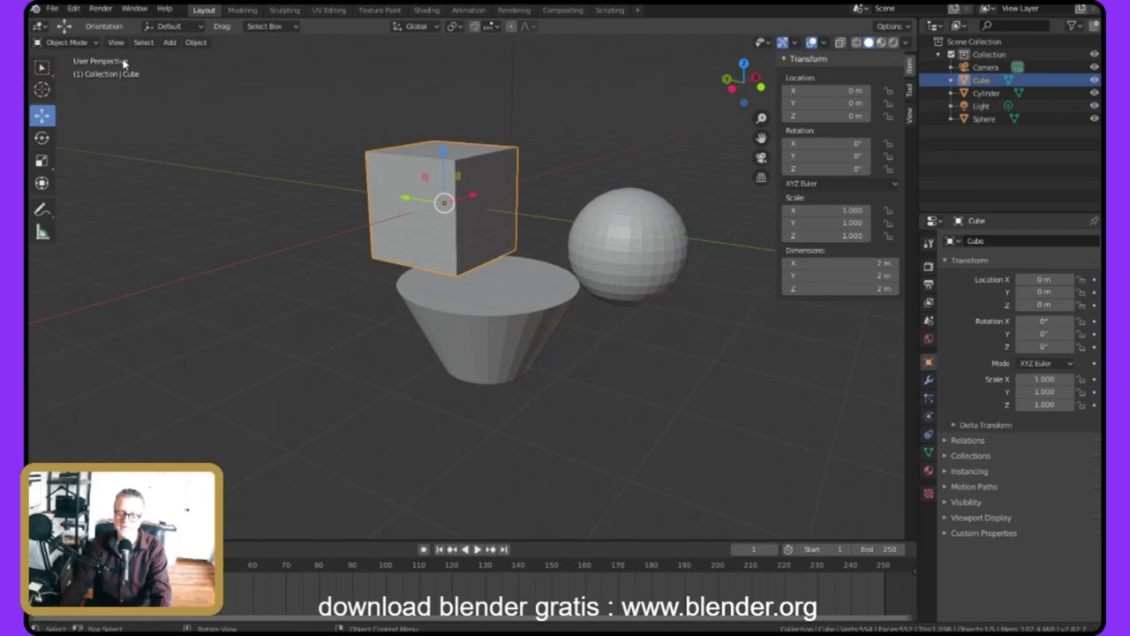
{"action": "middle_click_drag", "start_coordinate": [123, 62], "coordinate": [530, 106]}
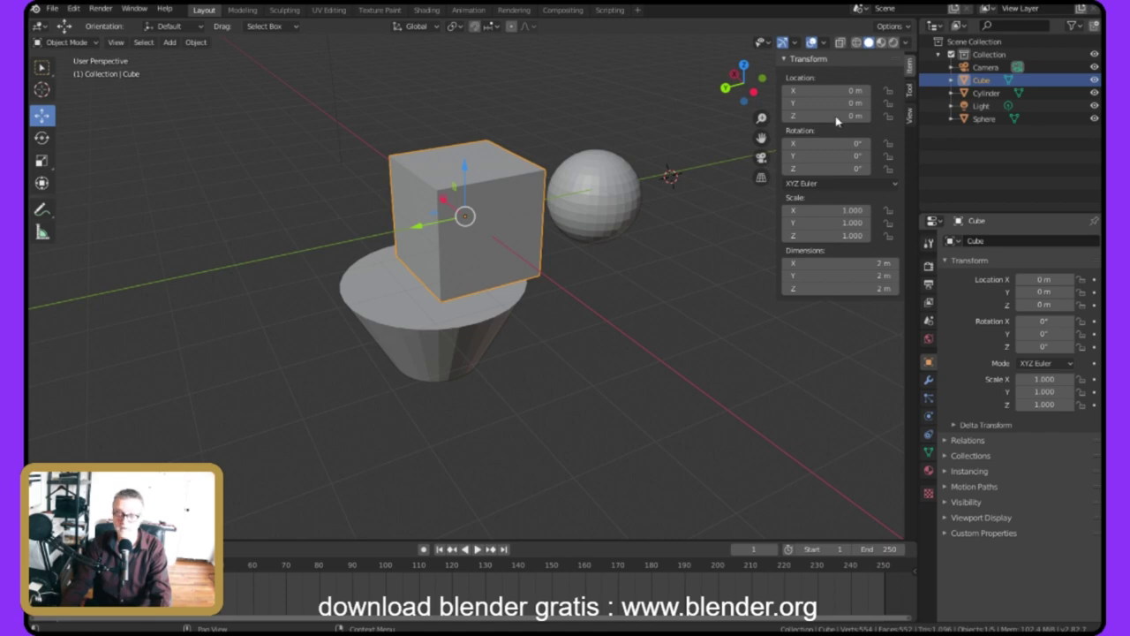
{"action": "middle_click_drag", "start_coordinate": [605, 265], "coordinate": [220, 39]}
{"action": "middle_click_drag", "start_coordinate": [369, 62], "coordinate": [18, 76]}
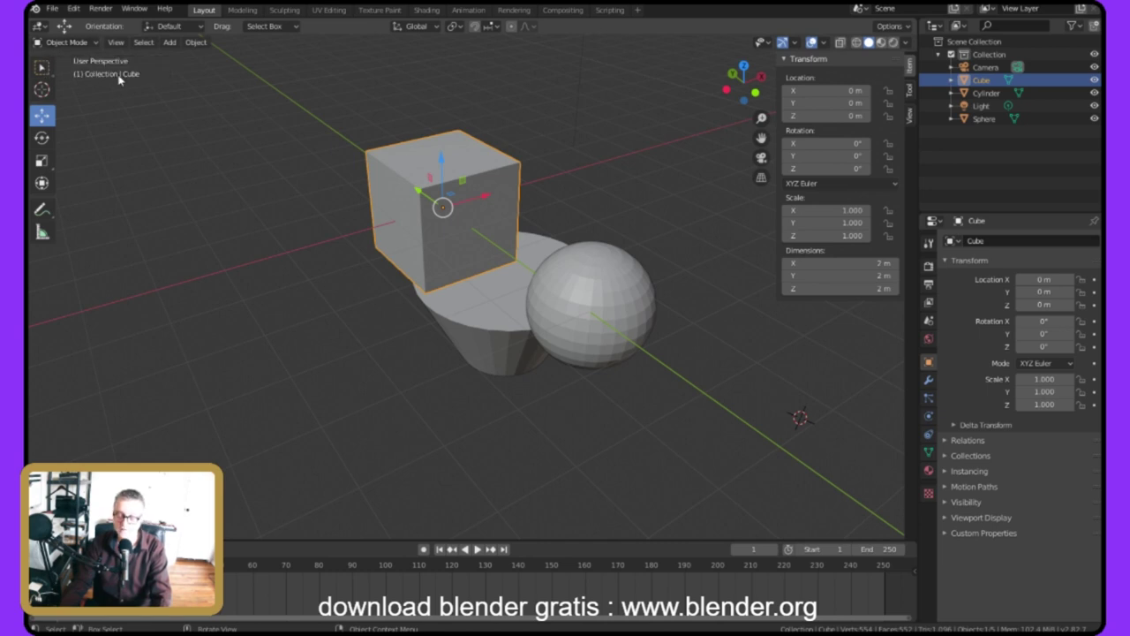
In Edit Mode, move the cube's whole mesh about 0.26 m along the Y axis and rotate it slightly around Y.
{"action": "key", "text": "Tab"}
{"action": "middle_click_drag", "start_coordinate": [151, 75], "coordinate": [544, 34]}
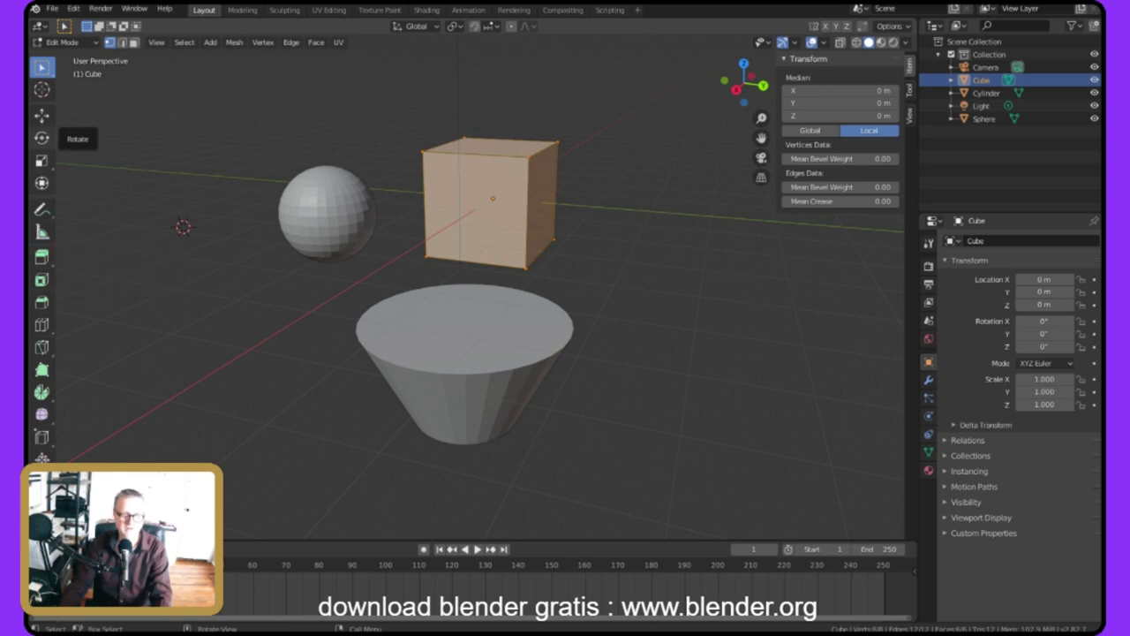
{"action": "left_click", "coordinate": [42, 116]}
{"action": "mouse_move", "coordinate": [543, 203]}
{"action": "left_mouse_down"}
{"action": "mouse_move", "coordinate": [609, 205]}
{"action": "mouse_move", "coordinate": [556, 204]}
{"action": "left_mouse_up"}
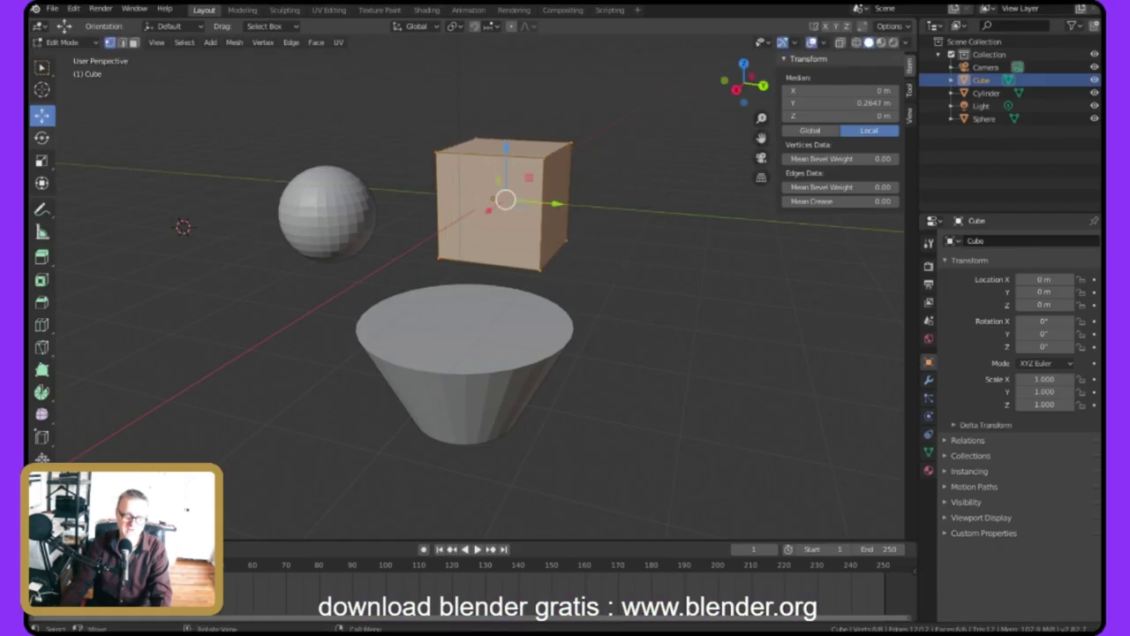
{"action": "left_click", "coordinate": [41, 138]}
{"action": "left_click_drag", "start_coordinate": [495, 171], "coordinate": [492, 200]}
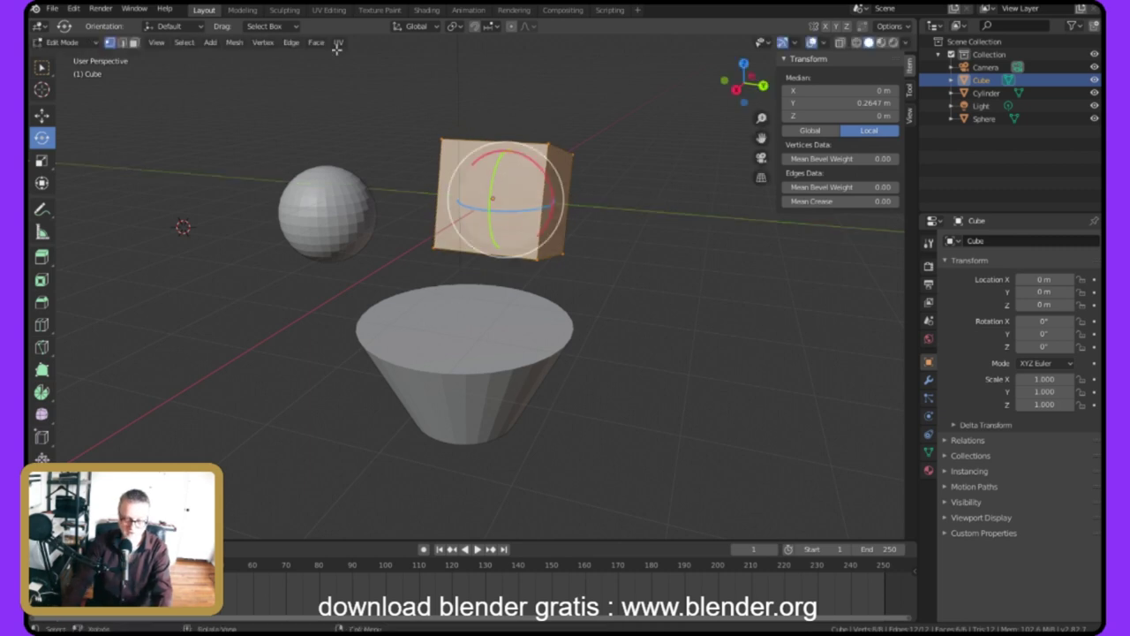
Rotate the cube's whole mesh by 10° in the current view plane.
{"action": "type", "text": "r10"}
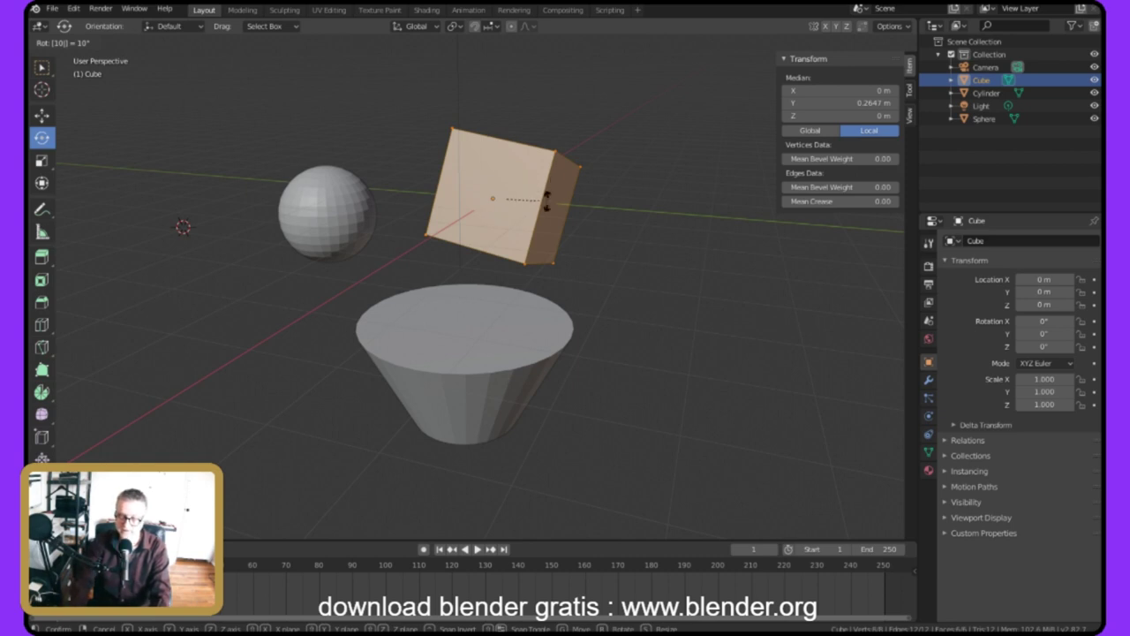
{"action": "key", "text": "Return"}
{"action": "middle_click_drag", "start_coordinate": [460, 69], "coordinate": [341, 64]}
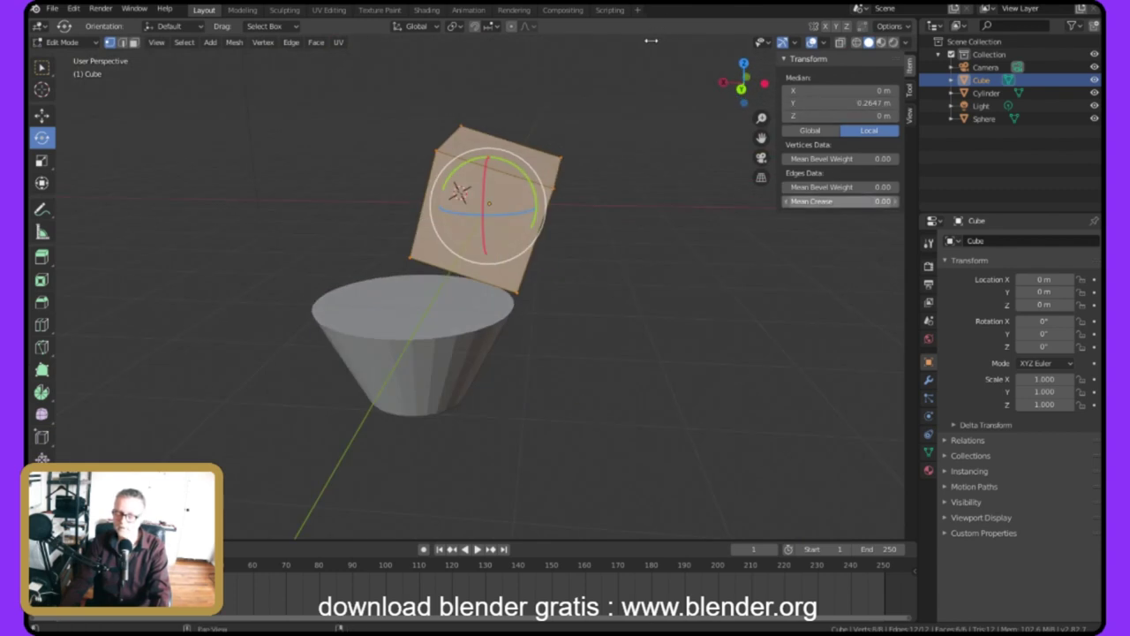
Select only the cube's nearest vertices, try moving them to about 1.43 m on local X, and undo the move.
{"action": "key", "text": "alt+a"}
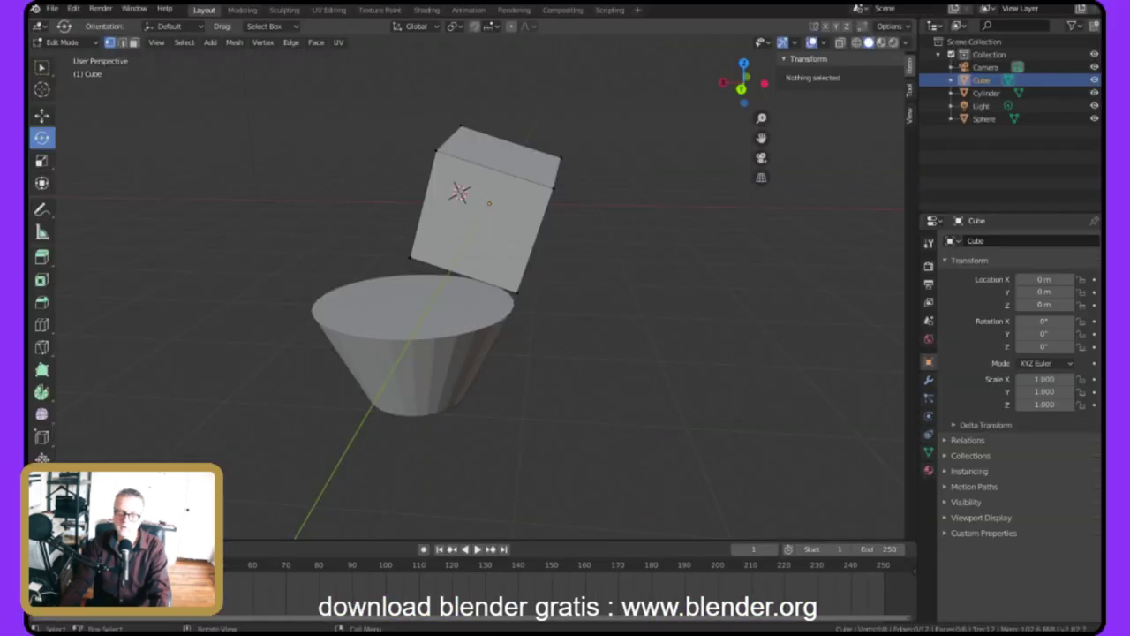
{"action": "left_click_drag", "start_coordinate": [352, 102], "coordinate": [643, 343]}
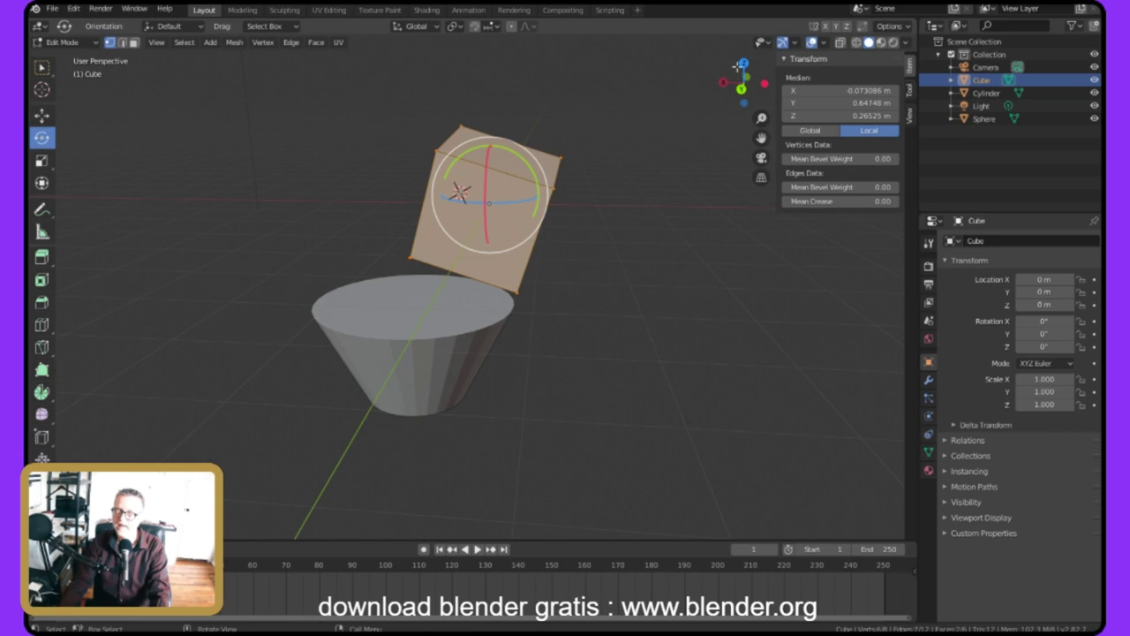
{"action": "left_click_drag", "start_coordinate": [839, 90], "coordinate": [867, 90]}
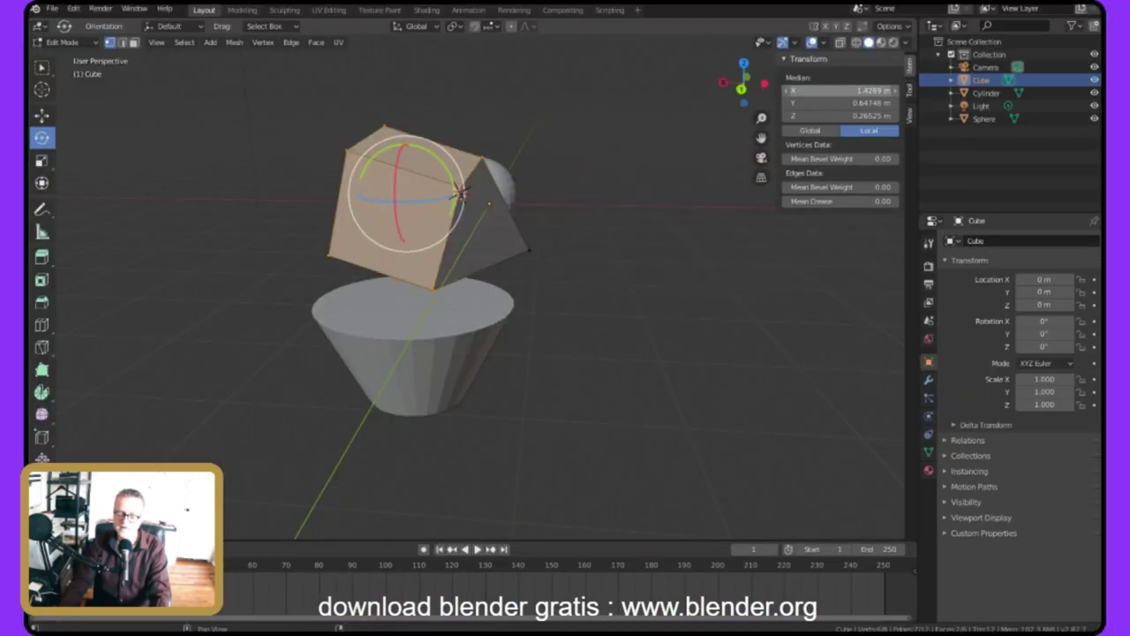
{"action": "key", "text": "ctrl+z"}
{"action": "middle_click_drag", "start_coordinate": [285, 23], "coordinate": [363, 9]}
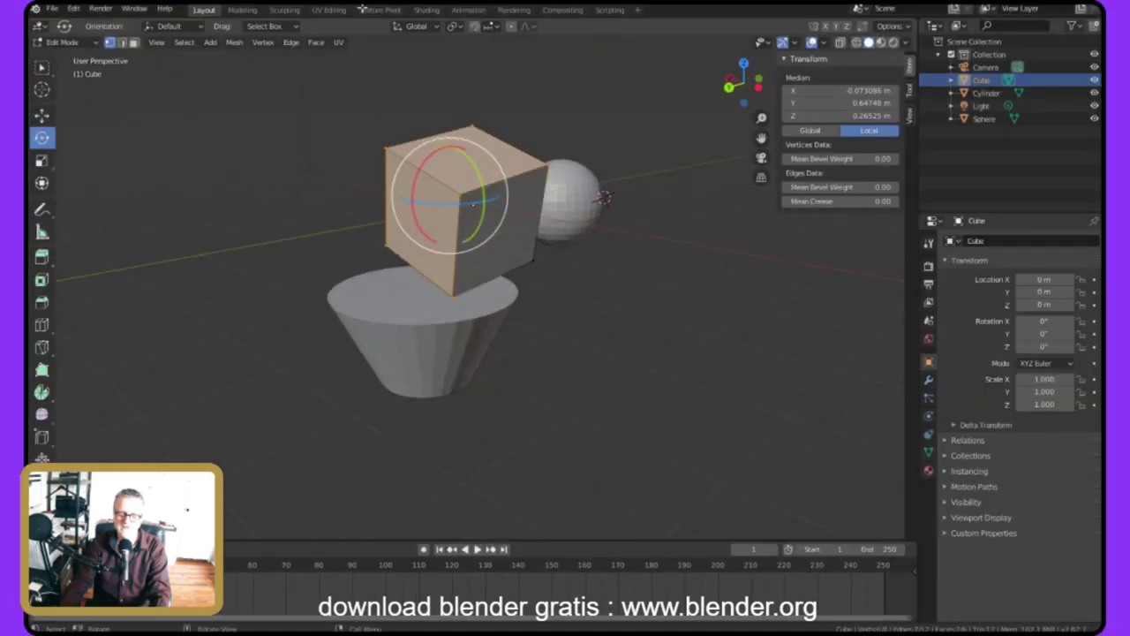
Switch the cube to Object Mode and rotate it to about -76.8° around X.
{"action": "left_click", "coordinate": [62, 41]}
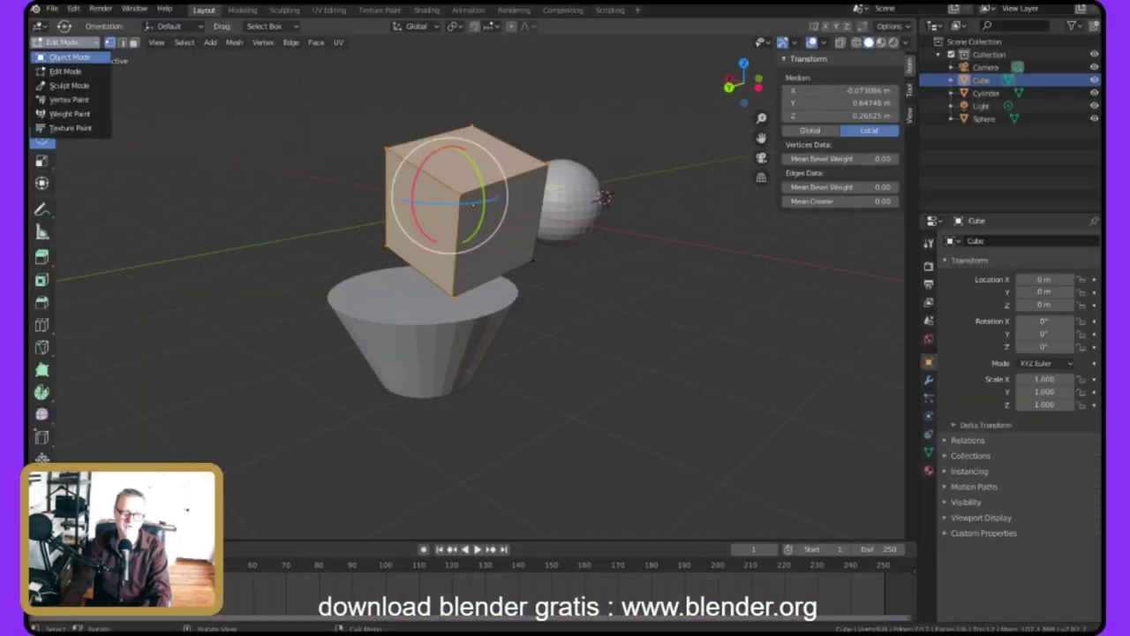
{"action": "left_click", "coordinate": [53, 44]}
{"action": "middle_click_drag", "start_coordinate": [452, 101], "coordinate": [353, 108]}
{"action": "middle_click_drag", "start_coordinate": [372, 68], "coordinate": [432, 10]}
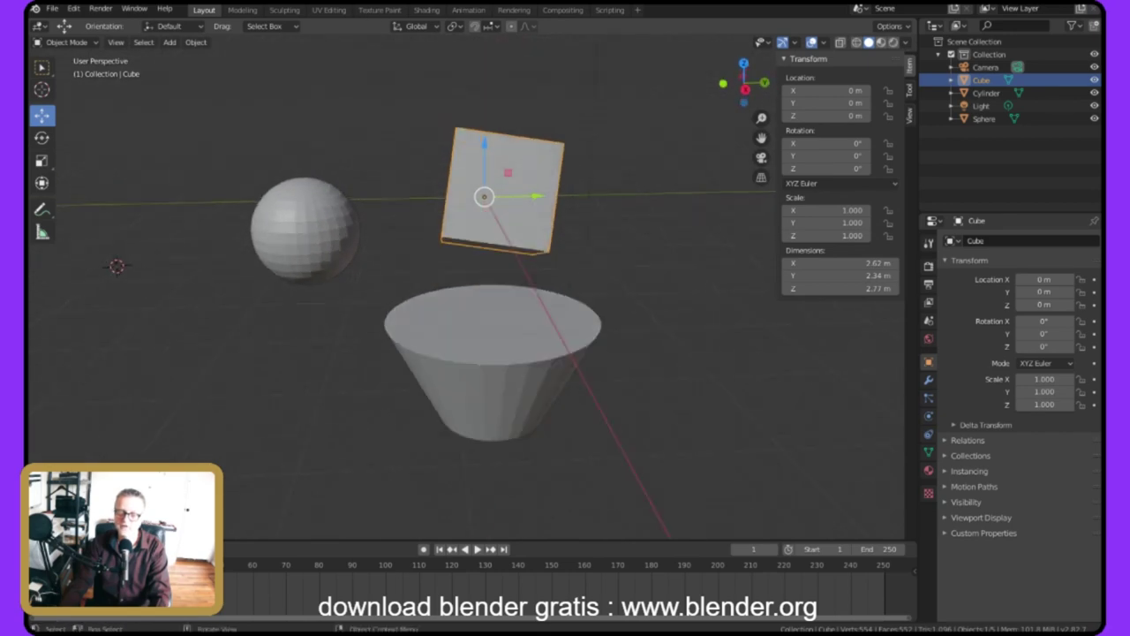
{"action": "left_click_drag", "start_coordinate": [827, 143], "coordinate": [761, 143]}
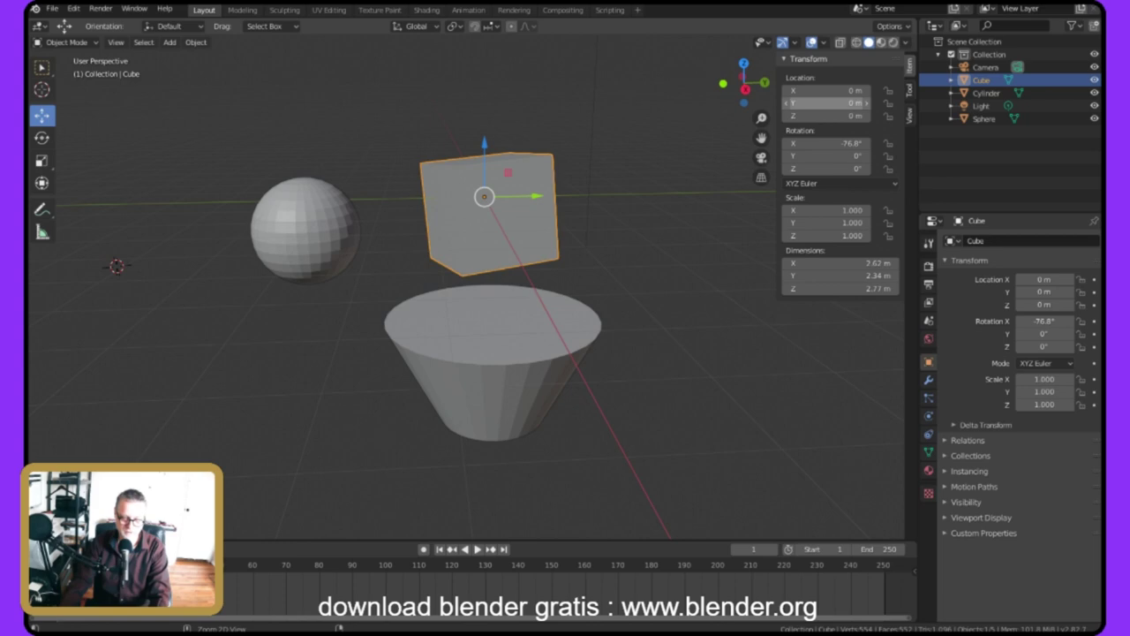
Undo the recent cube edits back to the unrotated mesh in Edit Mode.
{"action": "key", "text": "ctrl+z"}
{"action": "key", "text": "ctrl+z"}
{"action": "key", "text": "ctrl+z"}
{"action": "key", "text": "ctrl+z"}
{"action": "key", "text": "ctrl+z"}
{"action": "key", "text": "ctrl+z"}
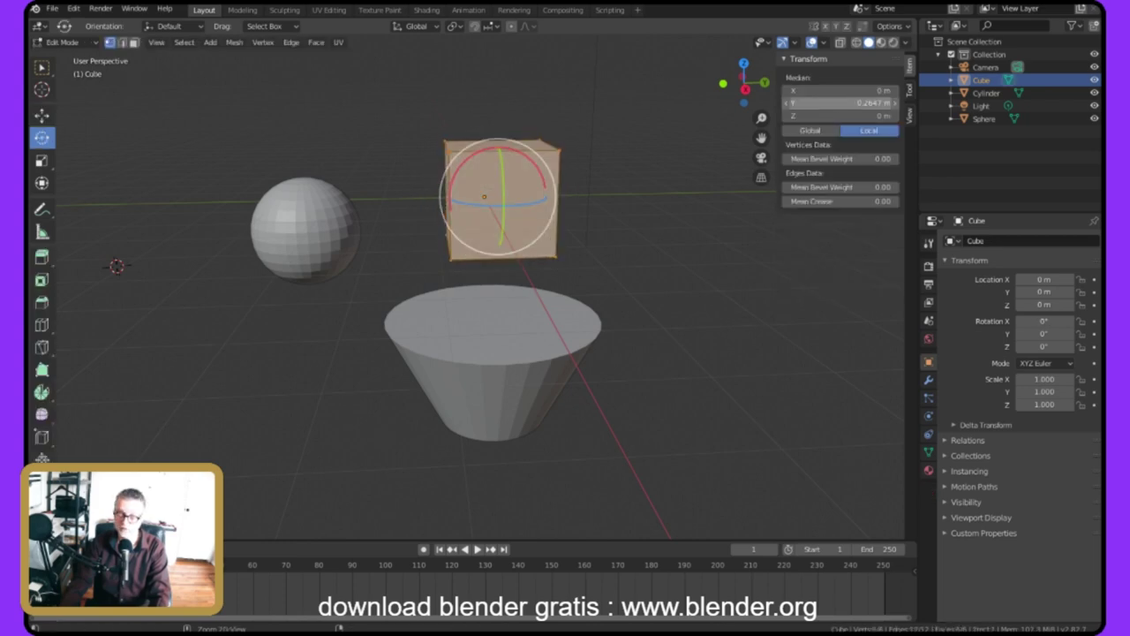
Look through the vertex context menu's commands for the cube, from Subdivide to Delete Vertices.
{"action": "middle_click_drag", "start_coordinate": [537, 54], "coordinate": [433, 60]}
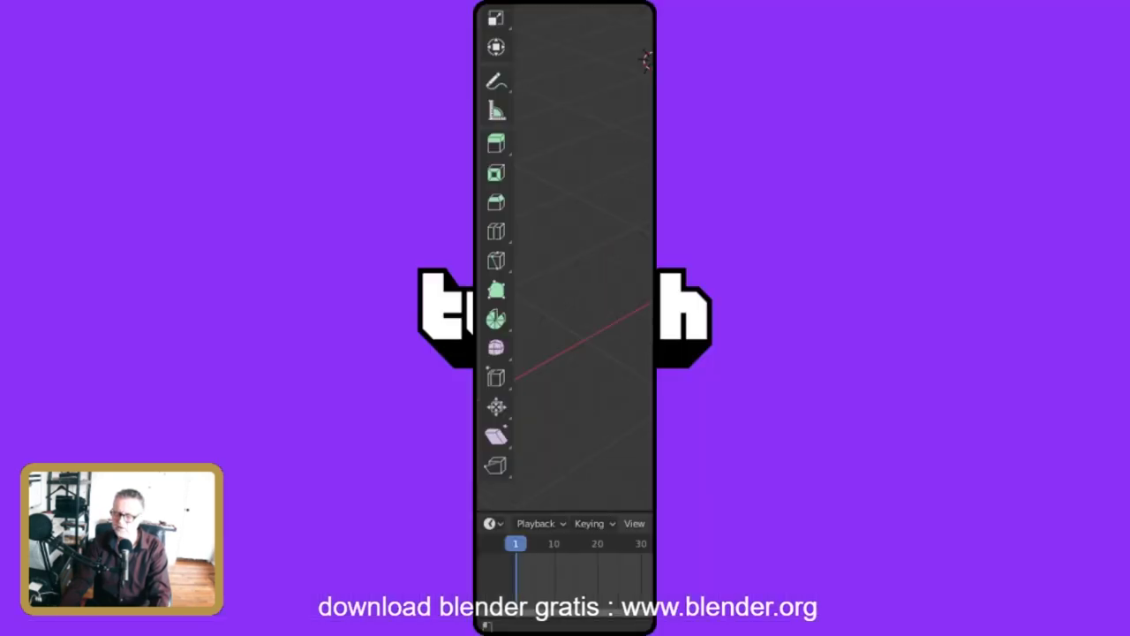
{"action": "key", "text": "Down"}
{"action": "key", "text": "Down"}
{"action": "key", "text": "Down"}
{"action": "key", "text": "Down"}
{"action": "key", "text": "Down"}
{"action": "key", "text": "Down"}
{"action": "key", "text": "Down"}
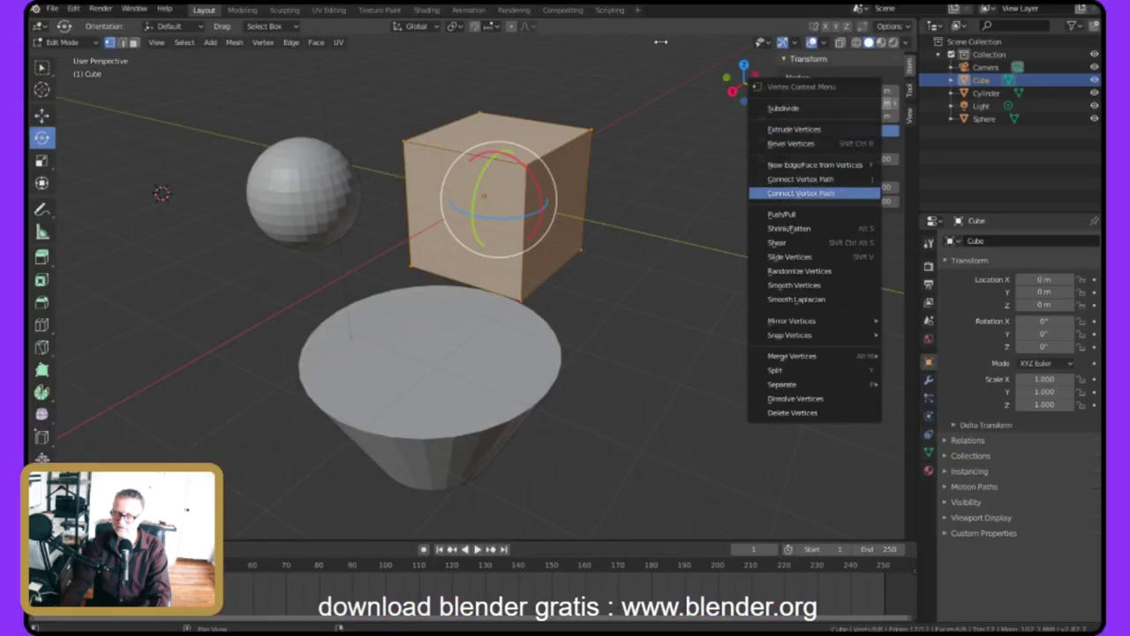
{"action": "key", "text": "Down"}
{"action": "key", "text": "Down"}
{"action": "key", "text": "Down"}
{"action": "key", "text": "Down"}
{"action": "key", "text": "Down"}
{"action": "key", "text": "Down"}
{"action": "key", "text": "Down"}
{"action": "key", "text": "Down"}
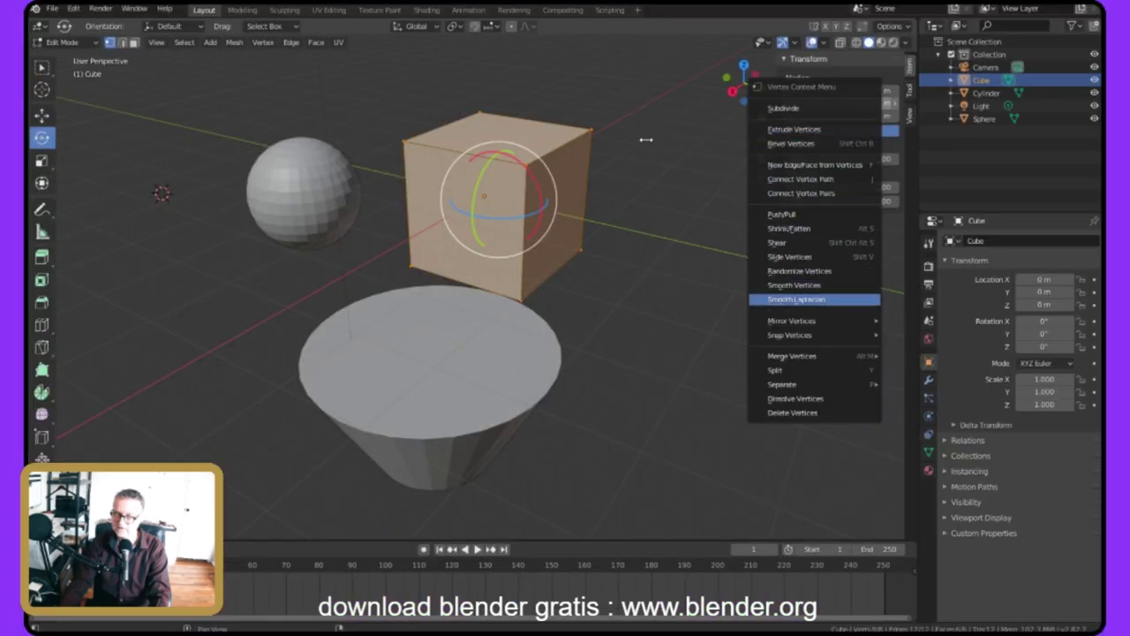
{"action": "key", "text": "Down"}
{"action": "key", "text": "Down"}
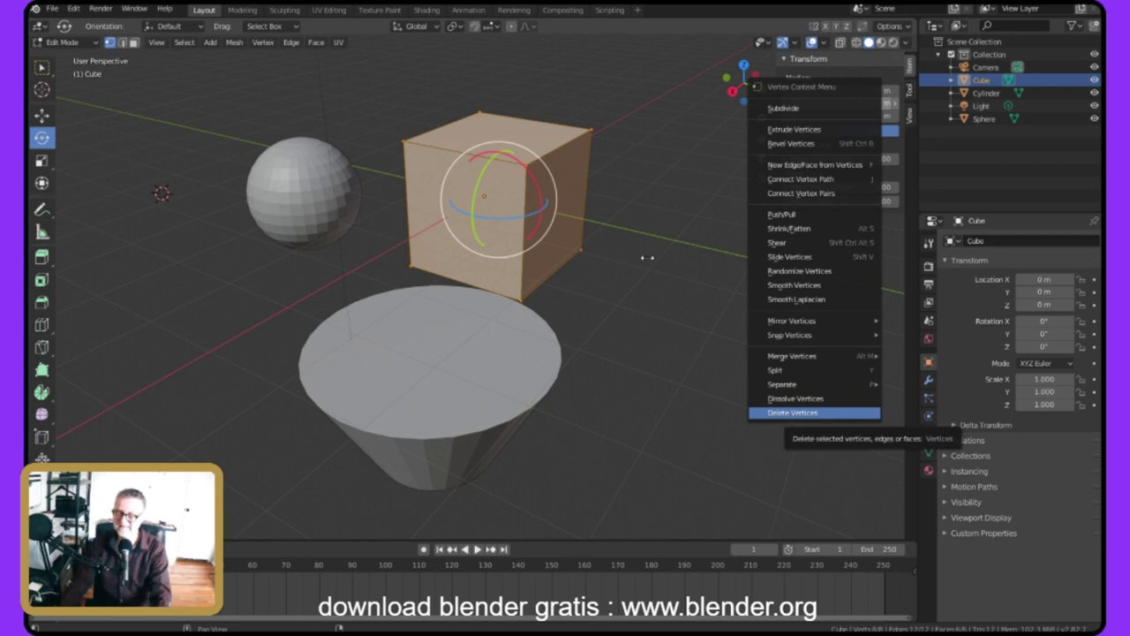
Undo the cube mesh's move along the Y axis.
{"action": "middle_click_drag", "start_coordinate": [521, 32], "coordinate": [466, 23]}
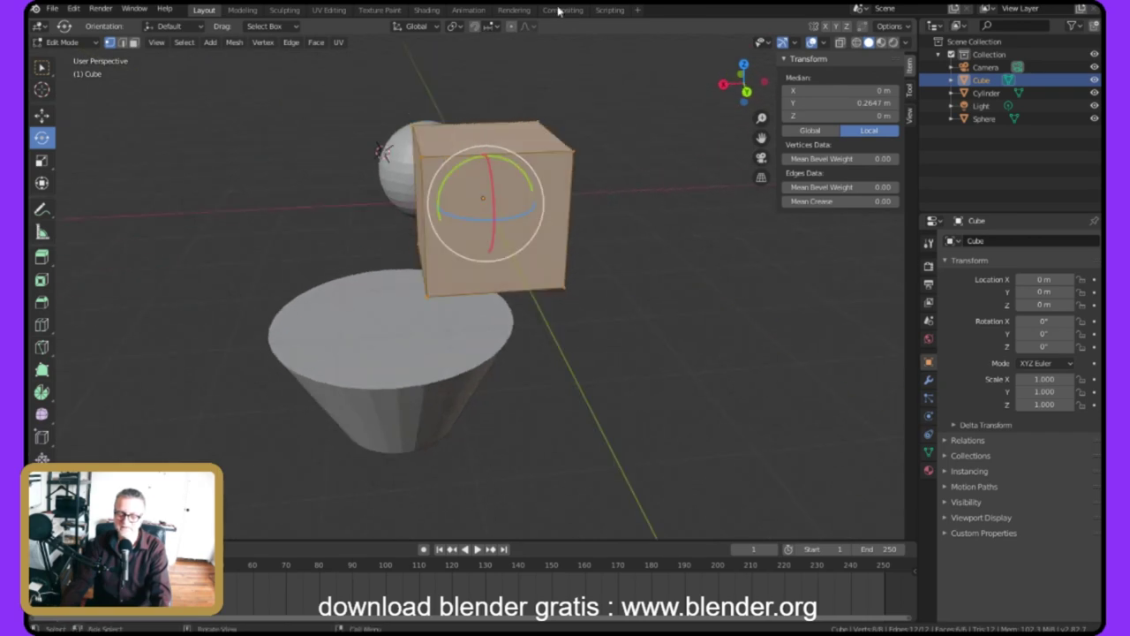
{"action": "middle_click_drag", "start_coordinate": [256, 20], "coordinate": [383, 89]}
{"action": "key", "text": "Escape"}
{"action": "scroll", "coordinate": [432, 91], "scroll_direction": "up", "scroll_amount": 5}
{"action": "scroll", "coordinate": [435, 94], "scroll_direction": "down", "scroll_amount": 6}
{"action": "middle_click_drag", "start_coordinate": [441, 56], "coordinate": [395, 37]}
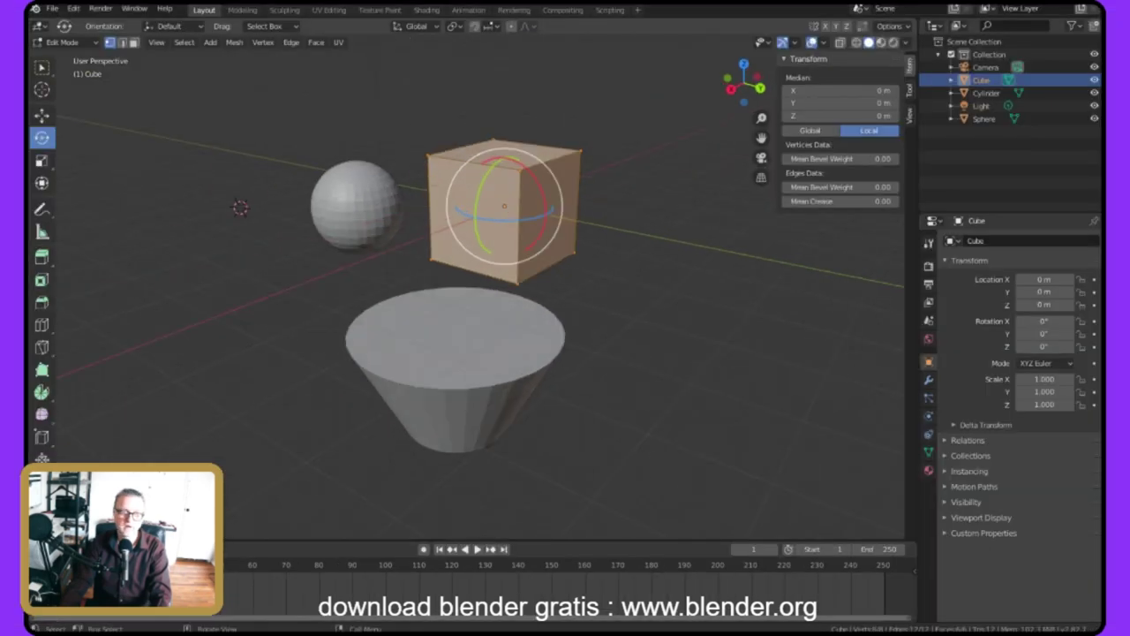
In Object Mode, rotate the cube to about -11.7° around Y and look through the camera.
{"action": "key", "text": "Tab"}
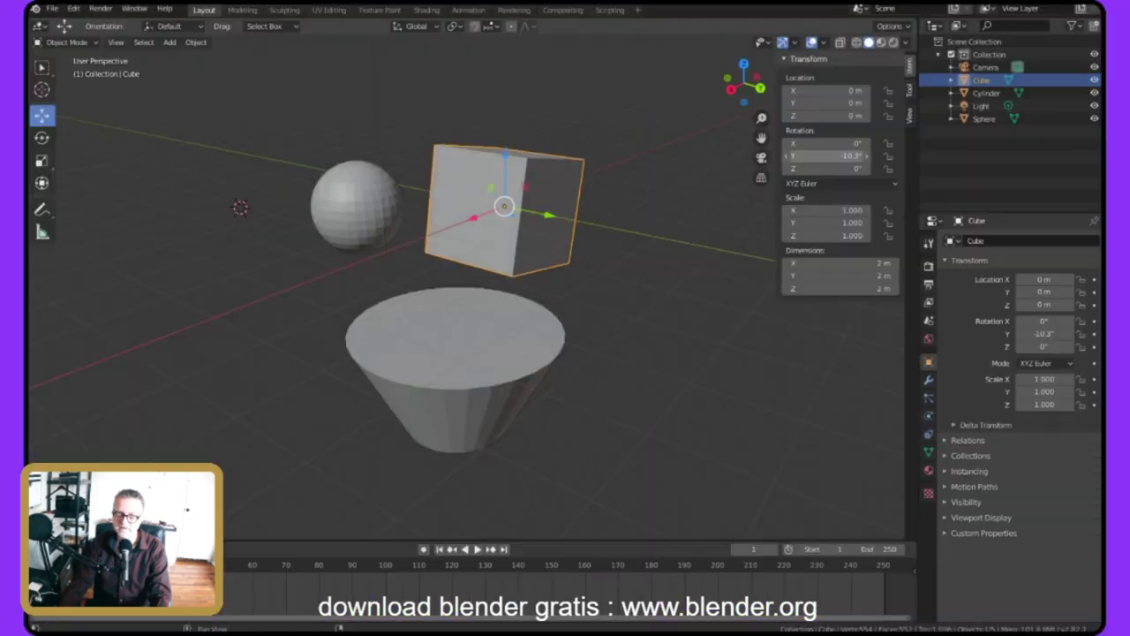
{"action": "left_click_drag", "start_coordinate": [825, 156], "coordinate": [817, 155]}
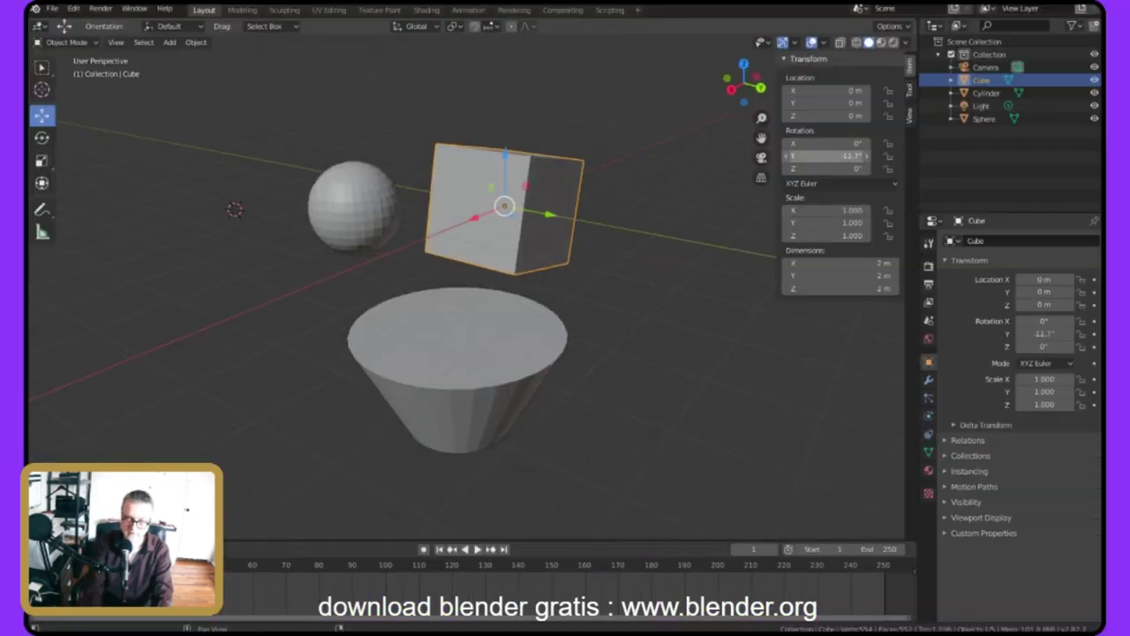
{"action": "key", "text": "KP_0"}
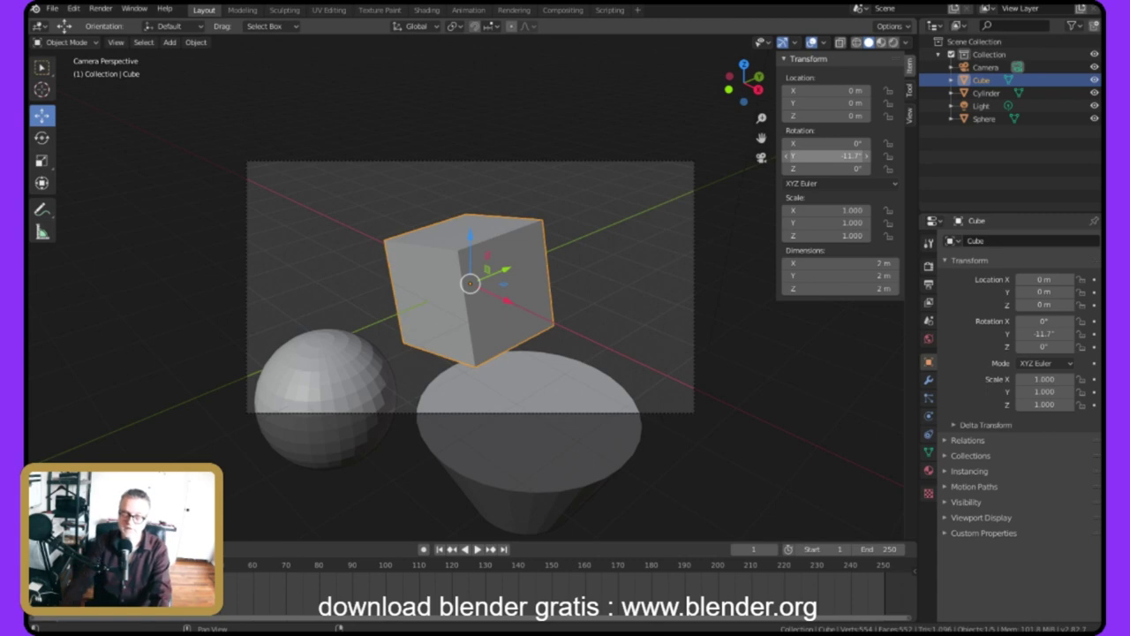
Select the camera and set its Y rotation to 90°.
{"action": "left_click", "coordinate": [490, 127]}
{"action": "left_click", "coordinate": [547, 158]}
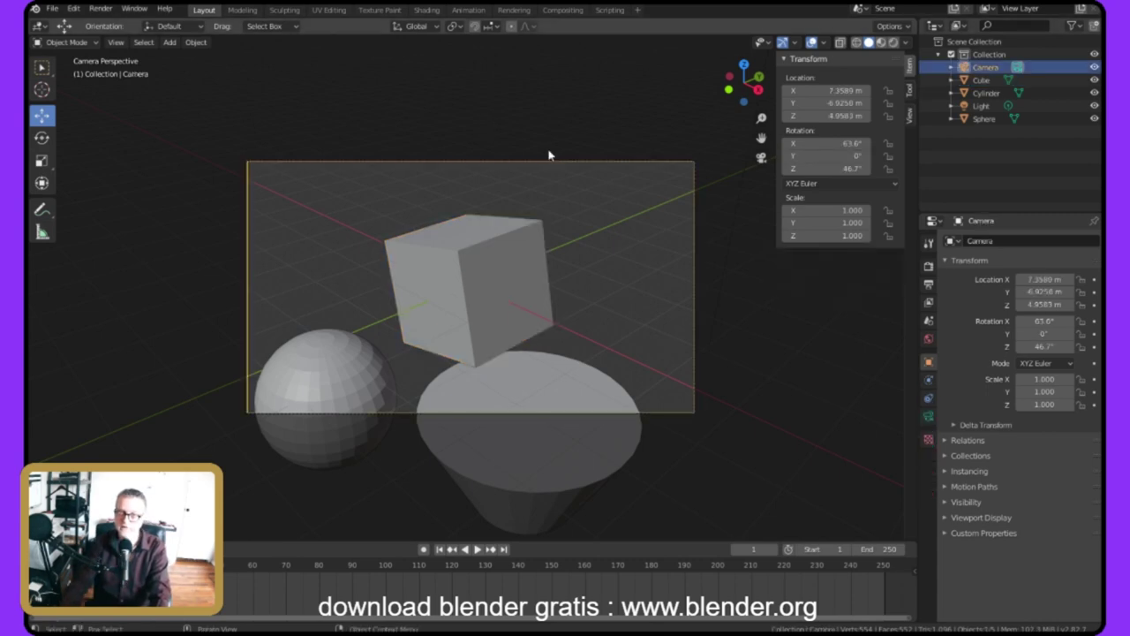
{"action": "middle_click_drag", "start_coordinate": [461, 128], "coordinate": [636, 97]}
{"action": "double_click", "coordinate": [843, 156]}
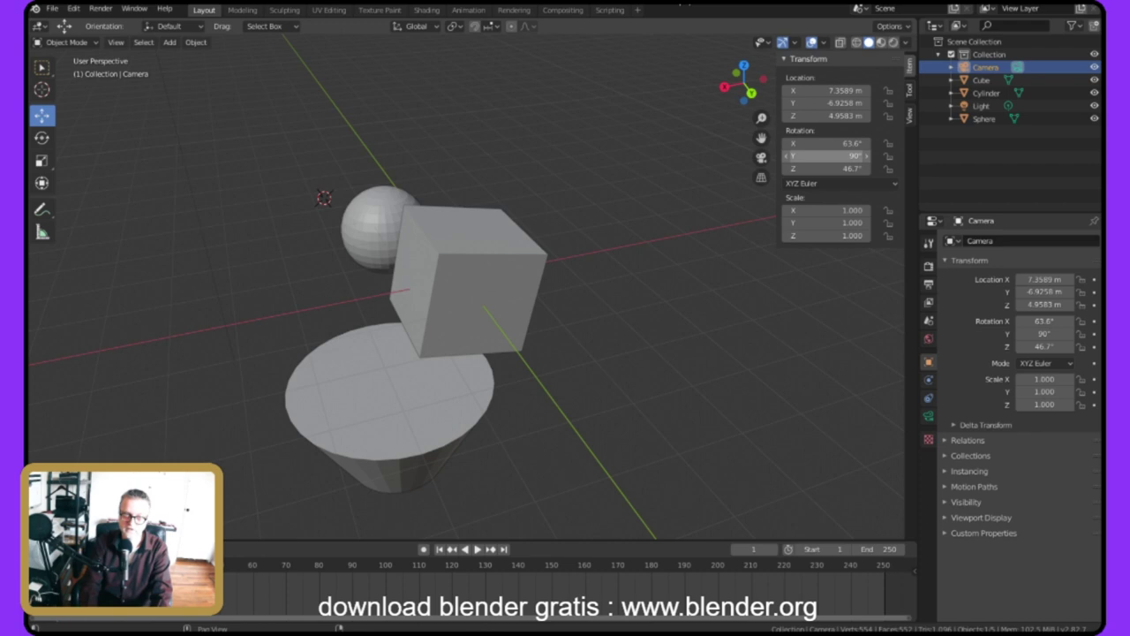
{"action": "key", "text": "Return"}
Set the camera's Y rotation to 45°.
{"action": "middle_click_drag", "start_coordinate": [368, 30], "coordinate": [329, 59]}
{"action": "left_click", "coordinate": [825, 156]}
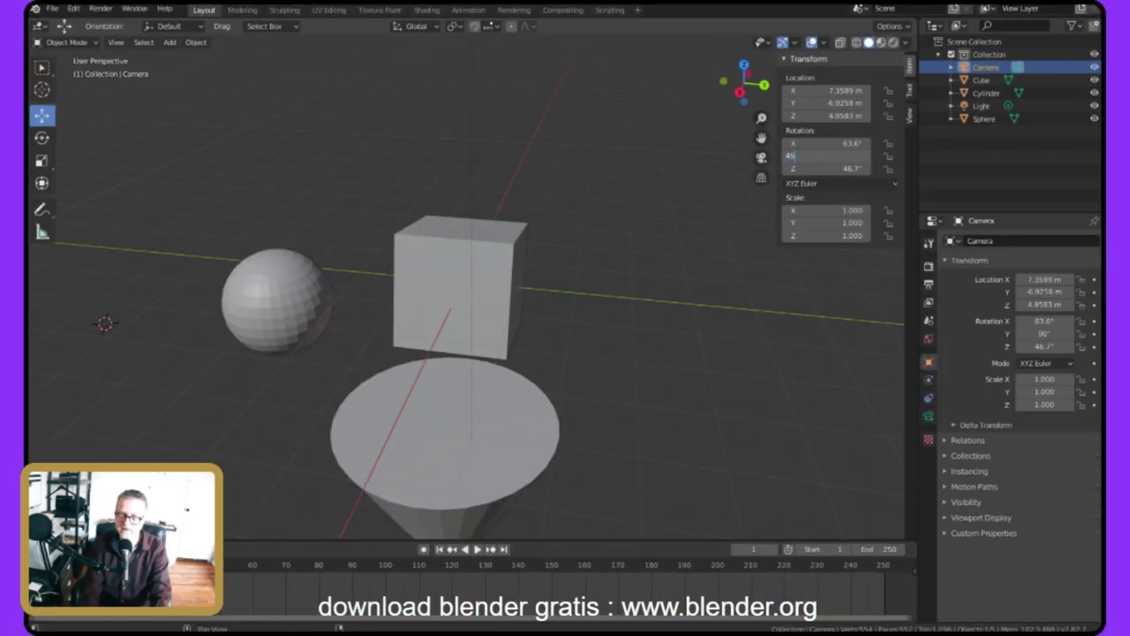
{"action": "type", "text": "45"}
{"action": "key", "text": "Return"}
Adjust the camera's Y rotation to about 37° and check its tilt in the scene.
{"action": "middle_click_drag", "start_coordinate": [309, 74], "coordinate": [494, 41]}
{"action": "left_click_drag", "start_coordinate": [834, 155], "coordinate": [807, 156]}
{"action": "middle_click_drag", "start_coordinate": [340, 57], "coordinate": [194, 38]}
{"action": "scroll", "coordinate": [354, 59], "scroll_direction": "up", "scroll_amount": 4}
{"action": "left_click", "coordinate": [503, 254]}
{"action": "scroll", "coordinate": [195, 38], "scroll_direction": "down", "scroll_amount": 7}
{"action": "scroll", "coordinate": [196, 43], "scroll_direction": "up", "scroll_amount": 3}
Undo all of the camera's rotation changes.
{"action": "key", "text": "ctrl+z"}
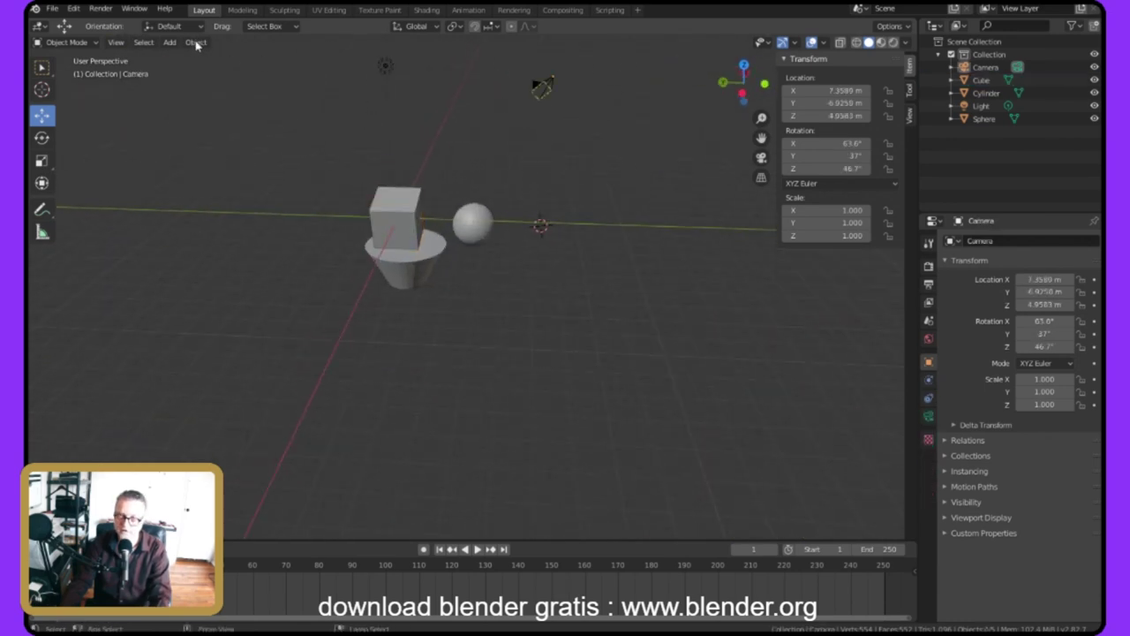
{"action": "key", "text": "ctrl+z"}
{"action": "key", "text": "ctrl+z"}
{"action": "key", "text": "ctrl+z"}
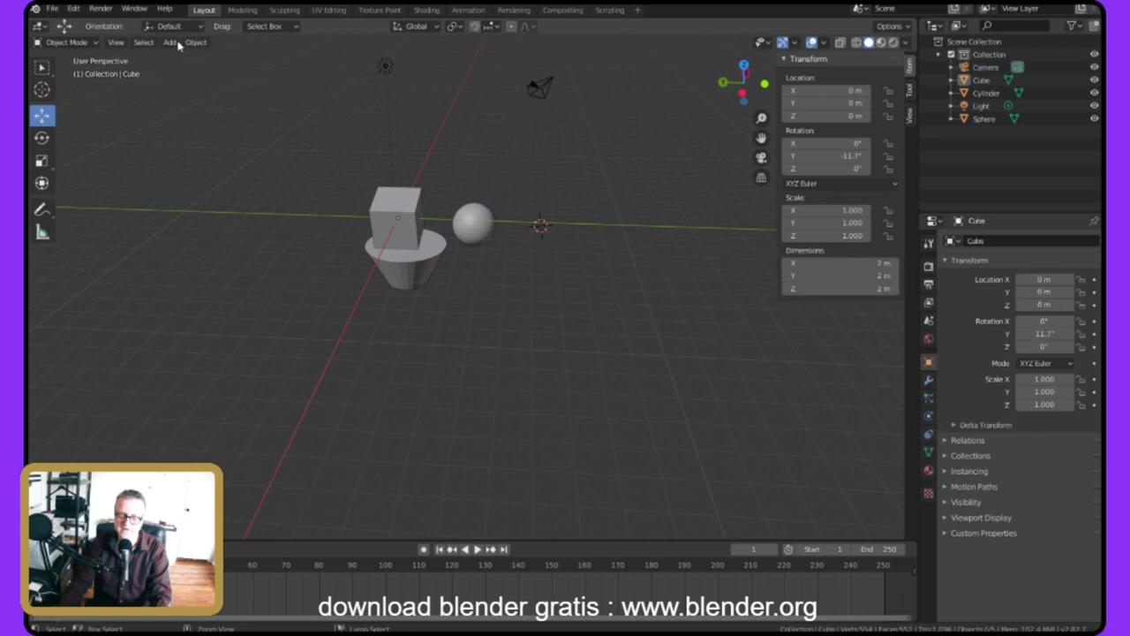
Select the cube and adjust its Y rotation to about -13°.
{"action": "left_click", "coordinate": [242, 55]}
{"action": "middle_click_drag", "start_coordinate": [140, 29], "coordinate": [298, 30]}
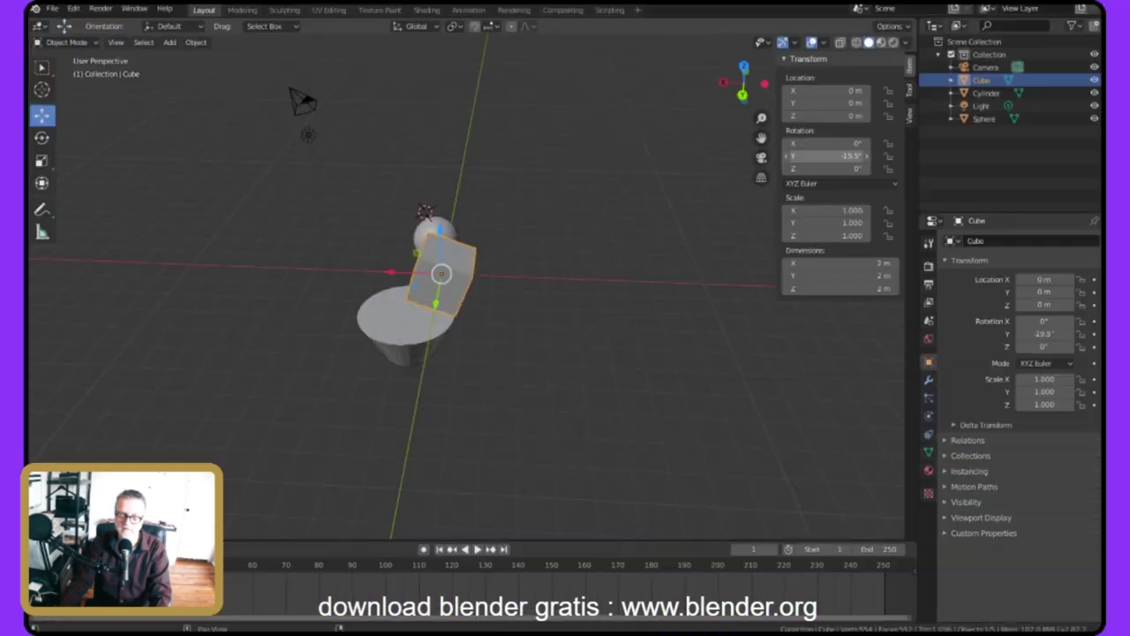
{"action": "left_click_drag", "start_coordinate": [823, 157], "coordinate": [835, 156]}
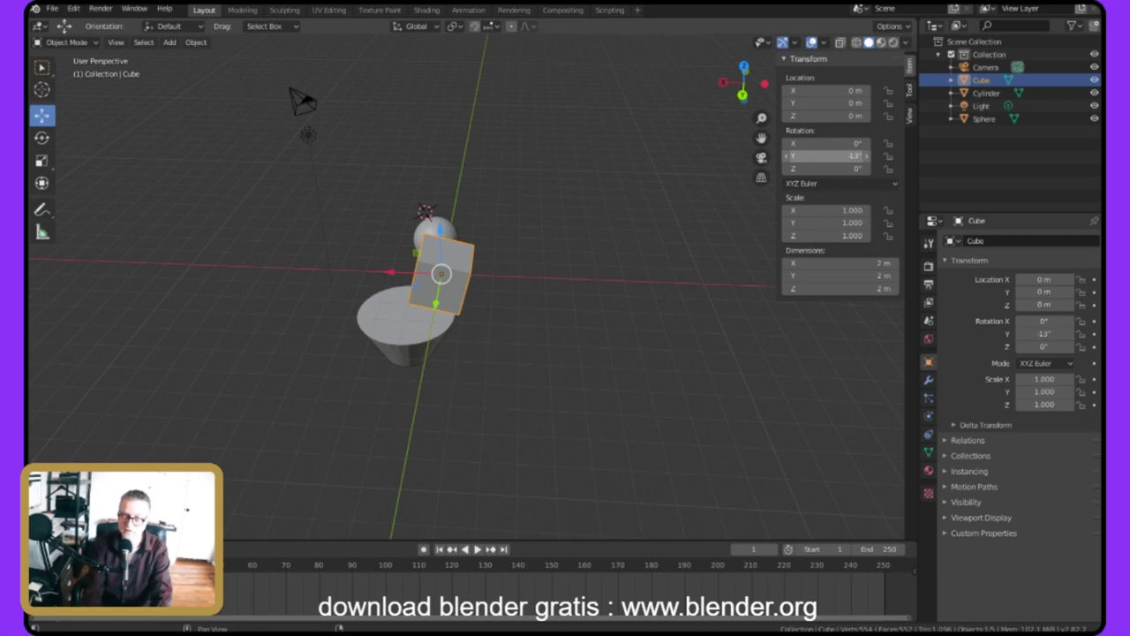
{"action": "key", "text": "KP_Subtract"}
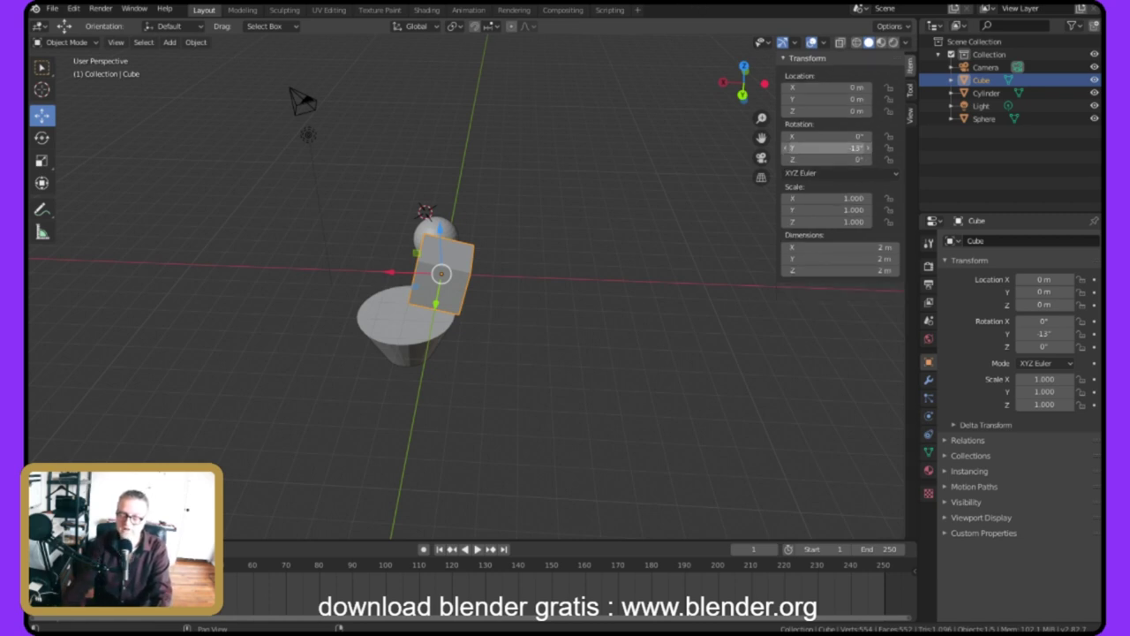
Set the cube's Y rotation to -45°.
{"action": "double_click", "coordinate": [828, 148]}
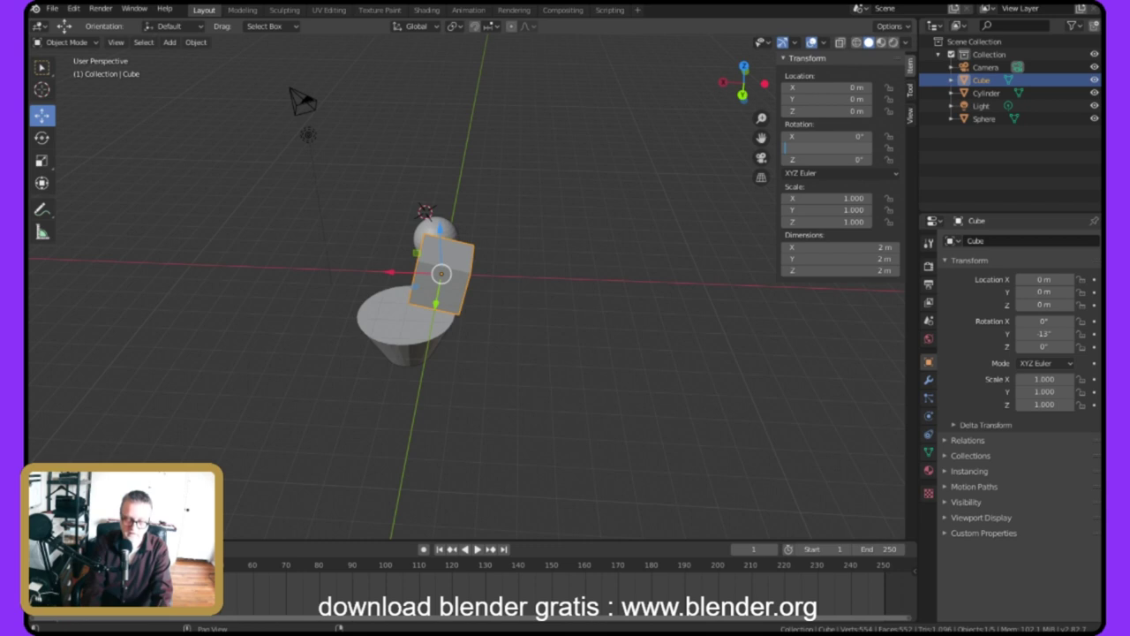
{"action": "type", "text": "-45"}
{"action": "key", "text": "Return"}
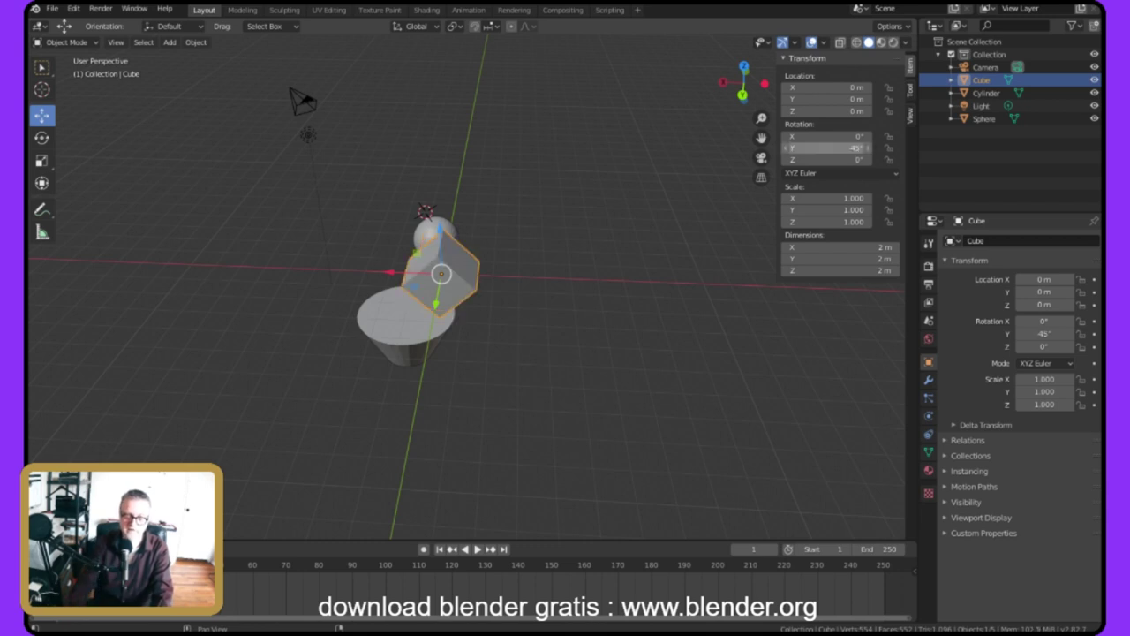
Reset the cube's Y rotation to 0°.
{"action": "middle_click_drag", "start_coordinate": [307, 68], "coordinate": [295, 73]}
{"action": "scroll", "coordinate": [424, 30], "scroll_direction": "up", "scroll_amount": 5}
{"action": "scroll", "coordinate": [444, 25], "scroll_direction": "down", "scroll_amount": 4}
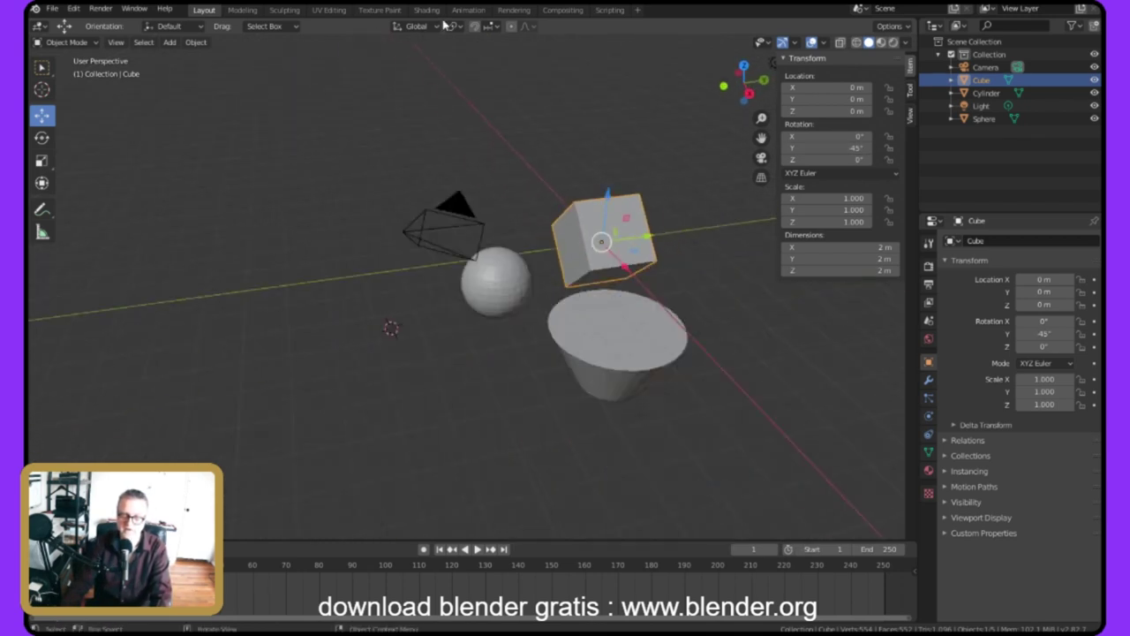
{"action": "left_click", "coordinate": [825, 147]}
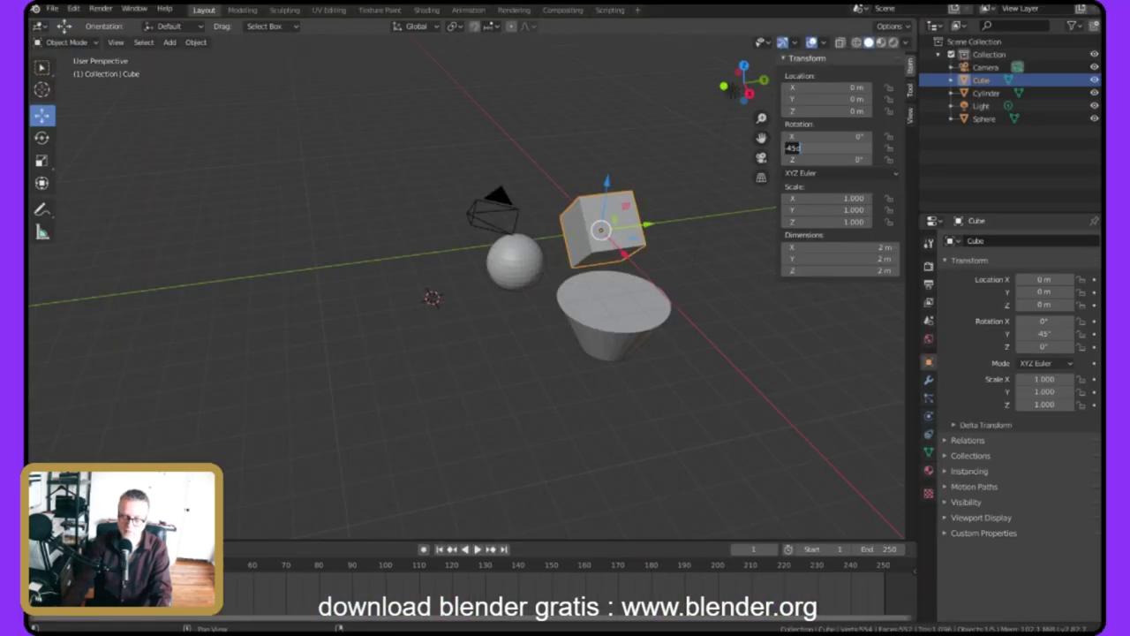
{"action": "key", "text": "Return"}
Move the cube along the X axis to about -5.65 m, away from the cylinder.
{"action": "scroll", "coordinate": [459, 49], "scroll_direction": "up", "scroll_amount": 4}
{"action": "middle_click_drag", "start_coordinate": [310, 67], "coordinate": [420, 27]}
{"action": "left_click_drag", "start_coordinate": [582, 166], "coordinate": [203, 192]}
{"action": "middle_click_drag", "start_coordinate": [203, 193], "coordinate": [353, 70]}
{"action": "scroll", "coordinate": [431, 14], "scroll_direction": "down", "scroll_amount": 5}
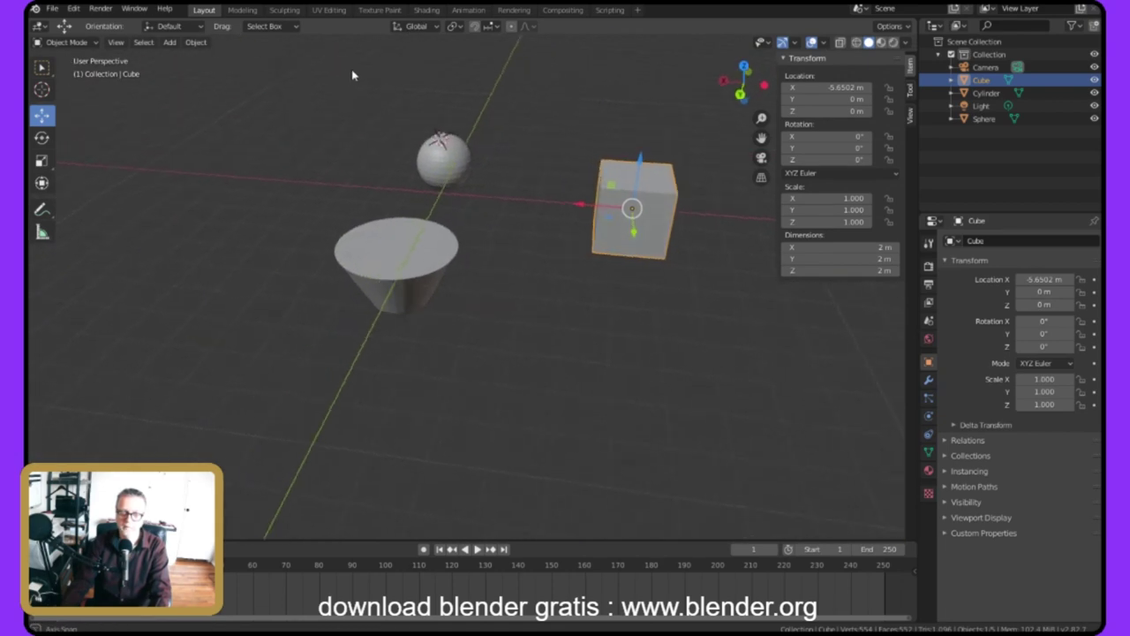
In Edit Mode, extrude the cube's whole mesh upward along Z by about 2.84 m with Extrude Region.
{"action": "key", "text": "Tab"}
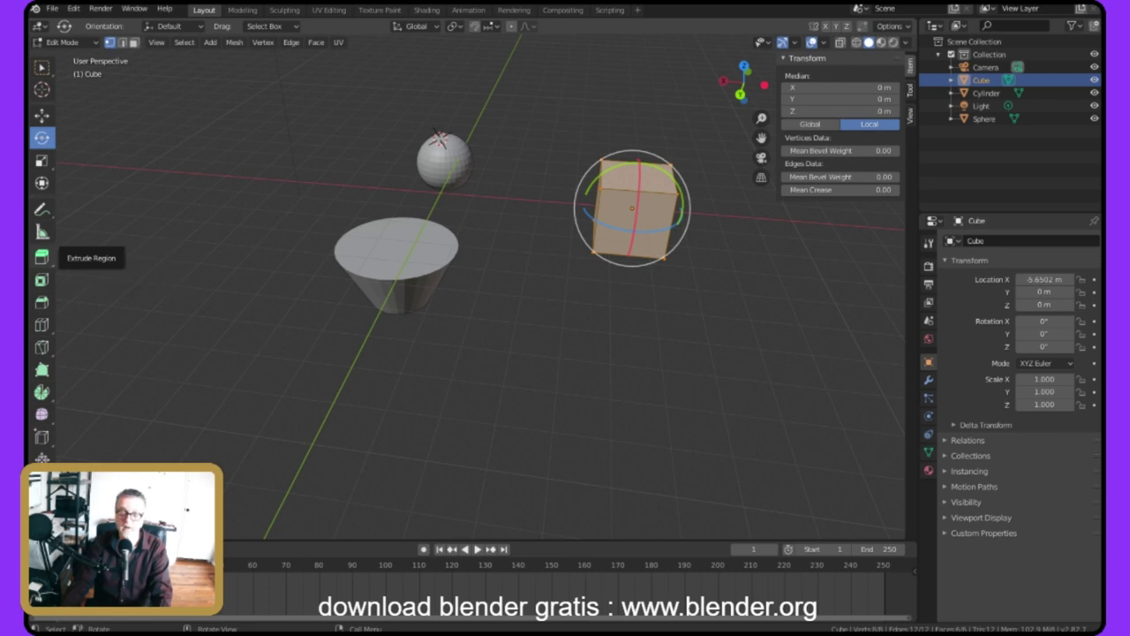
{"action": "left_click", "coordinate": [42, 256]}
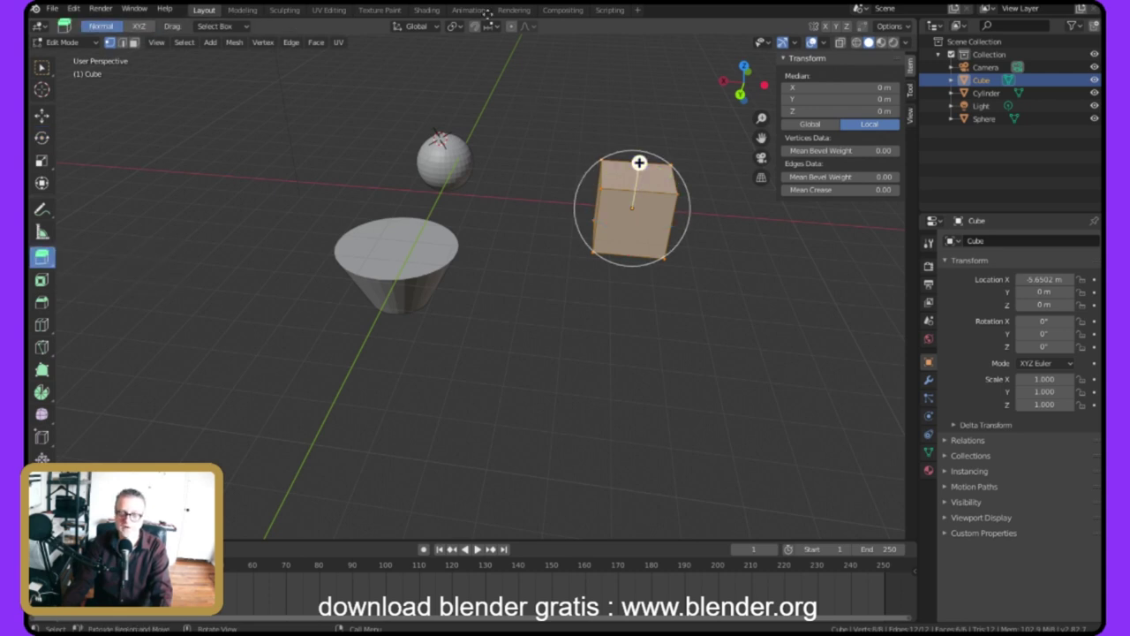
{"action": "left_click_drag", "start_coordinate": [639, 164], "coordinate": [647, 67]}
{"action": "middle_click_drag", "start_coordinate": [415, 79], "coordinate": [486, 67]}
{"action": "scroll", "coordinate": [118, 182], "scroll_direction": "down", "scroll_amount": 4}
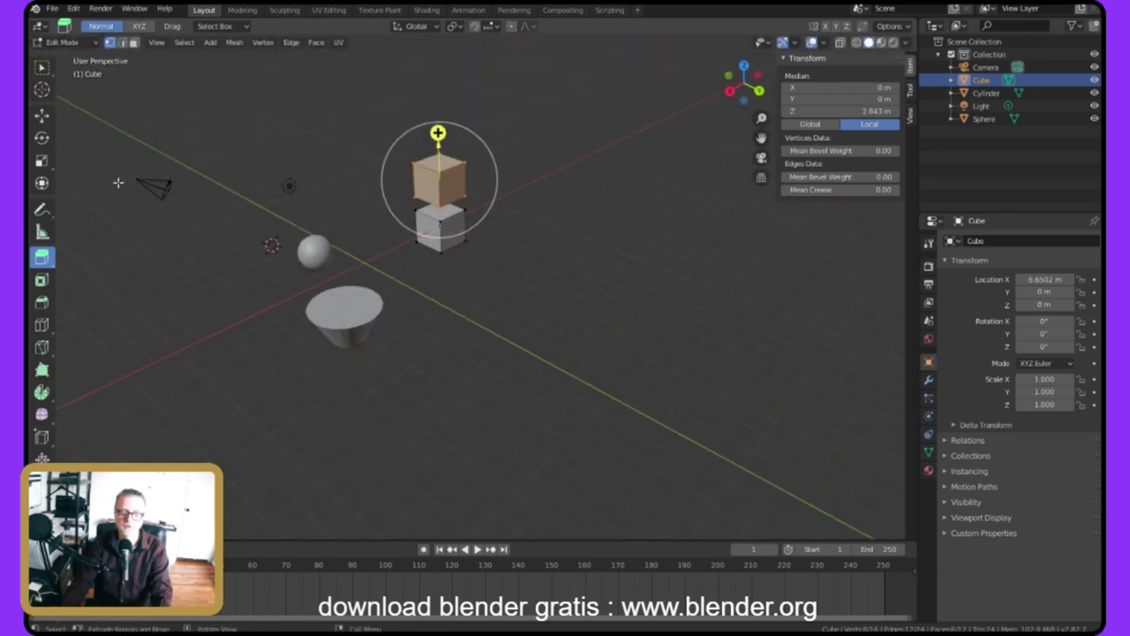
In edge select mode, extrude a vertical edge of the upper cube outward to about X -1.48 m, Y 1.48 m.
{"action": "scroll", "coordinate": [123, 64], "scroll_direction": "up", "scroll_amount": 5}
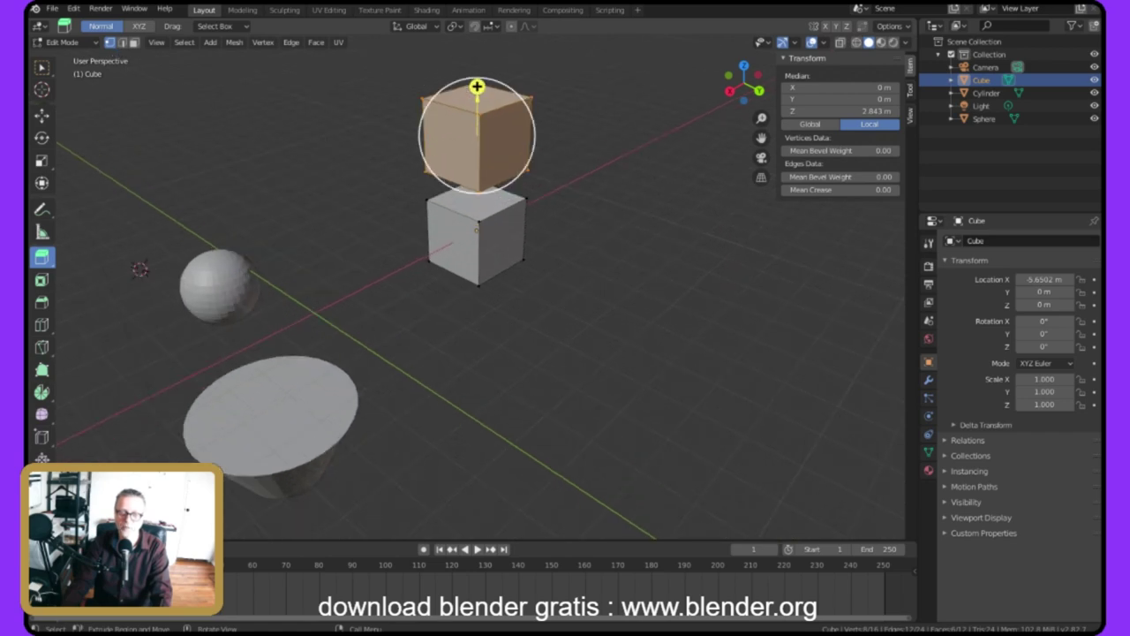
{"action": "middle_click_drag", "start_coordinate": [389, 37], "coordinate": [380, 9]}
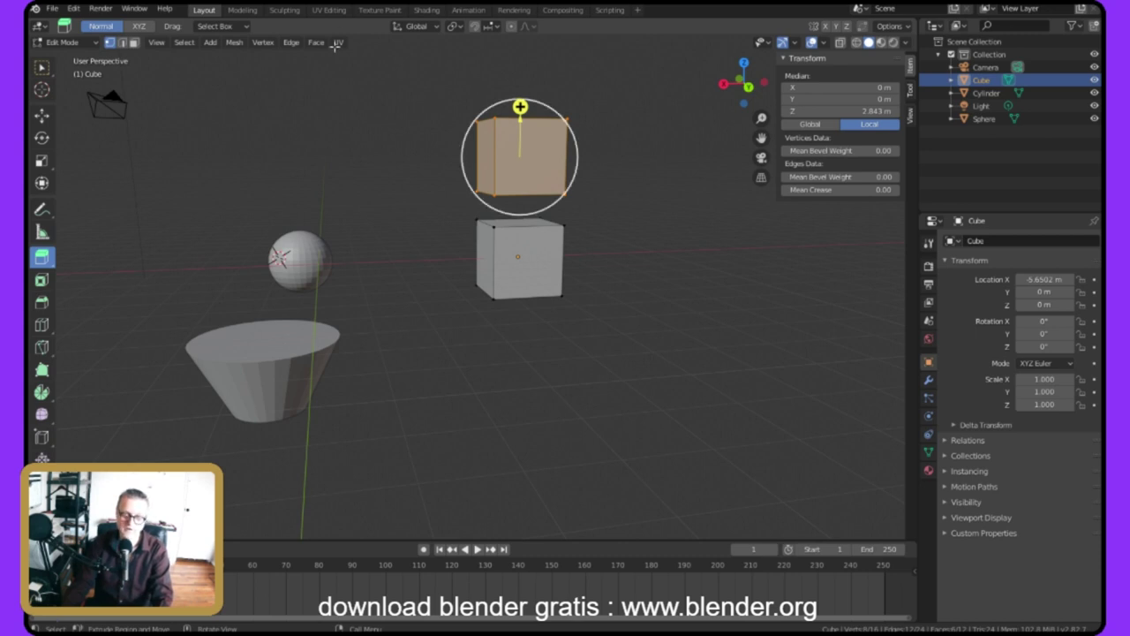
{"action": "scroll", "coordinate": [293, 69], "scroll_direction": "up", "scroll_amount": 3}
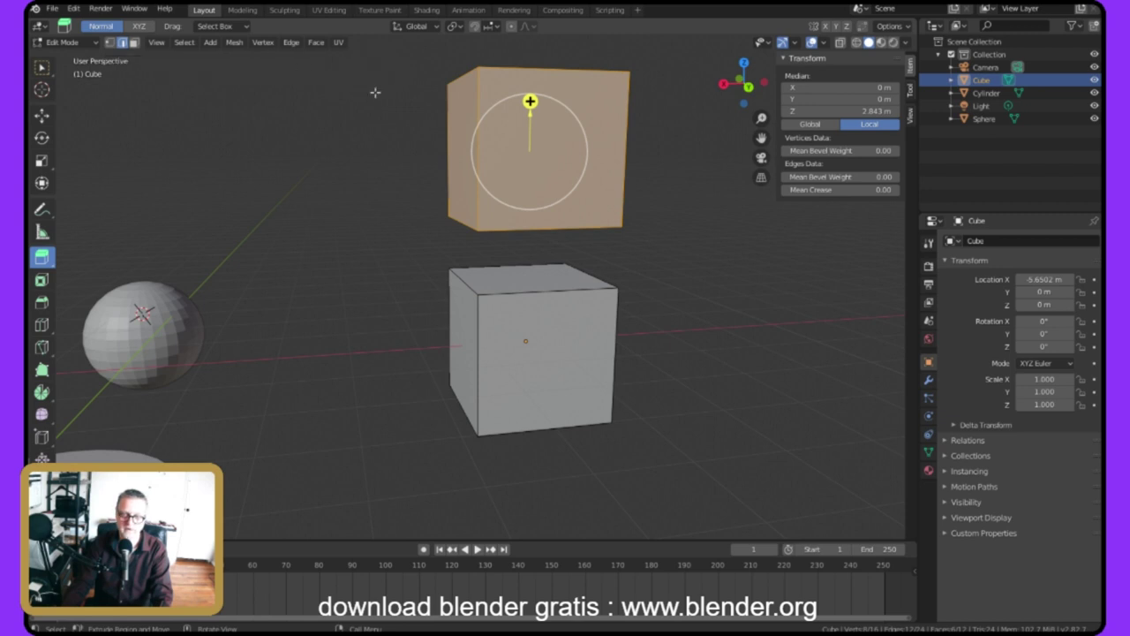
{"action": "left_click", "coordinate": [552, 230]}
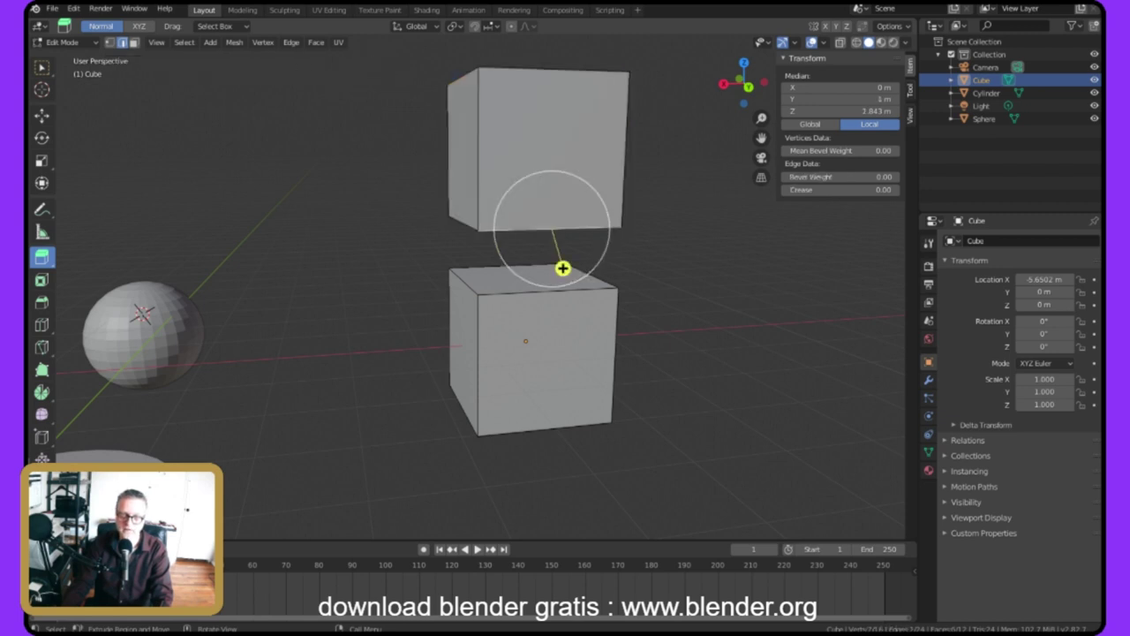
{"action": "left_click", "coordinate": [478, 150]}
{"action": "left_click", "coordinate": [625, 151]}
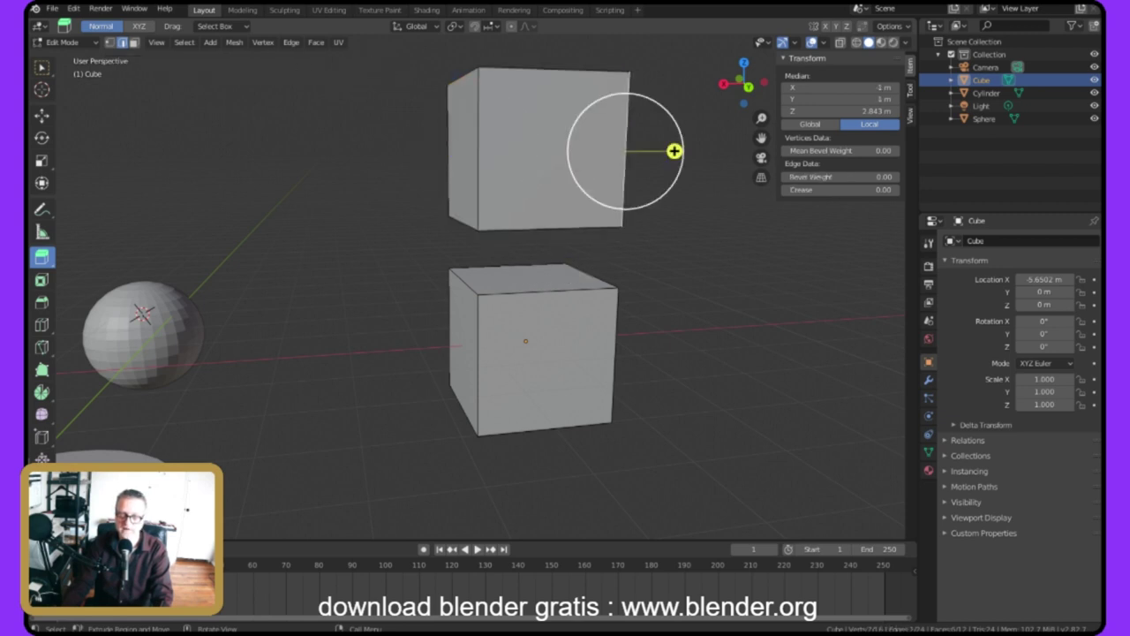
{"action": "left_click_drag", "start_coordinate": [673, 151], "coordinate": [727, 151]}
Switch to face select mode and select the narrow flap face extruded from the upper cube's edge.
{"action": "middle_click_drag", "start_coordinate": [522, 477], "coordinate": [391, 57]}
{"action": "middle_click_drag", "start_coordinate": [340, 34], "coordinate": [494, 27]}
{"action": "scroll", "coordinate": [477, 264], "scroll_direction": "up", "scroll_amount": 5}
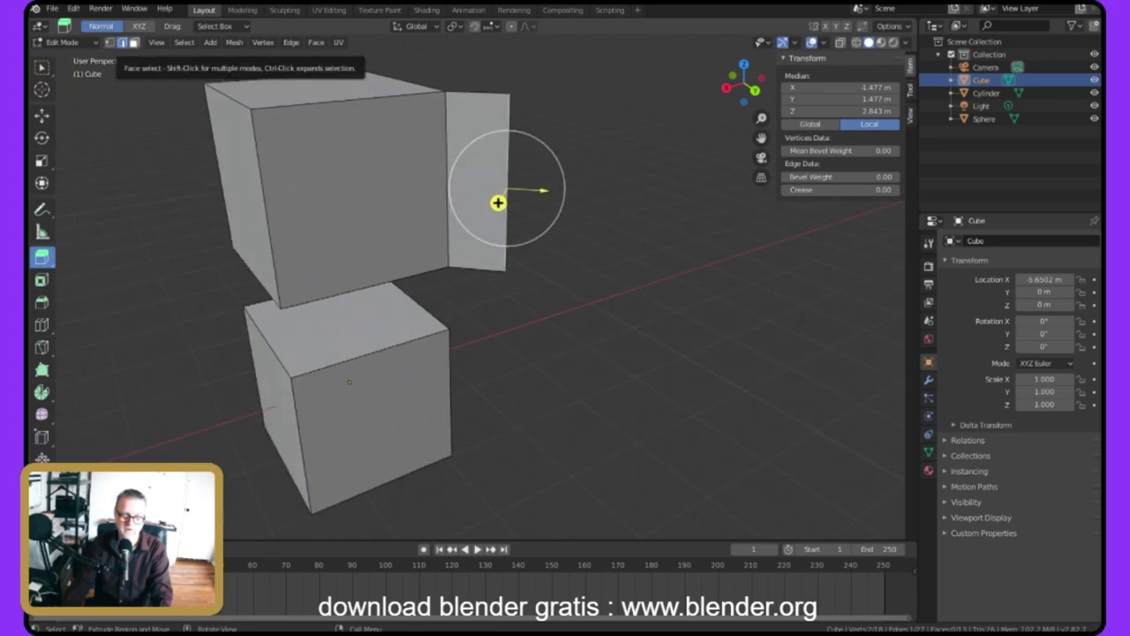
{"action": "left_click", "coordinate": [134, 41]}
{"action": "left_click", "coordinate": [477, 181]}
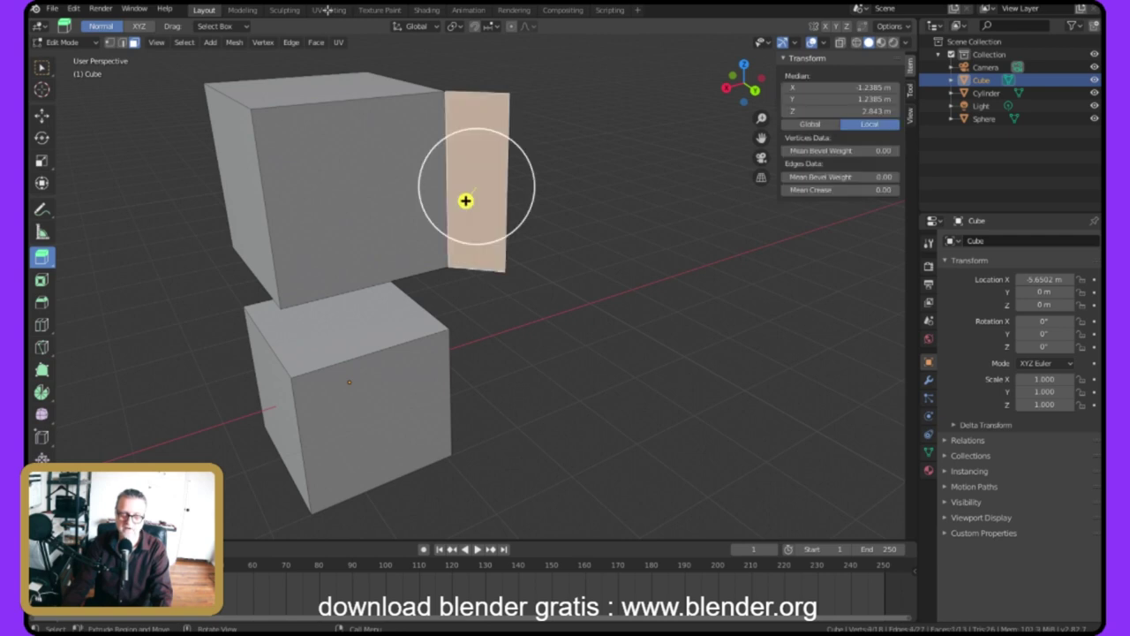
{"action": "middle_click_drag", "start_coordinate": [481, 181], "coordinate": [419, 193]}
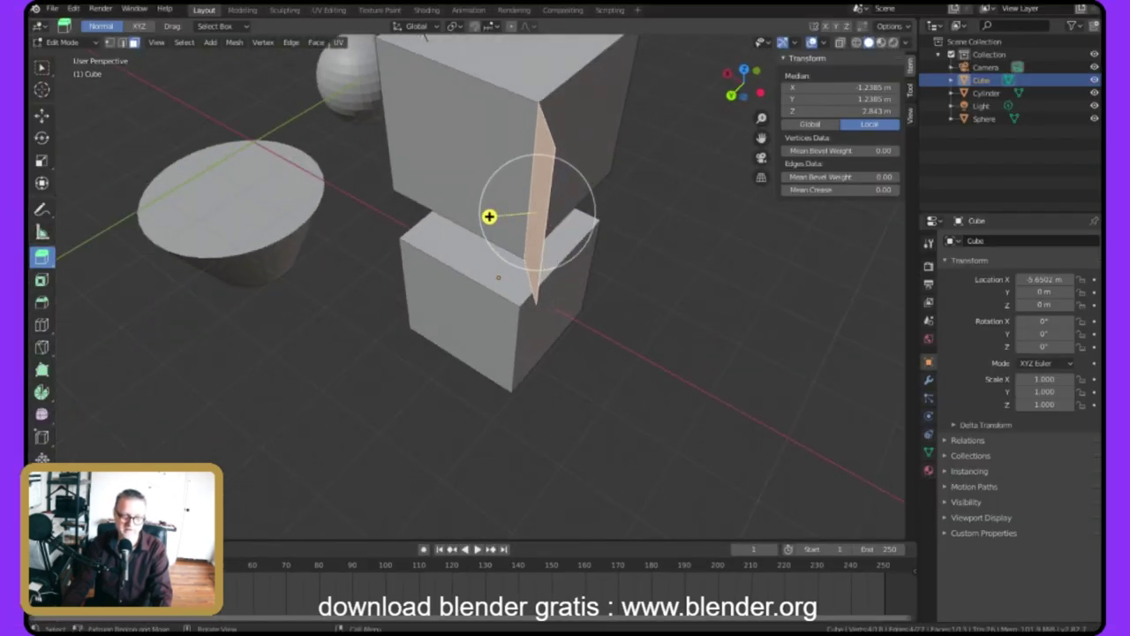
Try extruding the flap face freehand by about 0.7 m along its normal, and undo that extrusion.
{"action": "left_click_drag", "start_coordinate": [489, 216], "coordinate": [227, 76]}
{"action": "middle_click_drag", "start_coordinate": [227, 76], "coordinate": [554, 17]}
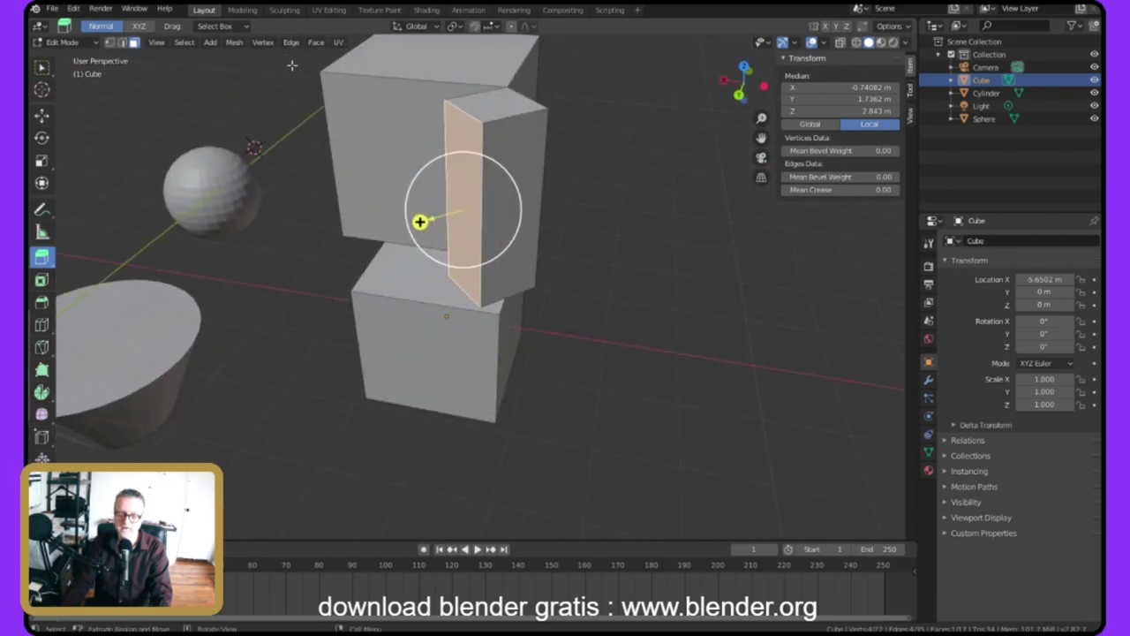
{"action": "left_click_drag", "start_coordinate": [262, 64], "coordinate": [414, 75]}
{"action": "middle_click_drag", "start_coordinate": [414, 75], "coordinate": [241, 18]}
{"action": "middle_click_drag", "start_coordinate": [585, 217], "coordinate": [463, 231]}
{"action": "middle_click_drag", "start_coordinate": [435, 27], "coordinate": [287, 86]}
{"action": "key", "text": "ctrl+z"}
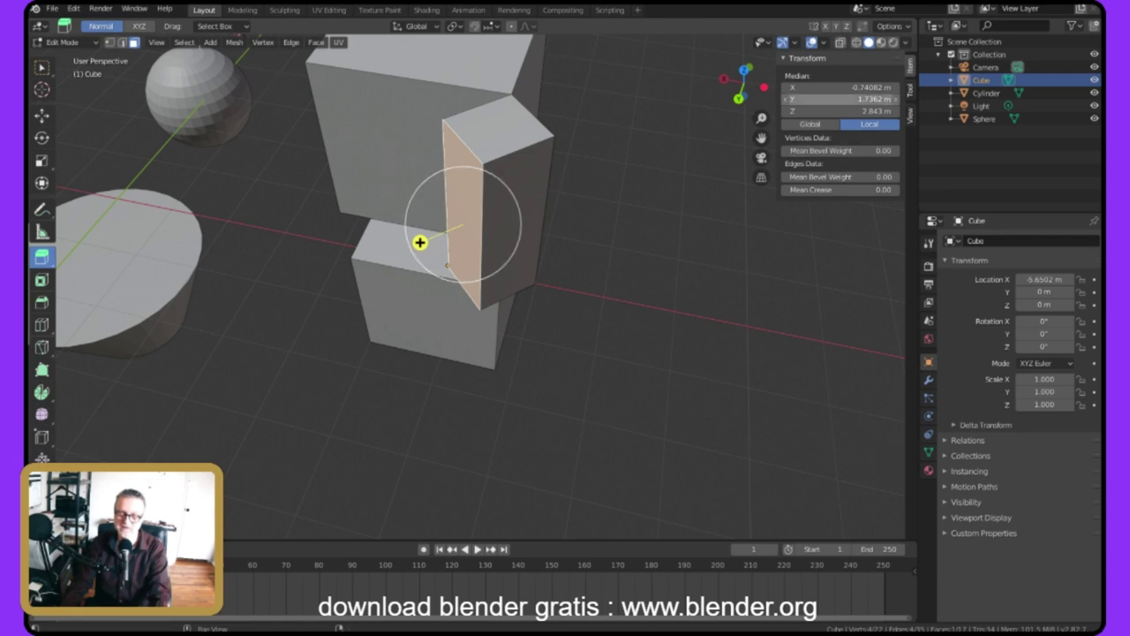
{"action": "key", "text": "ctrl+z"}
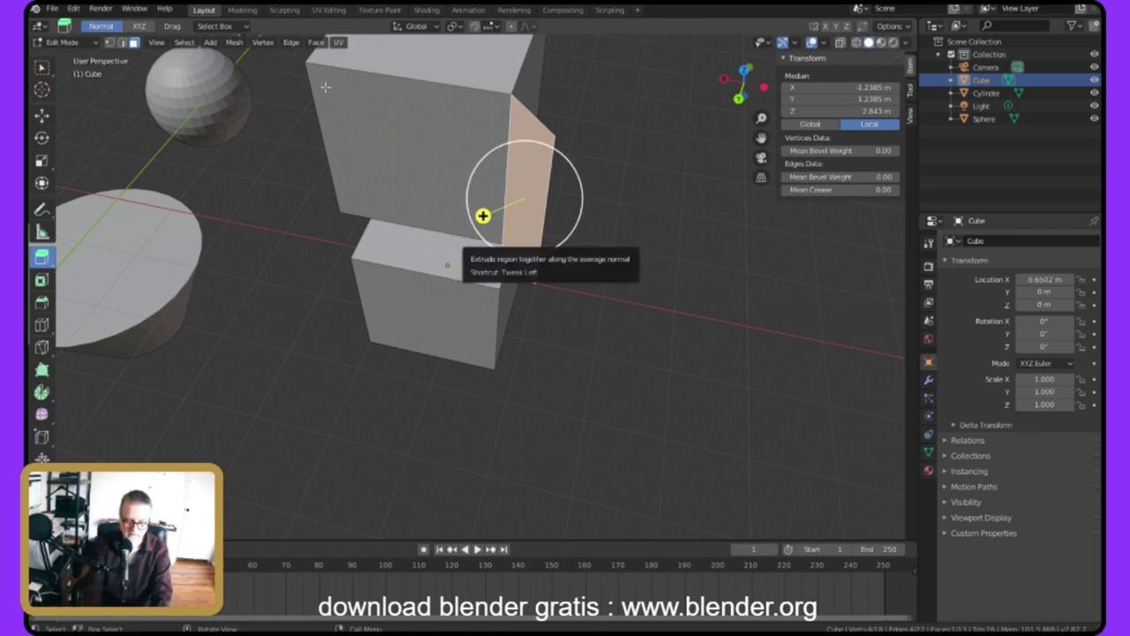
Try extruding the flap face exactly 10 m along its normal, and undo that extrusion.
{"action": "left_click_drag", "start_coordinate": [484, 215], "coordinate": [325, 86]}
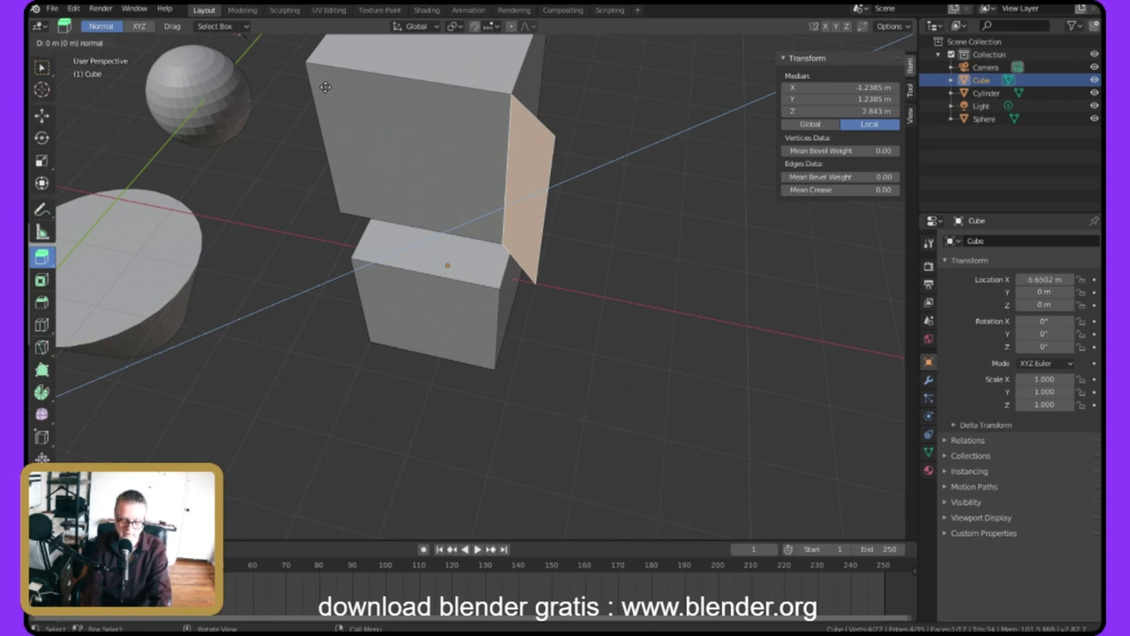
{"action": "type", "text": "10"}
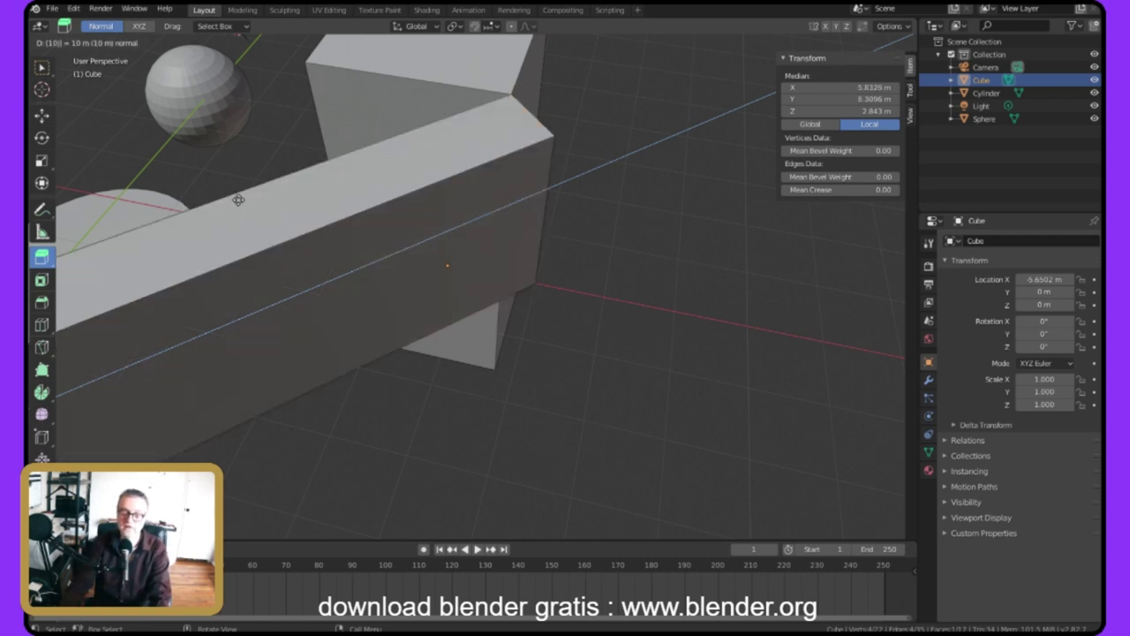
{"action": "key", "text": "Return"}
{"action": "scroll", "coordinate": [265, 177], "scroll_direction": "down", "scroll_amount": 5}
{"action": "scroll", "coordinate": [257, 214], "scroll_direction": "up", "scroll_amount": 4}
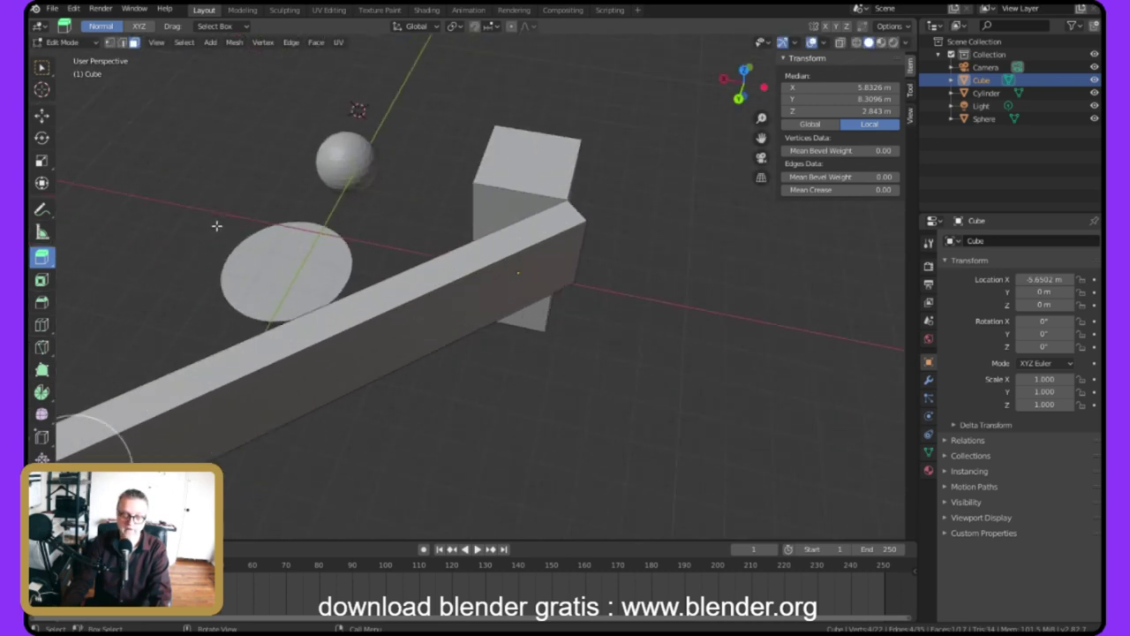
{"action": "scroll", "coordinate": [220, 222], "scroll_direction": "down", "scroll_amount": 3}
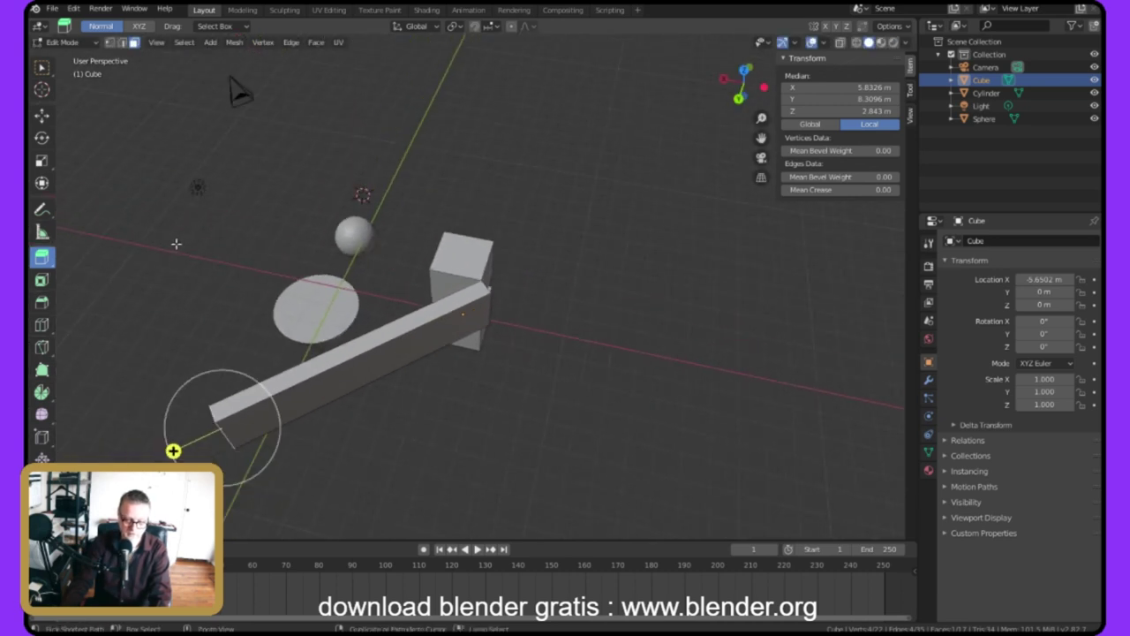
{"action": "key", "text": "ctrl+z"}
Extrude the flap face exactly 2 m along its normal.
{"action": "type", "text": "e"}
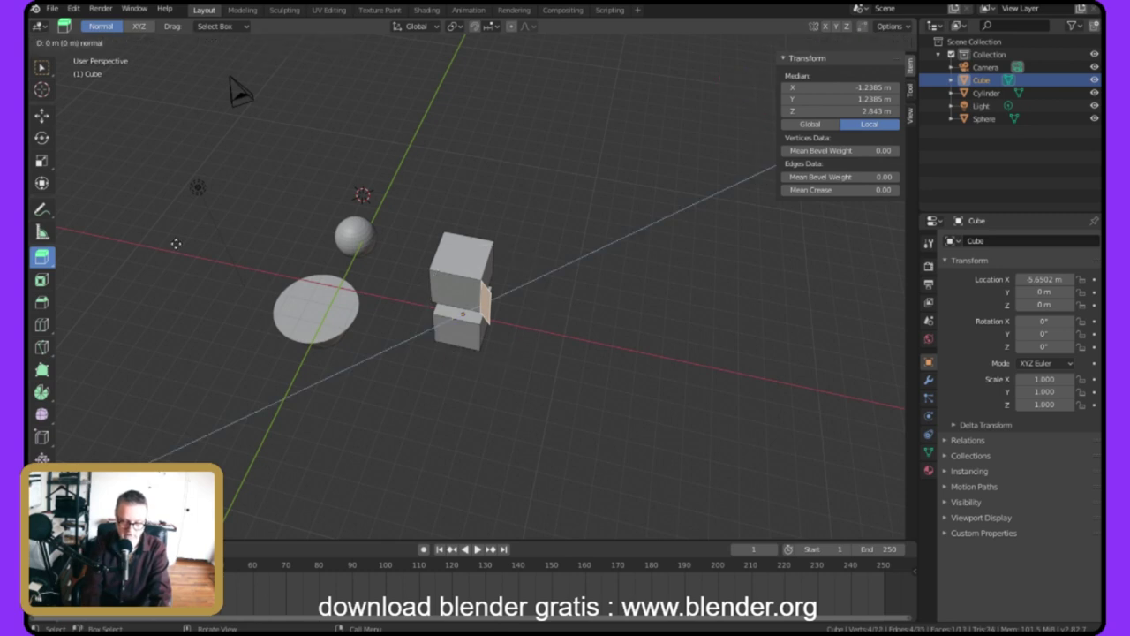
{"action": "type", "text": "2"}
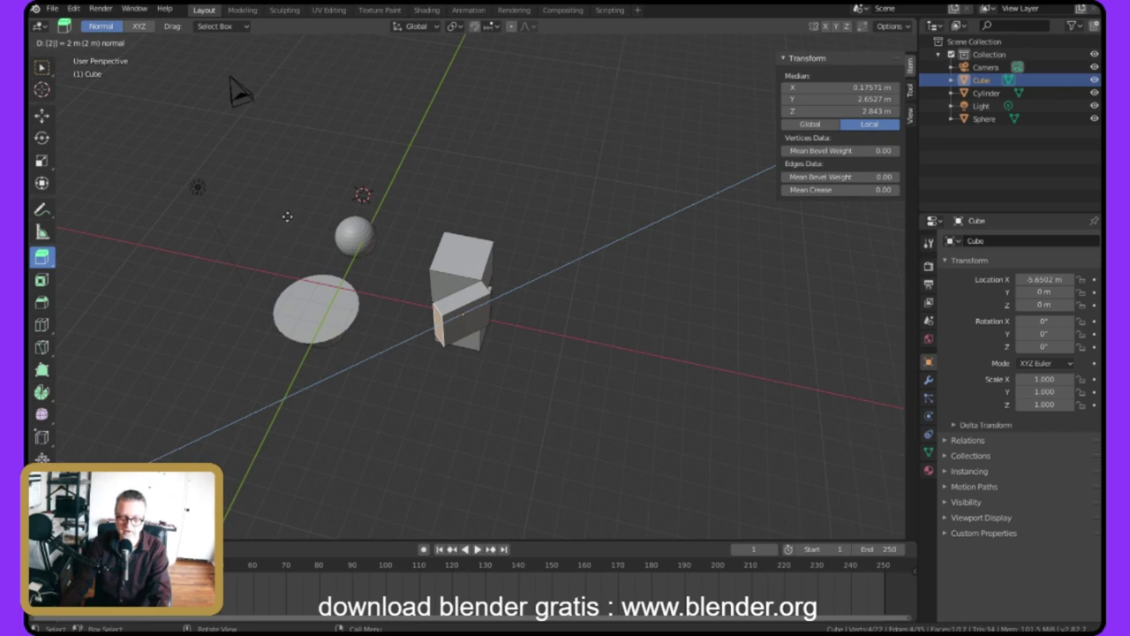
{"action": "key", "text": "Return"}
{"action": "scroll", "coordinate": [229, 172], "scroll_direction": "up", "scroll_amount": 5}
{"action": "middle_click_drag", "start_coordinate": [226, 283], "coordinate": [336, 167]}
Return to Object Mode and delete the cube, cylinder, sphere and light together, keeping the camera.
{"action": "scroll", "coordinate": [368, 160], "scroll_direction": "down", "scroll_amount": 5}
{"action": "scroll", "coordinate": [416, 166], "scroll_direction": "down", "scroll_amount": 4}
{"action": "middle_click_drag", "start_coordinate": [416, 166], "coordinate": [179, 88]}
{"action": "left_click_drag", "start_coordinate": [323, 234], "coordinate": [700, 418]}
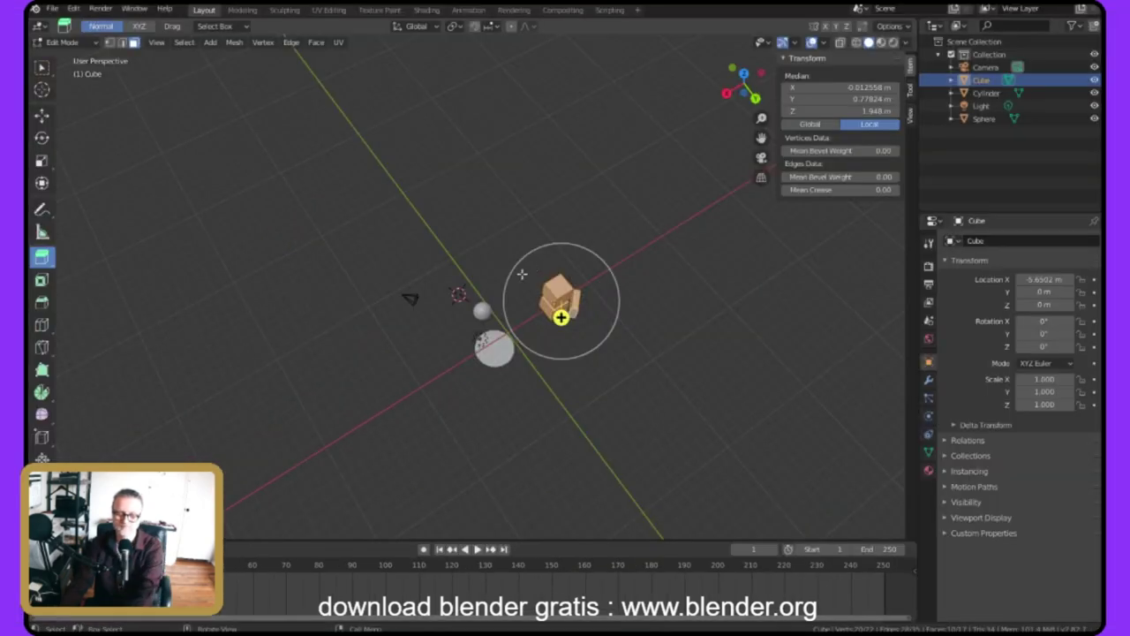
{"action": "scroll", "coordinate": [440, 231], "scroll_direction": "up", "scroll_amount": 4}
{"action": "key", "text": "Tab"}
{"action": "left_click_drag", "start_coordinate": [191, 115], "coordinate": [600, 379]}
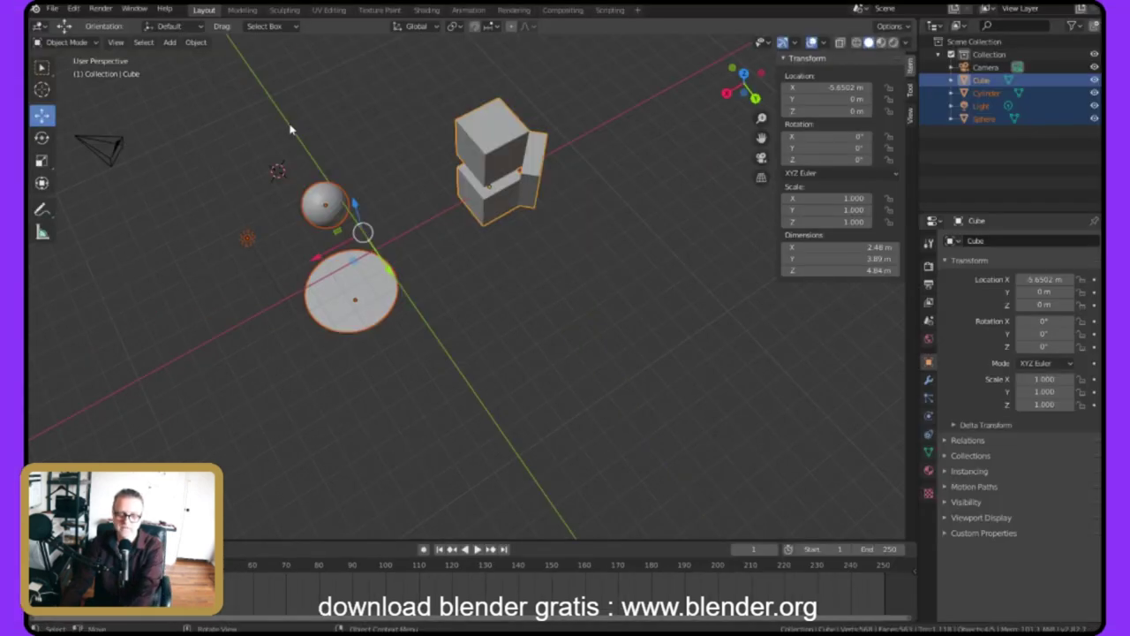
{"action": "key", "text": "Delete"}
Add a text object to the scene at the 3D cursor.
{"action": "middle_click_drag", "start_coordinate": [290, 129], "coordinate": [450, 188]}
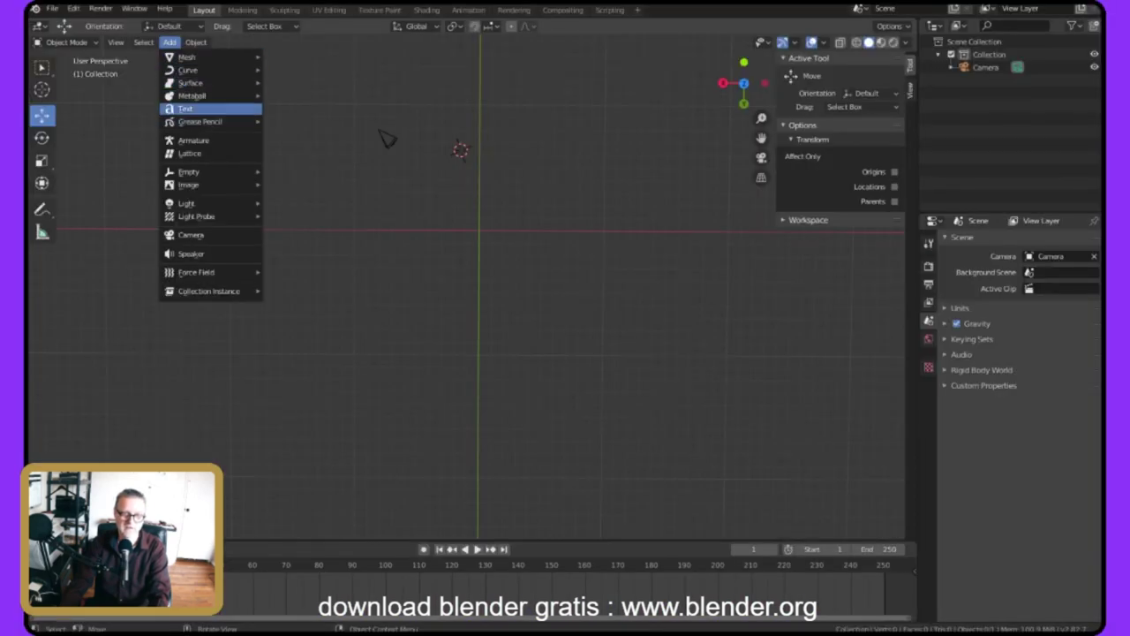
{"action": "key", "text": "Return"}
{"action": "middle_click_drag", "start_coordinate": [386, 139], "coordinate": [389, 177]}
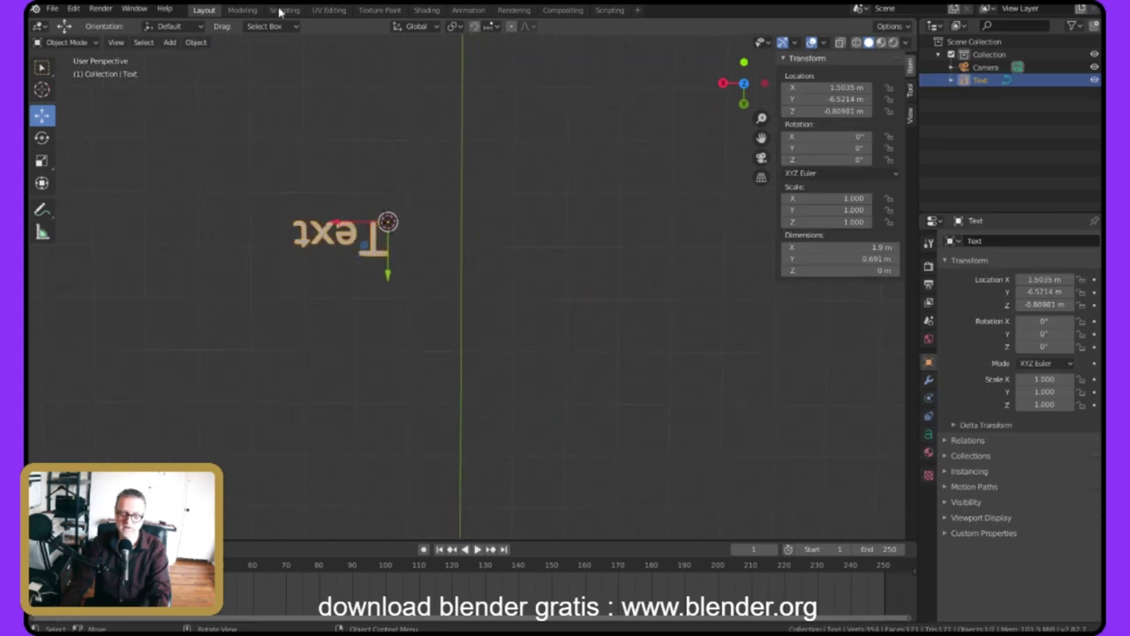
View the text upright from above and, in Edit Mode, erase its default word.
{"action": "middle_click_drag", "start_coordinate": [274, 48], "coordinate": [76, 44]}
{"action": "scroll", "coordinate": [461, 204], "scroll_direction": "up", "scroll_amount": 3}
{"action": "middle_click_drag", "start_coordinate": [462, 204], "coordinate": [283, 182], "text": "shift"}
{"action": "scroll", "coordinate": [282, 182], "scroll_direction": "up", "scroll_amount": 5}
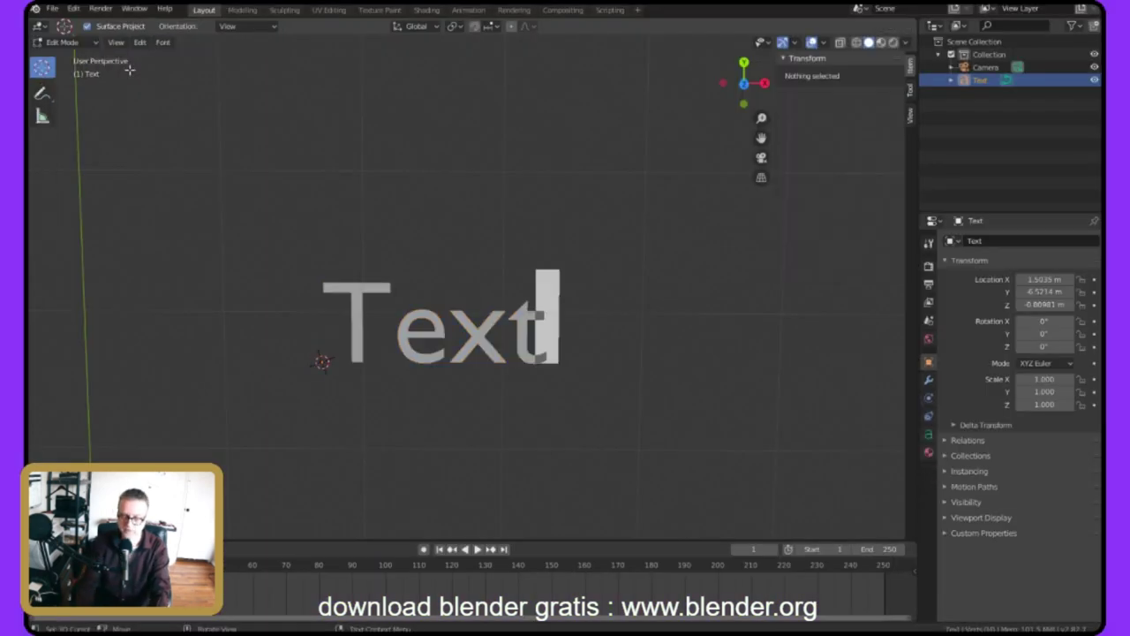
{"action": "key", "text": "BackSpace"}
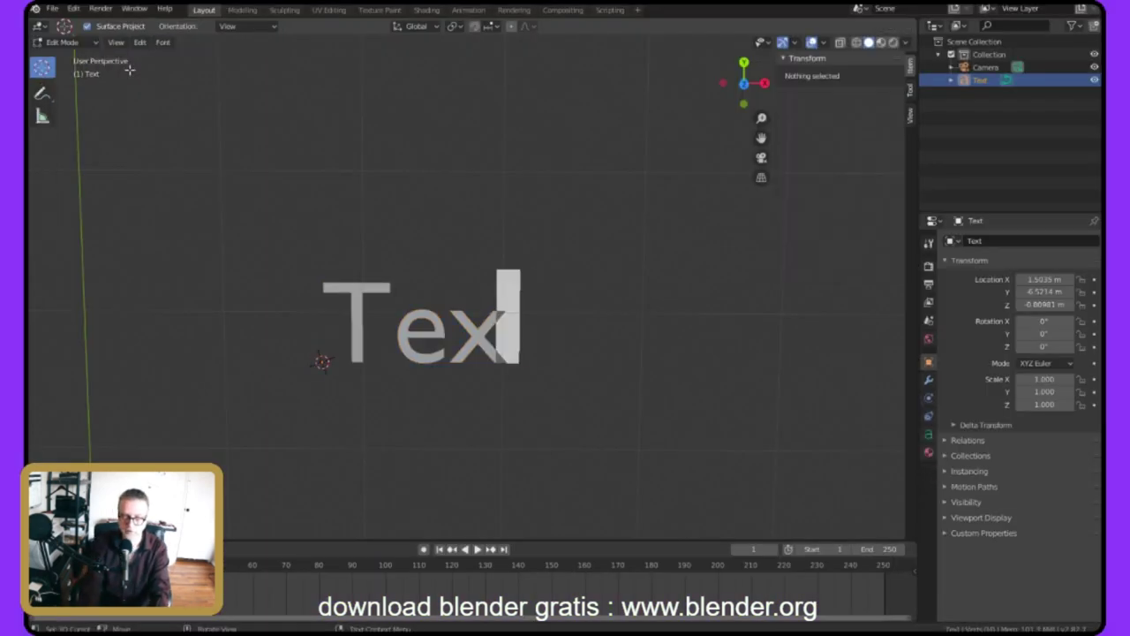
{"action": "key", "text": "BackSpace"}
{"action": "key", "text": "BackSpace"}
{"action": "key", "text": "BackSpace"}
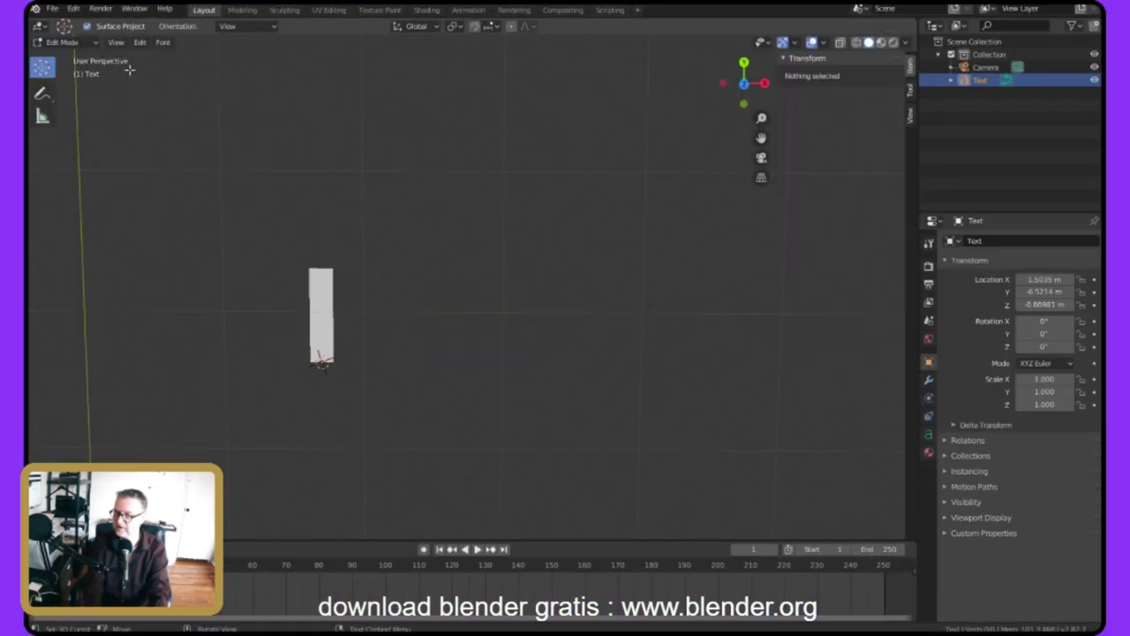
Enter CodeMastaLex as the text object's content and return to Object Mode.
{"action": "type", "text": "Ma"}
{"action": "key", "text": "BackSpace"}
{"action": "key", "text": "BackSpace"}
{"action": "type", "text": "CodeA"}
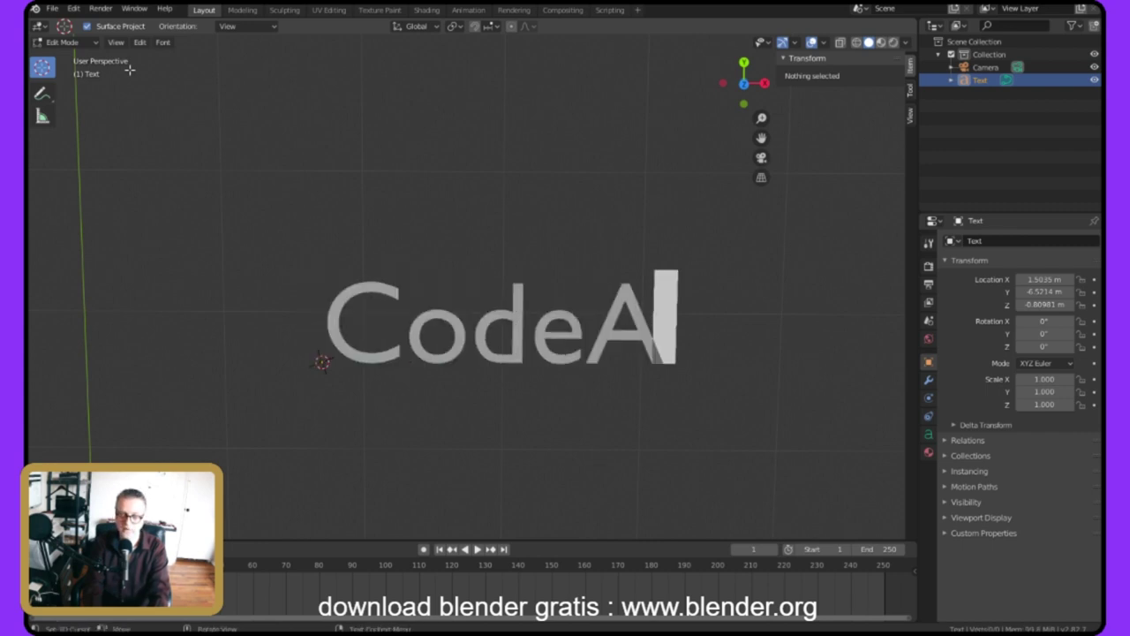
{"action": "key", "text": "BackSpace"}
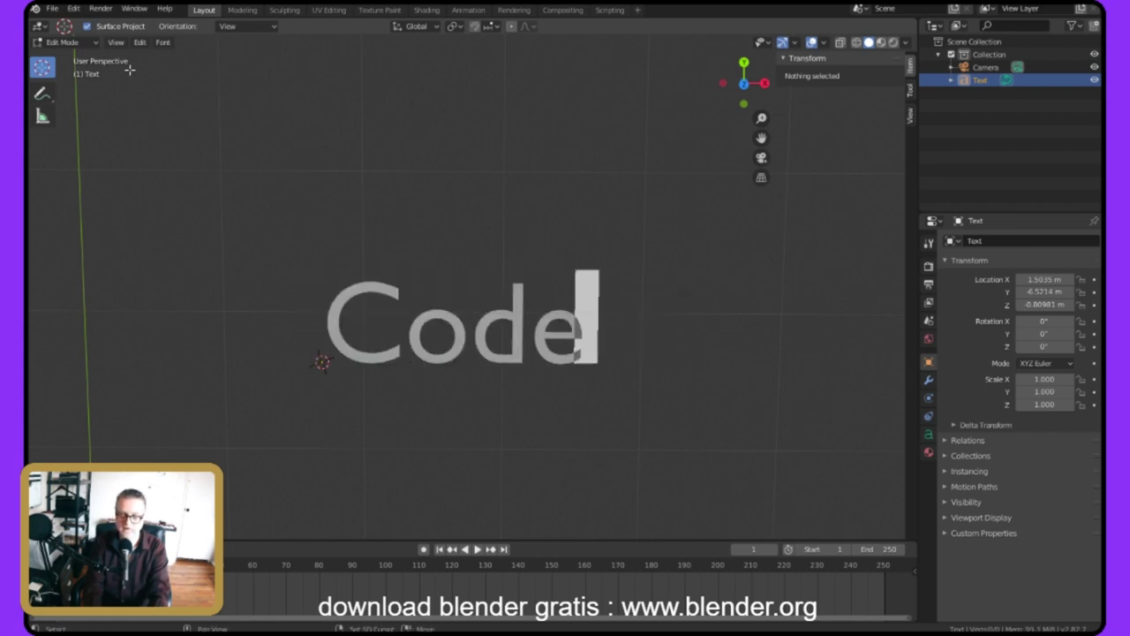
{"action": "type", "text": "MastaL"}
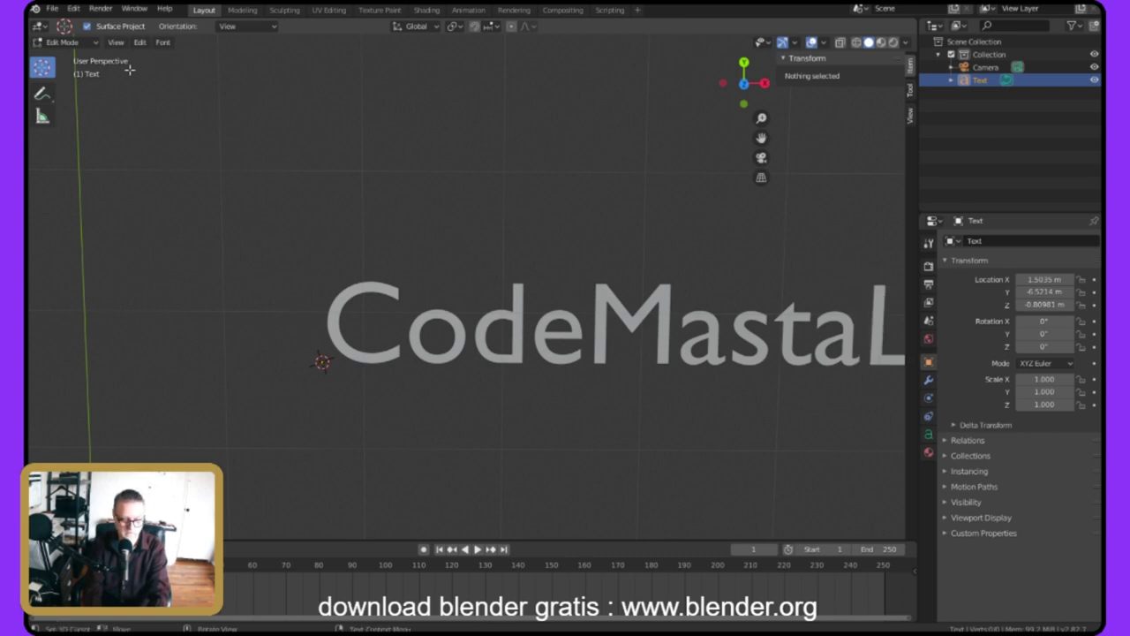
{"action": "middle_click_drag", "start_coordinate": [319, 228], "coordinate": [426, 132]}
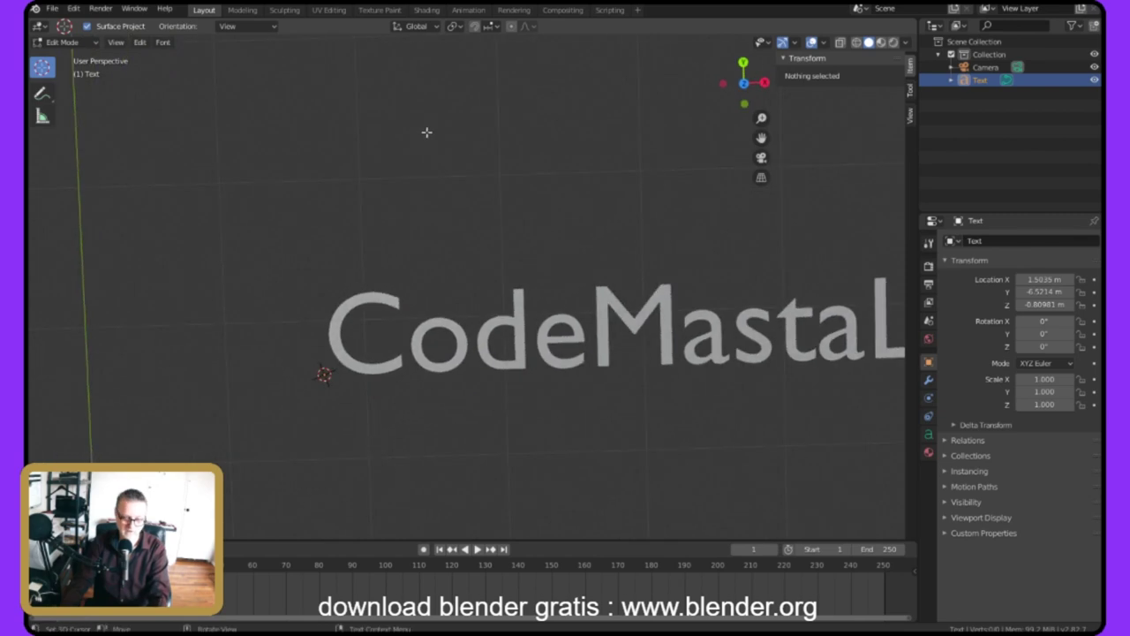
{"action": "middle_click_drag", "start_coordinate": [583, 129], "coordinate": [282, 48], "text": "shift"}
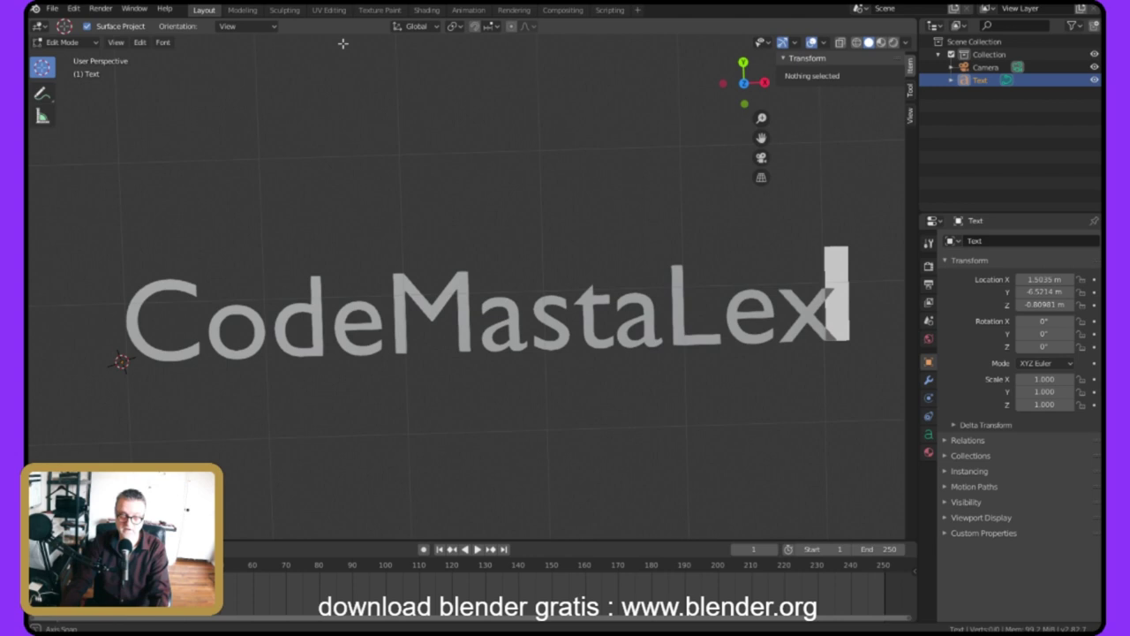
{"action": "middle_click_drag", "start_coordinate": [343, 43], "coordinate": [346, 44]}
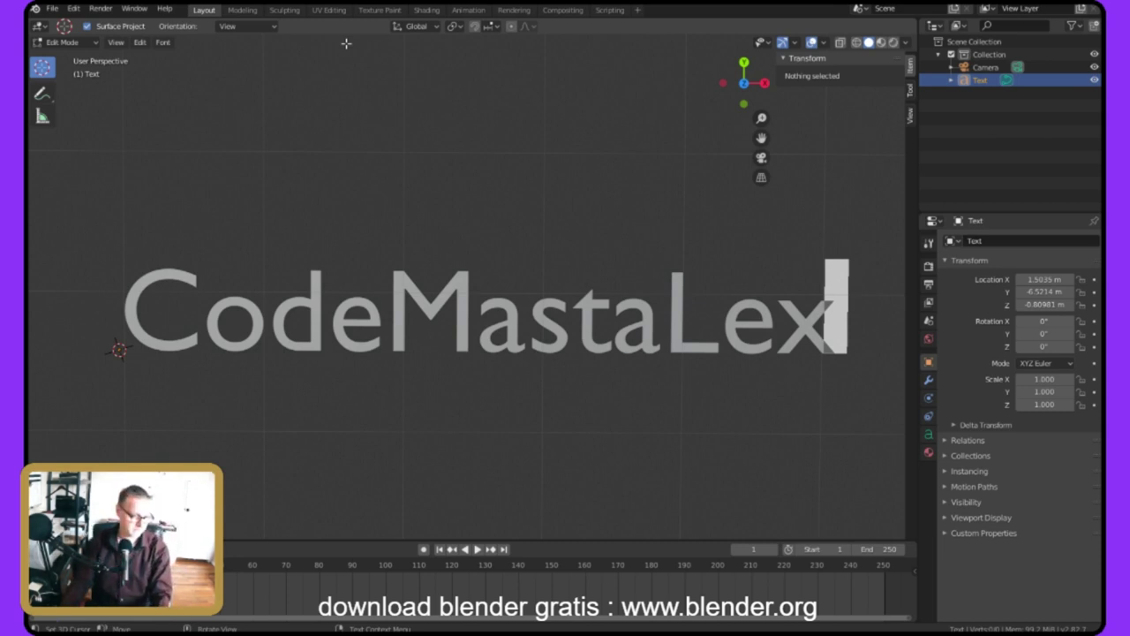
{"action": "middle_click_drag", "start_coordinate": [345, 70], "coordinate": [324, 62], "text": "shift"}
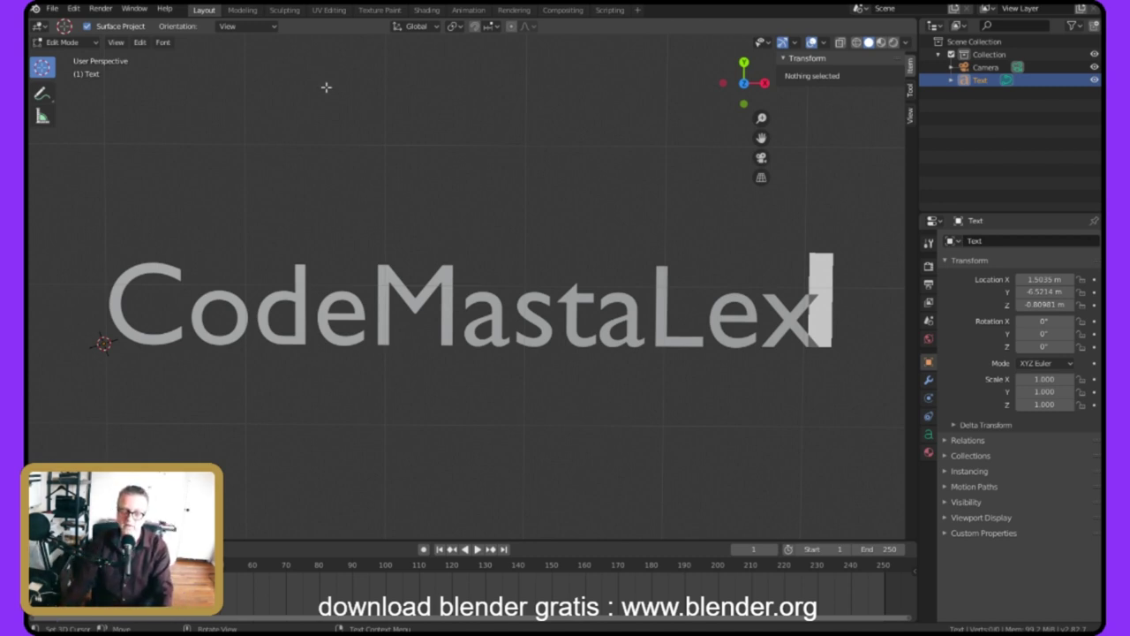
{"action": "key", "text": "Tab"}
{"action": "middle_click_drag", "start_coordinate": [166, 83], "coordinate": [130, 171]}
{"action": "scroll", "coordinate": [120, 74], "scroll_direction": "down", "scroll_amount": 6}
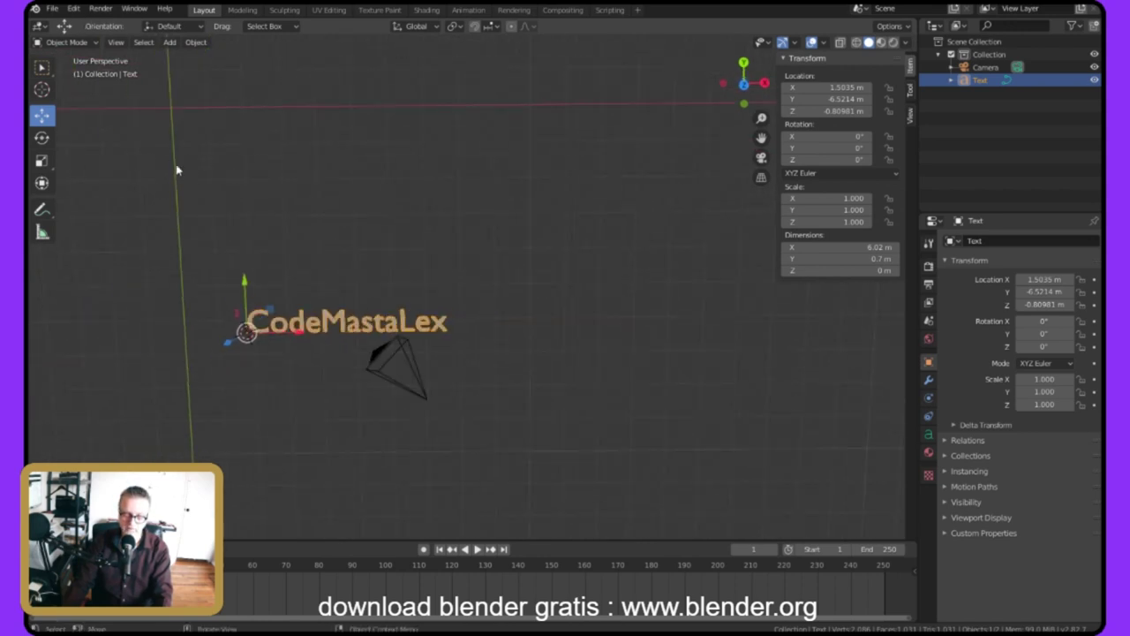
{"action": "scroll", "coordinate": [199, 155], "scroll_direction": "up", "scroll_amount": 2}
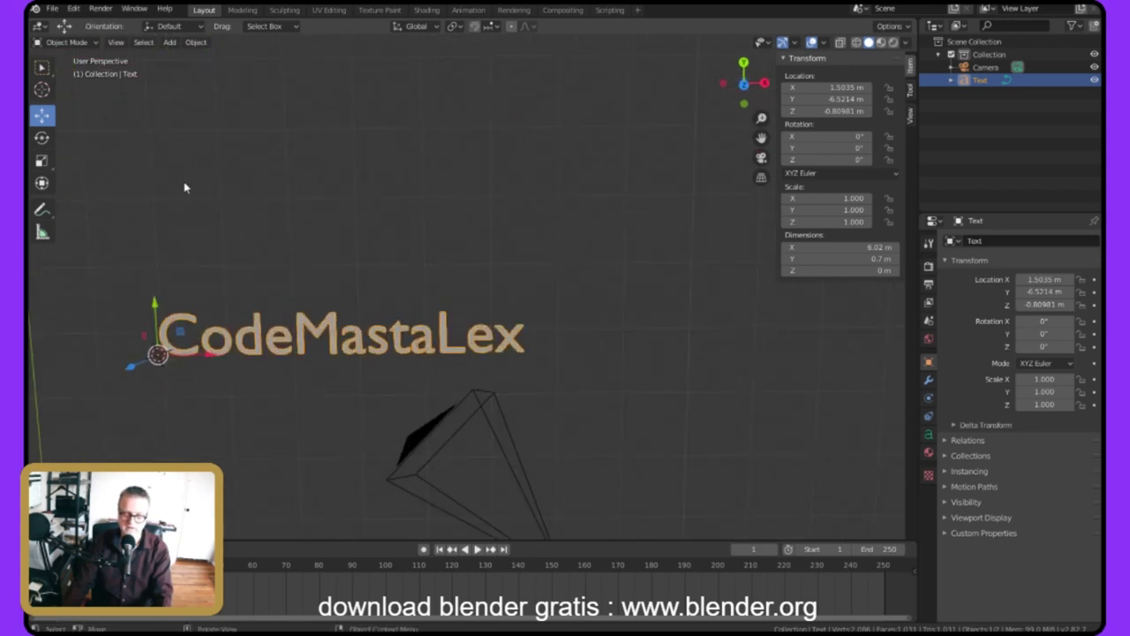
{"action": "scroll", "coordinate": [256, 233], "scroll_direction": "up", "scroll_amount": 2}
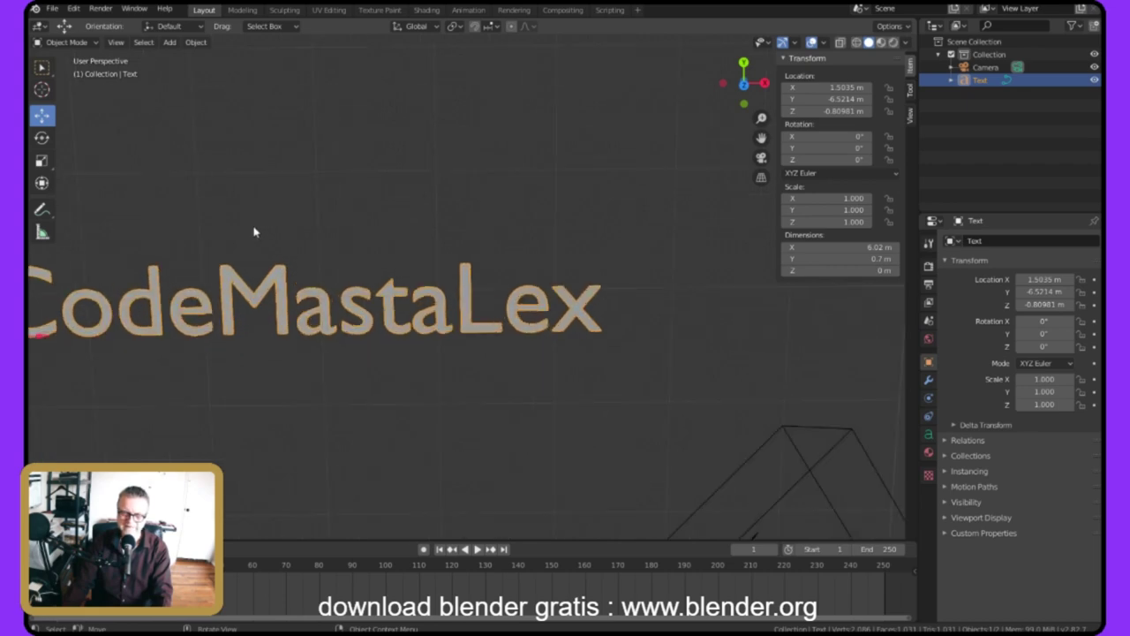
{"action": "scroll", "coordinate": [253, 231], "scroll_direction": "down", "scroll_amount": 4}
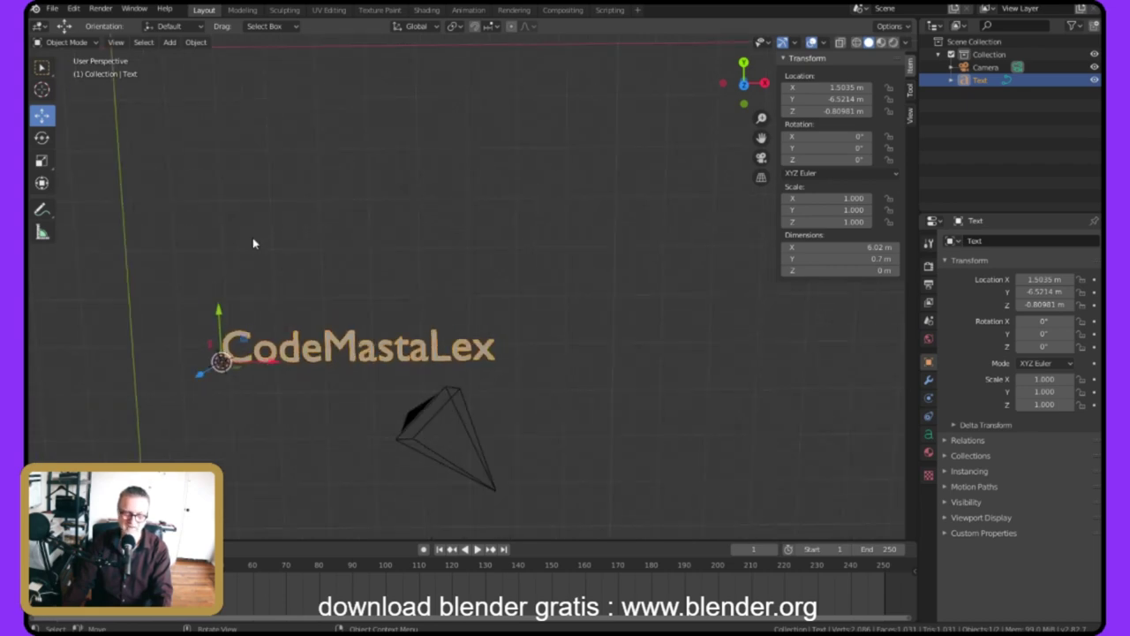
Look at the scene through the camera, and return to an overhead view of the text and the camera.
{"action": "scroll", "coordinate": [253, 255], "scroll_direction": "down", "scroll_amount": 4}
{"action": "scroll", "coordinate": [230, 200], "scroll_direction": "up", "scroll_amount": 3}
{"action": "left_click", "coordinate": [761, 157]}
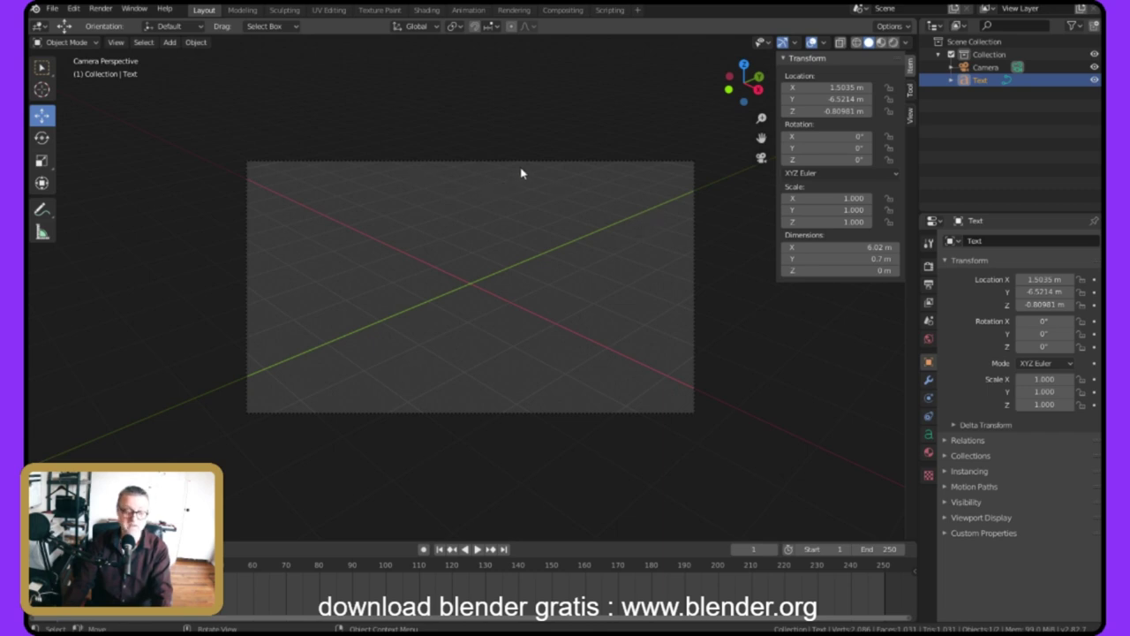
{"action": "middle_click_drag", "start_coordinate": [447, 182], "coordinate": [249, 235]}
{"action": "scroll", "coordinate": [242, 181], "scroll_direction": "down", "scroll_amount": 6}
{"action": "scroll", "coordinate": [250, 235], "scroll_direction": "up", "scroll_amount": 5}
{"action": "scroll", "coordinate": [244, 235], "scroll_direction": "down", "scroll_amount": 2}
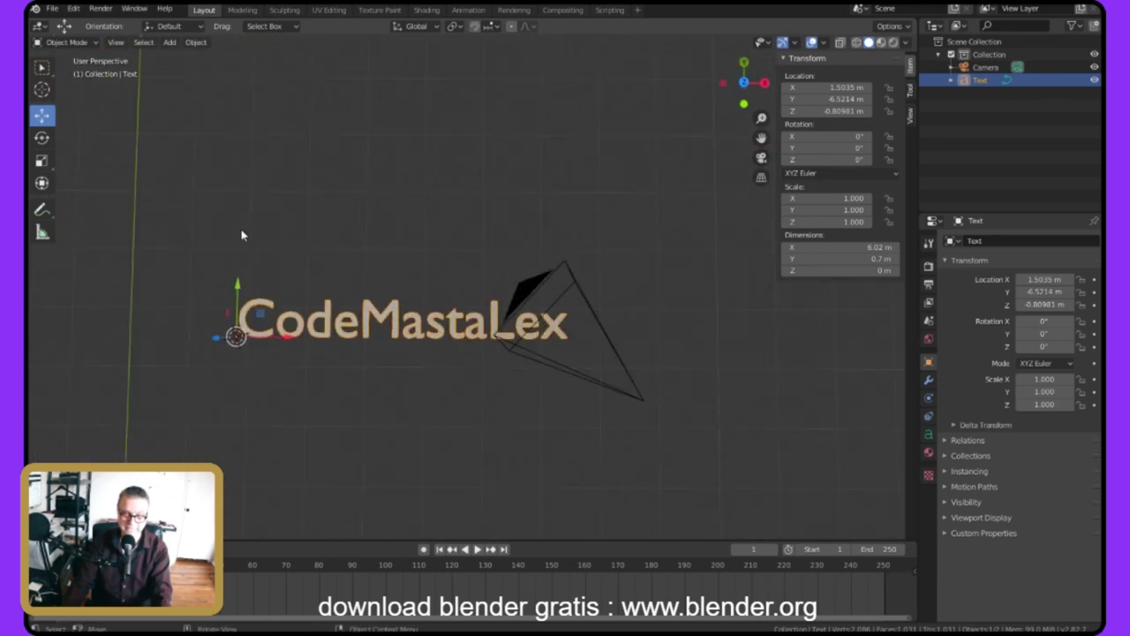
Move the text along the global Y axis to about 0.25 m and along X to about -3.2 m.
{"action": "middle_click_drag", "start_coordinate": [384, 178], "coordinate": [281, 55]}
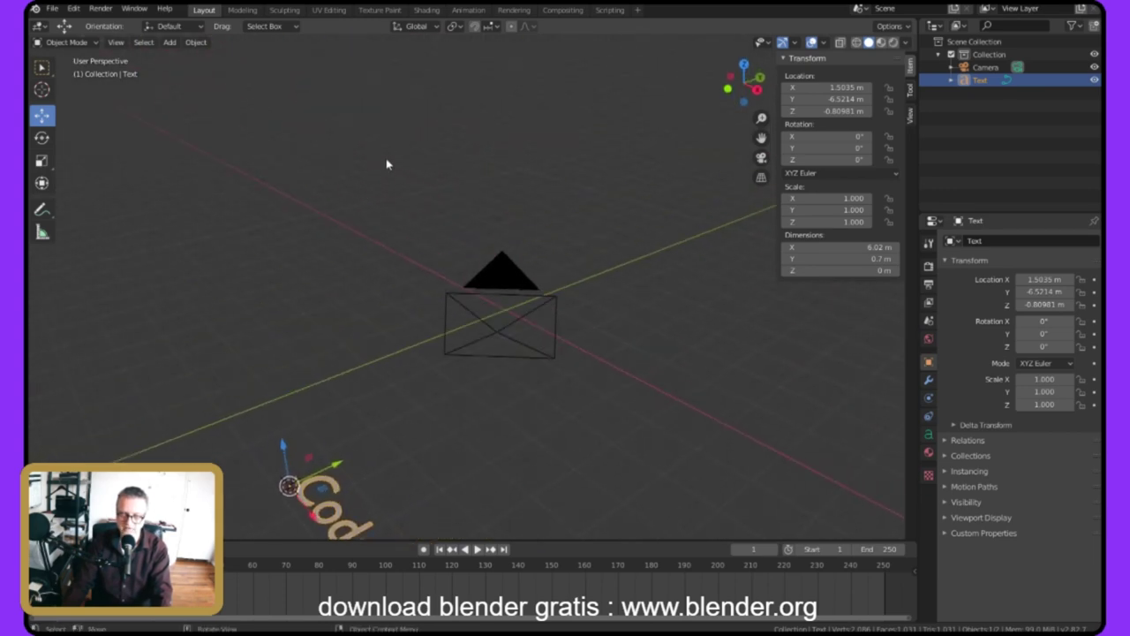
{"action": "middle_click_drag", "start_coordinate": [375, 202], "coordinate": [388, 313]}
{"action": "key", "text": "g"}
{"action": "key", "text": "y"}
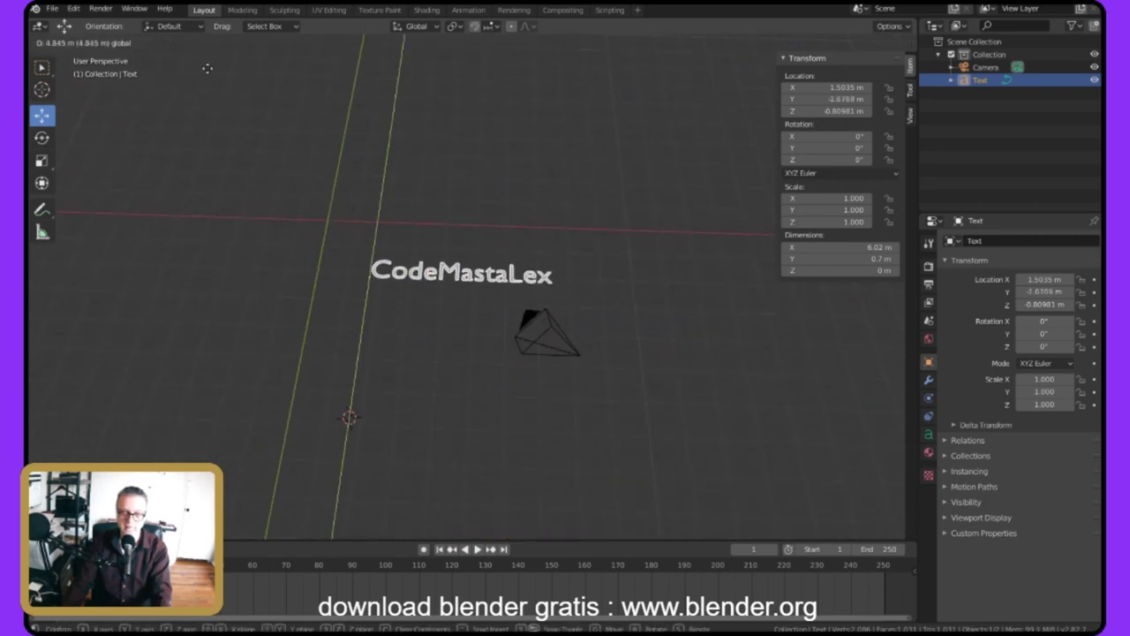
{"action": "left_click", "coordinate": [216, 34]}
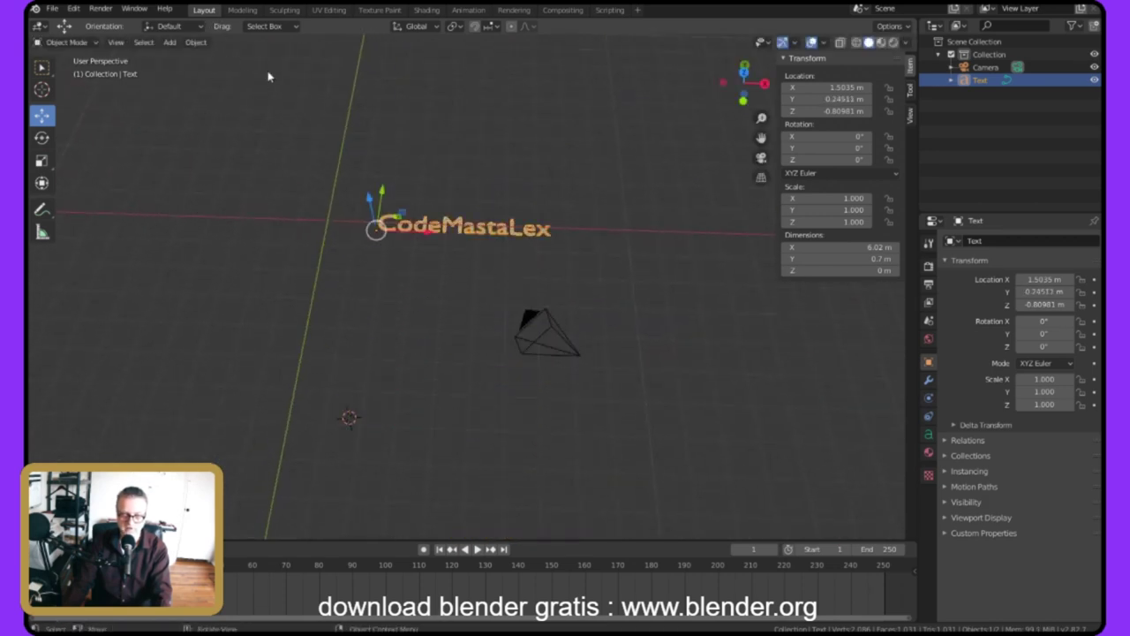
{"action": "key", "text": "g"}
{"action": "key", "text": "x"}
{"action": "left_click", "coordinate": [330, 122]}
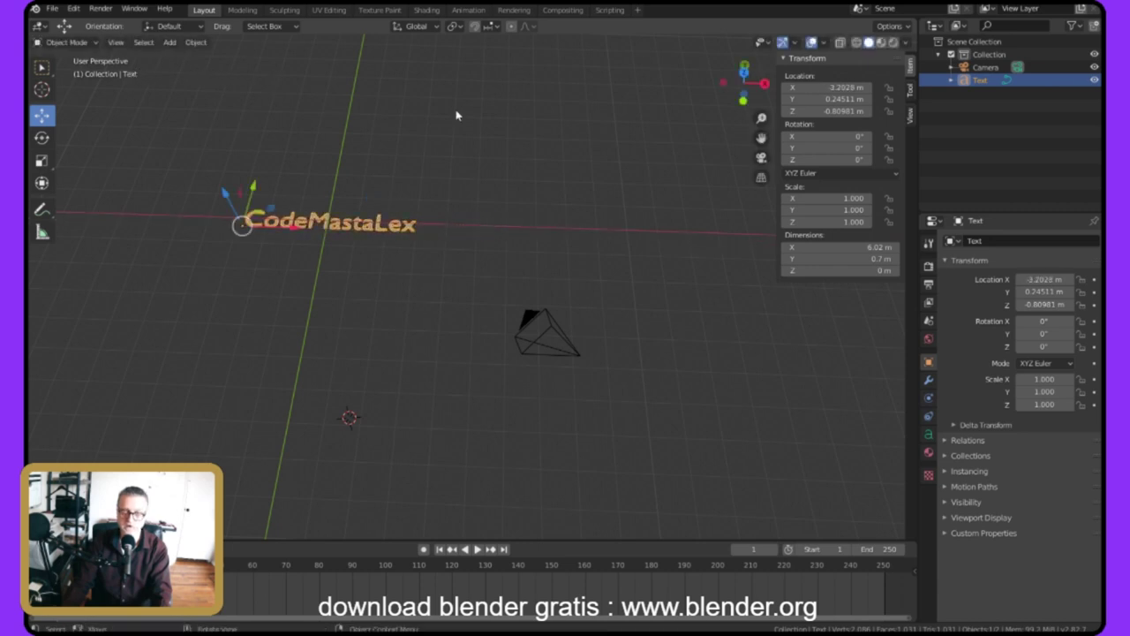
With Lock Camera to View enabled, look through the camera and orbit it until the text runs roughly horizontally across the frame.
{"action": "key", "text": "KP_0"}
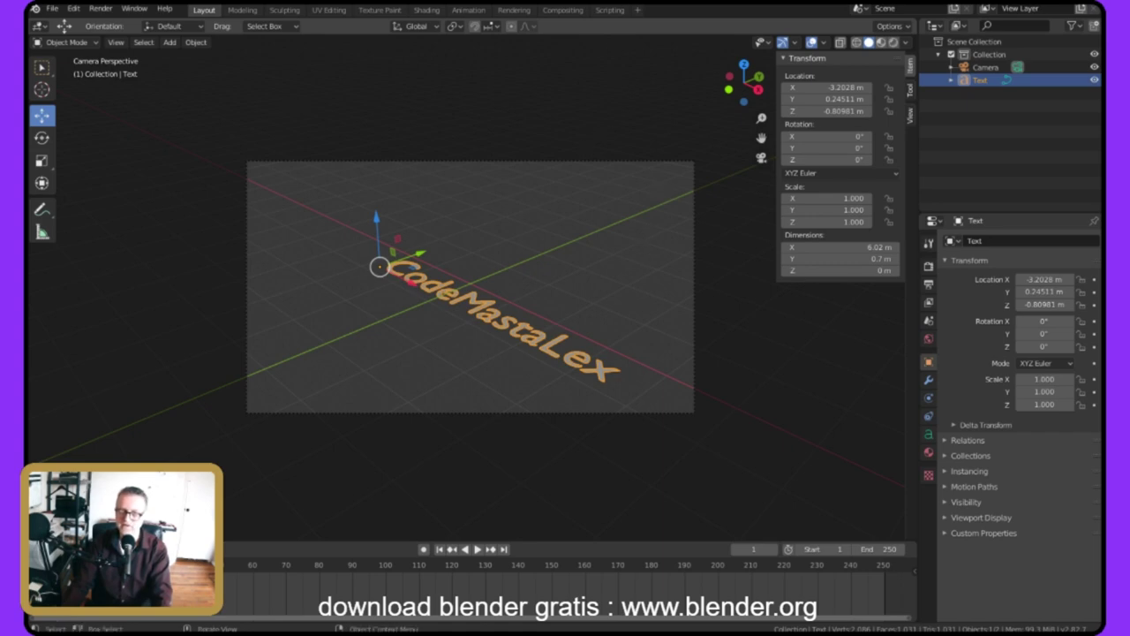
{"action": "key", "text": "KP_0"}
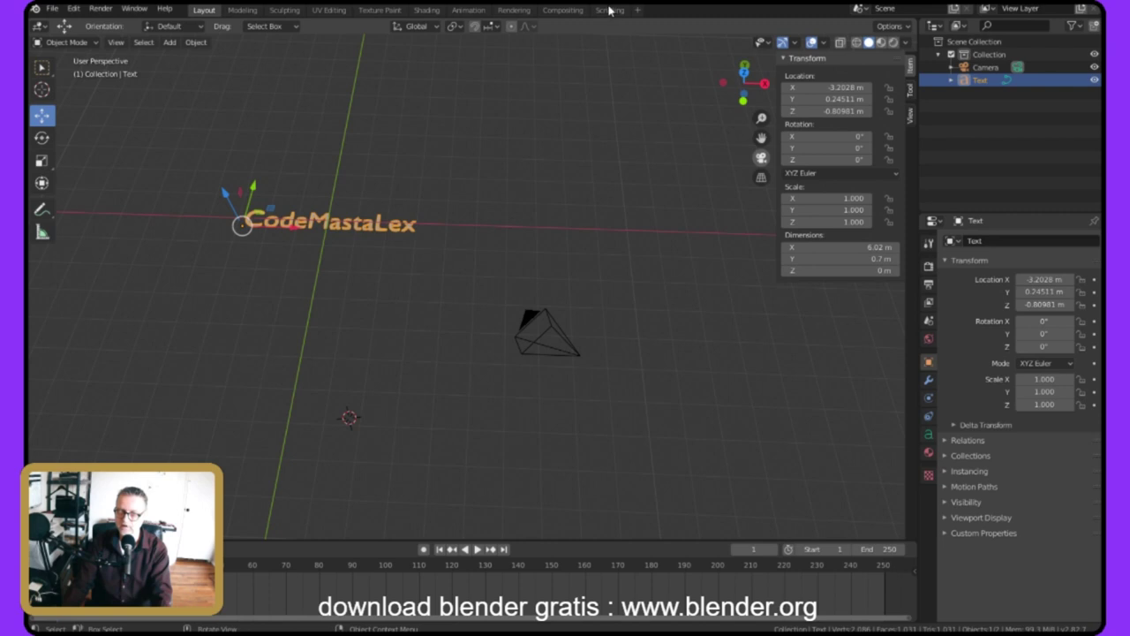
{"action": "left_click", "coordinate": [761, 157]}
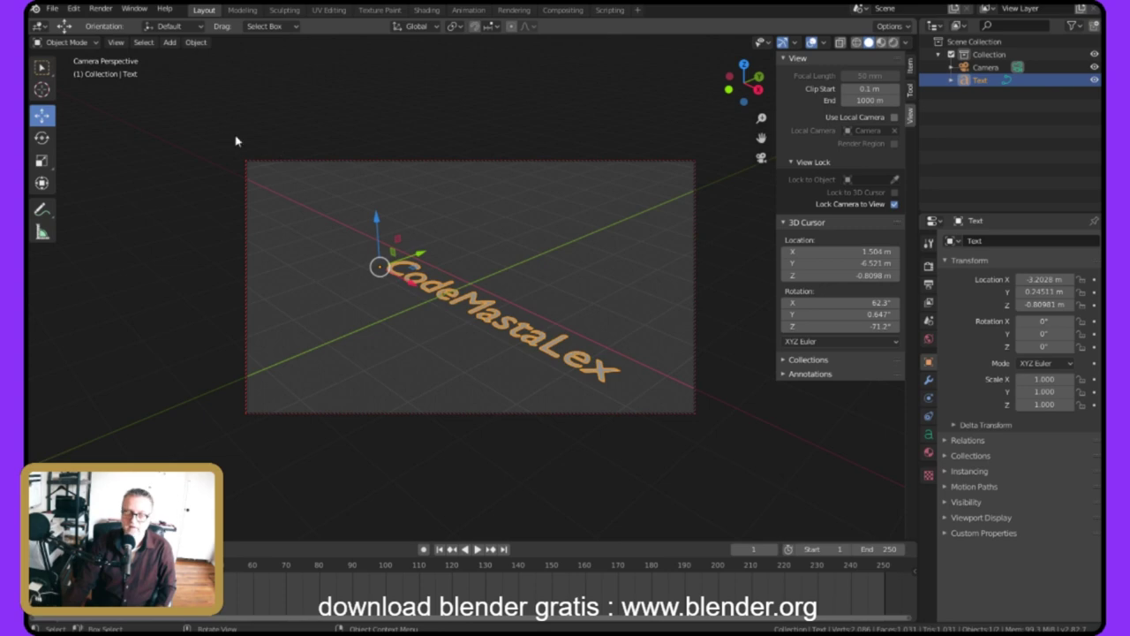
{"action": "middle_click_drag", "start_coordinate": [235, 139], "coordinate": [643, 149]}
{"action": "middle_click_drag", "start_coordinate": [122, 144], "coordinate": [340, 126]}
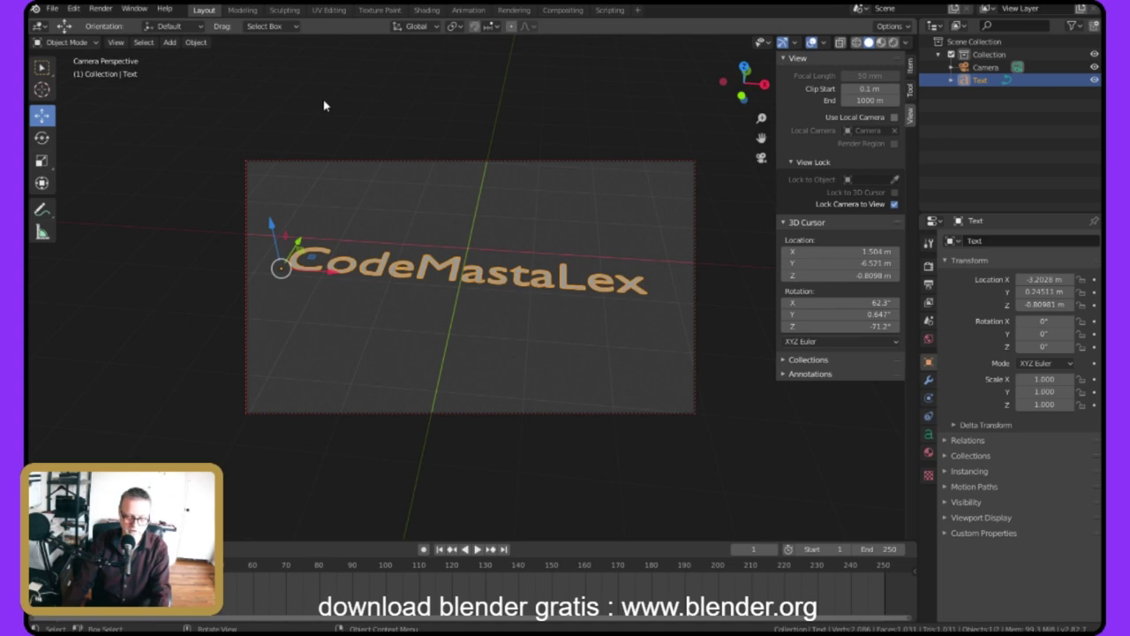
Reposition the locked camera to look down on the text from above, with the whole word inside the frame.
{"action": "key", "text": "KP_1"}
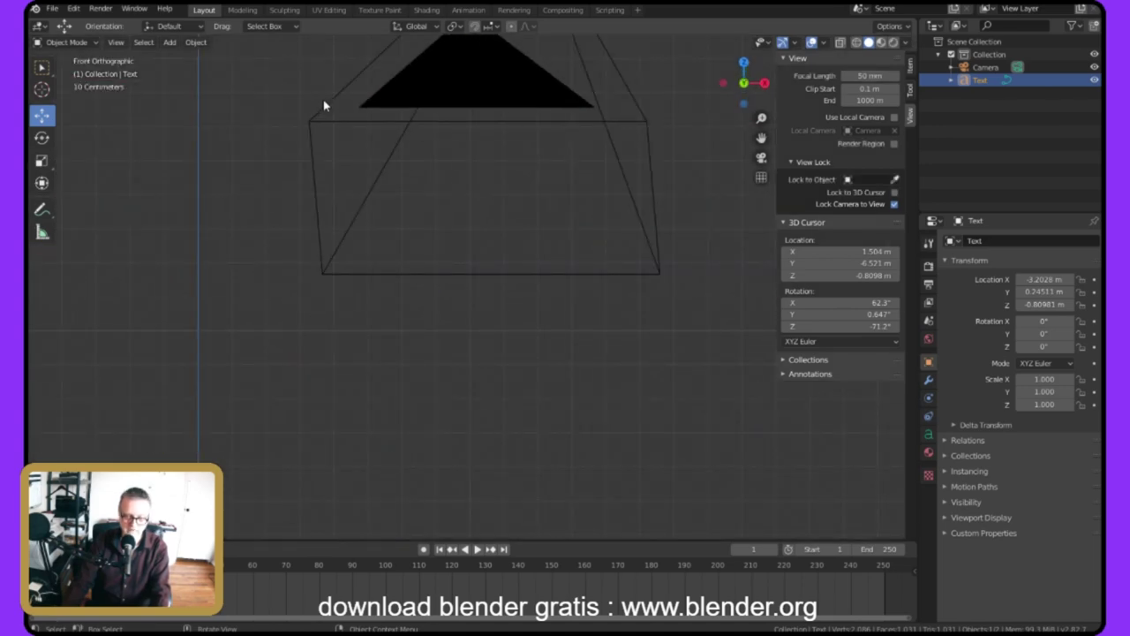
{"action": "key", "text": "KP_0"}
{"action": "middle_click_drag", "start_coordinate": [454, 101], "coordinate": [349, 196]}
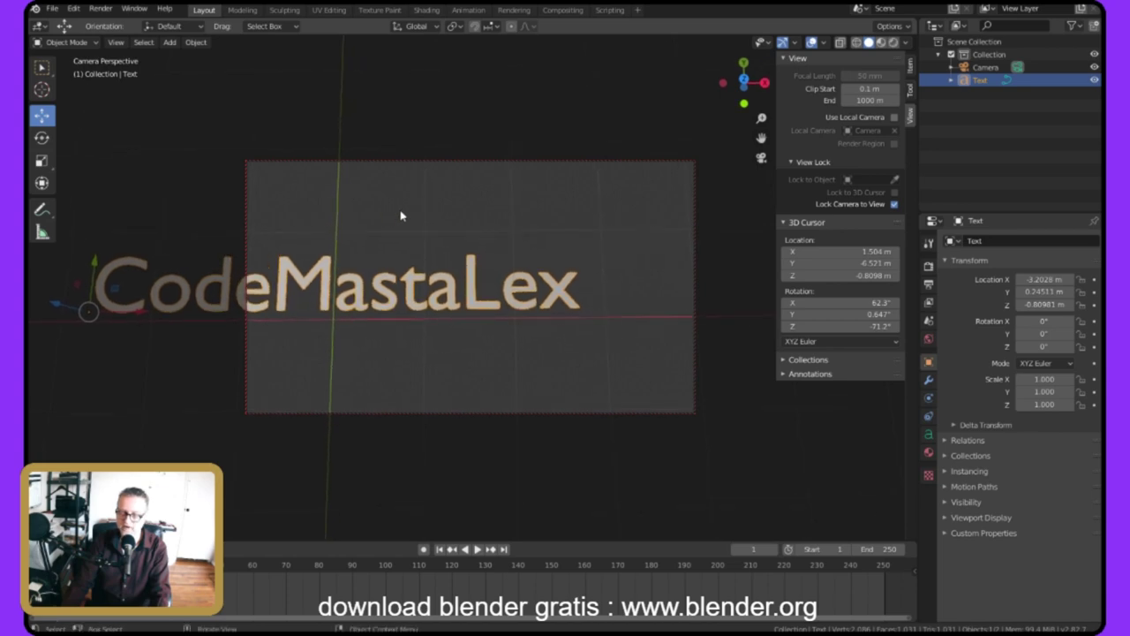
{"action": "middle_click_drag", "start_coordinate": [400, 210], "coordinate": [556, 198], "text": "shift"}
{"action": "middle_click_drag", "start_coordinate": [371, 194], "coordinate": [355, 166], "text": "shift"}
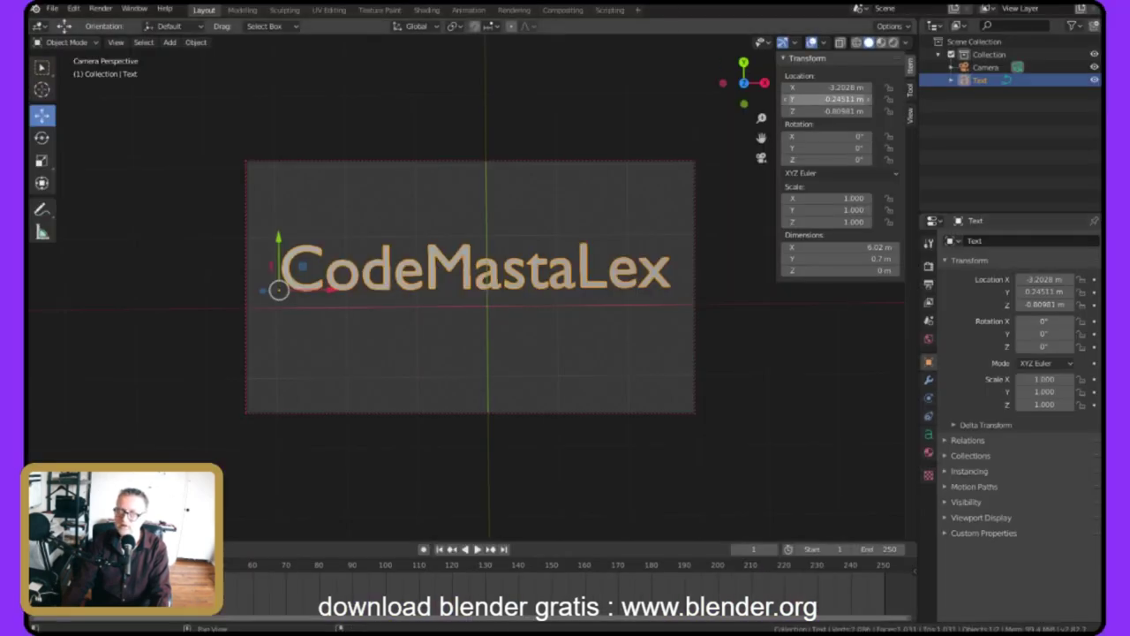
Set the text object's location to X -3 m, Y 0 m and Z 1 m.
{"action": "left_click", "coordinate": [826, 87]}
{"action": "type", "text": "-3"}
{"action": "key", "text": "Return"}
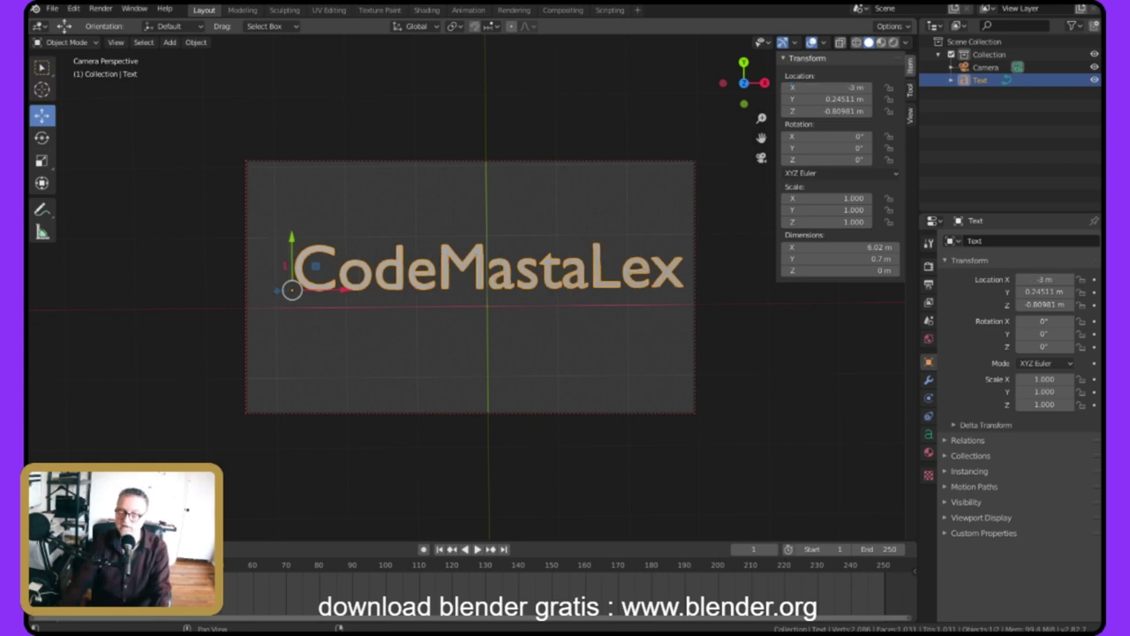
{"action": "left_click", "coordinate": [799, 99]}
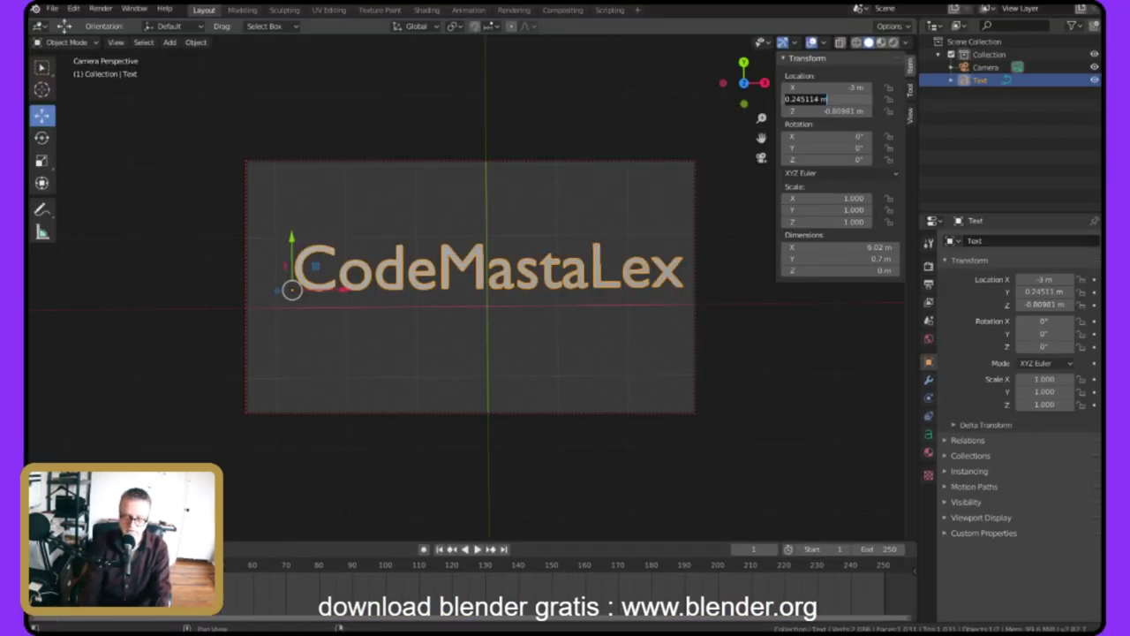
{"action": "key", "text": "Return"}
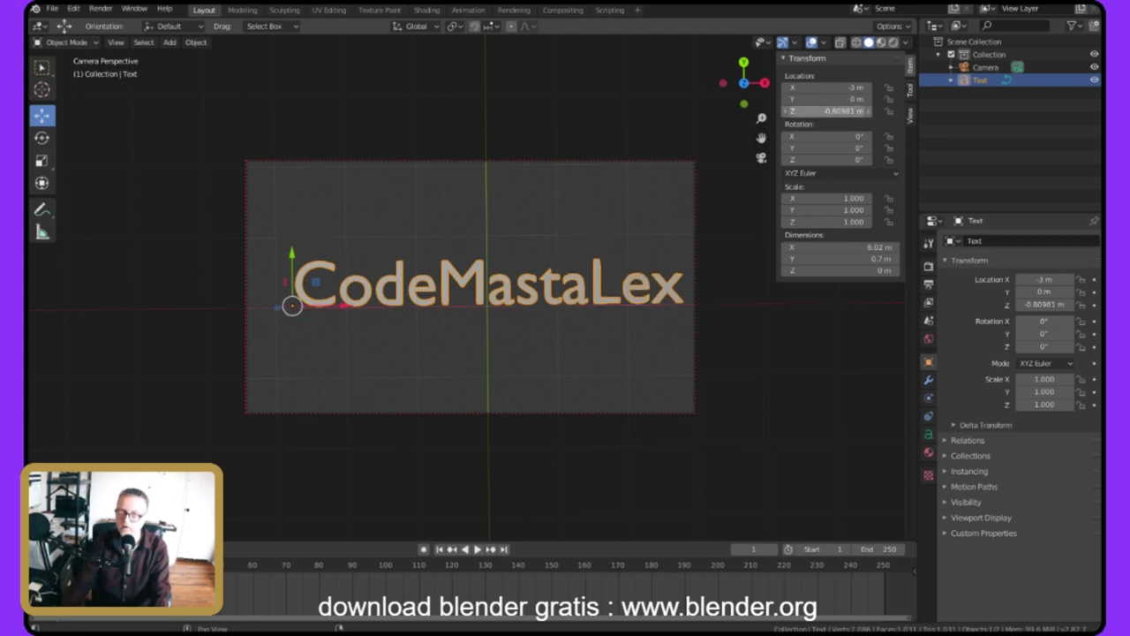
{"action": "left_click", "coordinate": [799, 111]}
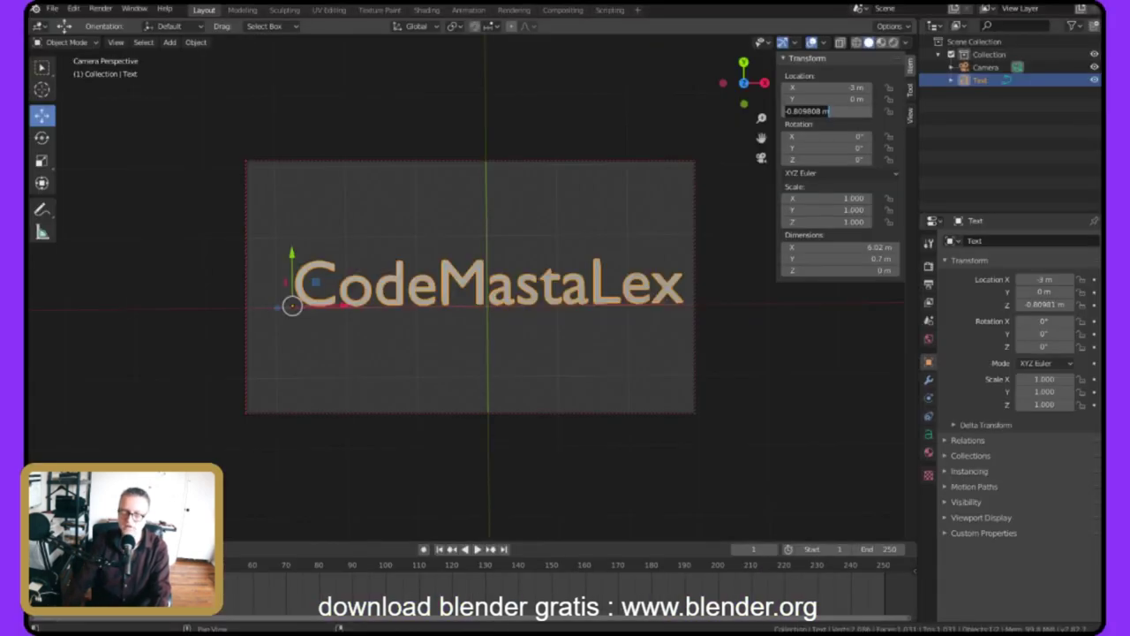
{"action": "type", "text": "1"}
{"action": "key", "text": "Return"}
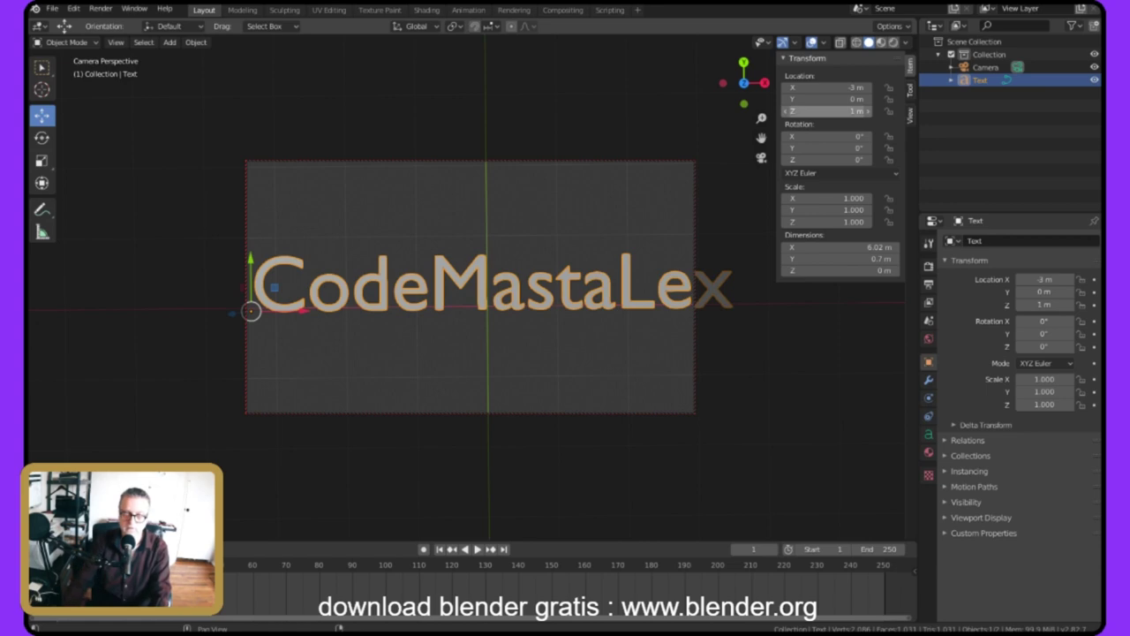
Adjust the locked camera's distance and position so the whole CodeMastaLex text fits centered in its frame.
{"action": "scroll", "coordinate": [350, 143], "scroll_direction": "down", "scroll_amount": 3}
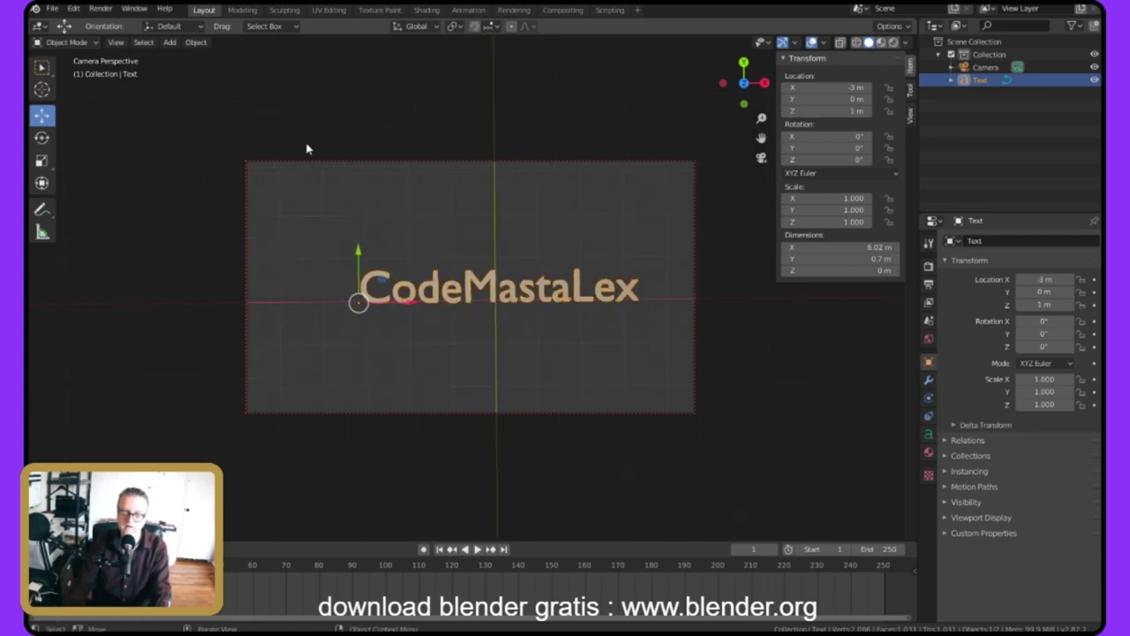
{"action": "scroll", "coordinate": [309, 147], "scroll_direction": "up", "scroll_amount": 2}
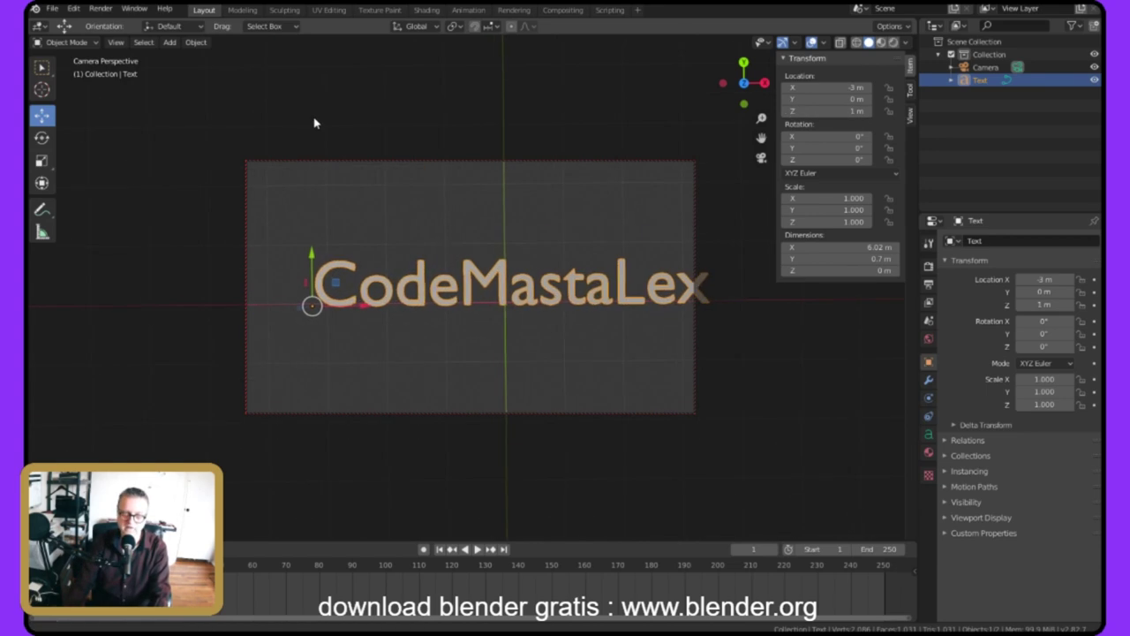
{"action": "middle_click_drag", "start_coordinate": [314, 124], "coordinate": [252, 123], "text": "shift"}
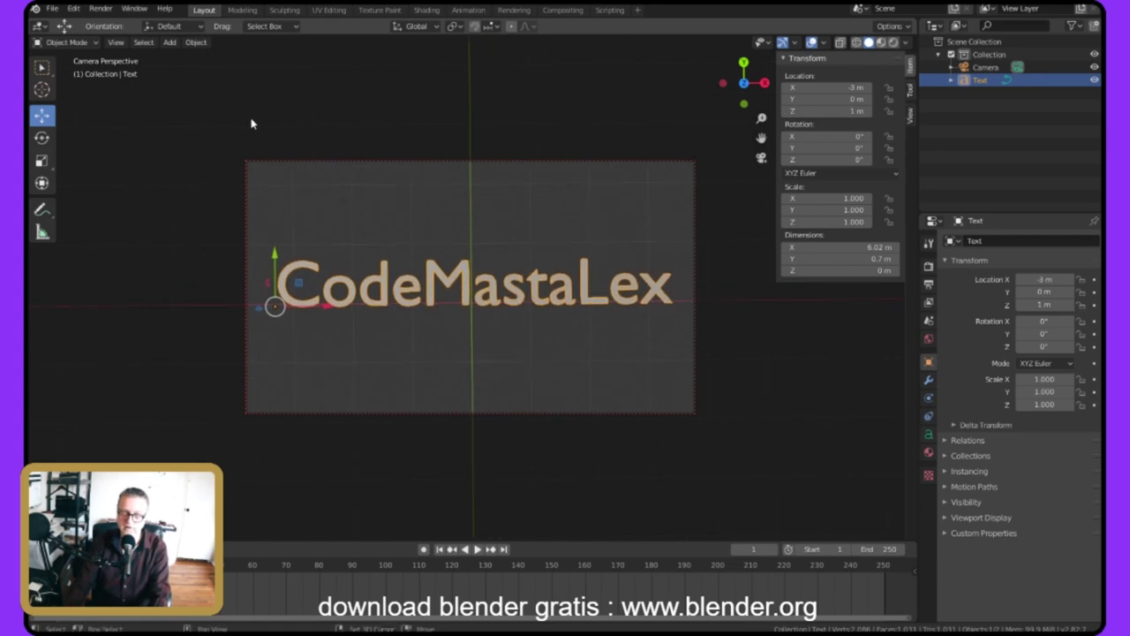
{"action": "middle_click_drag", "start_coordinate": [313, 89], "coordinate": [315, 90]}
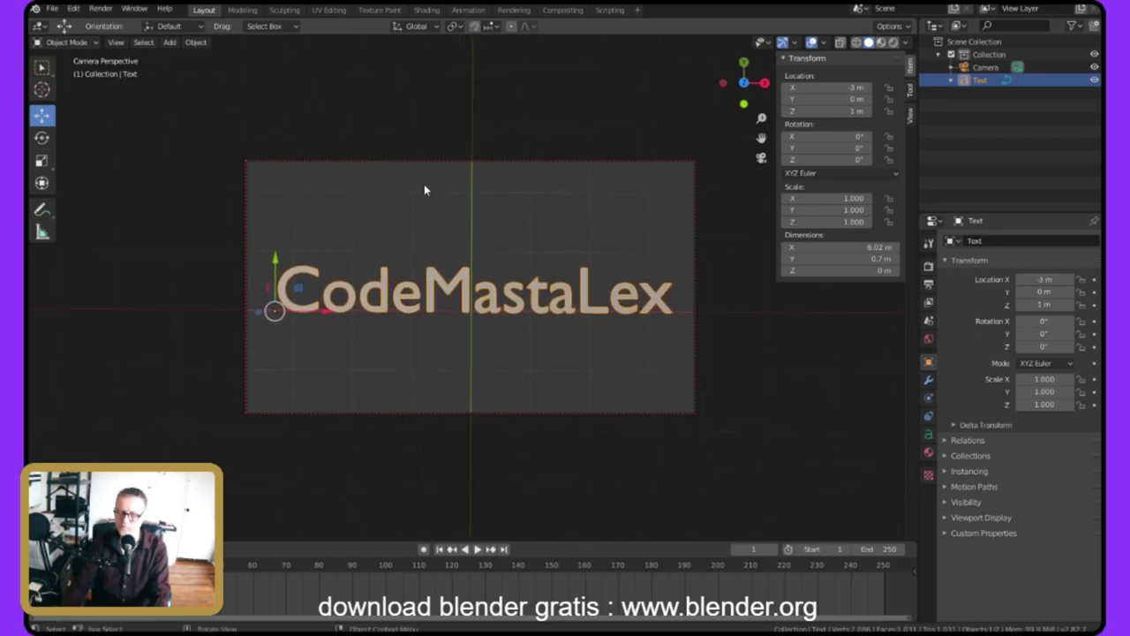
Render the current frame as an image and view the entire render result.
{"action": "left_click", "coordinate": [101, 9]}
{"action": "left_click", "coordinate": [123, 22]}
{"action": "key", "text": "alt+Tab"}
{"action": "key", "text": "alt+Tab"}
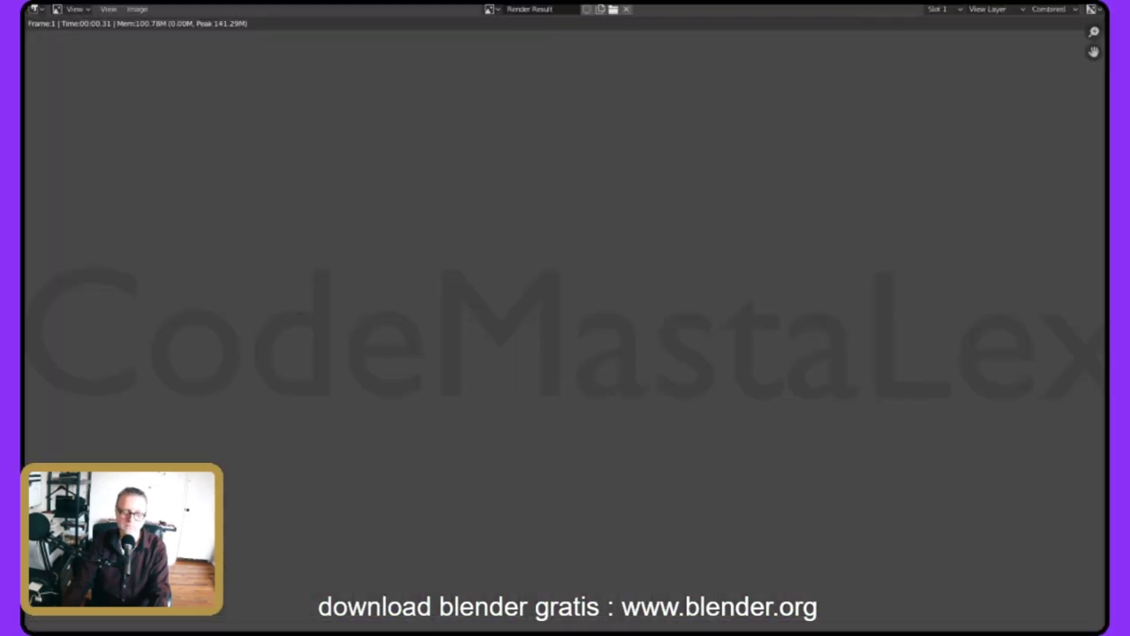
{"action": "scroll", "coordinate": [238, 66], "scroll_direction": "down", "scroll_amount": 4}
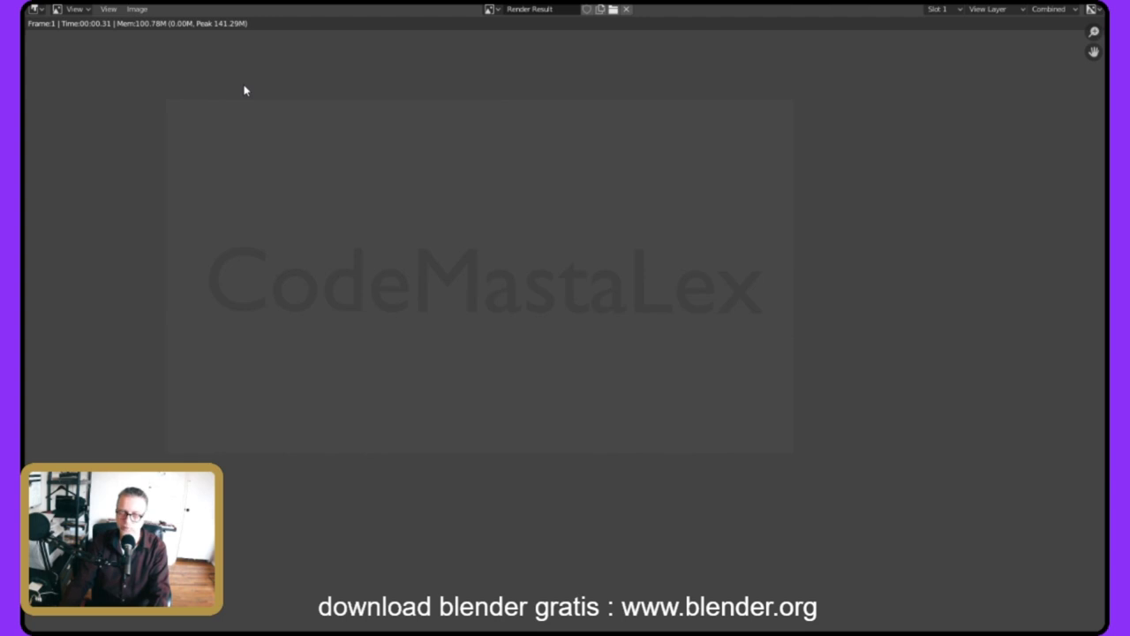
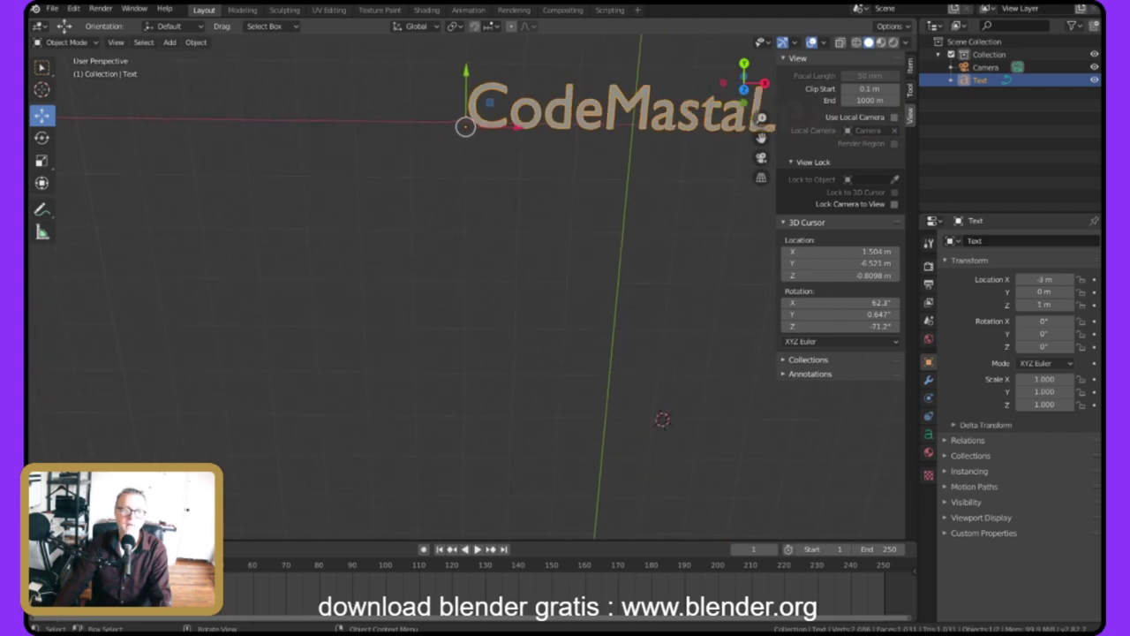
Try to convert the text object to a mesh.
{"action": "middle_click_drag", "start_coordinate": [578, 141], "coordinate": [542, 141]}
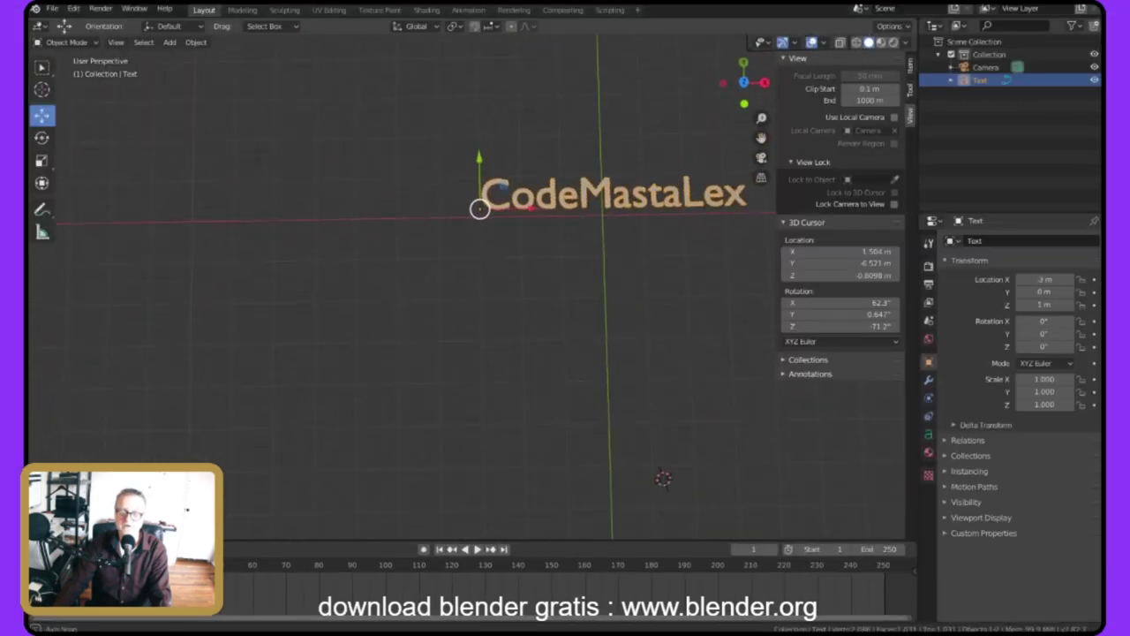
{"action": "scroll", "coordinate": [542, 141], "scroll_direction": "up", "scroll_amount": 2}
{"action": "right_click", "coordinate": [433, 202]}
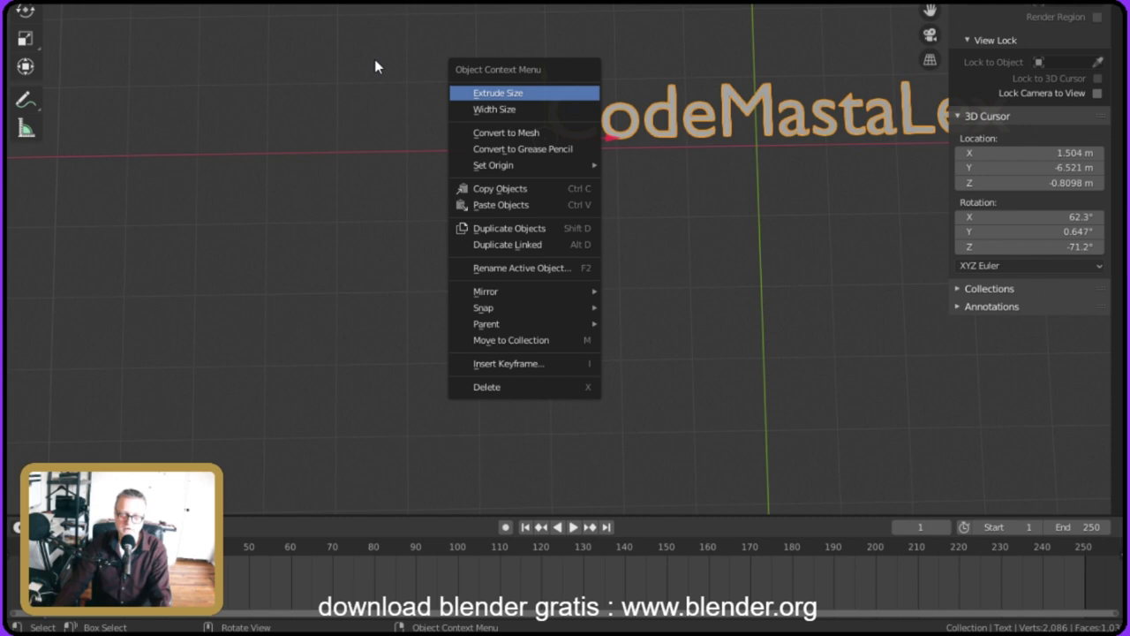
{"action": "key", "text": "Down"}
{"action": "key", "text": "Down"}
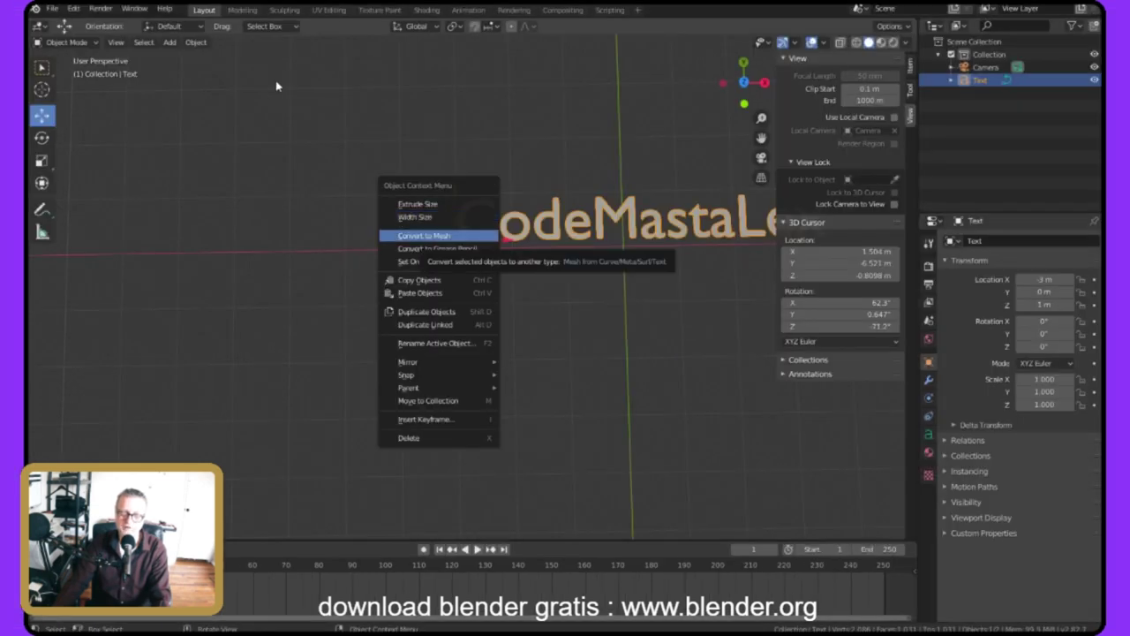
{"action": "key", "text": "Return"}
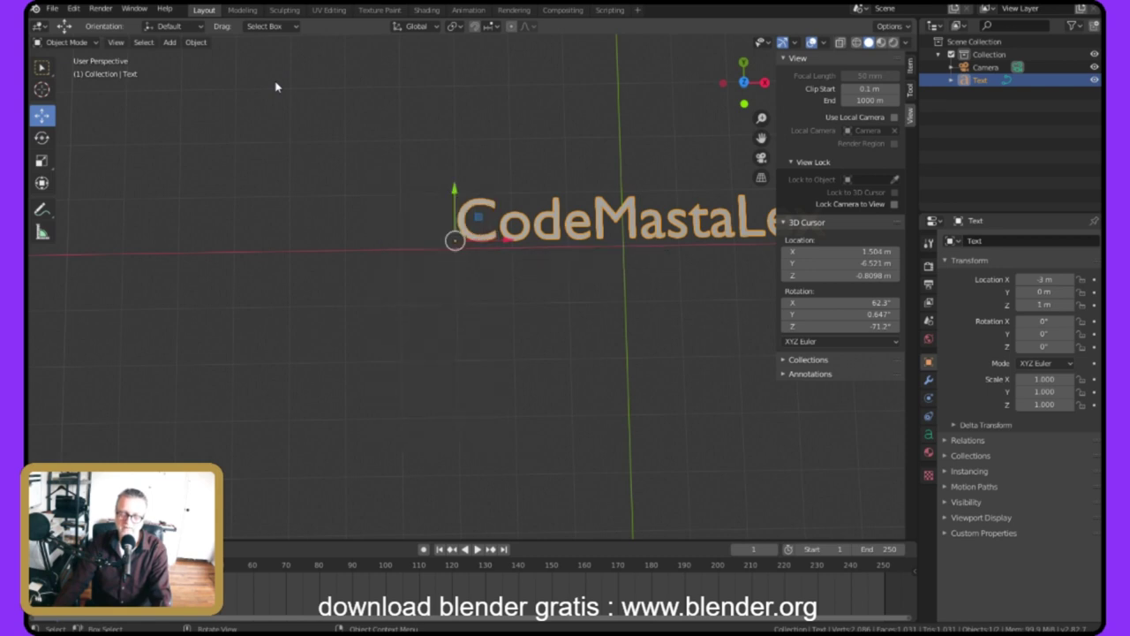
Erase and retype the final x of the text in Edit Mode, and return to Object Mode.
{"action": "key", "text": "Tab"}
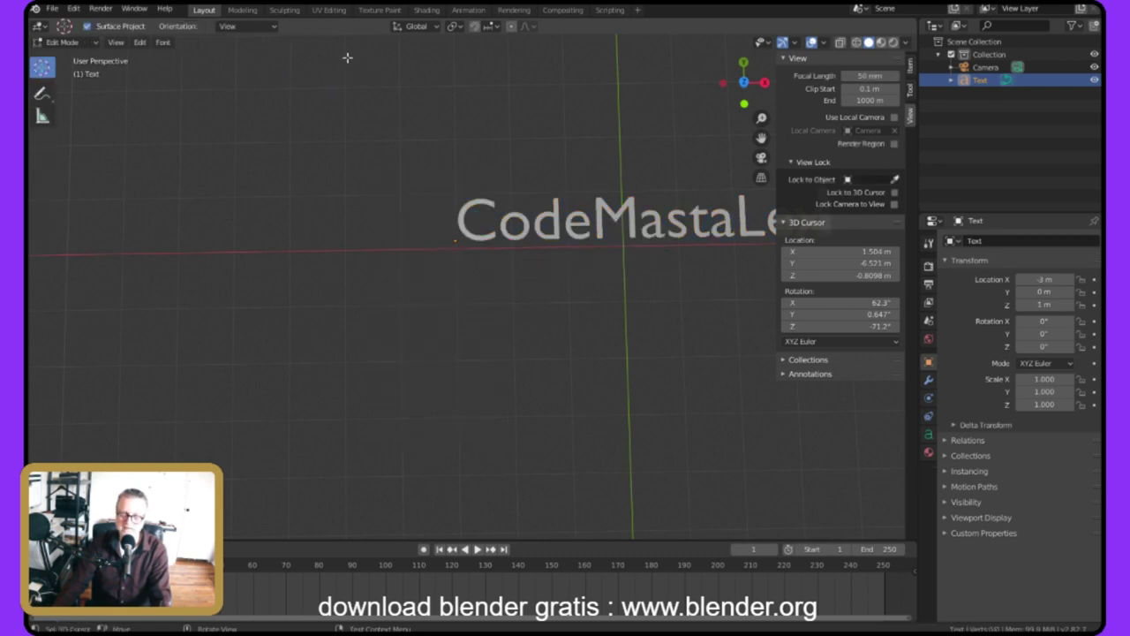
{"action": "middle_click_drag", "start_coordinate": [306, 156], "coordinate": [406, 130]}
{"action": "key", "text": "BackSpace"}
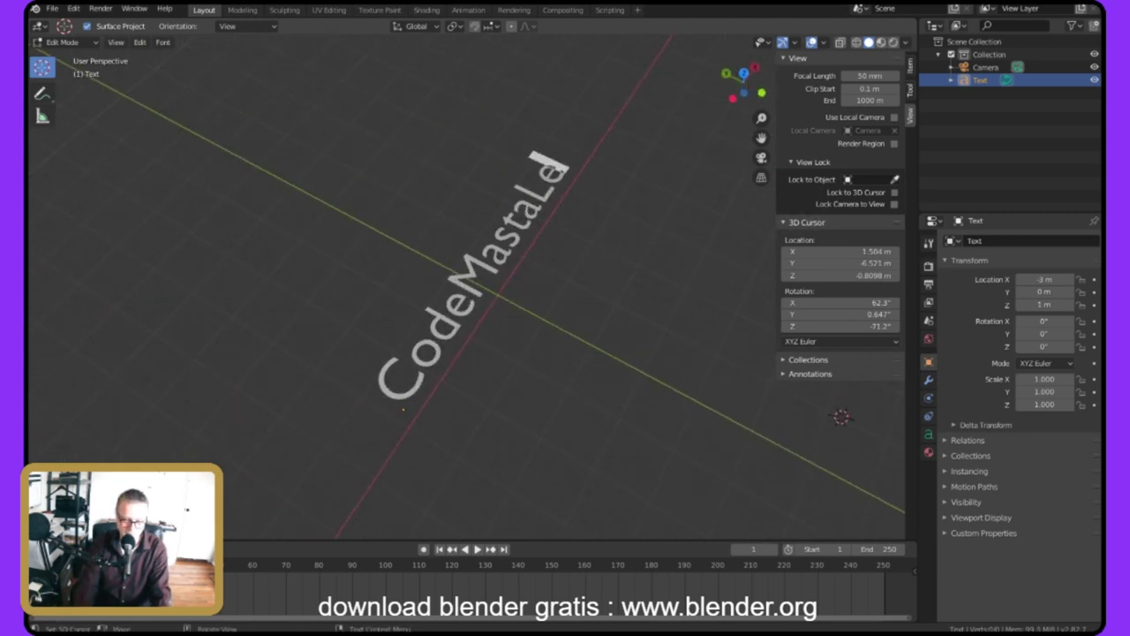
{"action": "type", "text": "x"}
{"action": "middle_click_drag", "start_coordinate": [400, 44], "coordinate": [78, 107]}
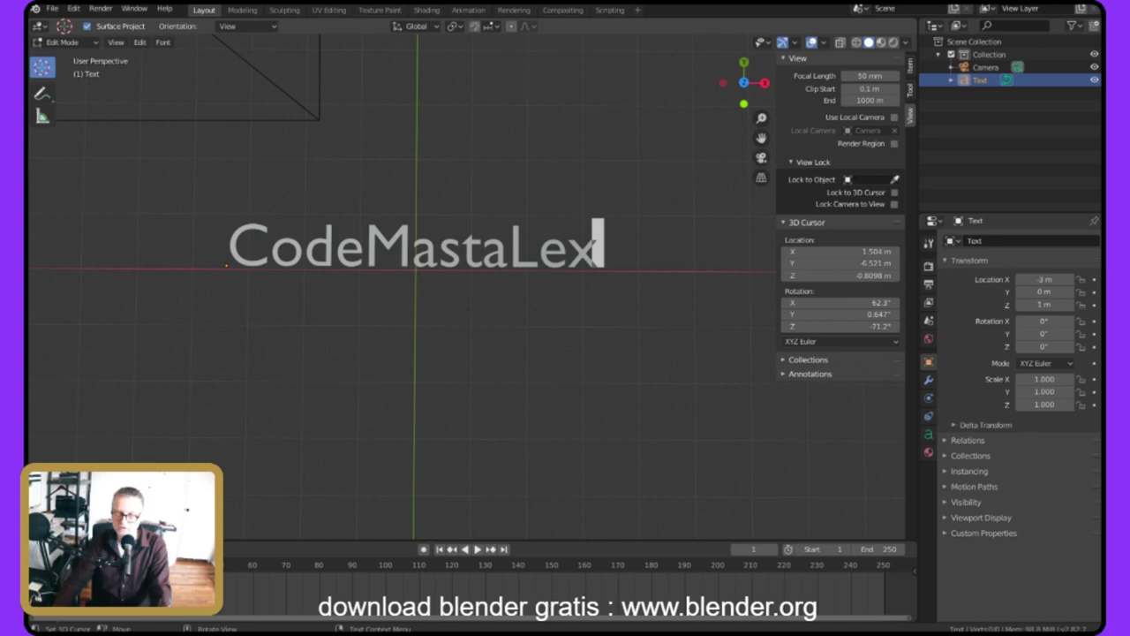
{"action": "key", "text": "Tab"}
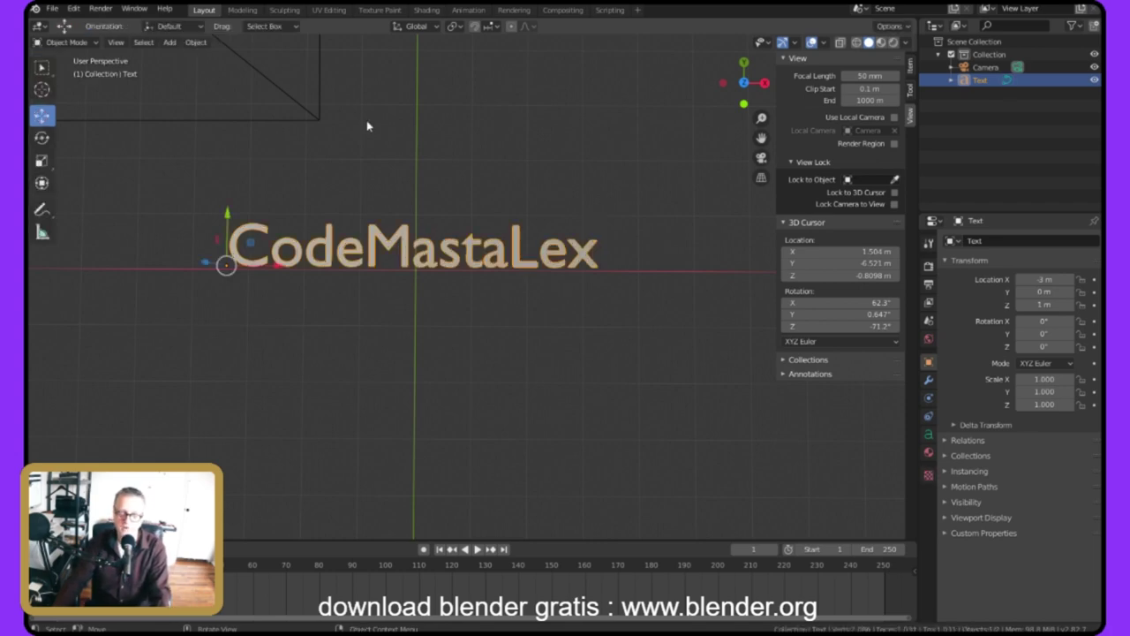
Convert the CodeMastaLex text object to a mesh in Object Mode.
{"action": "right_click", "coordinate": [476, 251]}
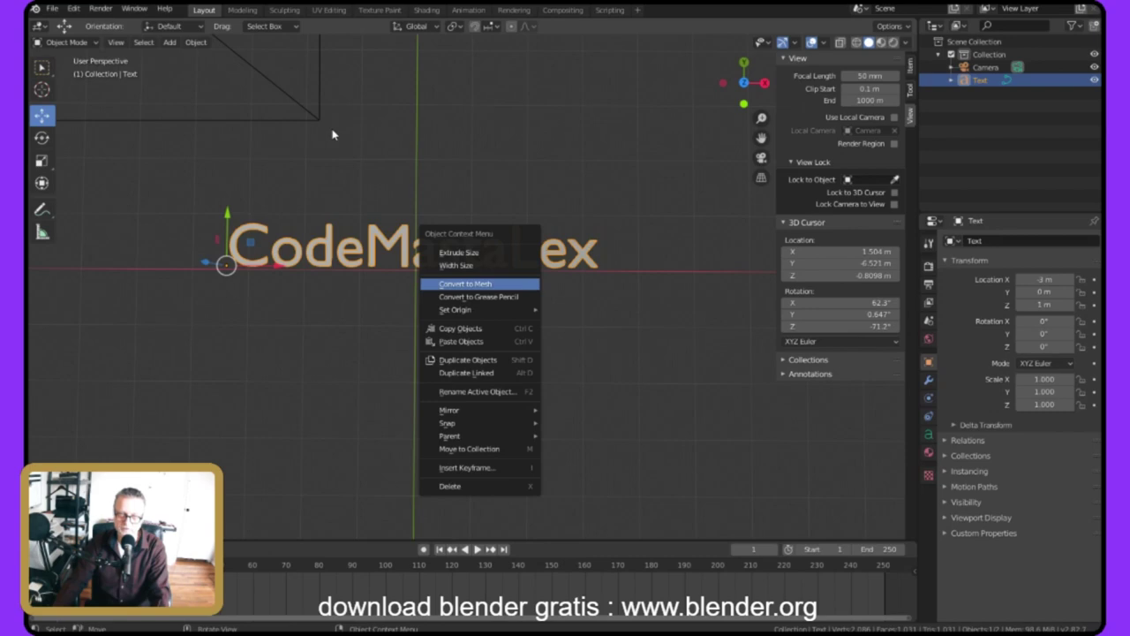
{"action": "key", "text": "Return"}
{"action": "middle_click_drag", "start_coordinate": [392, 65], "coordinate": [479, 97]}
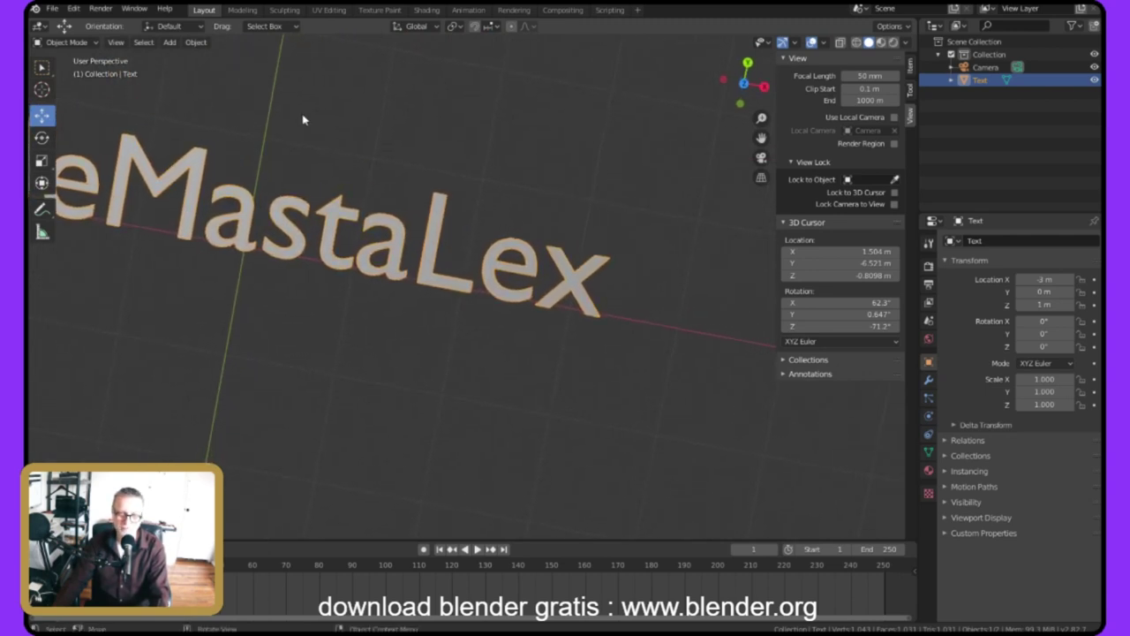
Zoom into a region around the final letter x of the mesh text, and return to a wider view.
{"action": "middle_click_drag", "start_coordinate": [291, 109], "coordinate": [333, 116]}
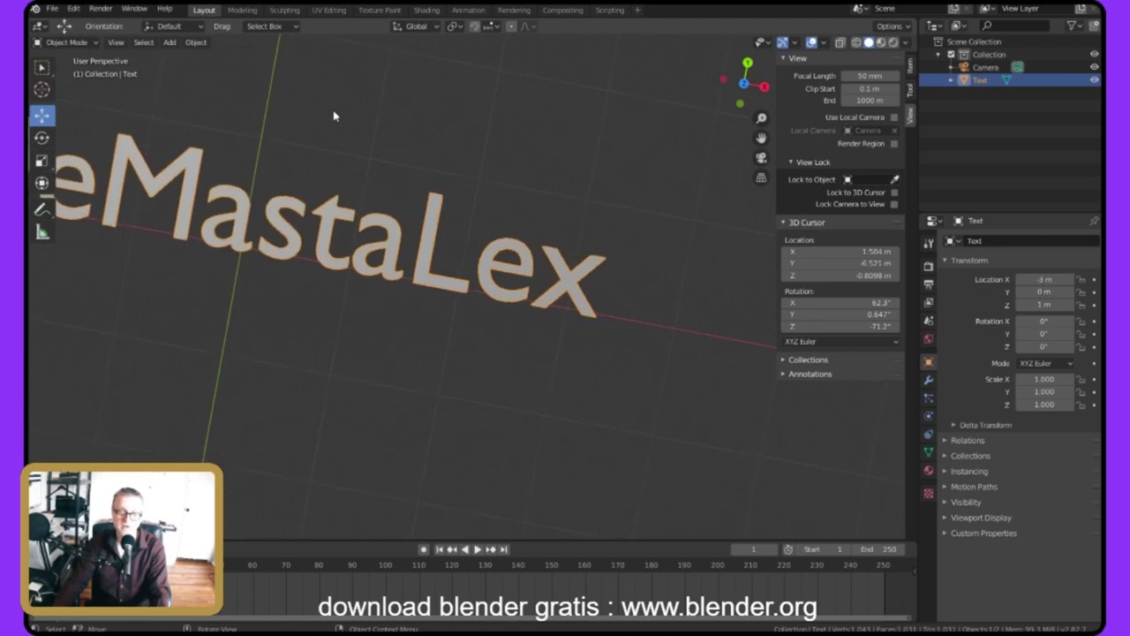
{"action": "key", "text": "shift"}
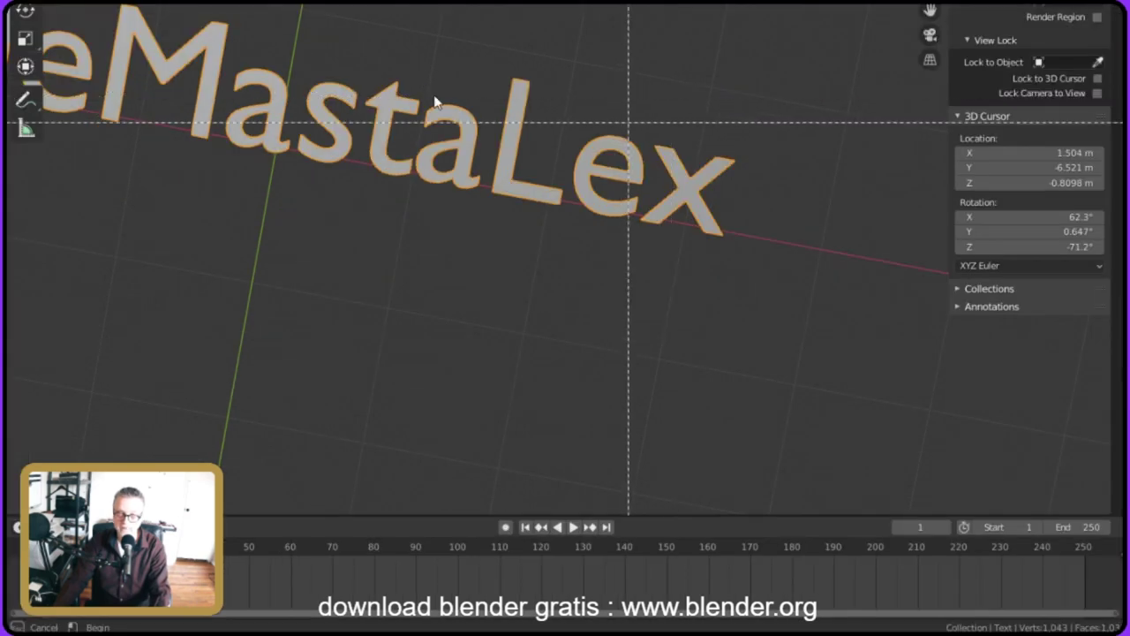
{"action": "key", "text": "shift+b"}
{"action": "left_click_drag", "start_coordinate": [617, 113], "coordinate": [758, 272]}
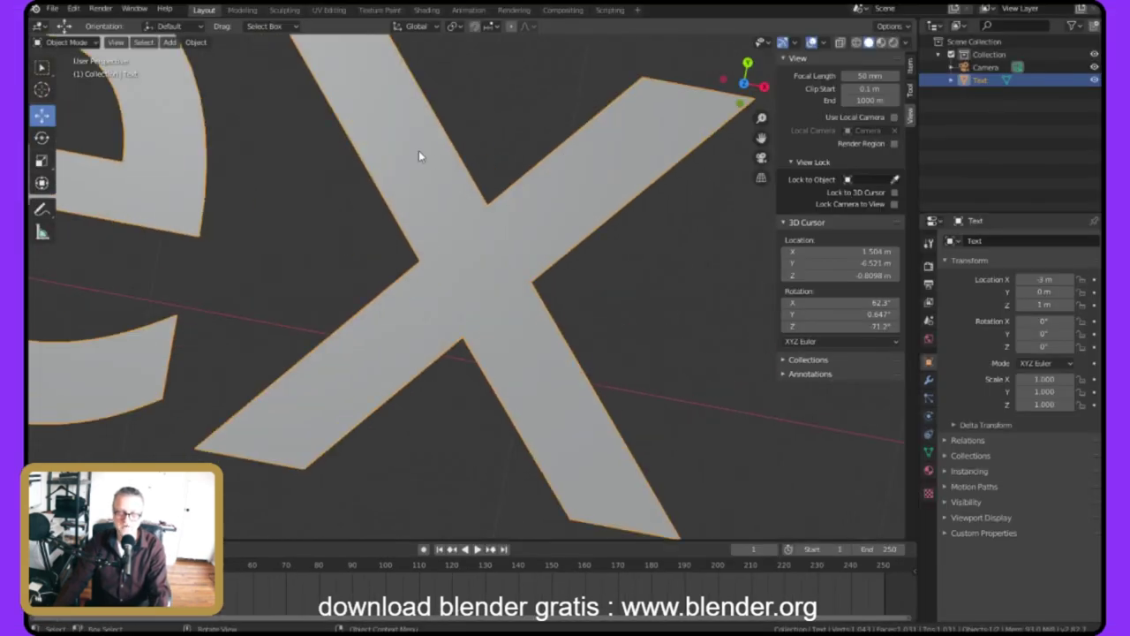
{"action": "scroll", "coordinate": [417, 151], "scroll_direction": "down", "scroll_amount": 4}
{"action": "middle_click_drag", "start_coordinate": [393, 118], "coordinate": [321, 118]}
{"action": "scroll", "coordinate": [361, 121], "scroll_direction": "down", "scroll_amount": 7}
{"action": "scroll", "coordinate": [371, 114], "scroll_direction": "down", "scroll_amount": 4}
{"action": "scroll", "coordinate": [334, 130], "scroll_direction": "up", "scroll_amount": 6}
{"action": "scroll", "coordinate": [332, 133], "scroll_direction": "down", "scroll_amount": 10}
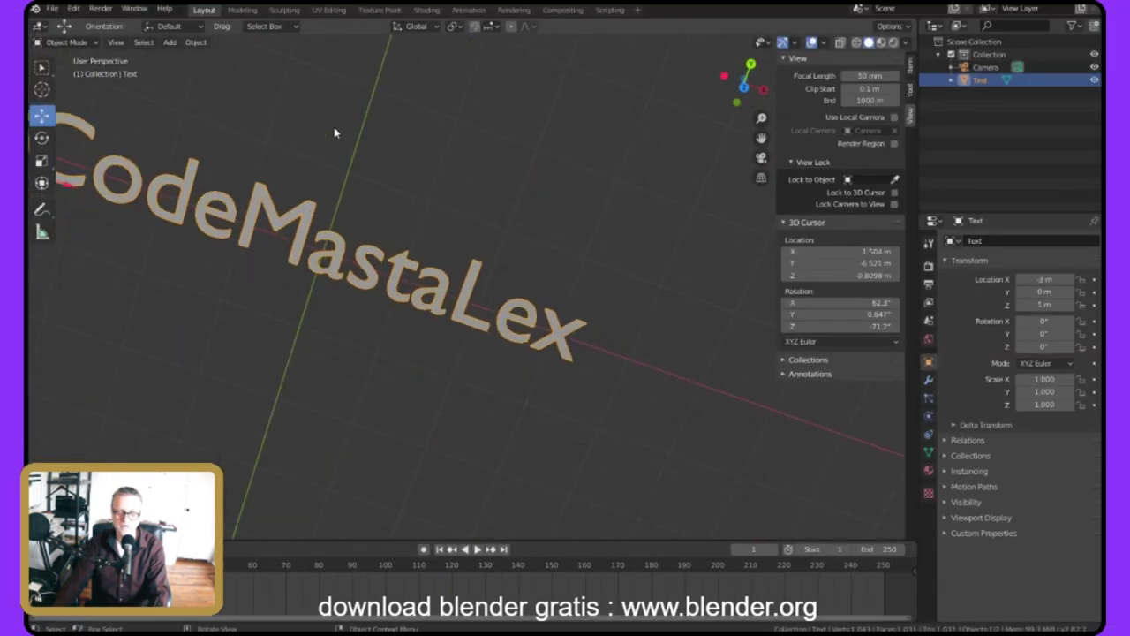
Zoom into a region around the letter L, and pull back to view the flat text from a low angle.
{"action": "scroll", "coordinate": [331, 144], "scroll_direction": "up", "scroll_amount": 8}
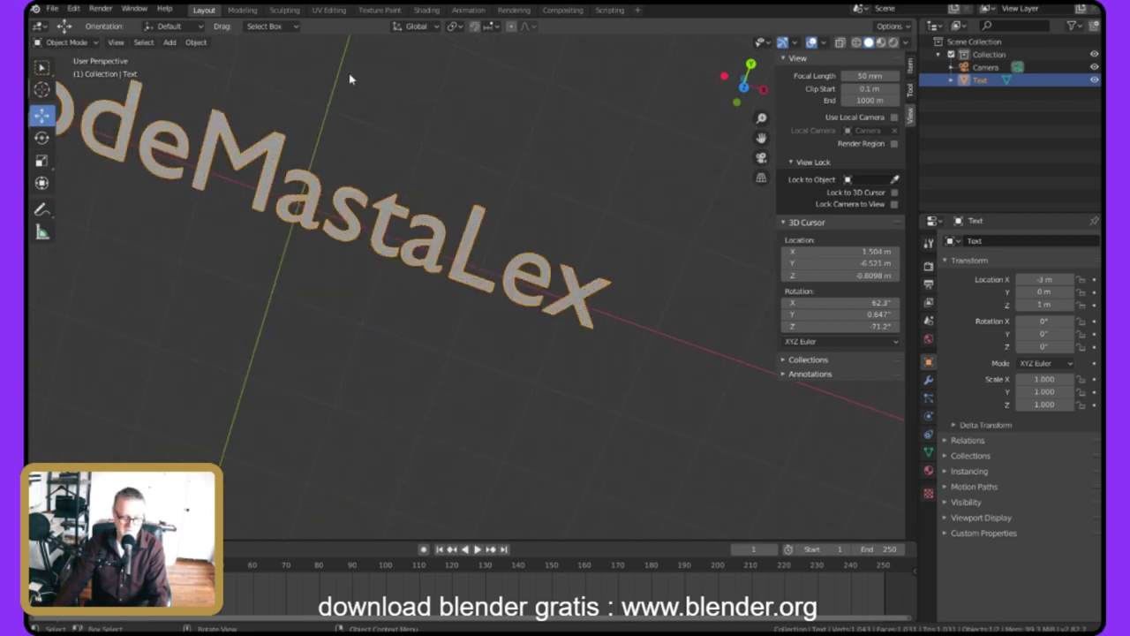
{"action": "key", "text": "b"}
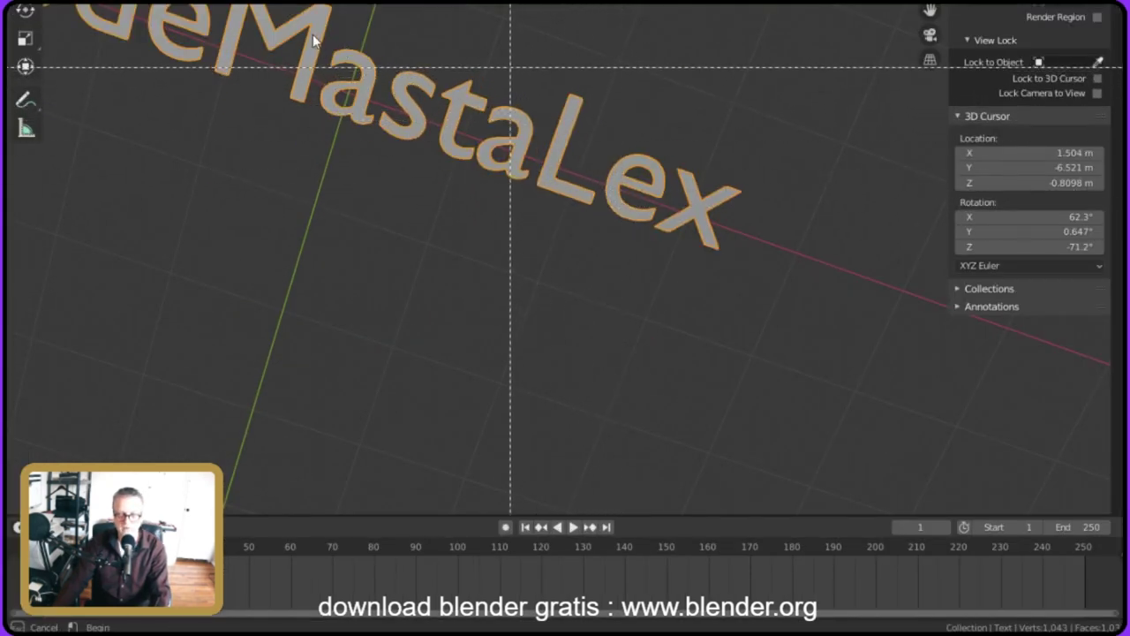
{"action": "left_click_drag", "start_coordinate": [312, 34], "coordinate": [443, 202]}
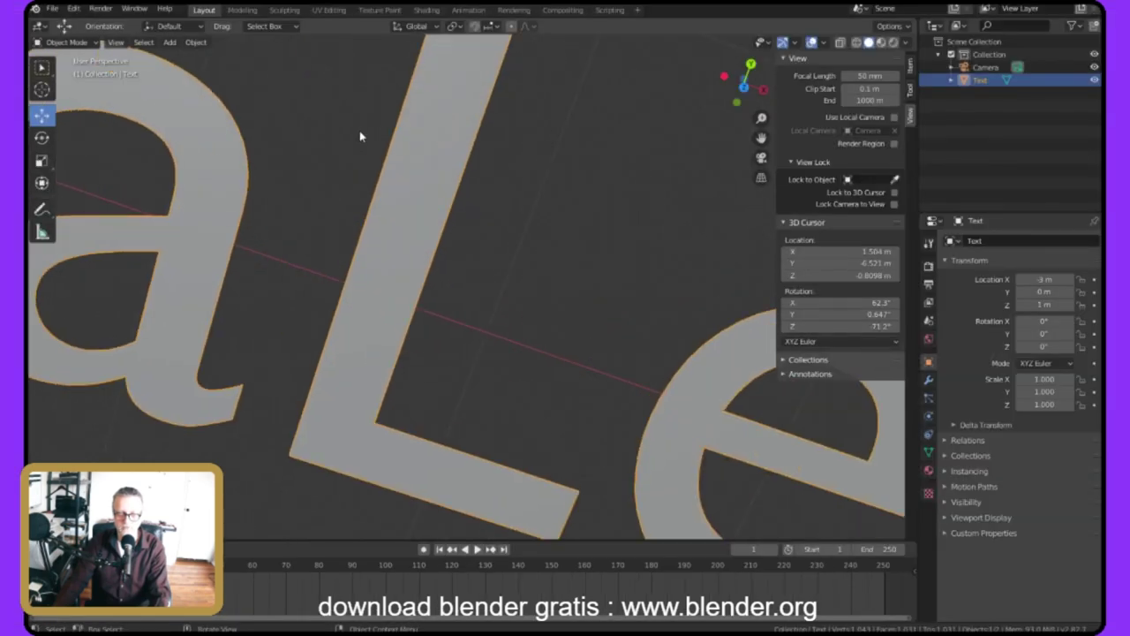
{"action": "scroll", "coordinate": [327, 117], "scroll_direction": "down", "scroll_amount": 4}
{"action": "middle_click_drag", "start_coordinate": [327, 117], "coordinate": [272, 44]}
{"action": "scroll", "coordinate": [309, 90], "scroll_direction": "down", "scroll_amount": 8}
{"action": "scroll", "coordinate": [310, 79], "scroll_direction": "up", "scroll_amount": 5}
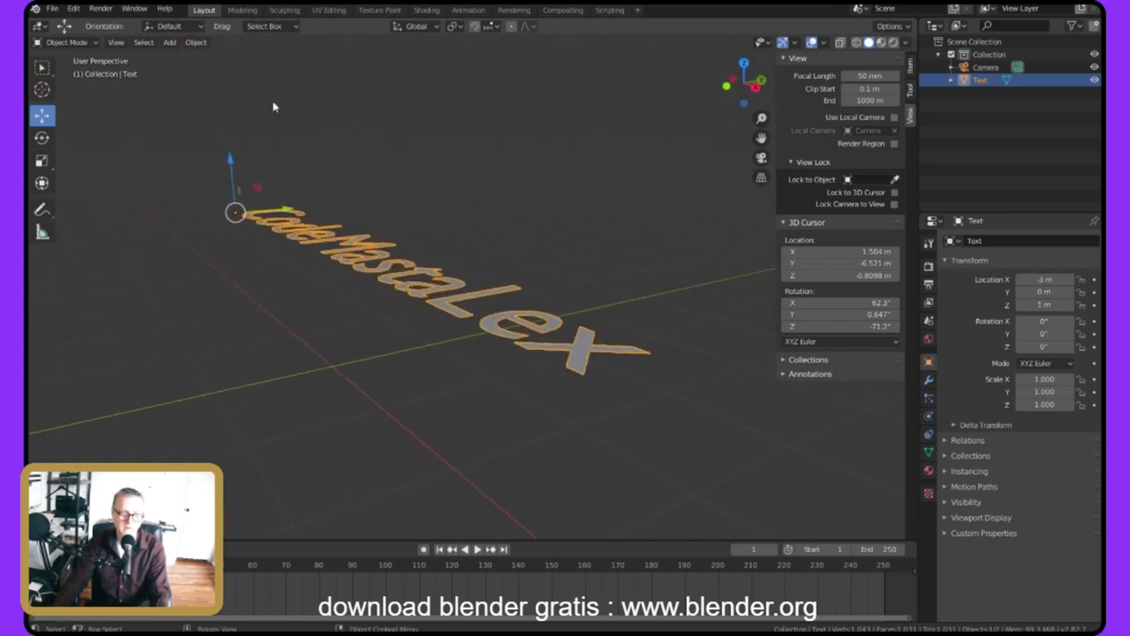
Extrude all faces of the CodeMastaLex mesh upward by about 0.07 m in Edit Mode, and return to Object Mode.
{"action": "key", "text": "Tab"}
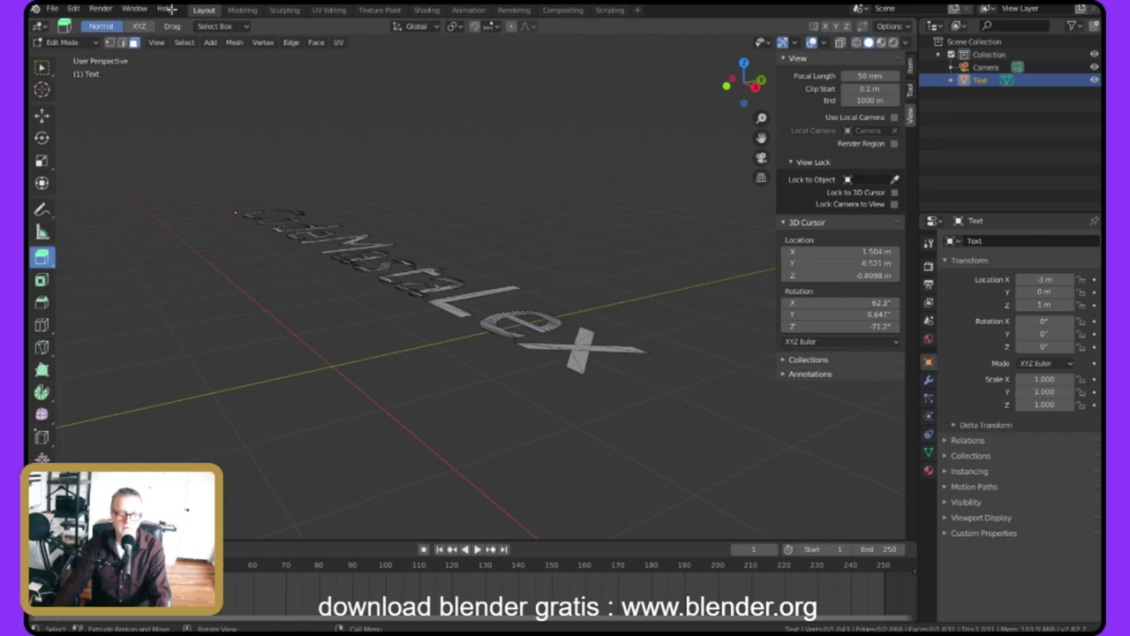
{"action": "left_click", "coordinate": [41, 68]}
{"action": "left_click_drag", "start_coordinate": [191, 147], "coordinate": [652, 406]}
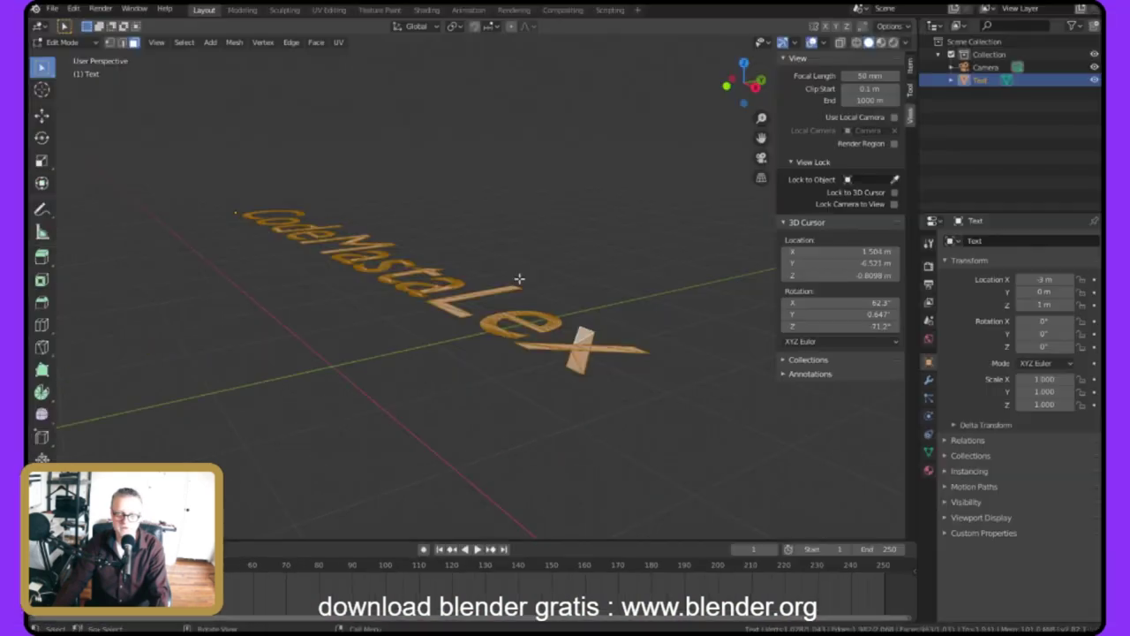
{"action": "key", "text": "e"}
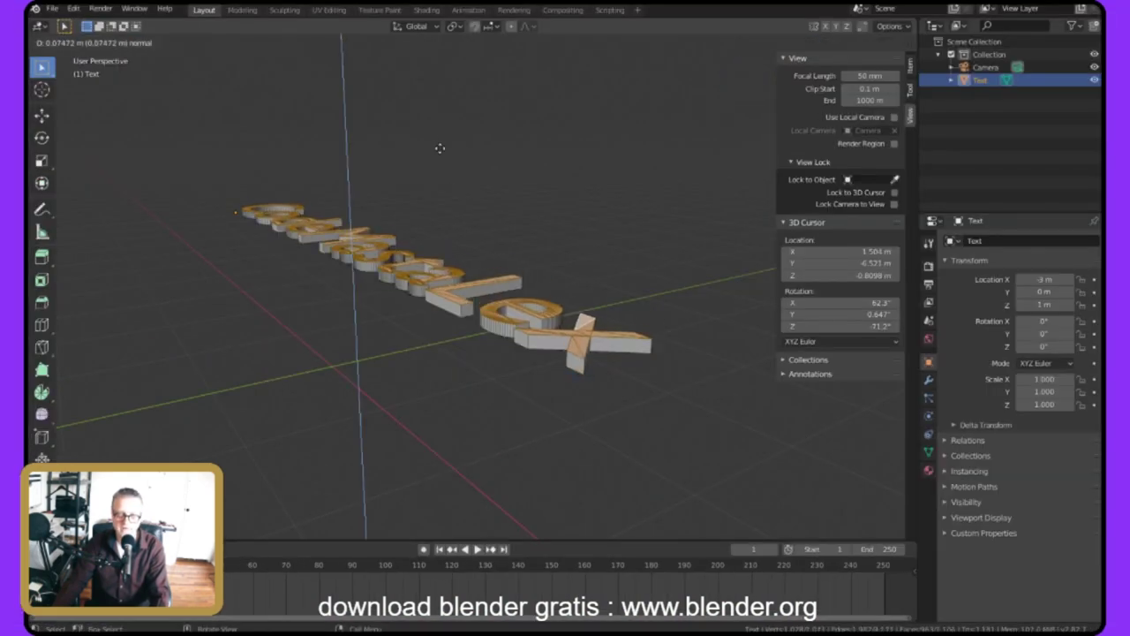
{"action": "left_click", "coordinate": [438, 151]}
{"action": "middle_click_drag", "start_coordinate": [303, 74], "coordinate": [270, 187]}
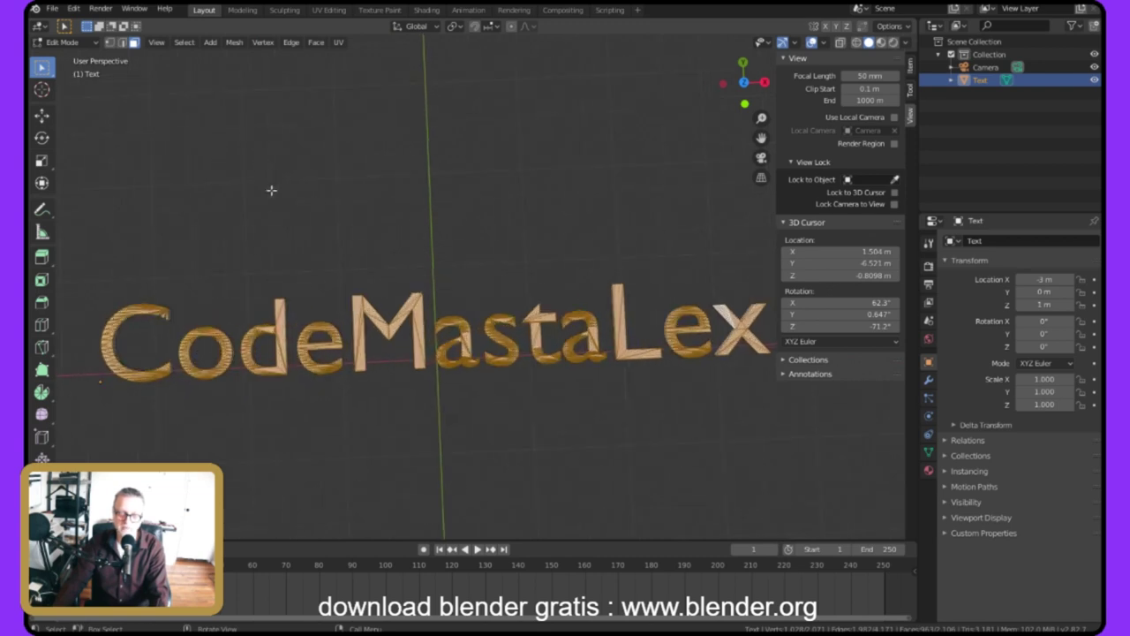
{"action": "key", "text": "Tab"}
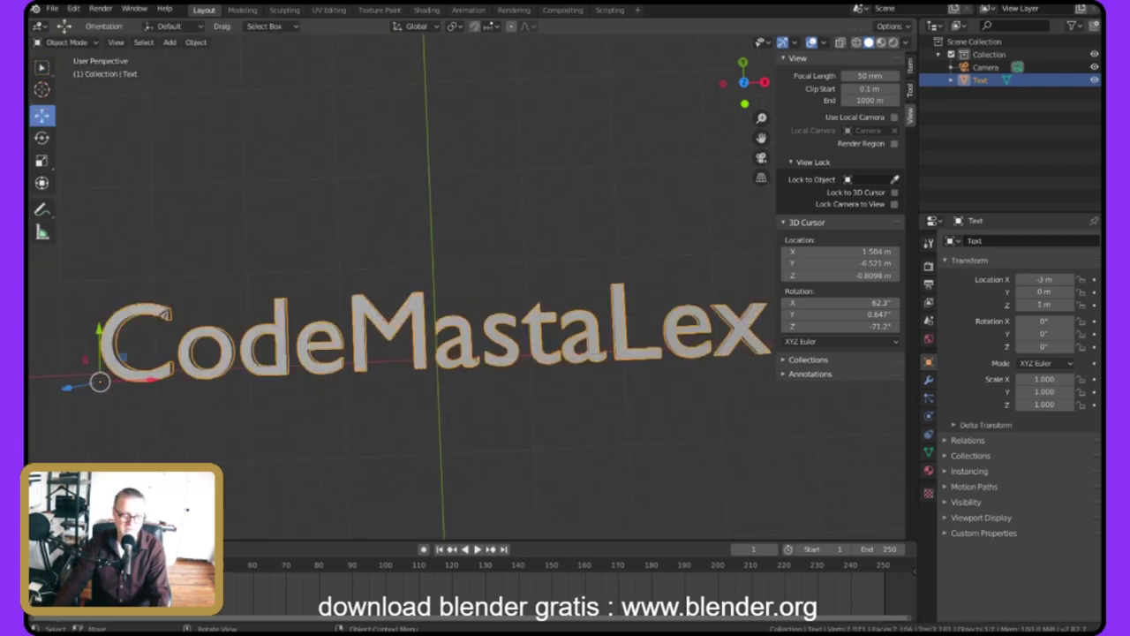
Inspect the extruded CodeMastaLex text from above, from below and up close.
{"action": "scroll", "coordinate": [214, 101], "scroll_direction": "down", "scroll_amount": 4}
{"action": "middle_click_drag", "start_coordinate": [215, 100], "coordinate": [262, 100]}
{"action": "scroll", "coordinate": [262, 99], "scroll_direction": "up", "scroll_amount": 1}
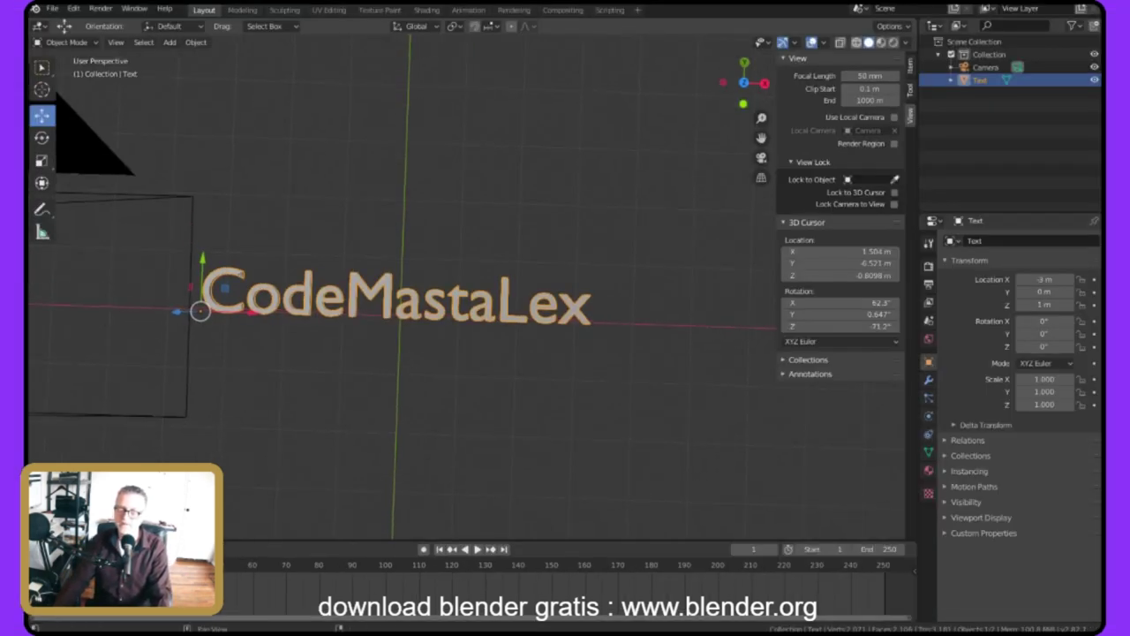
{"action": "middle_click_drag", "start_coordinate": [368, 98], "coordinate": [371, 39]}
{"action": "middle_click_drag", "start_coordinate": [477, 177], "coordinate": [380, 418]}
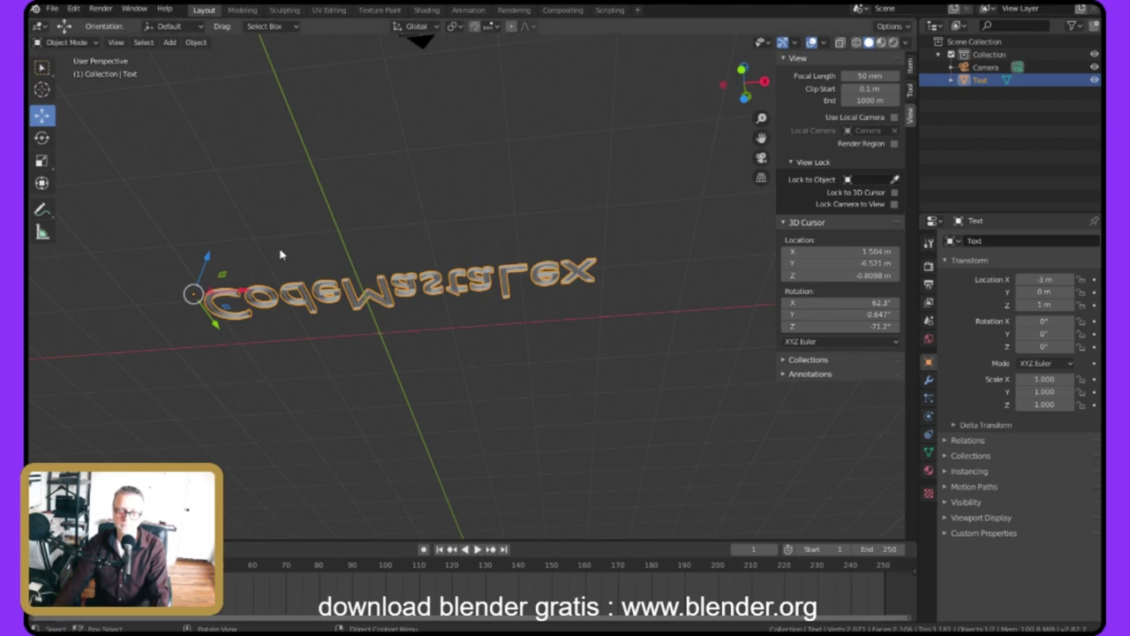
{"action": "scroll", "coordinate": [273, 153], "scroll_direction": "up", "scroll_amount": 6}
{"action": "middle_click_drag", "start_coordinate": [309, 123], "coordinate": [314, 285]}
{"action": "scroll", "coordinate": [306, 243], "scroll_direction": "down", "scroll_amount": 7}
{"action": "scroll", "coordinate": [300, 254], "scroll_direction": "up", "scroll_amount": 6}
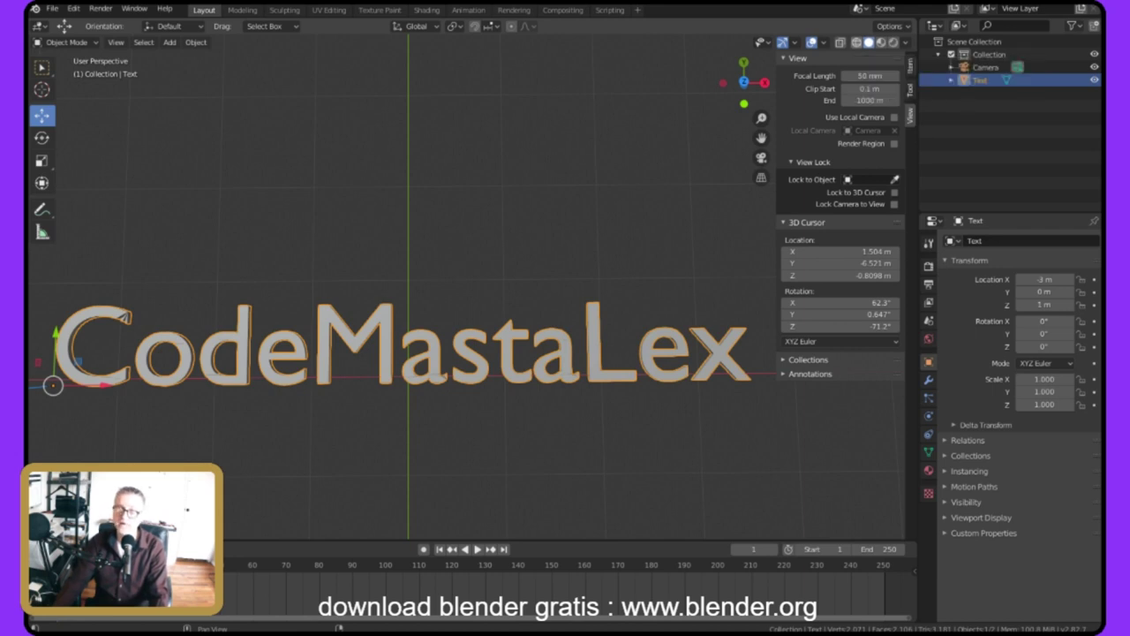
Examine the extruded text in Wireframe and Material Preview shading from several angles.
{"action": "left_click", "coordinate": [856, 41]}
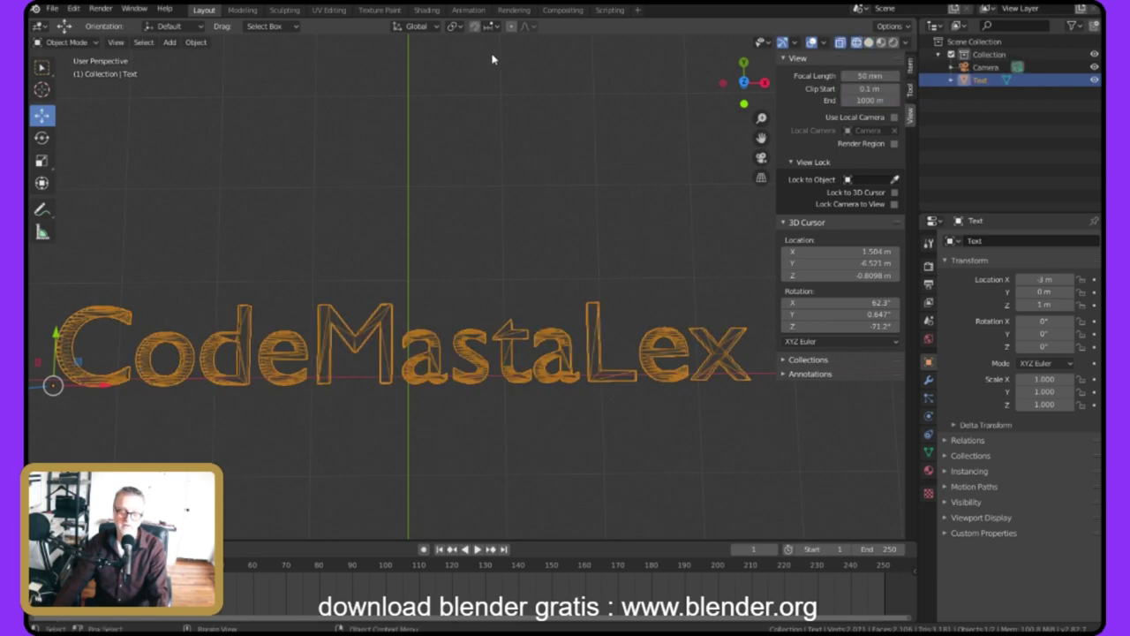
{"action": "mouse_move", "coordinate": [491, 55]}
{"action": "middle_mouse_down"}
{"action": "mouse_move", "coordinate": [530, 115]}
{"action": "mouse_move", "coordinate": [336, 35]}
{"action": "mouse_move", "coordinate": [360, 43]}
{"action": "mouse_move", "coordinate": [410, 128]}
{"action": "mouse_move", "coordinate": [404, 159]}
{"action": "mouse_move", "coordinate": [343, 61]}
{"action": "mouse_move", "coordinate": [426, 194]}
{"action": "mouse_move", "coordinate": [310, 194]}
{"action": "mouse_move", "coordinate": [326, 127]}
{"action": "mouse_move", "coordinate": [504, 42]}
{"action": "middle_mouse_up"}
{"action": "scroll", "coordinate": [408, 177], "scroll_direction": "down", "scroll_amount": 3}
{"action": "scroll", "coordinate": [418, 186], "scroll_direction": "up", "scroll_amount": 5}
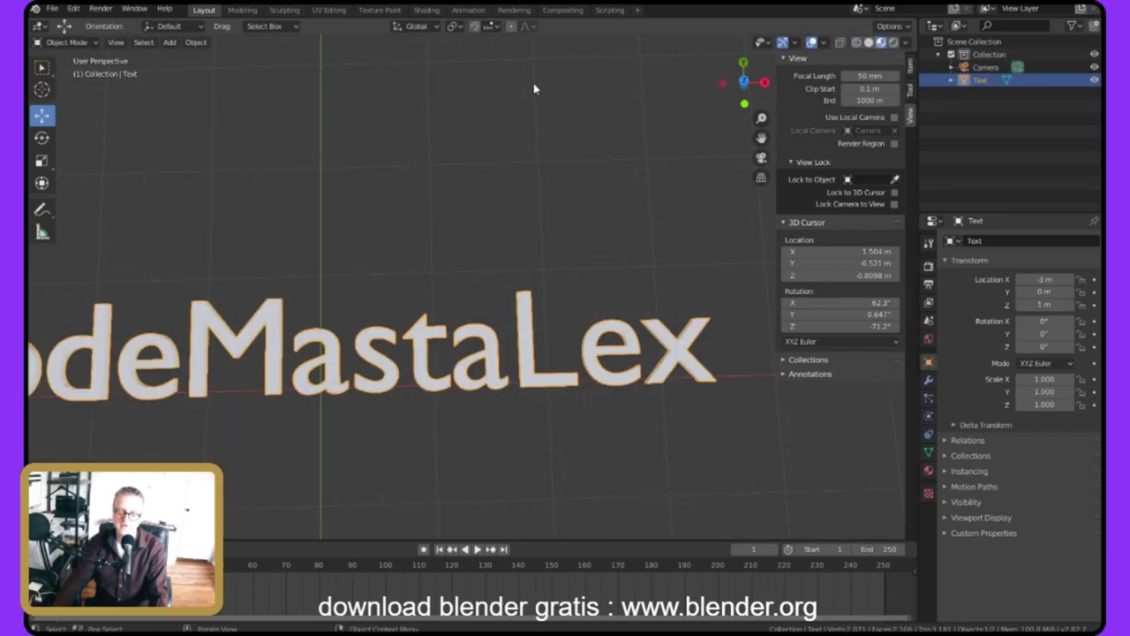
{"action": "middle_click_drag", "start_coordinate": [535, 89], "coordinate": [406, 150]}
{"action": "middle_click_drag", "start_coordinate": [488, 131], "coordinate": [543, 179]}
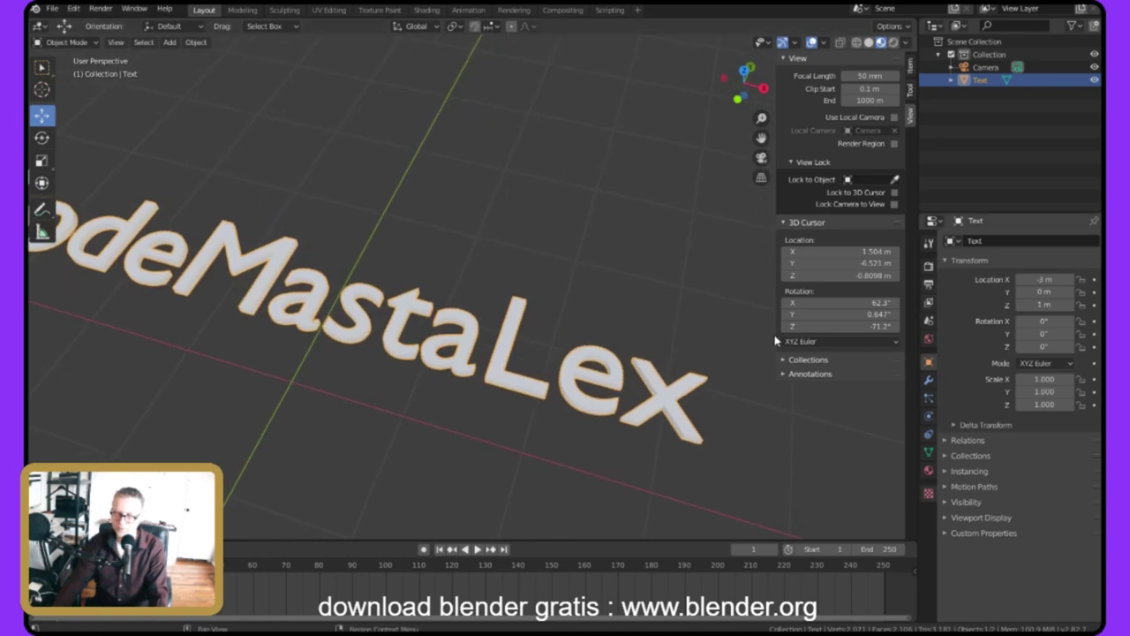
{"action": "middle_click_drag", "start_coordinate": [653, 242], "coordinate": [421, 147]}
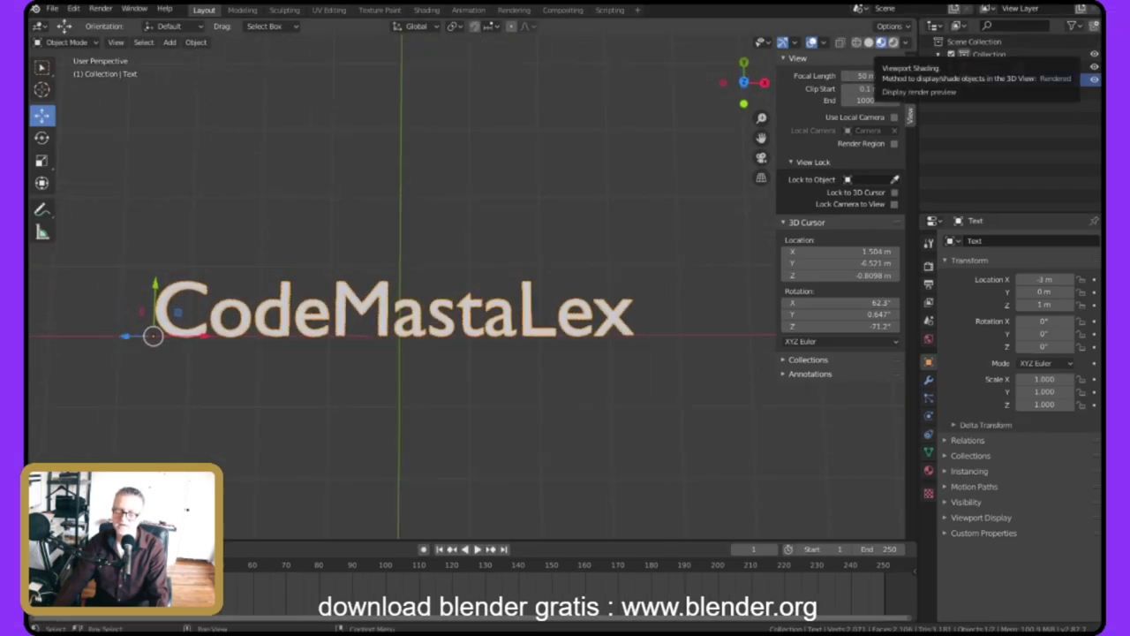
Switch the viewport to Rendered shading and view the text through the camera.
{"action": "left_click", "coordinate": [892, 43]}
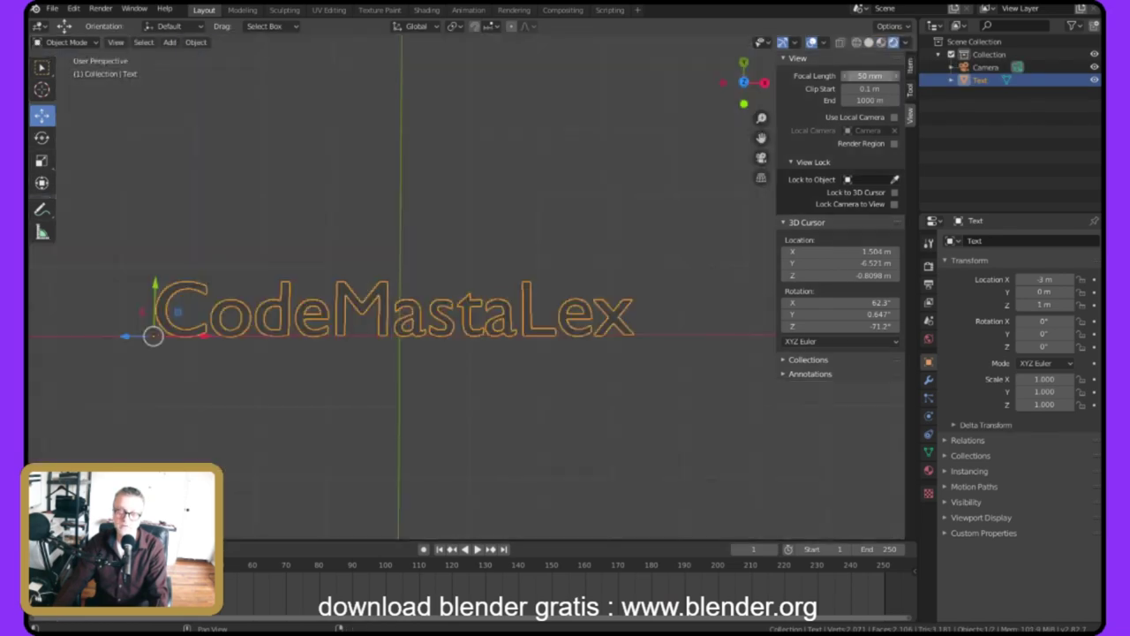
{"action": "mouse_move", "coordinate": [375, 40]}
{"action": "middle_mouse_down"}
{"action": "mouse_move", "coordinate": [384, 33]}
{"action": "mouse_move", "coordinate": [335, 176]}
{"action": "mouse_move", "coordinate": [429, 286]}
{"action": "mouse_move", "coordinate": [419, 129]}
{"action": "mouse_move", "coordinate": [293, 68]}
{"action": "middle_mouse_up"}
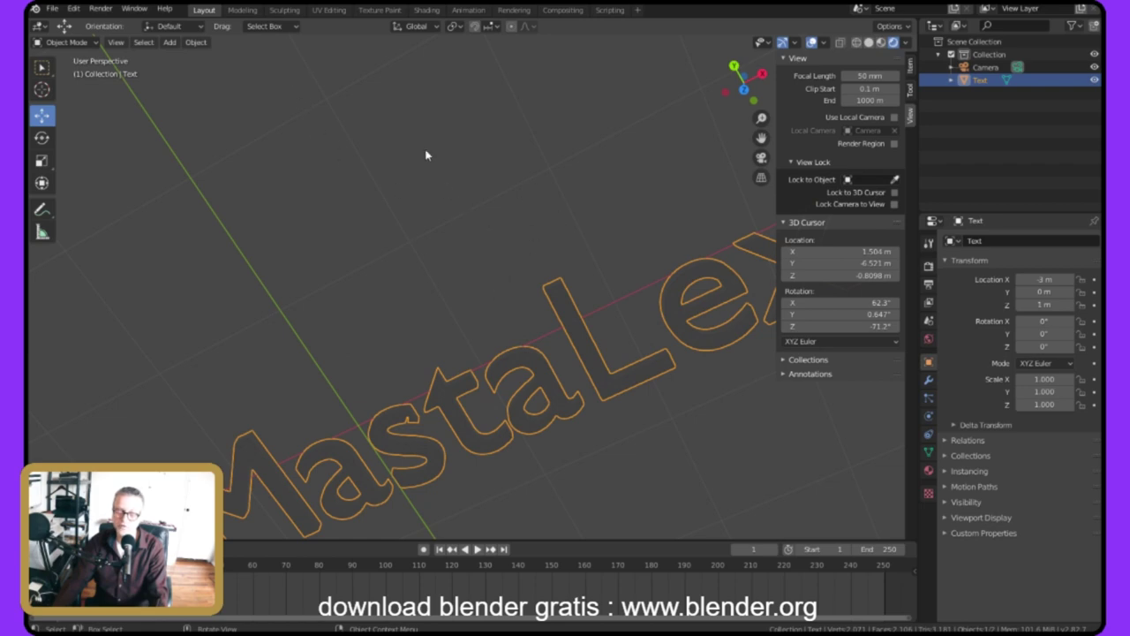
{"action": "key", "text": "KP_0"}
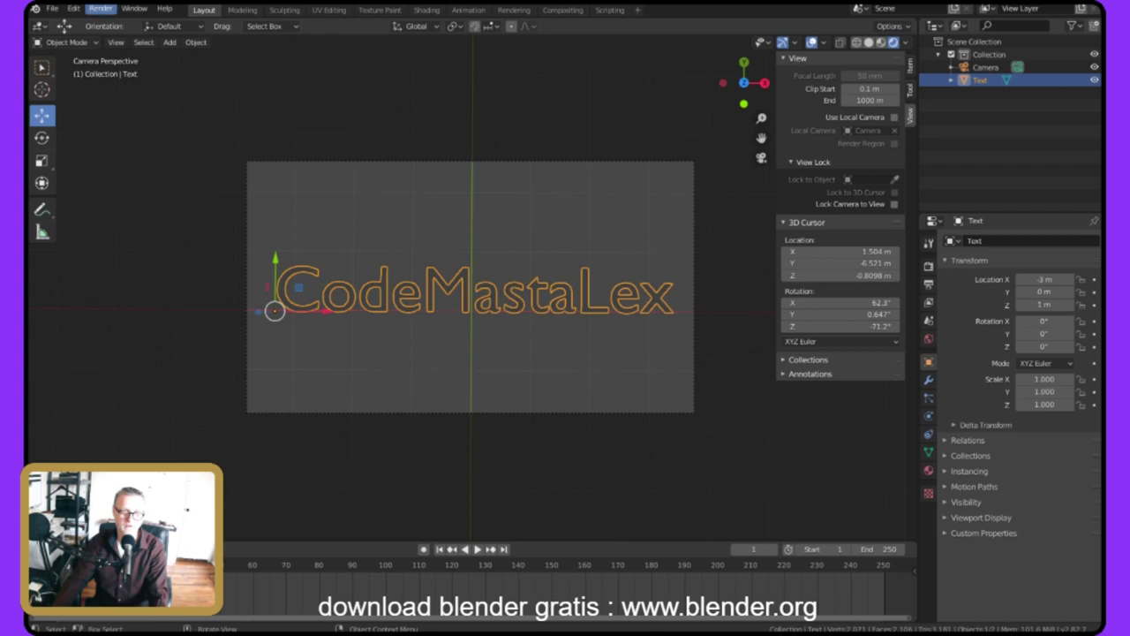
Render the current frame of the extruded text and close the render result.
{"action": "left_click", "coordinate": [101, 8]}
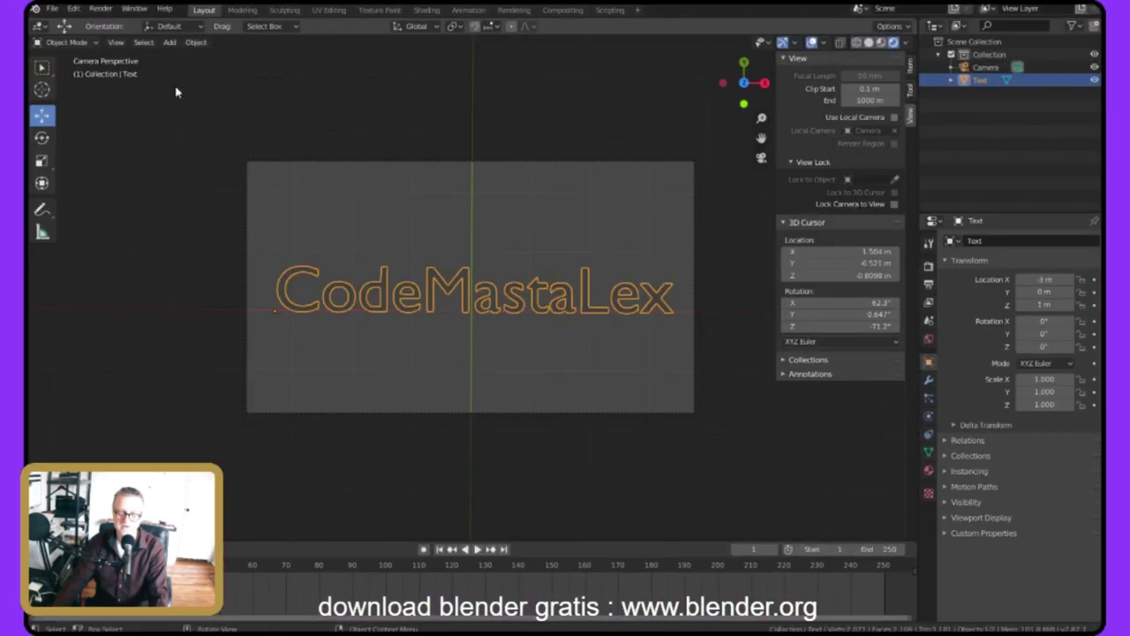
{"action": "key", "text": "F12"}
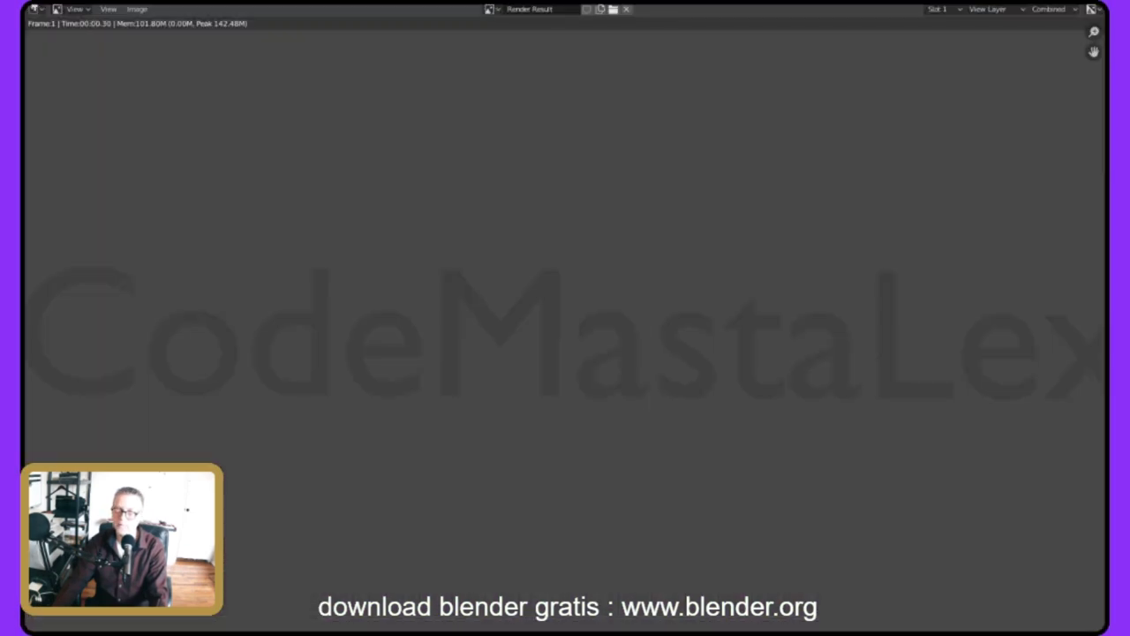
{"action": "key", "text": "Escape"}
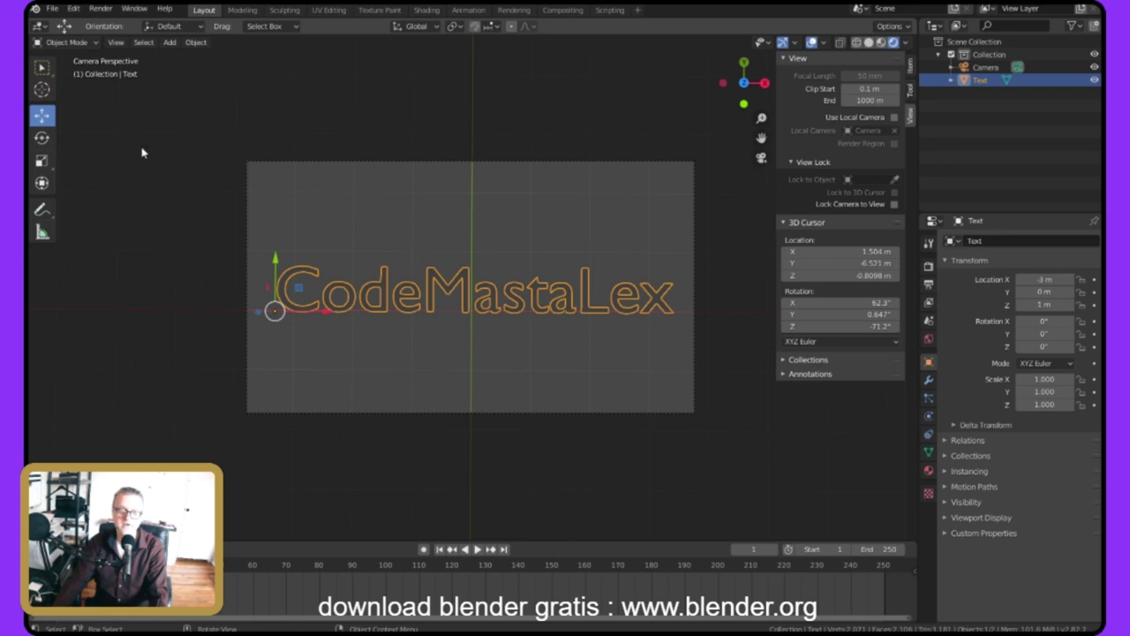
Deselect all objects and examine the rendered-shading scene from outside the camera.
{"action": "key", "text": "alt+a"}
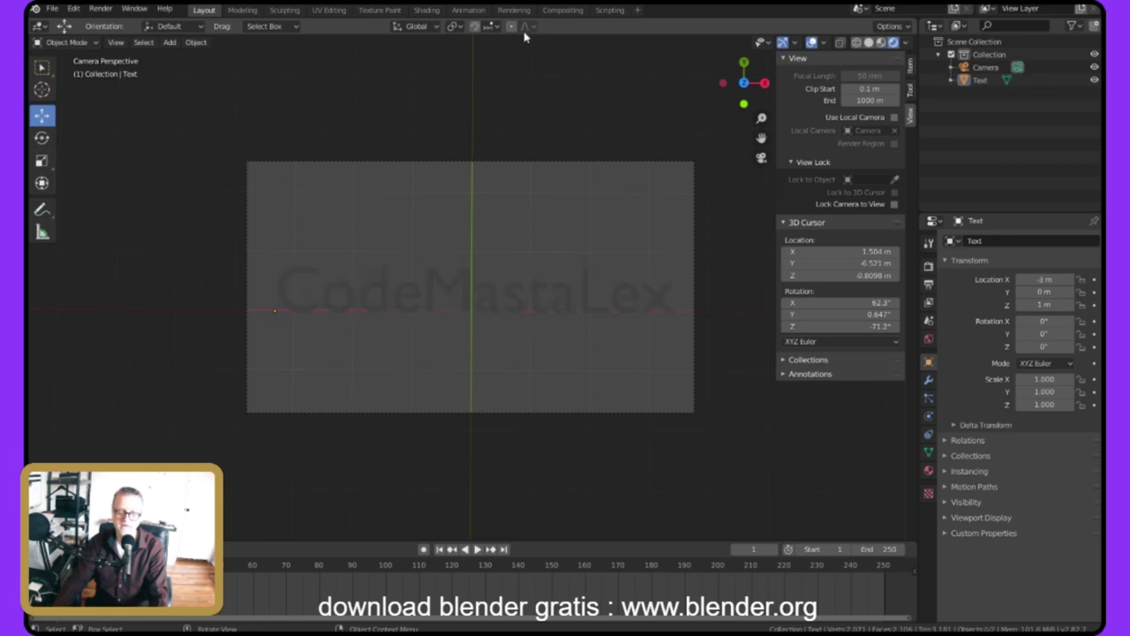
{"action": "middle_click_drag", "start_coordinate": [482, 72], "coordinate": [339, 126]}
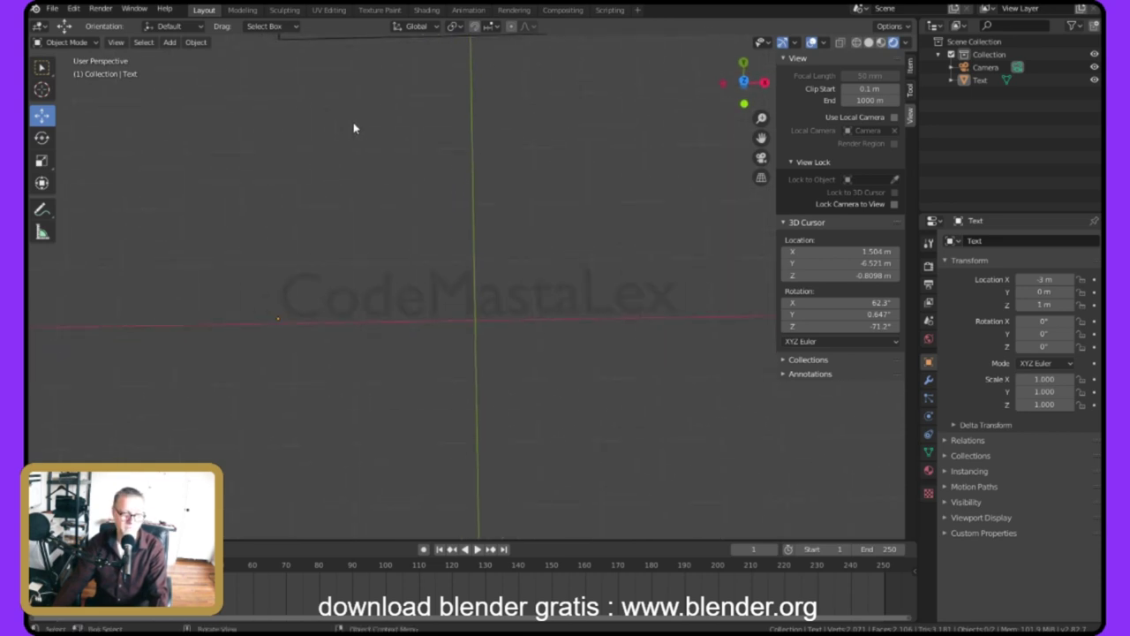
{"action": "mouse_move", "coordinate": [358, 121]}
{"action": "middle_mouse_down"}
{"action": "mouse_move", "coordinate": [369, 241]}
{"action": "mouse_move", "coordinate": [369, 117]}
{"action": "middle_mouse_up"}
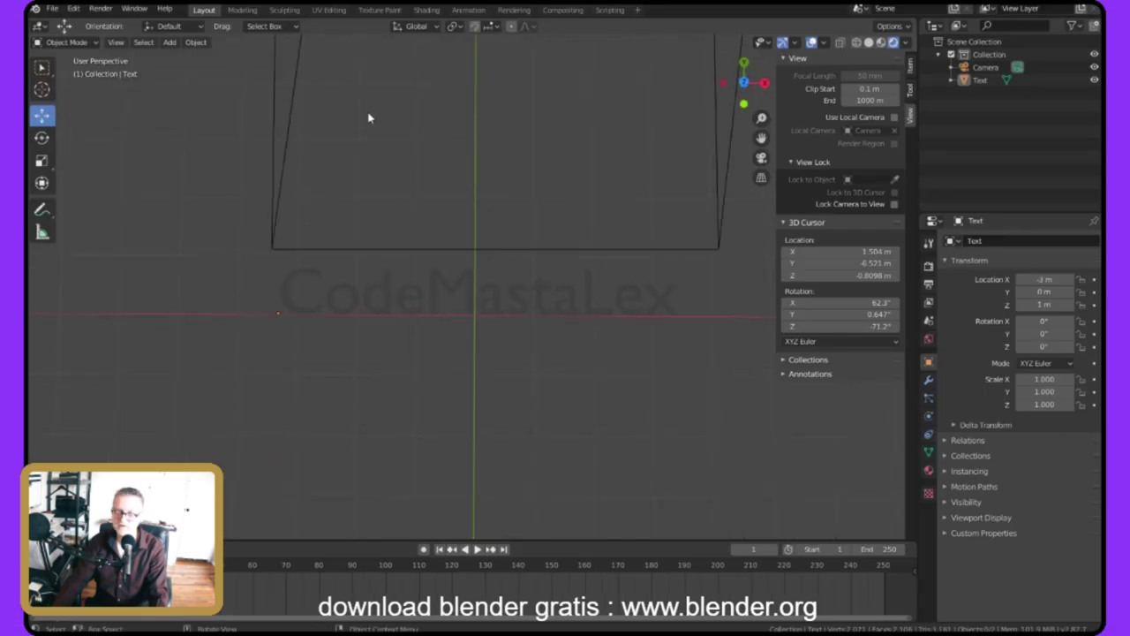
{"action": "scroll", "coordinate": [371, 149], "scroll_direction": "down", "scroll_amount": 6}
{"action": "scroll", "coordinate": [361, 154], "scroll_direction": "up", "scroll_amount": 5}
{"action": "scroll", "coordinate": [360, 153], "scroll_direction": "down", "scroll_amount": 4}
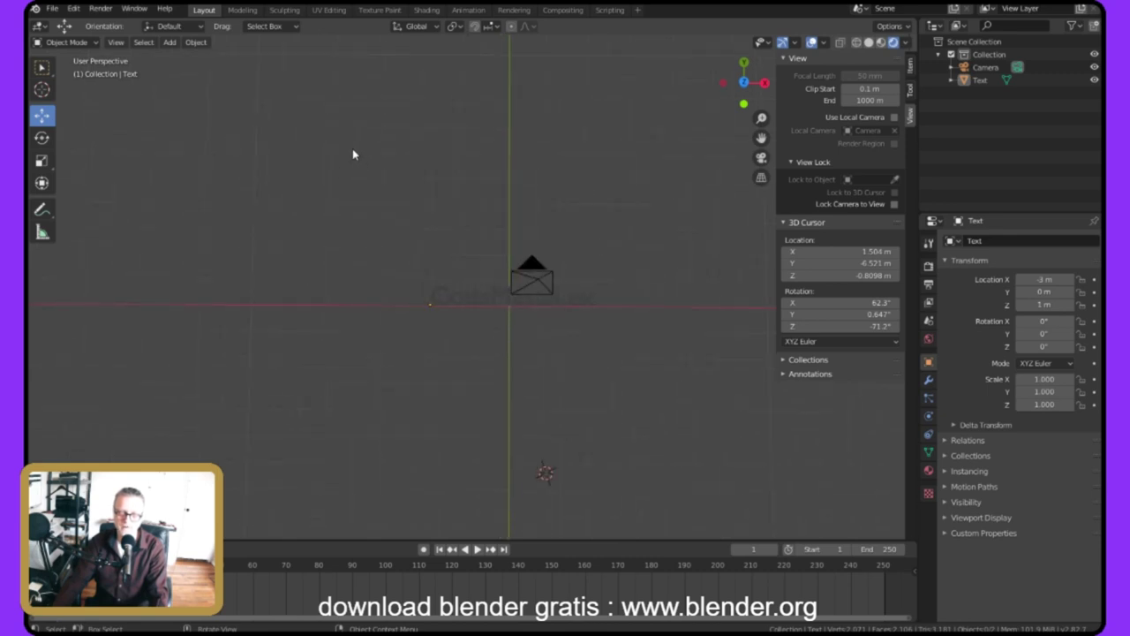
Place the 3D cursor near the world origin below the text and add a plane mesh there.
{"action": "right_click", "coordinate": [352, 155]}
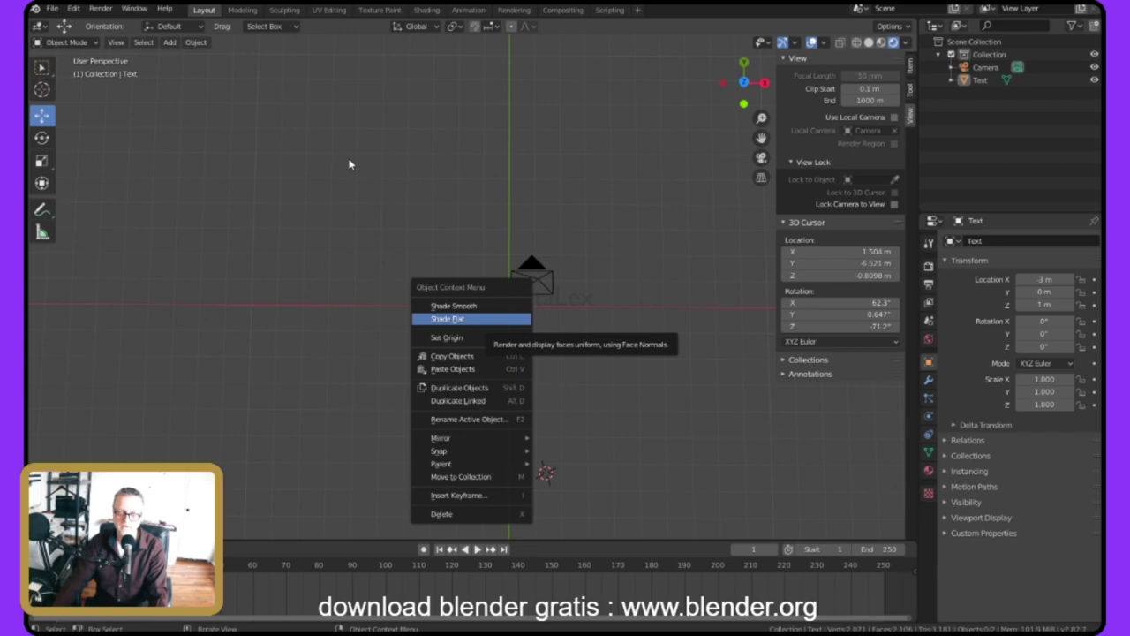
{"action": "right_click", "coordinate": [353, 153], "text": "shift"}
{"action": "middle_click_drag", "start_coordinate": [352, 153], "coordinate": [373, 245]}
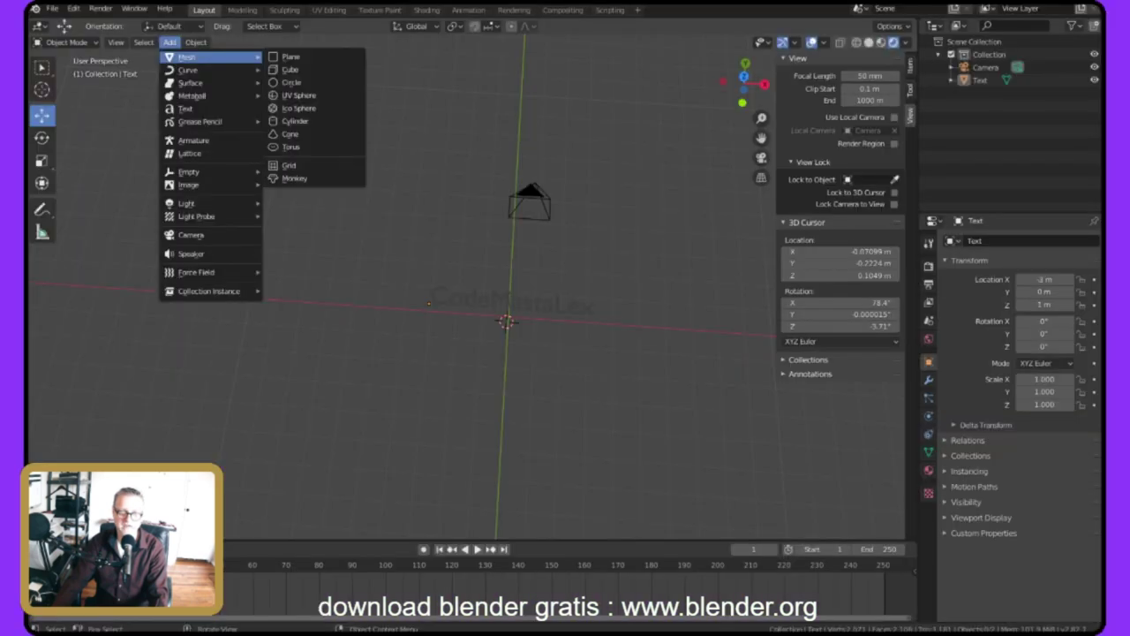
{"action": "left_click", "coordinate": [304, 56]}
{"action": "mouse_move", "coordinate": [201, 7]}
{"action": "middle_mouse_down"}
{"action": "mouse_move", "coordinate": [199, 25]}
{"action": "mouse_move", "coordinate": [207, 21]}
{"action": "middle_mouse_up"}
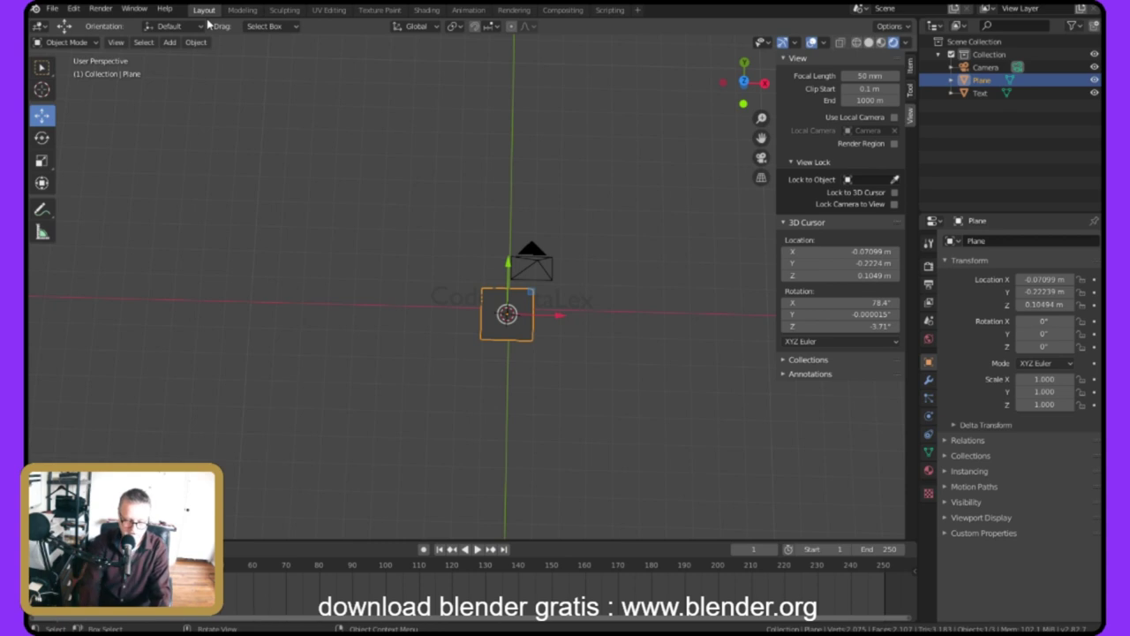
Try to scale the new plane by a factor of 20.
{"action": "key", "text": "s"}
{"action": "type", "text": "20"}
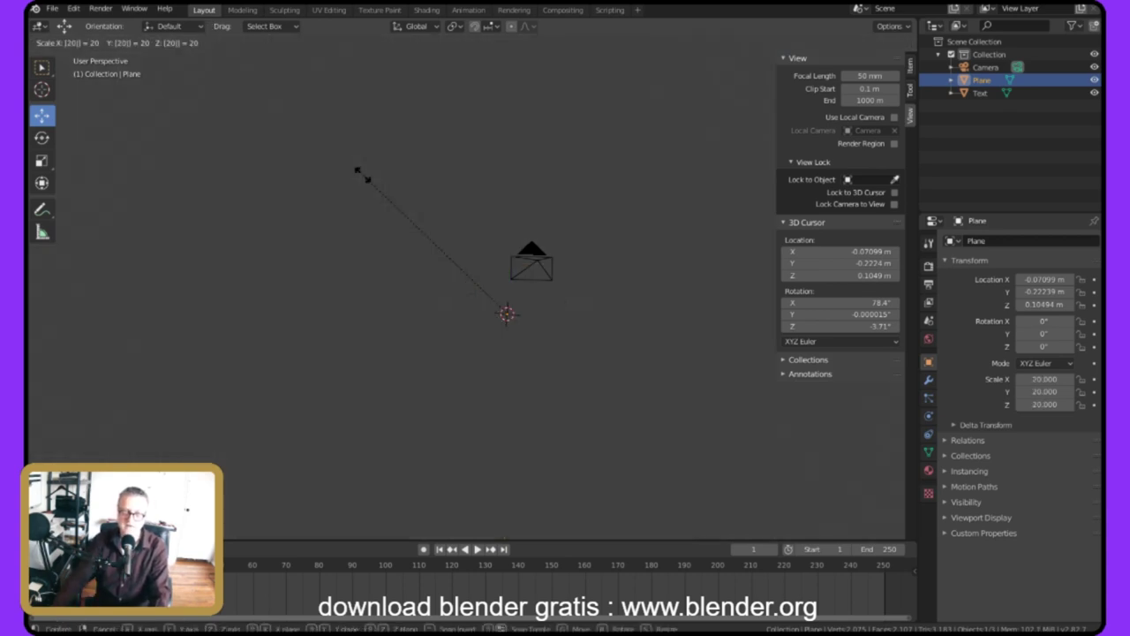
{"action": "key", "text": "Return"}
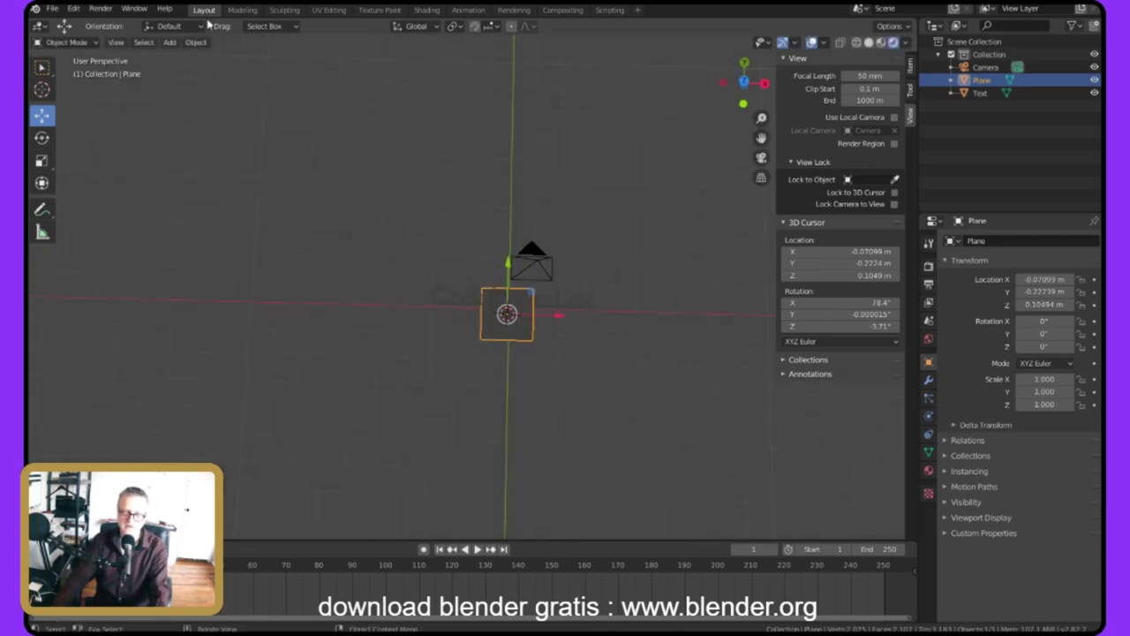
{"action": "key", "text": "c"}
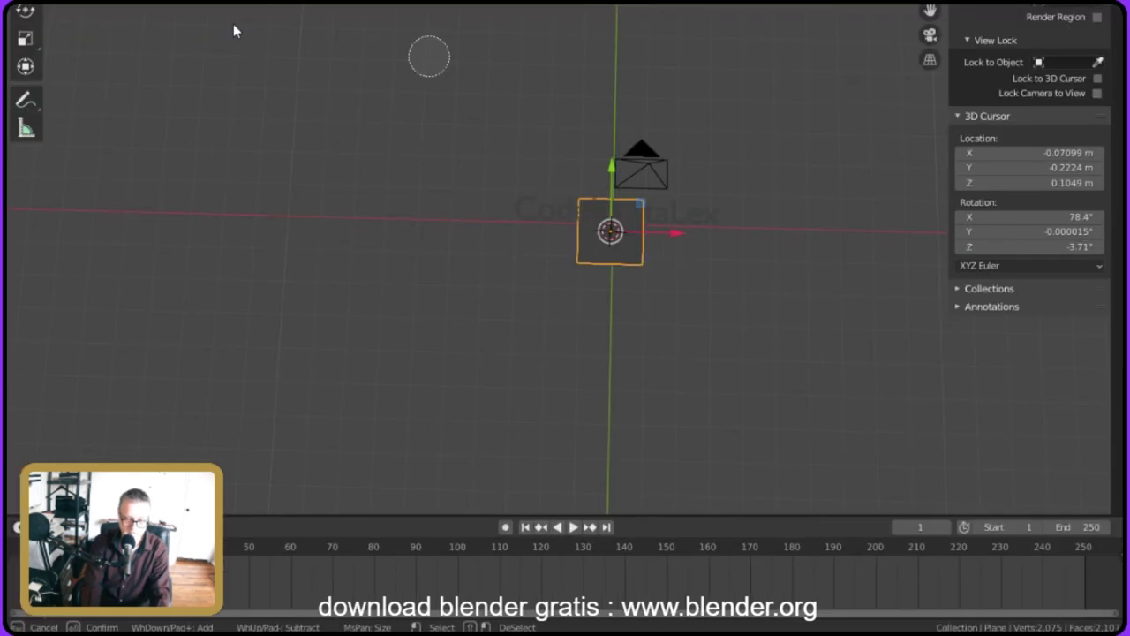
{"action": "key", "text": "Escape"}
{"action": "type", "text": "s-1"}
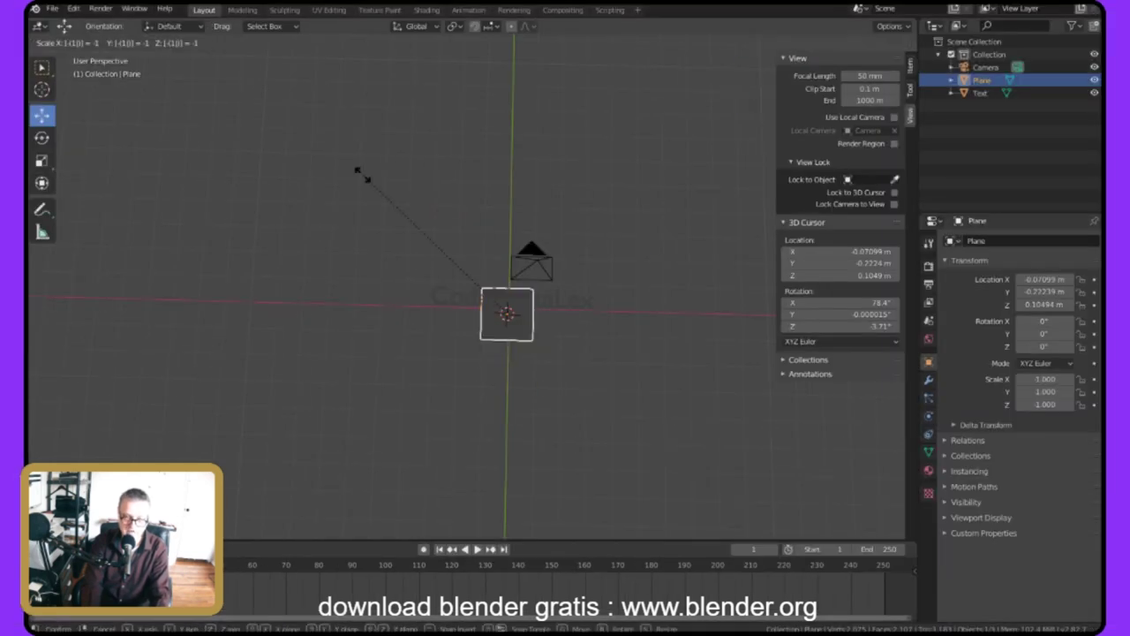
{"action": "type", "text": "10"}
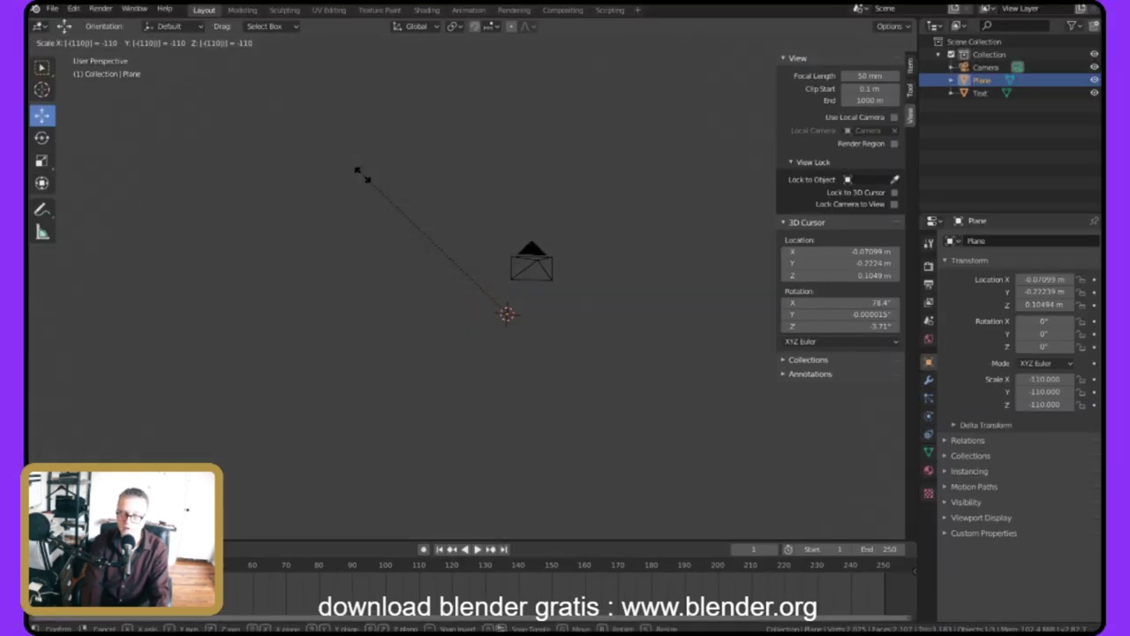
{"action": "key", "text": "Escape"}
Scale the plane uniformly by a factor of 10.
{"action": "type", "text": "s"}
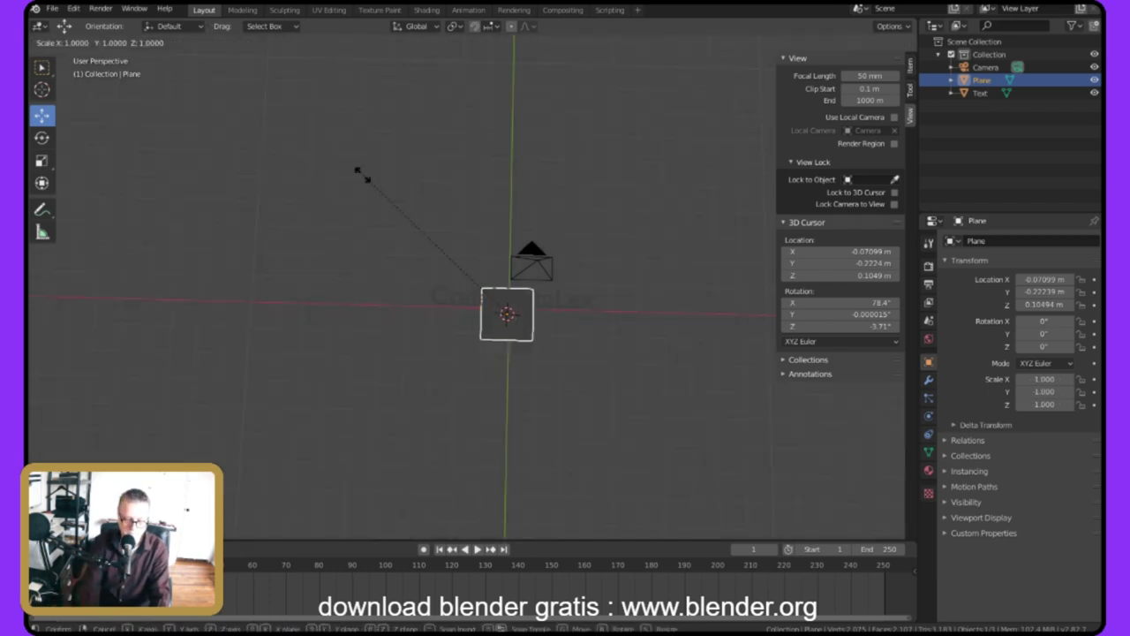
{"action": "type", "text": "10"}
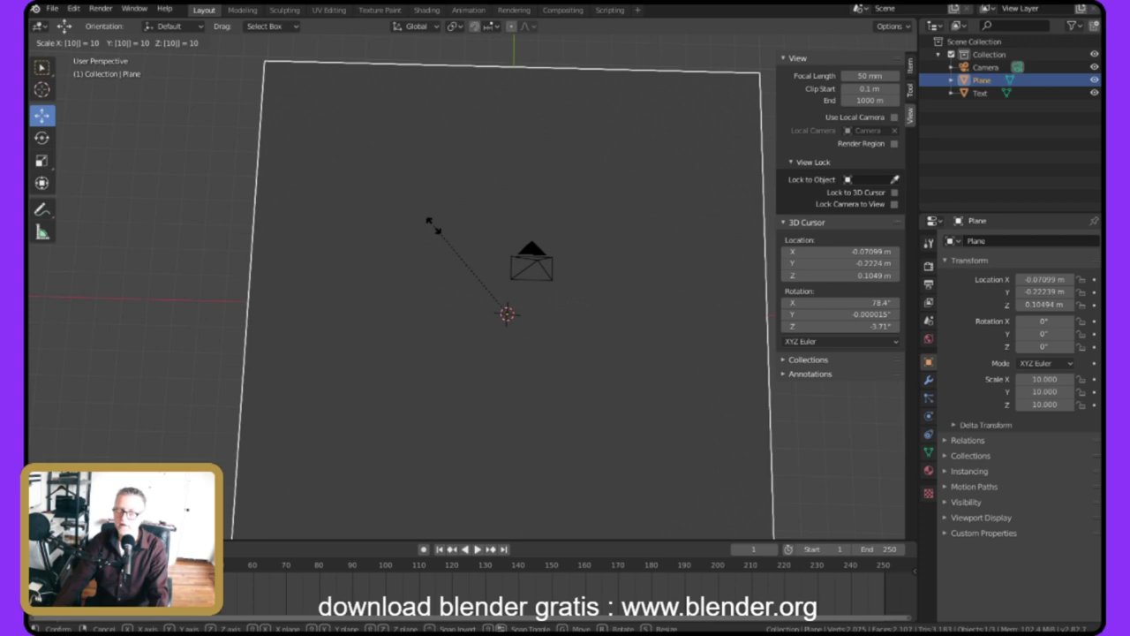
{"action": "key", "text": "Return"}
Examine how the enlarged plane sits behind the text and camera in solid shading.
{"action": "middle_click_drag", "start_coordinate": [277, 73], "coordinate": [413, 190]}
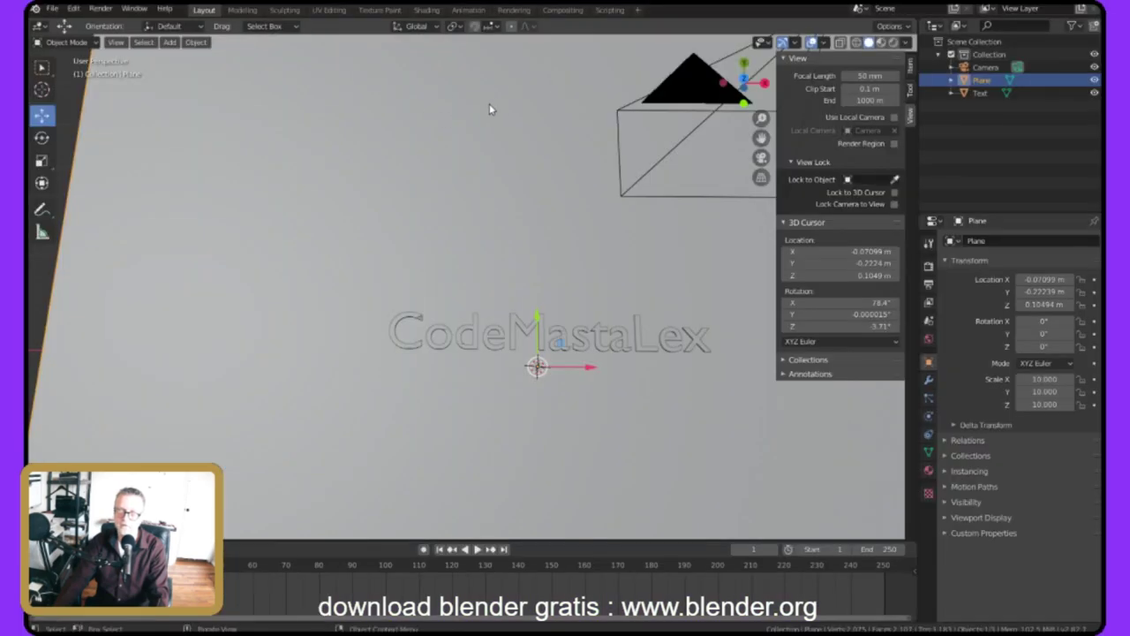
{"action": "scroll", "coordinate": [413, 185], "scroll_direction": "up", "scroll_amount": 3}
{"action": "scroll", "coordinate": [389, 172], "scroll_direction": "down", "scroll_amount": 8}
{"action": "middle_click_drag", "start_coordinate": [355, 139], "coordinate": [333, 117]}
{"action": "scroll", "coordinate": [384, 147], "scroll_direction": "up", "scroll_amount": 6}
{"action": "middle_click_drag", "start_coordinate": [384, 148], "coordinate": [380, 124]}
{"action": "middle_click_drag", "start_coordinate": [380, 123], "coordinate": [384, 153]}
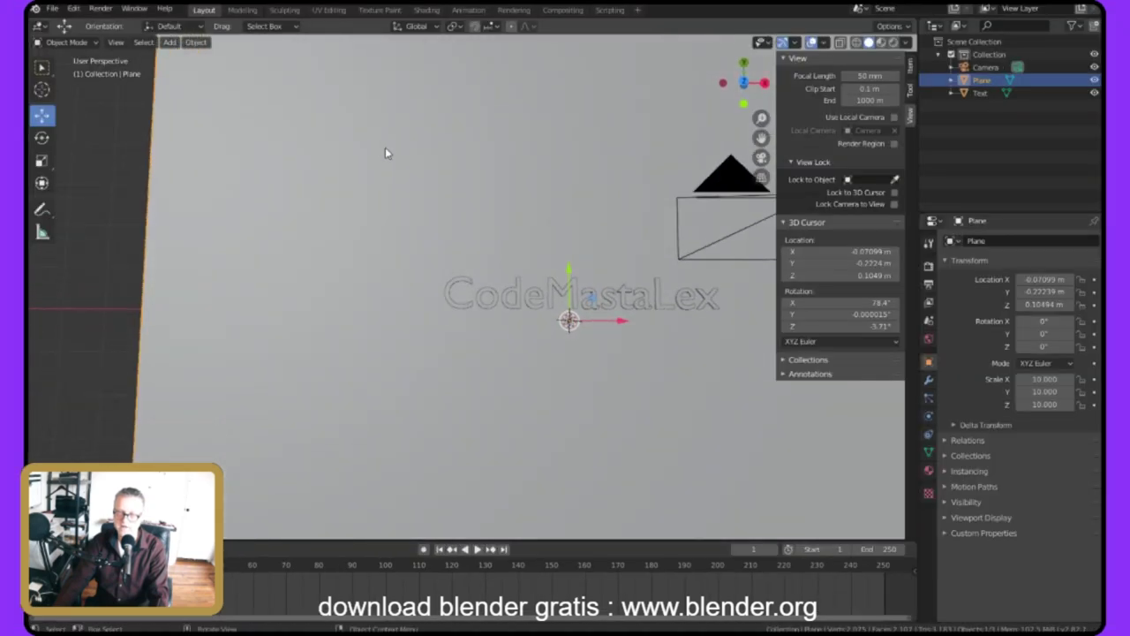
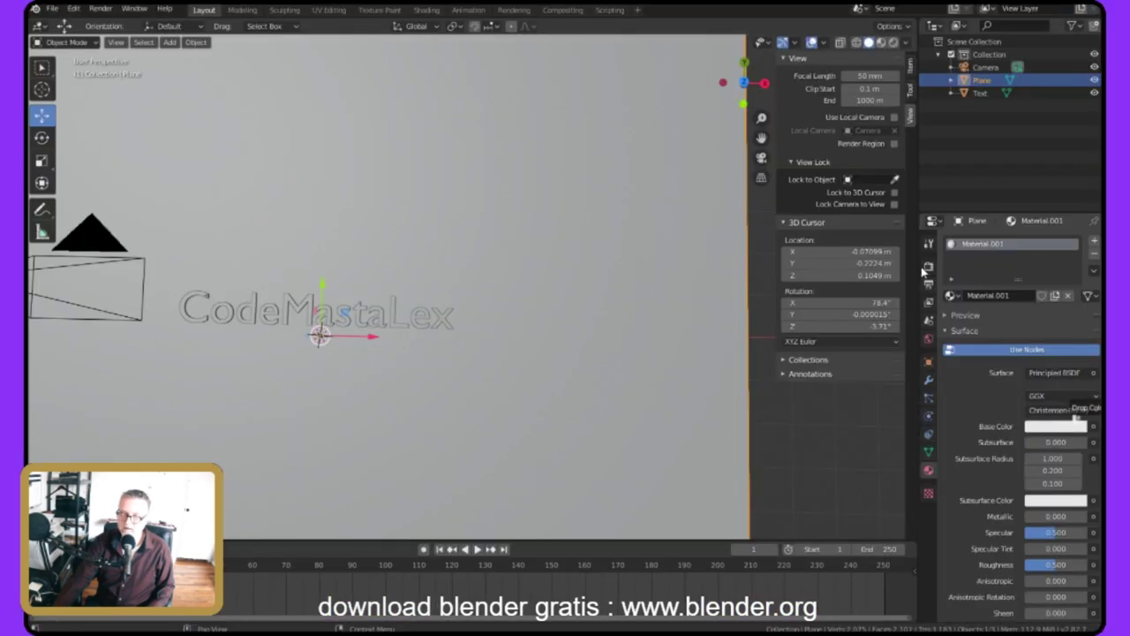
Show the viewport in rendered shading and set the base color of the plane's material to purple.
{"action": "left_click", "coordinate": [893, 43]}
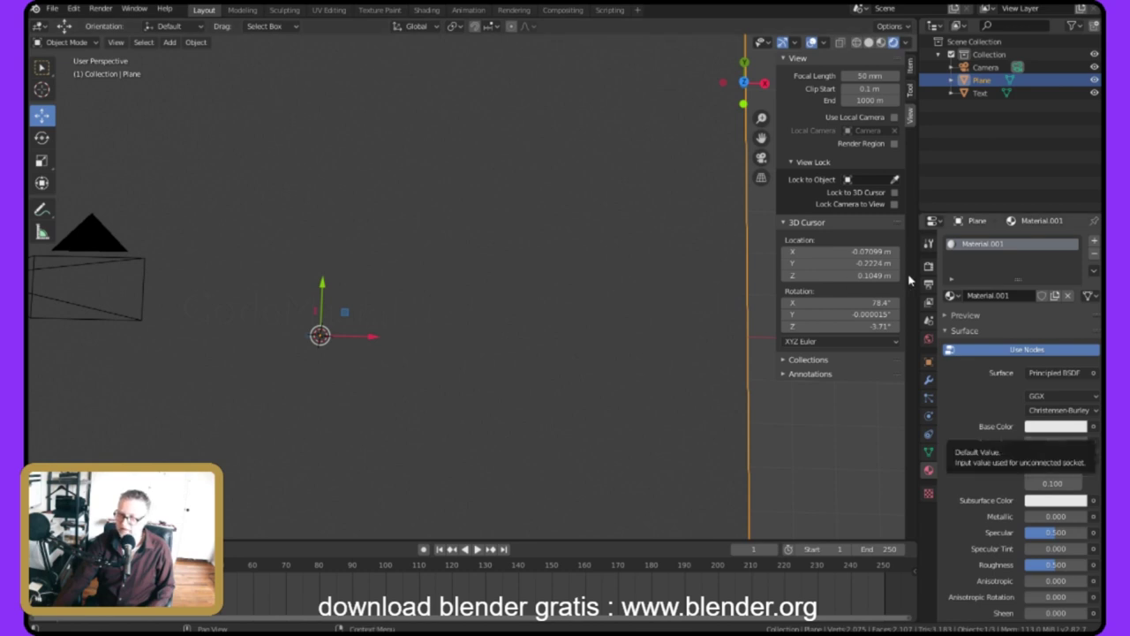
{"action": "scroll", "coordinate": [903, 279], "scroll_direction": "down", "scroll_amount": 9}
{"action": "scroll", "coordinate": [875, 279], "scroll_direction": "up", "scroll_amount": 8}
{"action": "left_click", "coordinate": [1056, 401]}
{"action": "mouse_move", "coordinate": [1023, 304]}
{"action": "left_mouse_down"}
{"action": "mouse_move", "coordinate": [1025, 271]}
{"action": "mouse_move", "coordinate": [1046, 270]}
{"action": "left_mouse_up"}
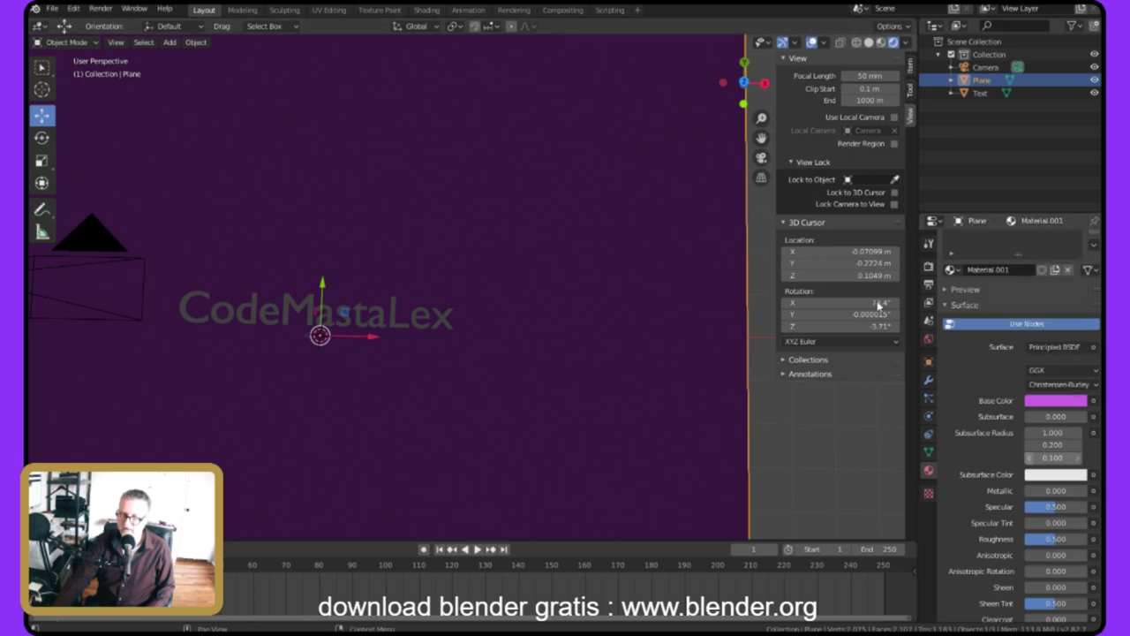
Examine the text against the purple plane in rendered shading from nearer and farther away.
{"action": "scroll", "coordinate": [533, 219], "scroll_direction": "down", "scroll_amount": 5}
{"action": "scroll", "coordinate": [436, 213], "scroll_direction": "up", "scroll_amount": 5}
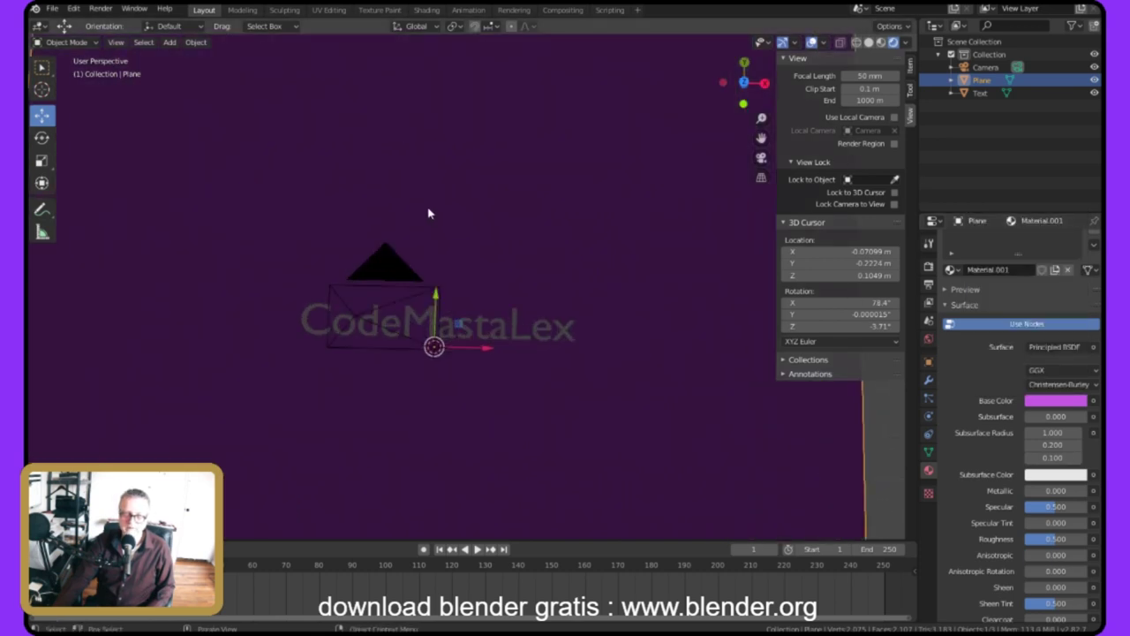
{"action": "scroll", "coordinate": [428, 213], "scroll_direction": "up", "scroll_amount": 3}
{"action": "scroll", "coordinate": [428, 213], "scroll_direction": "down", "scroll_amount": 3}
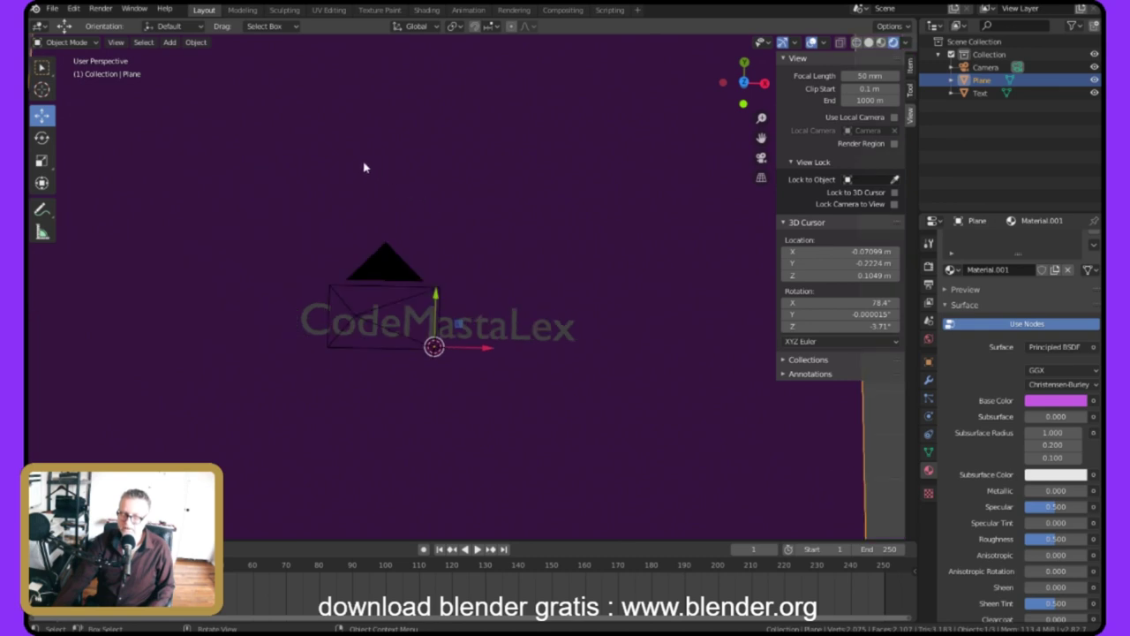
{"action": "scroll", "coordinate": [244, 176], "scroll_direction": "up", "scroll_amount": 4}
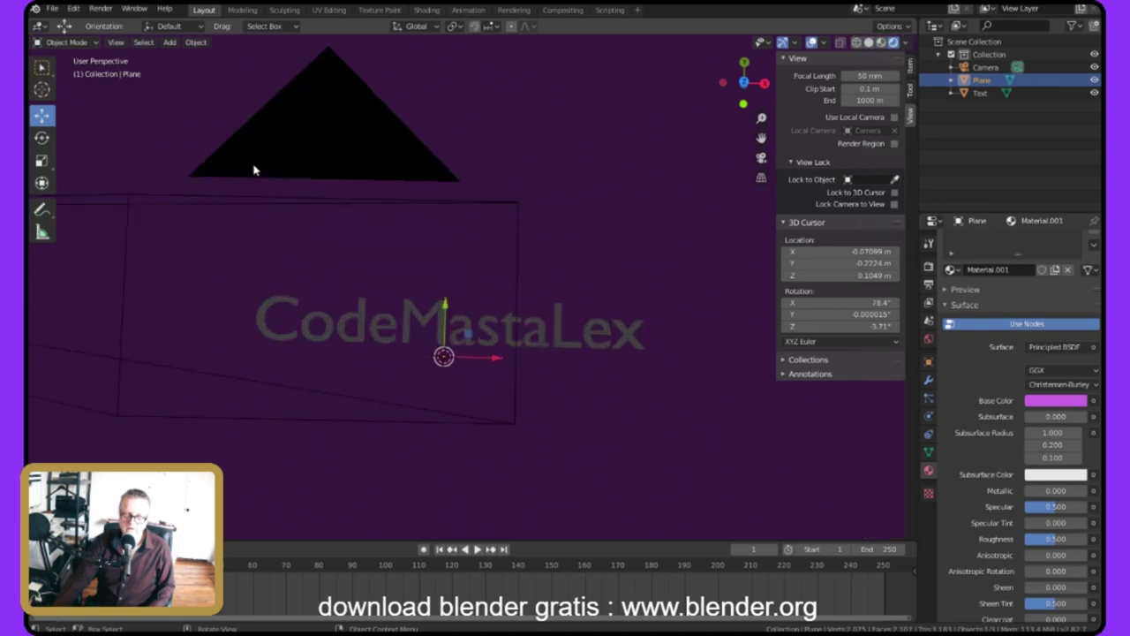
{"action": "scroll", "coordinate": [263, 181], "scroll_direction": "down", "scroll_amount": 2}
{"action": "scroll", "coordinate": [269, 196], "scroll_direction": "down", "scroll_amount": 2}
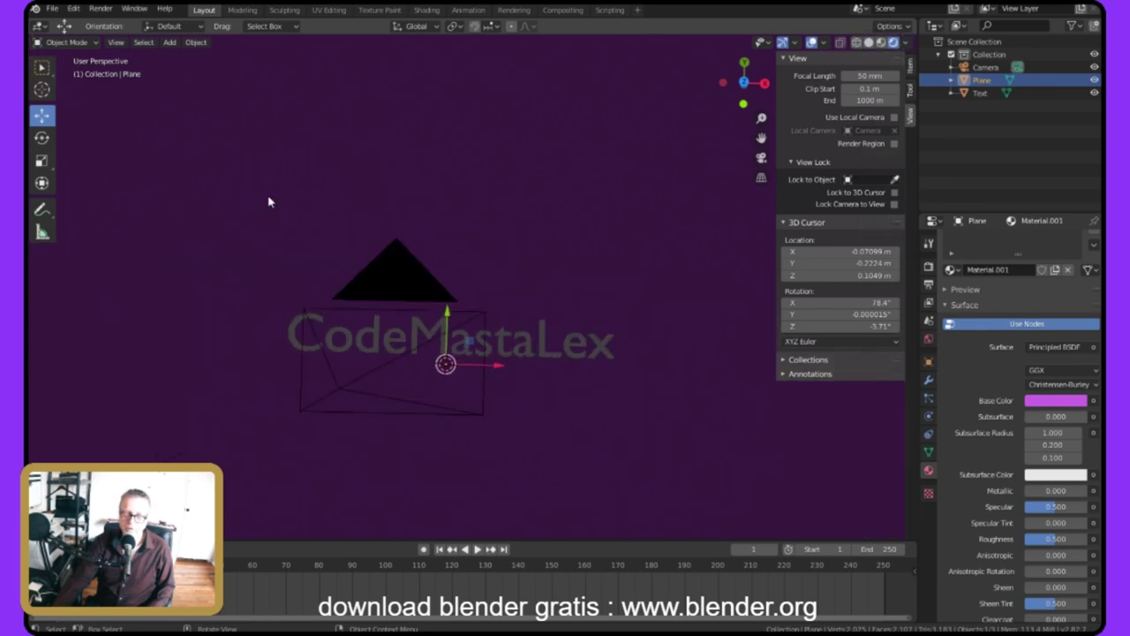
{"action": "scroll", "coordinate": [295, 199], "scroll_direction": "up", "scroll_amount": 1}
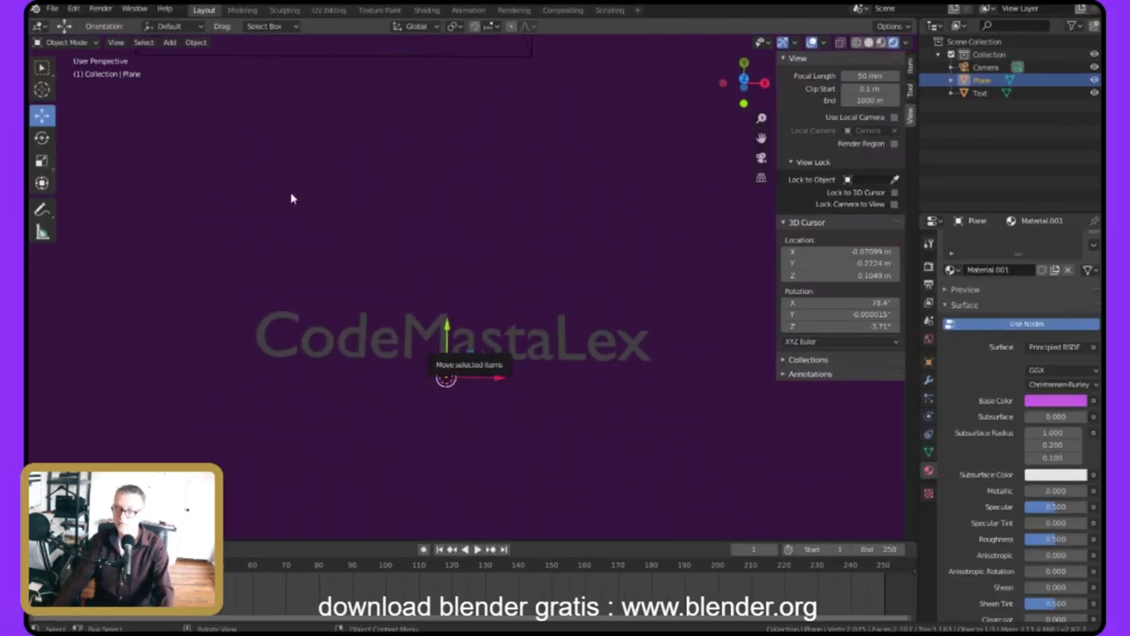
{"action": "scroll", "coordinate": [267, 168], "scroll_direction": "up", "scroll_amount": 3}
{"action": "scroll", "coordinate": [274, 171], "scroll_direction": "down", "scroll_amount": 6}
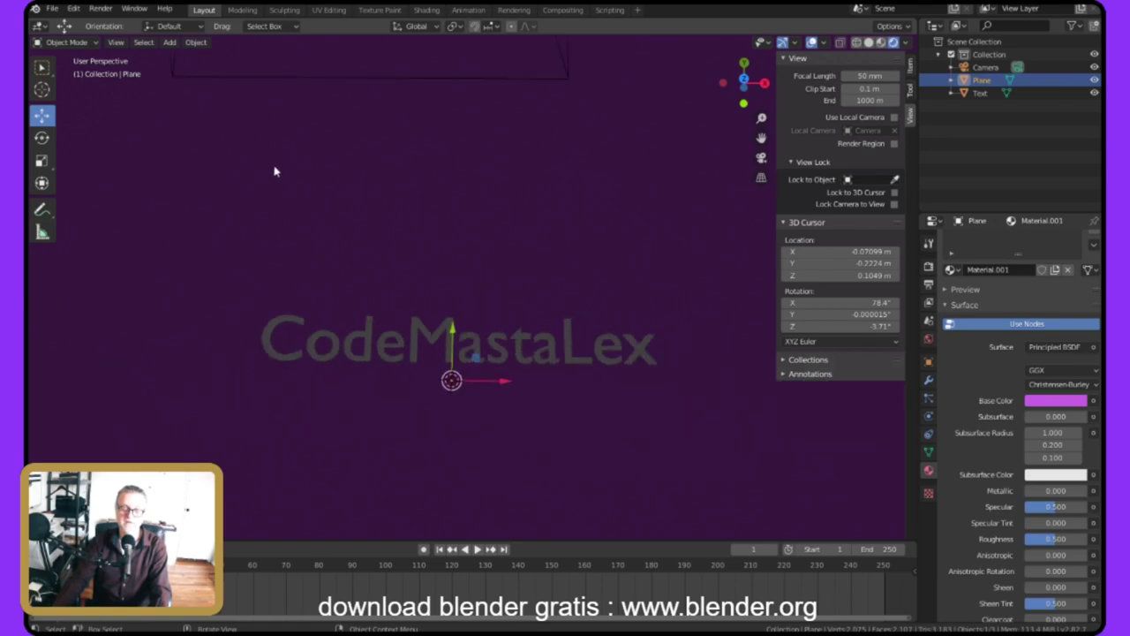
{"action": "mouse_move", "coordinate": [268, 159]}
{"action": "middle_mouse_down"}
{"action": "mouse_move", "coordinate": [272, 193]}
{"action": "mouse_move", "coordinate": [273, 167]}
{"action": "middle_mouse_up"}
View the scene through the camera, render the current frame and close the render result.
{"action": "left_click", "coordinate": [761, 157]}
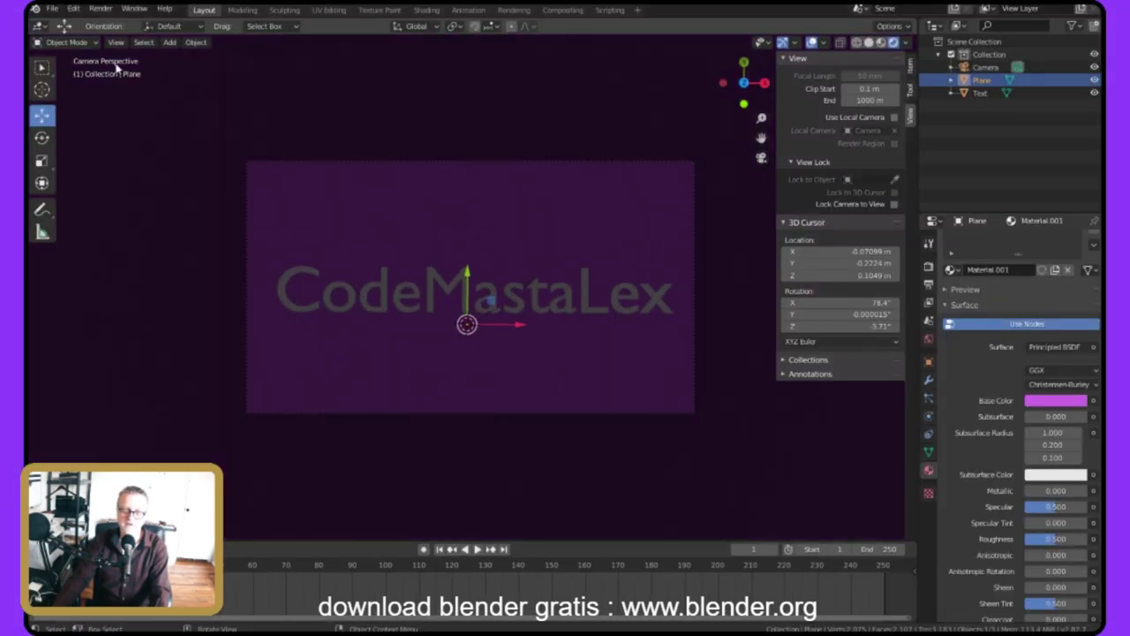
{"action": "left_click", "coordinate": [100, 9]}
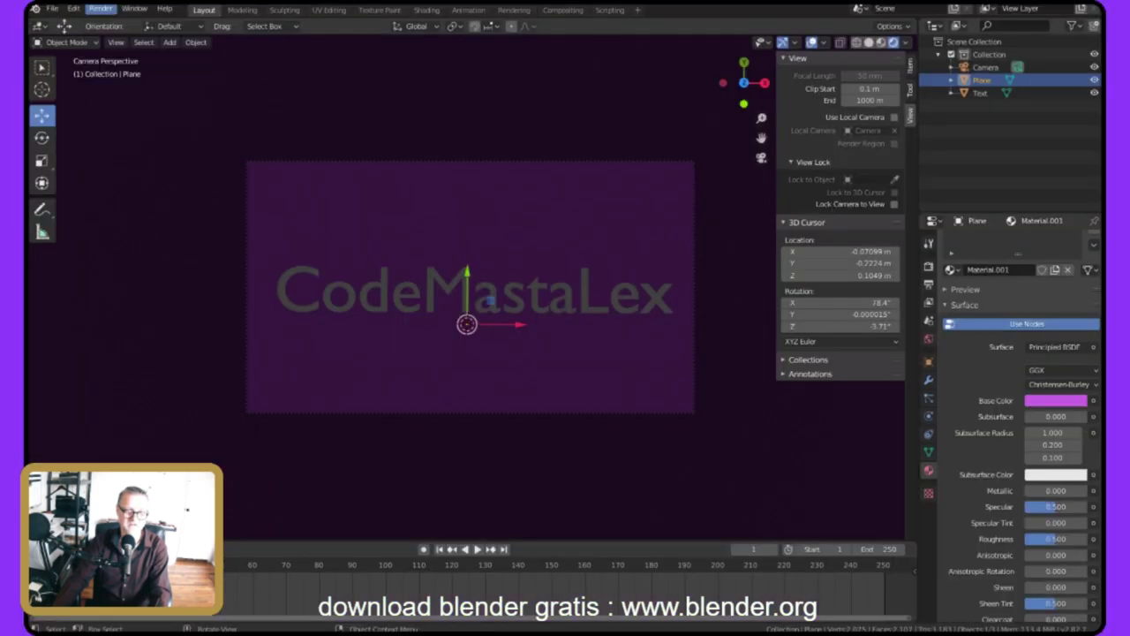
{"action": "key", "text": "Escape"}
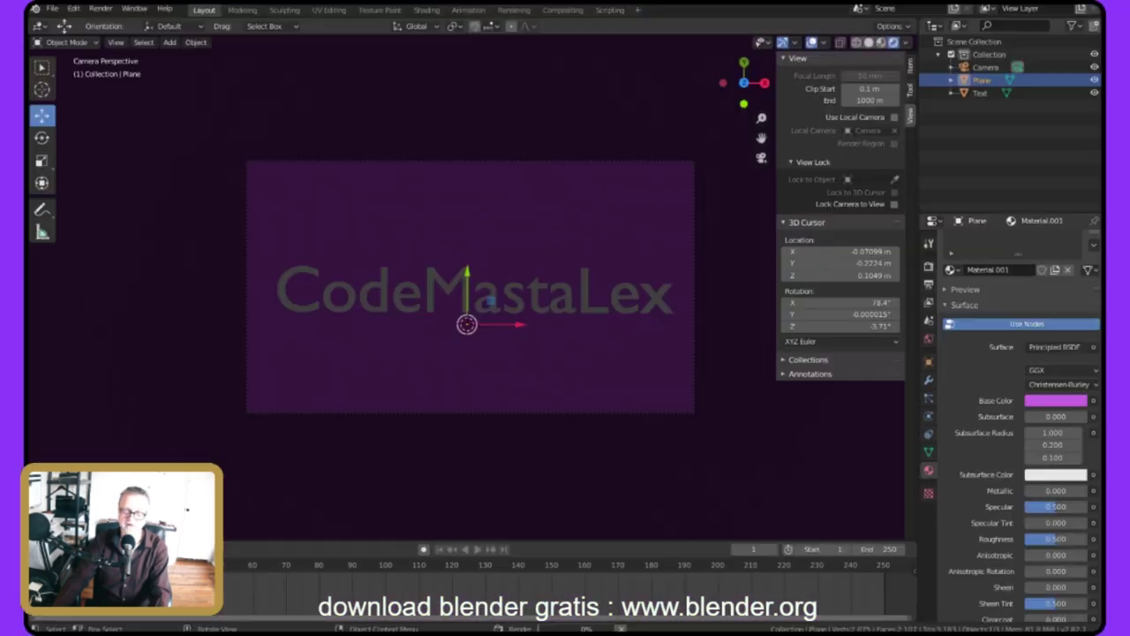
{"action": "key", "text": "F12"}
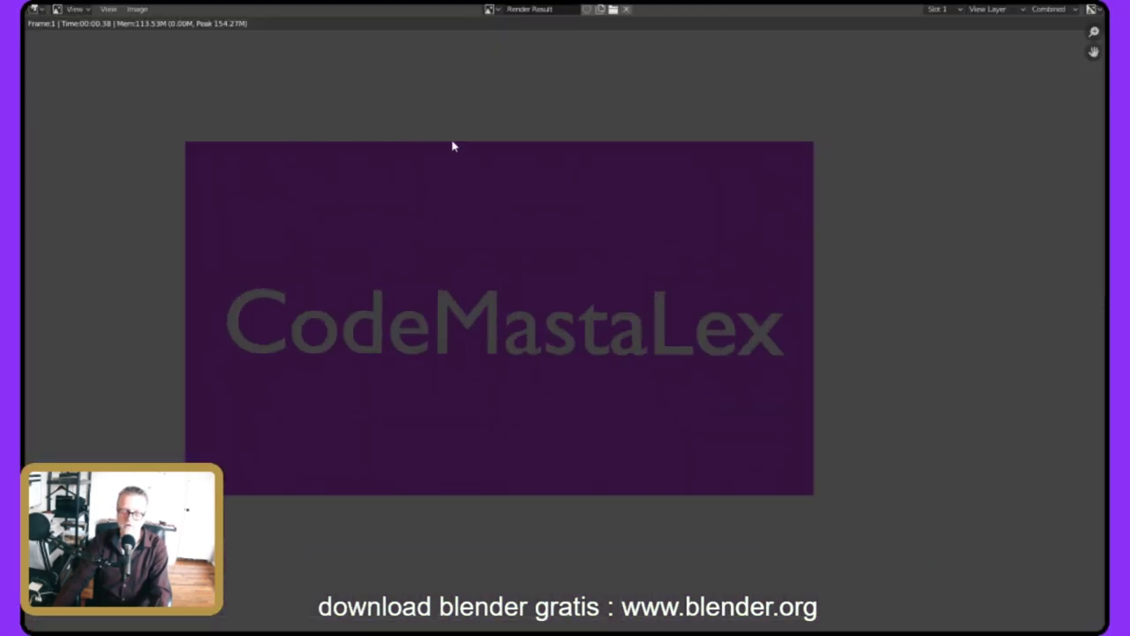
{"action": "key", "text": "Escape"}
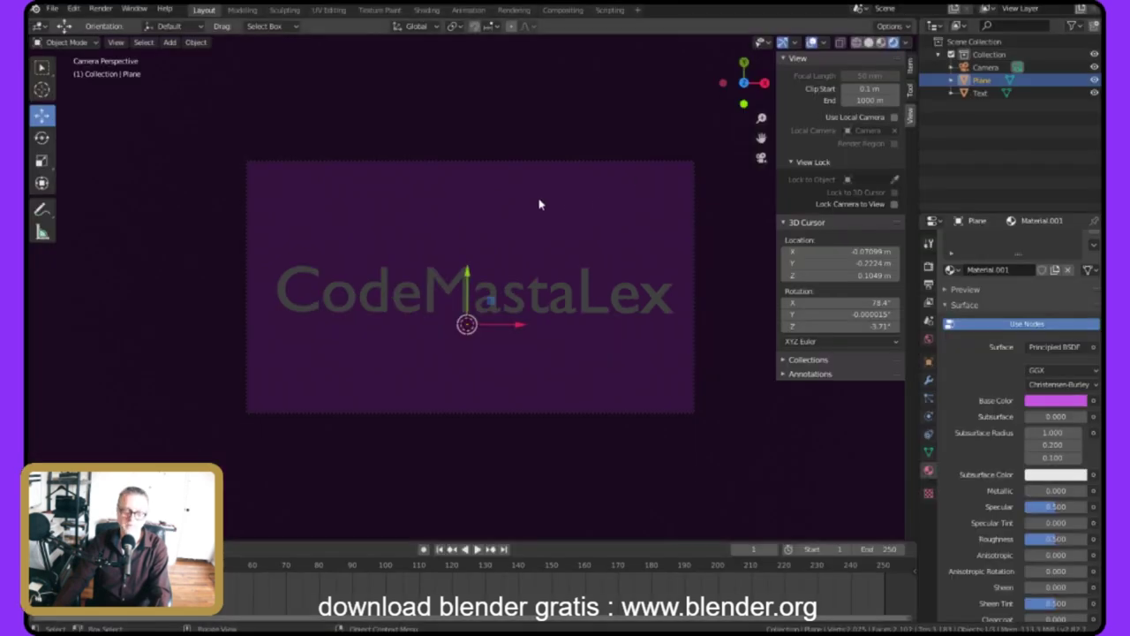
Try to add a shader node to the text mesh in the Shading workspace, using Edit Mode, and return to Object Mode in Layout.
{"action": "key", "text": "ctrl+z"}
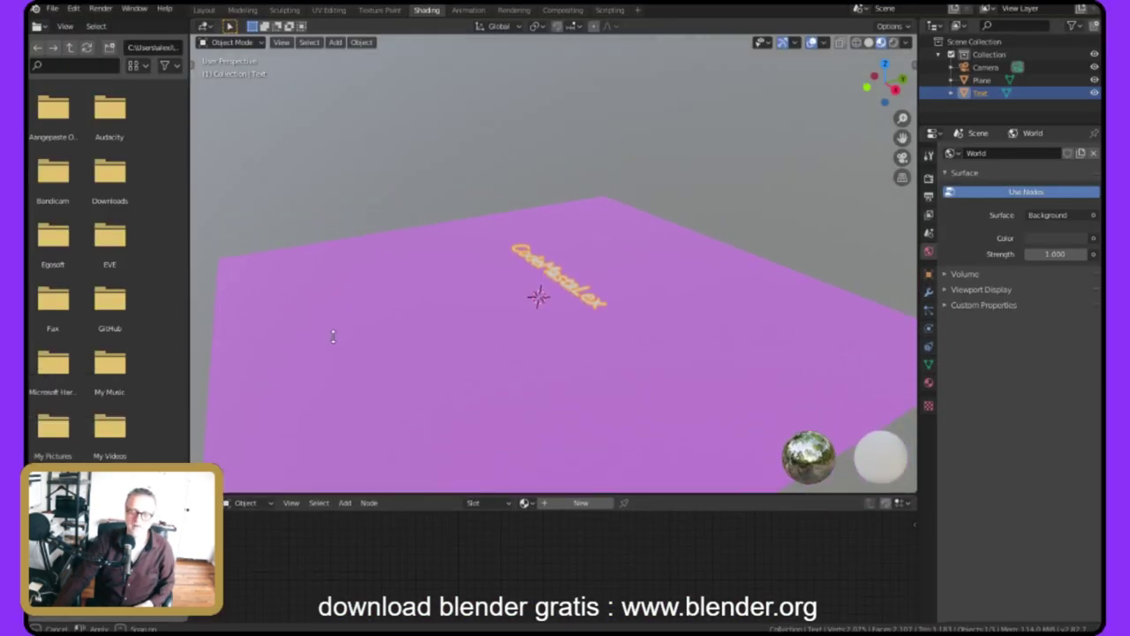
{"action": "middle_click_drag", "start_coordinate": [237, 153], "coordinate": [323, 203]}
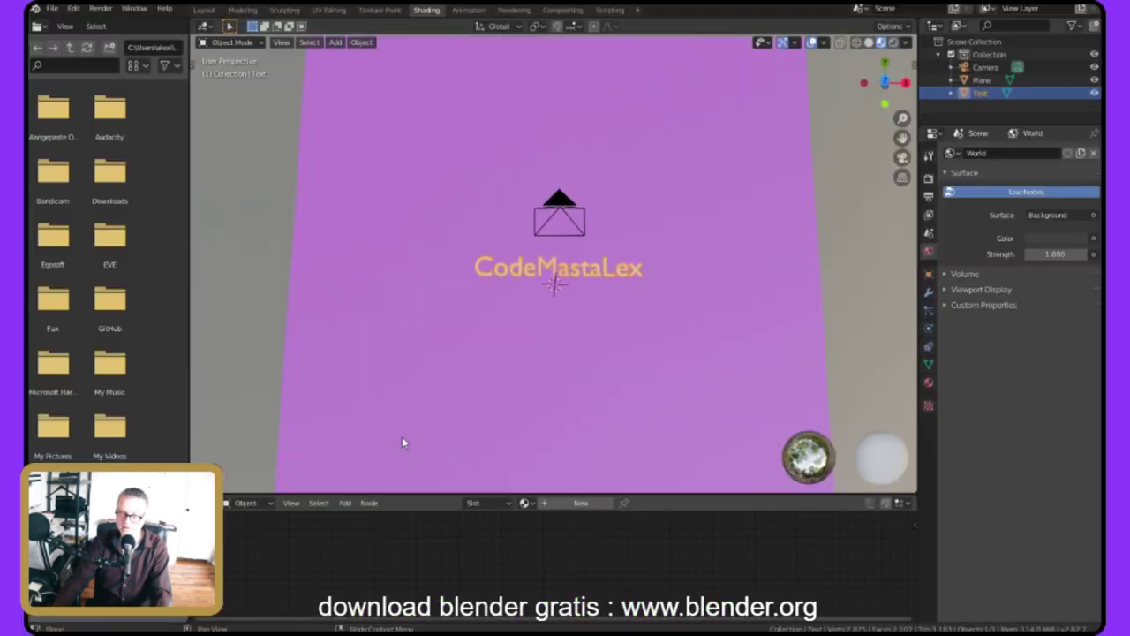
{"action": "left_click_drag", "start_coordinate": [485, 495], "coordinate": [483, 245]}
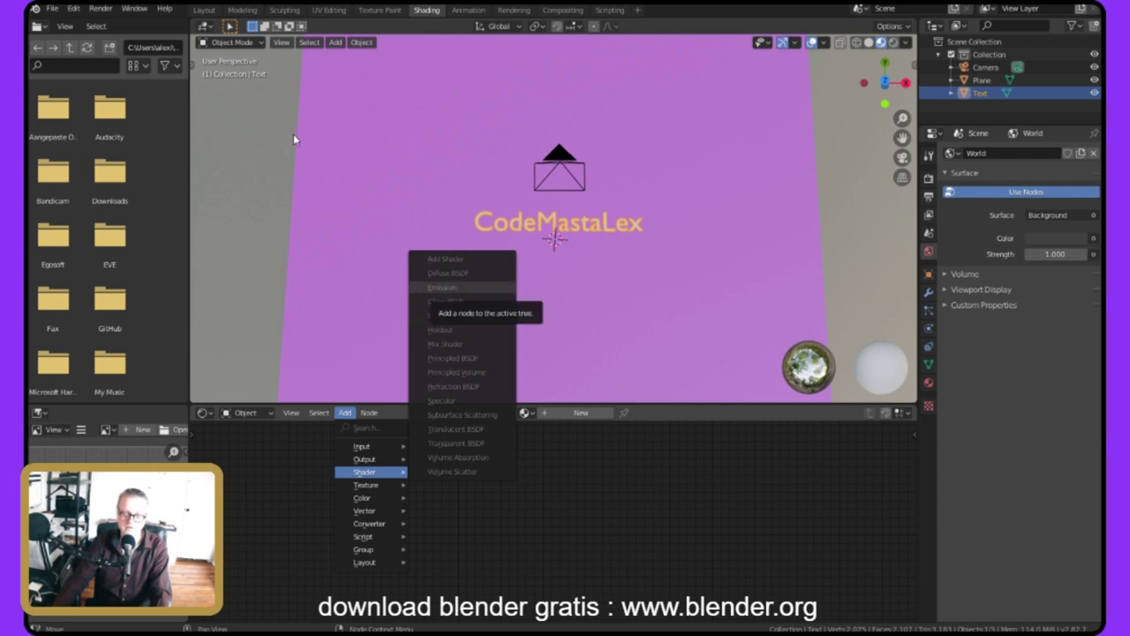
{"action": "left_click", "coordinate": [232, 42]}
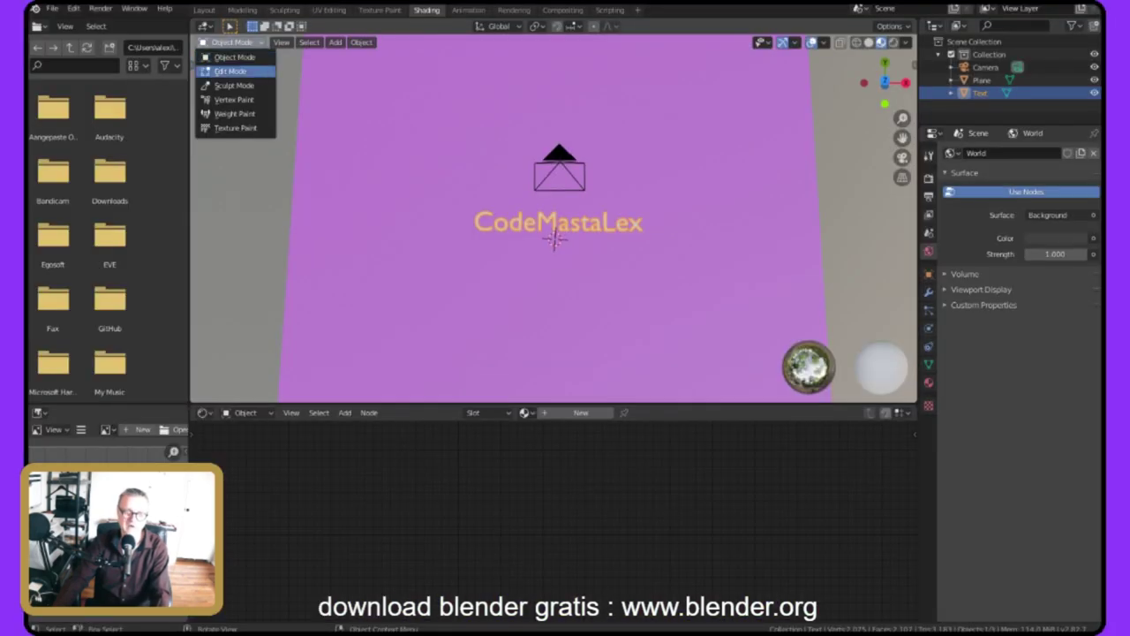
{"action": "left_click", "coordinate": [231, 71]}
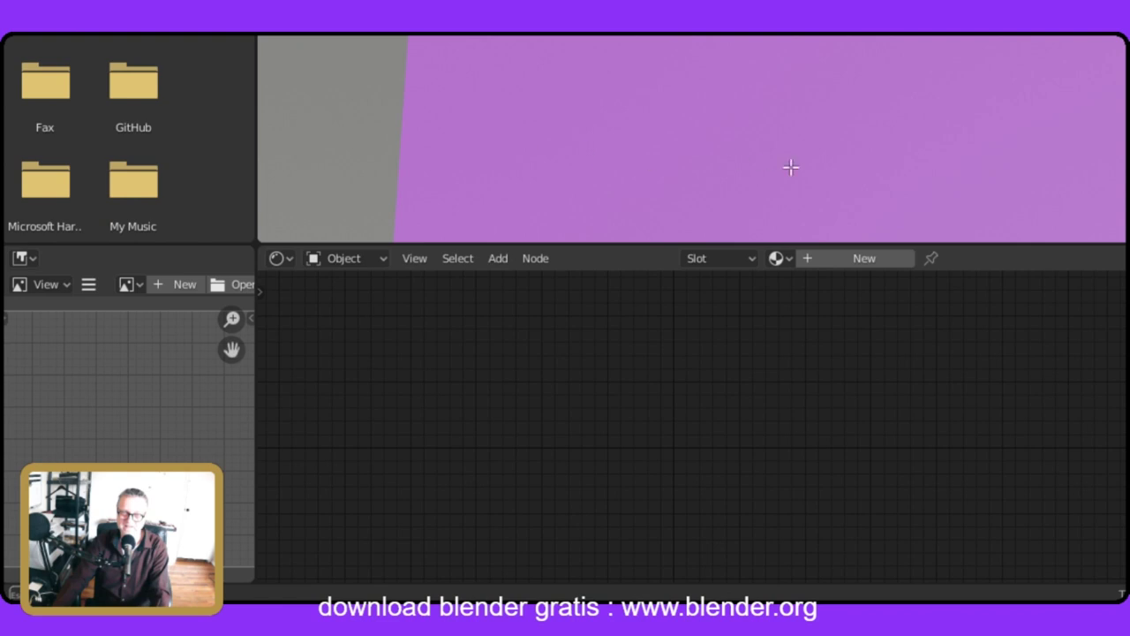
{"action": "left_click", "coordinate": [345, 412]}
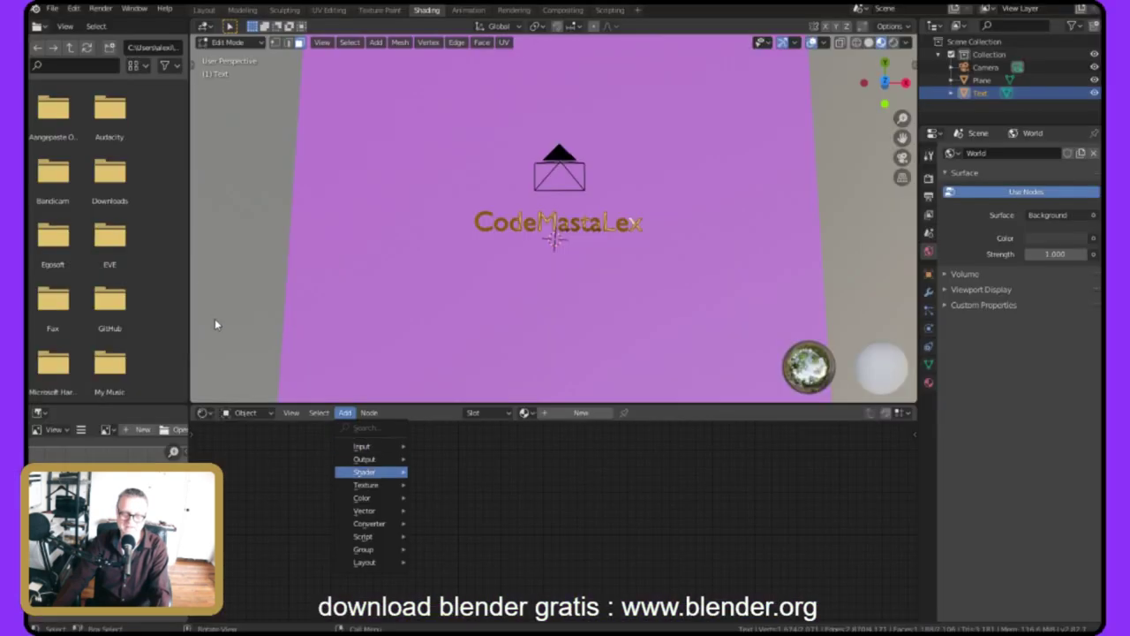
{"action": "mouse_move", "coordinate": [364, 472]}
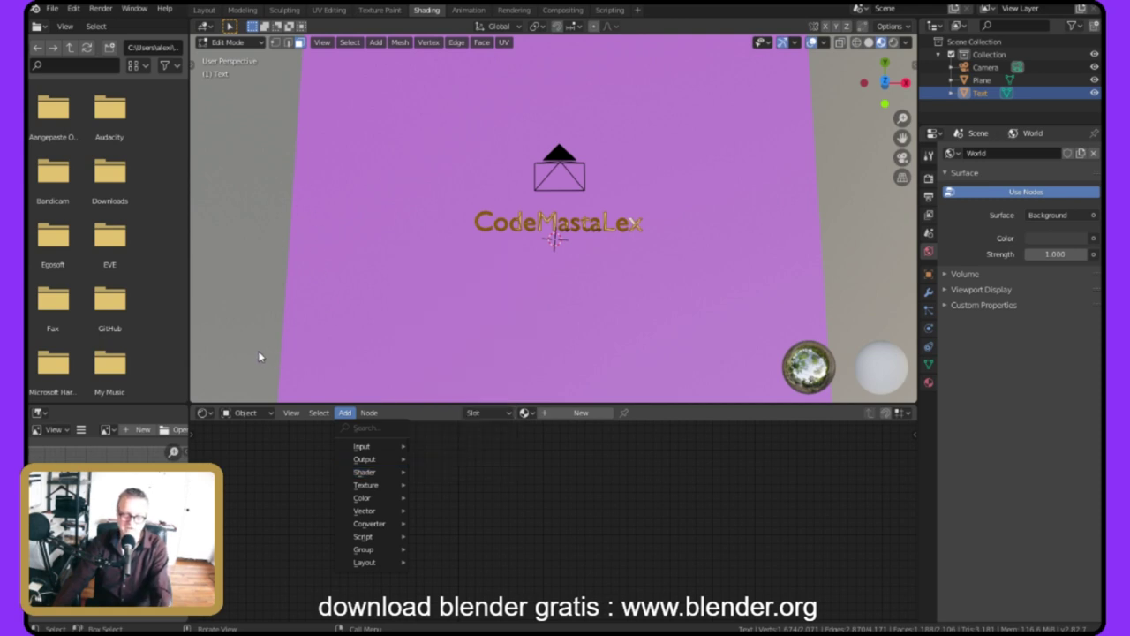
{"action": "left_click", "coordinate": [322, 327]}
{"action": "middle_click_drag", "start_coordinate": [322, 328], "coordinate": [399, 89]}
{"action": "left_click", "coordinate": [204, 10]}
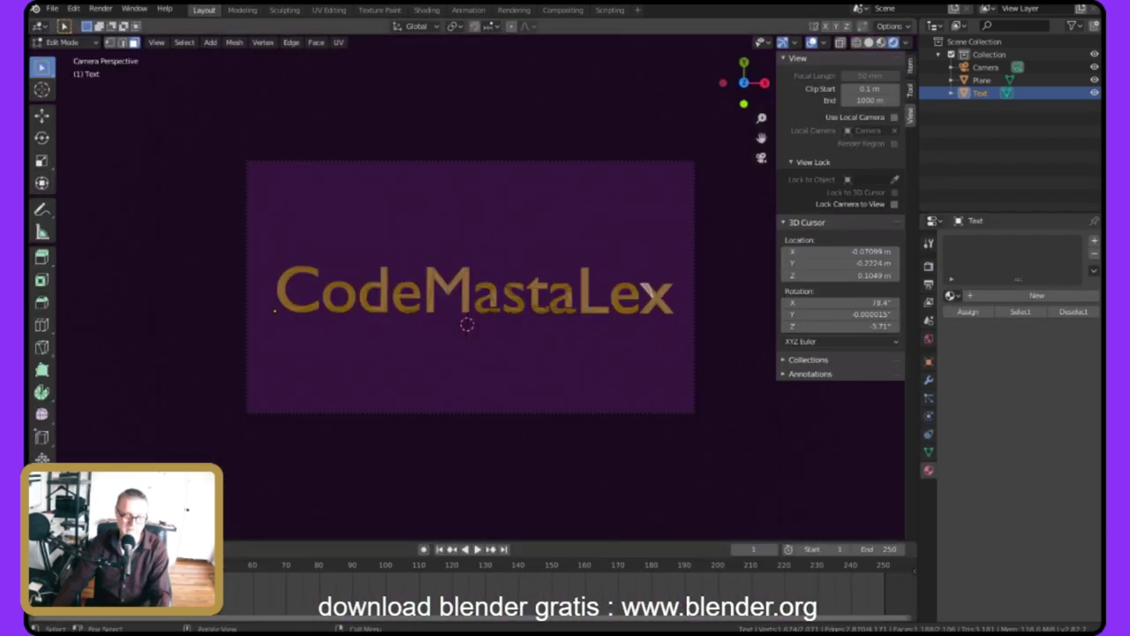
{"action": "key", "text": "Tab"}
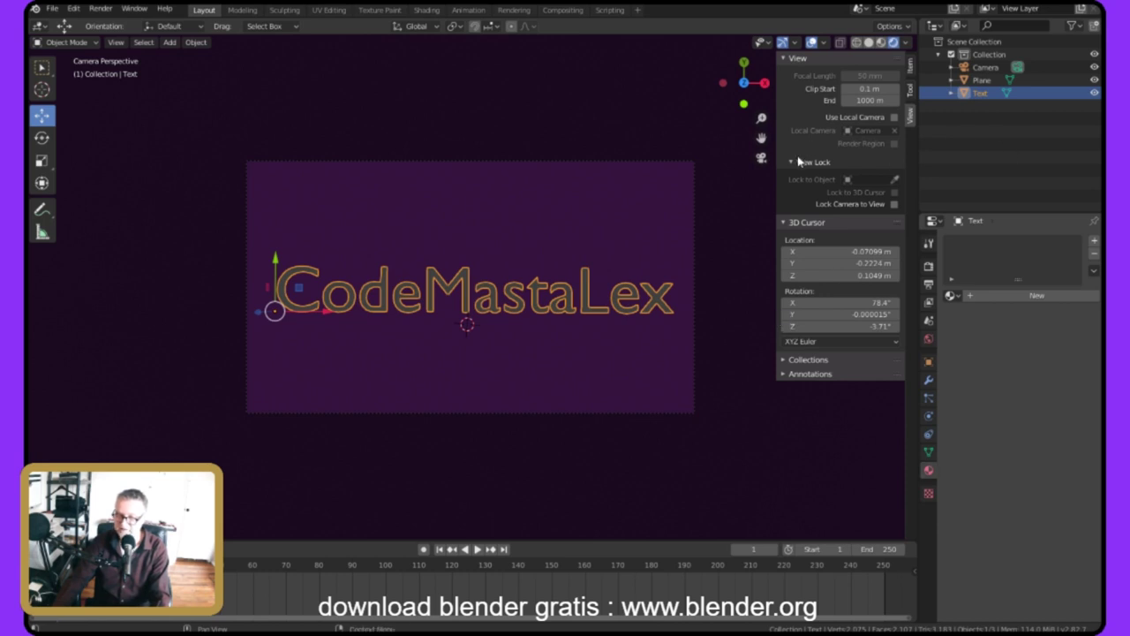
Give the text a new material with a blue base color (H 0.612, S 0.577, V 0.906) and Metallic 1.000.
{"action": "left_click", "coordinate": [1036, 296]}
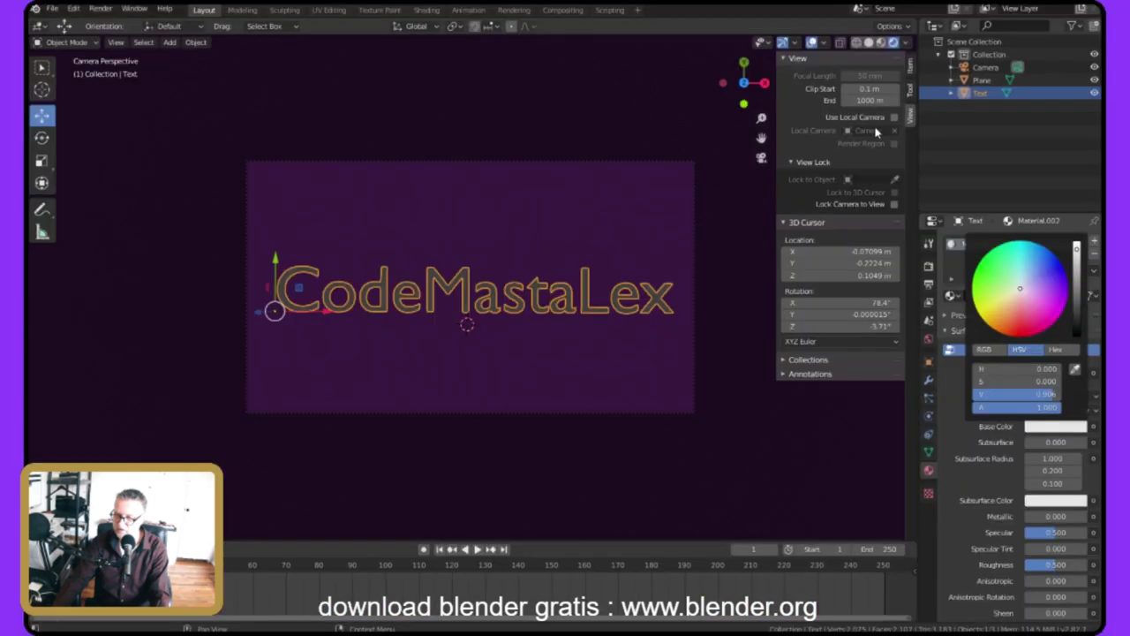
{"action": "mouse_move", "coordinate": [1019, 288]}
{"action": "left_mouse_down"}
{"action": "mouse_move", "coordinate": [1030, 302]}
{"action": "mouse_move", "coordinate": [1039, 267]}
{"action": "left_mouse_up"}
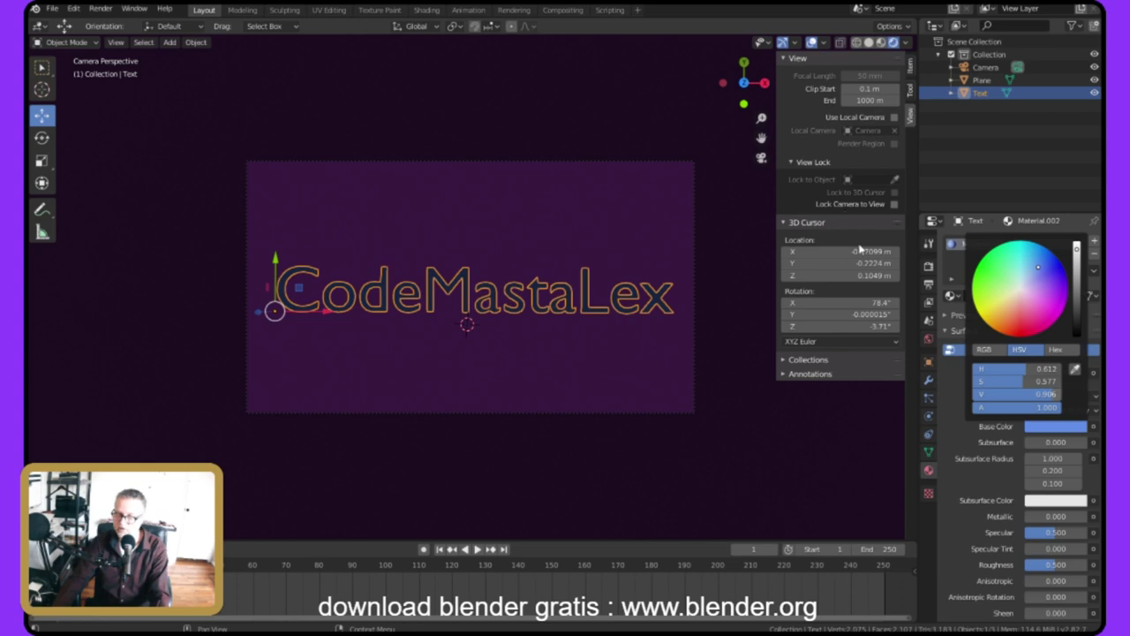
{"action": "left_click_drag", "start_coordinate": [1055, 515], "coordinate": [1068, 516]}
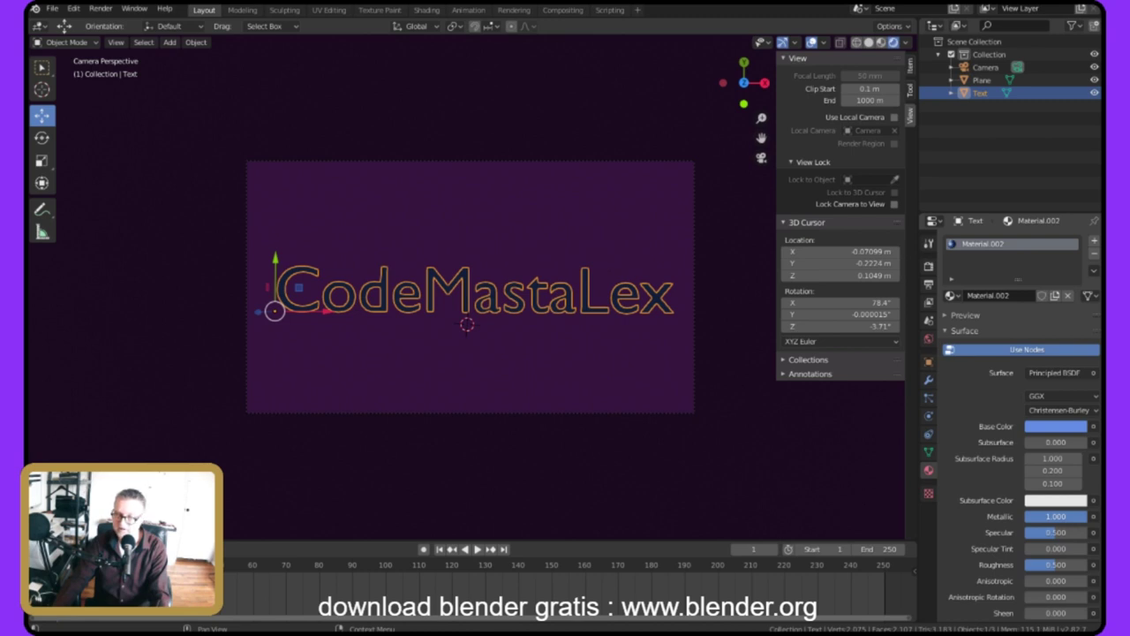
Select the purple background plane behind the text.
{"action": "left_click", "coordinate": [570, 94]}
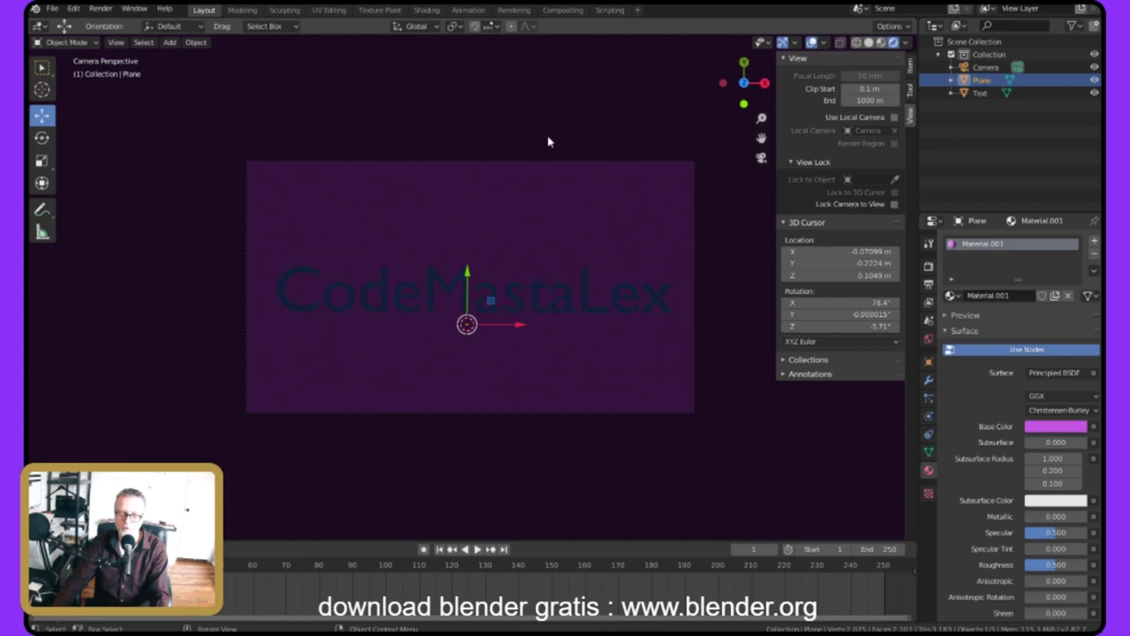
{"action": "scroll", "coordinate": [530, 150], "scroll_direction": "down", "scroll_amount": 5}
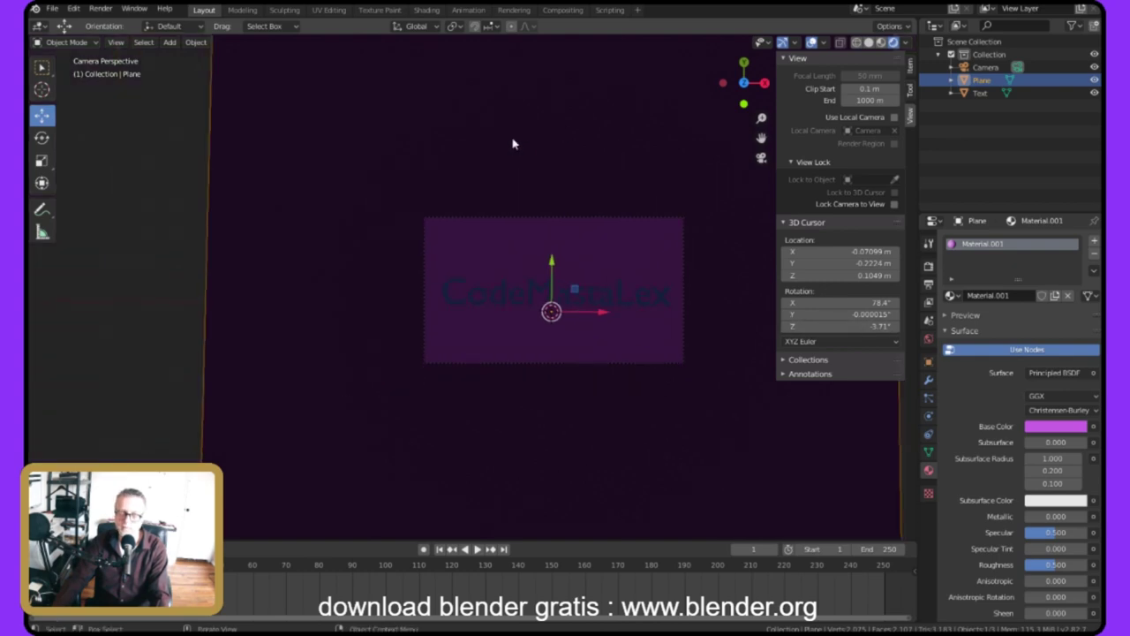
Add a spot light to the scene.
{"action": "middle_click_drag", "start_coordinate": [350, 161], "coordinate": [430, 14]}
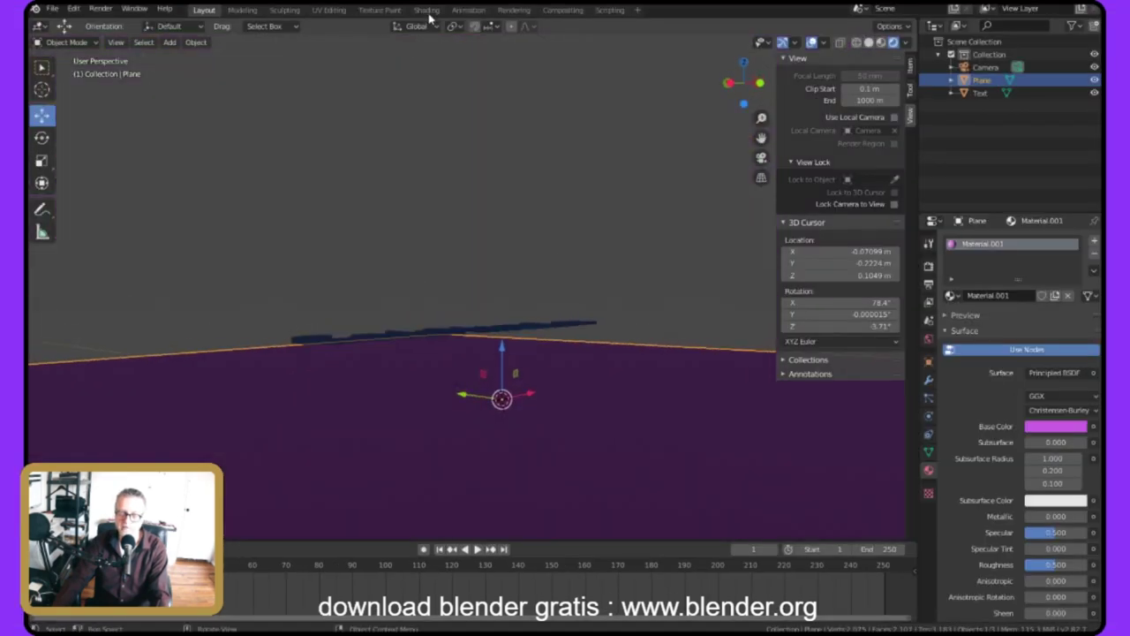
{"action": "middle_click_drag", "start_coordinate": [398, 81], "coordinate": [419, 118]}
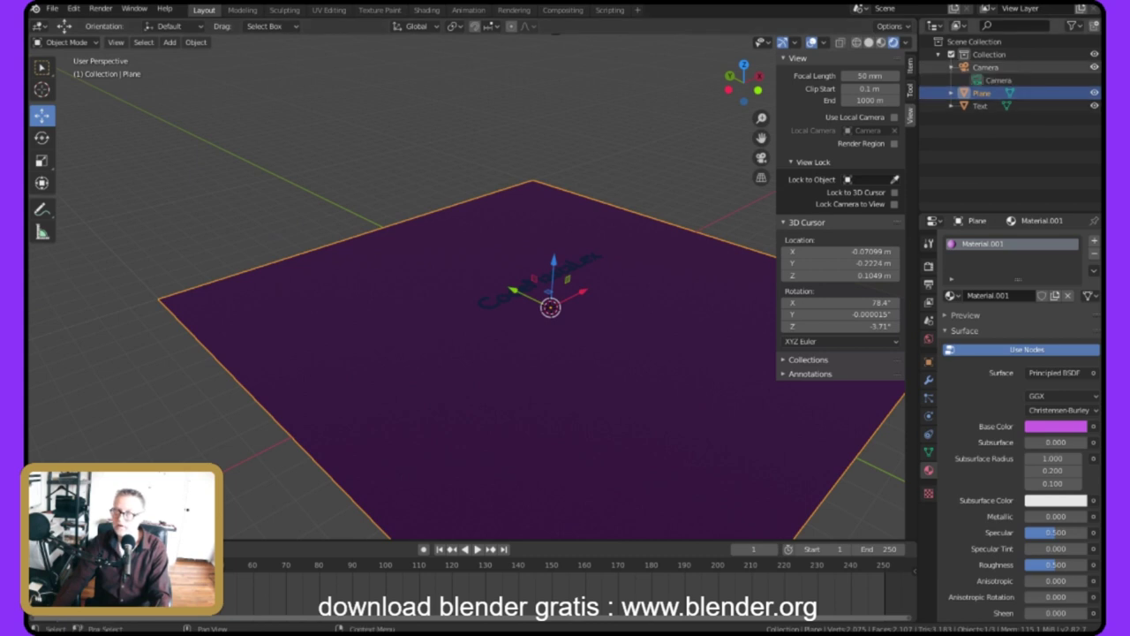
{"action": "middle_click_drag", "start_coordinate": [486, 519], "coordinate": [429, 23]}
{"action": "left_click", "coordinate": [170, 43]}
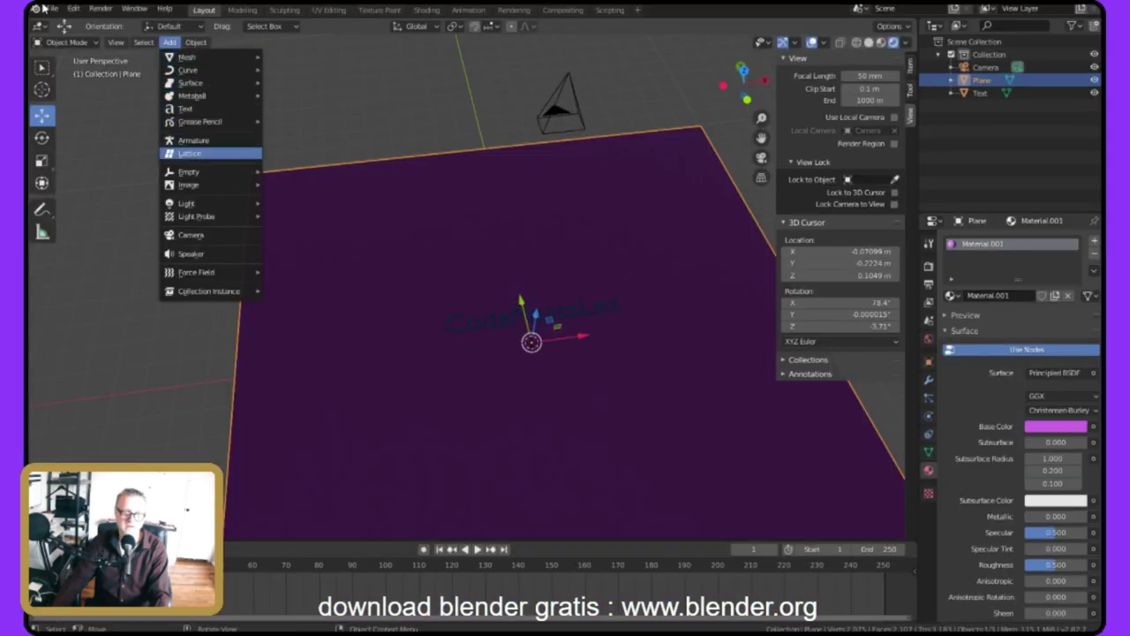
{"action": "mouse_move", "coordinate": [186, 203]}
{"action": "key", "text": "Down"}
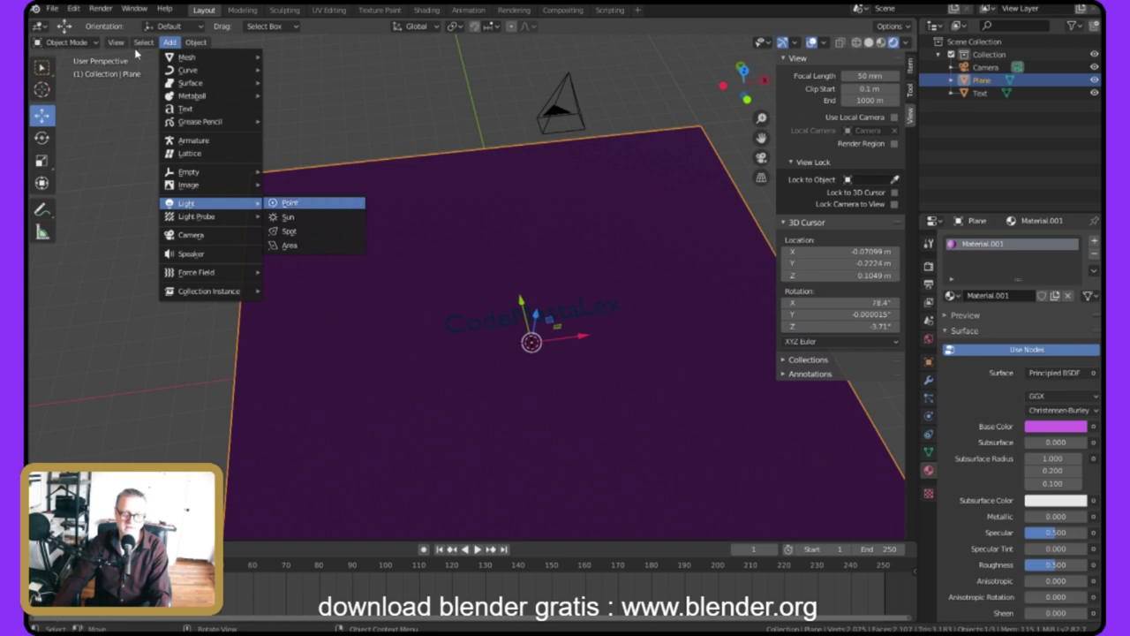
{"action": "key", "text": "Down"}
{"action": "key", "text": "Up"}
{"action": "key", "text": "Down"}
{"action": "key", "text": "Down"}
{"action": "key", "text": "Return"}
Raise the spot light about 10.35 m along the Z axis, above the background plane.
{"action": "scroll", "coordinate": [262, 45], "scroll_direction": "down", "scroll_amount": 3}
{"action": "middle_click_drag", "start_coordinate": [265, 43], "coordinate": [342, 104]}
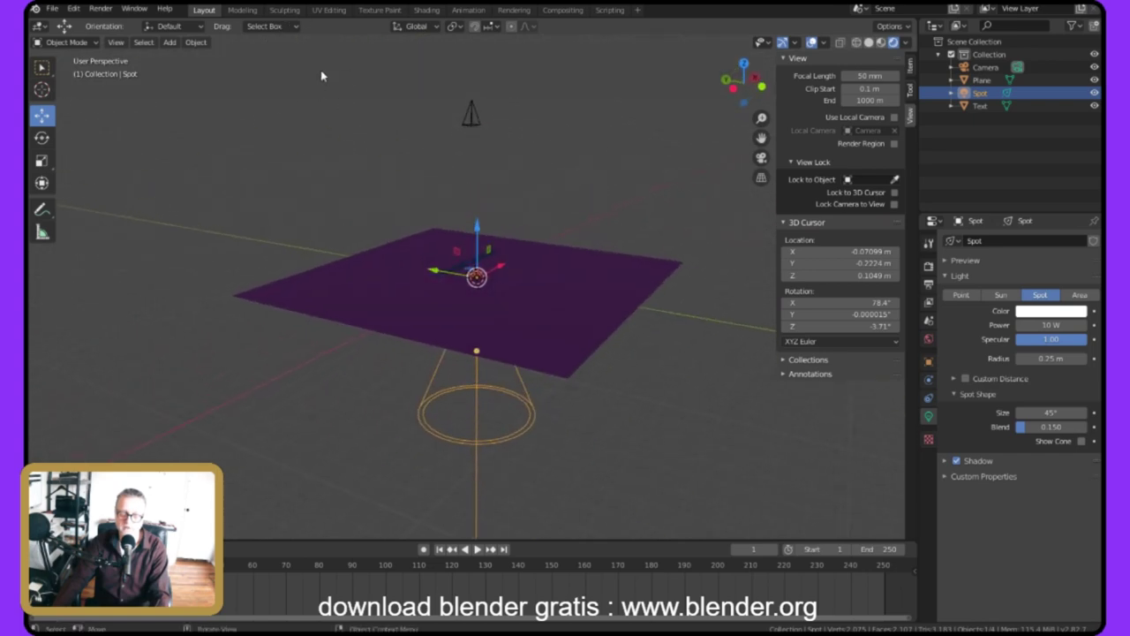
{"action": "key", "text": "g"}
{"action": "key", "text": "z"}
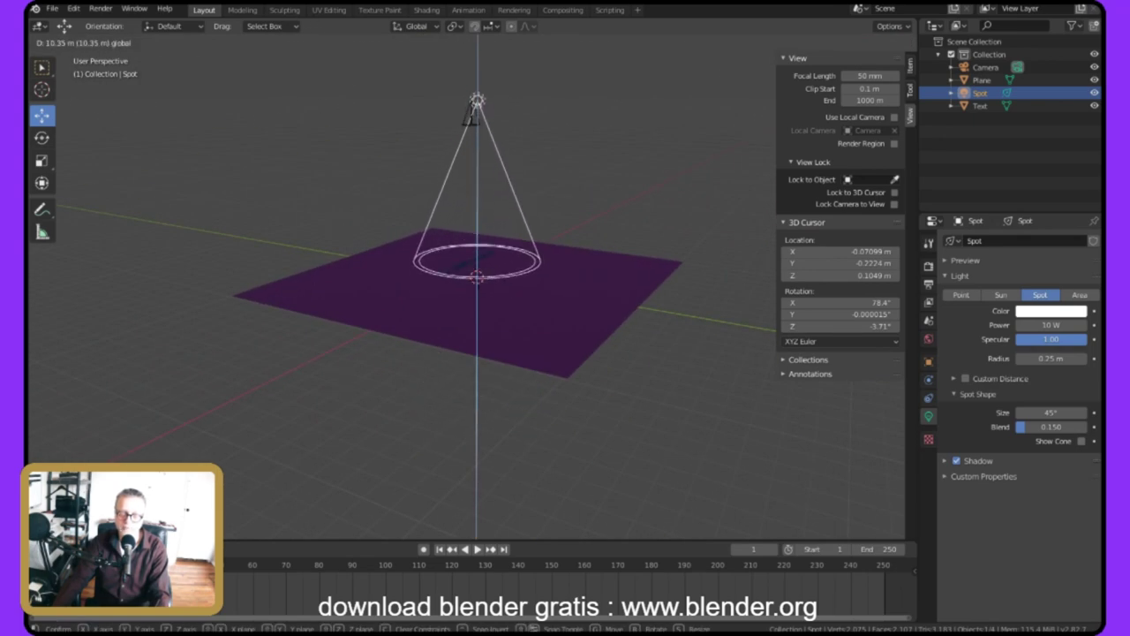
{"action": "left_click", "coordinate": [477, 102]}
{"action": "middle_click_drag", "start_coordinate": [477, 102], "coordinate": [405, 192]}
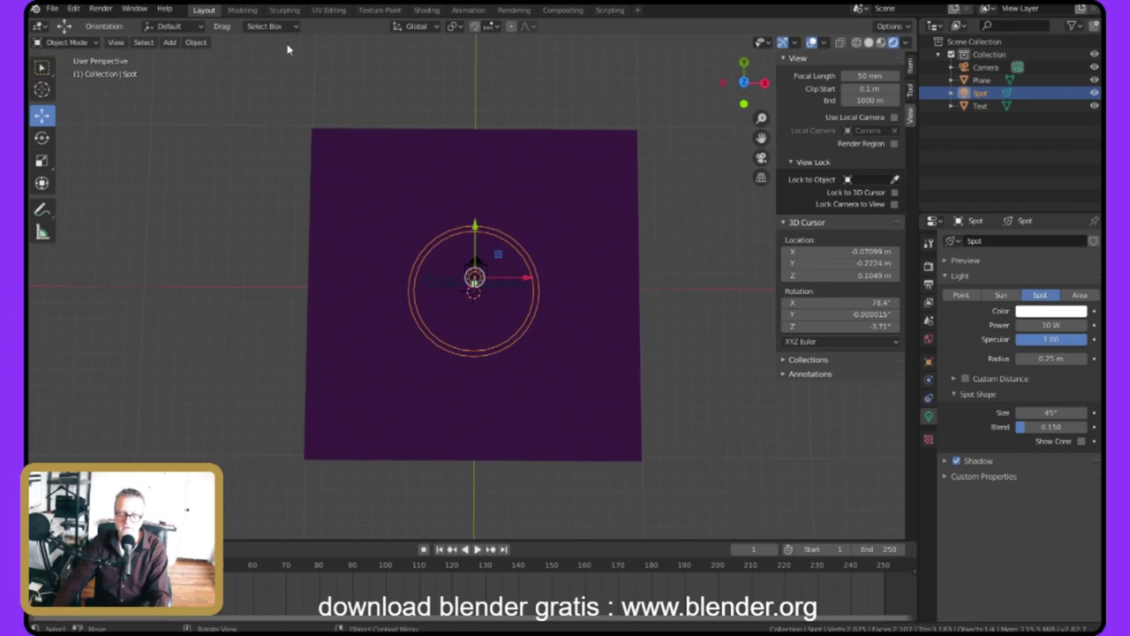
Move the spot light along the X axis to about X 6.9 m, near the plane's edge.
{"action": "middle_click_drag", "start_coordinate": [321, 151], "coordinate": [352, 101]}
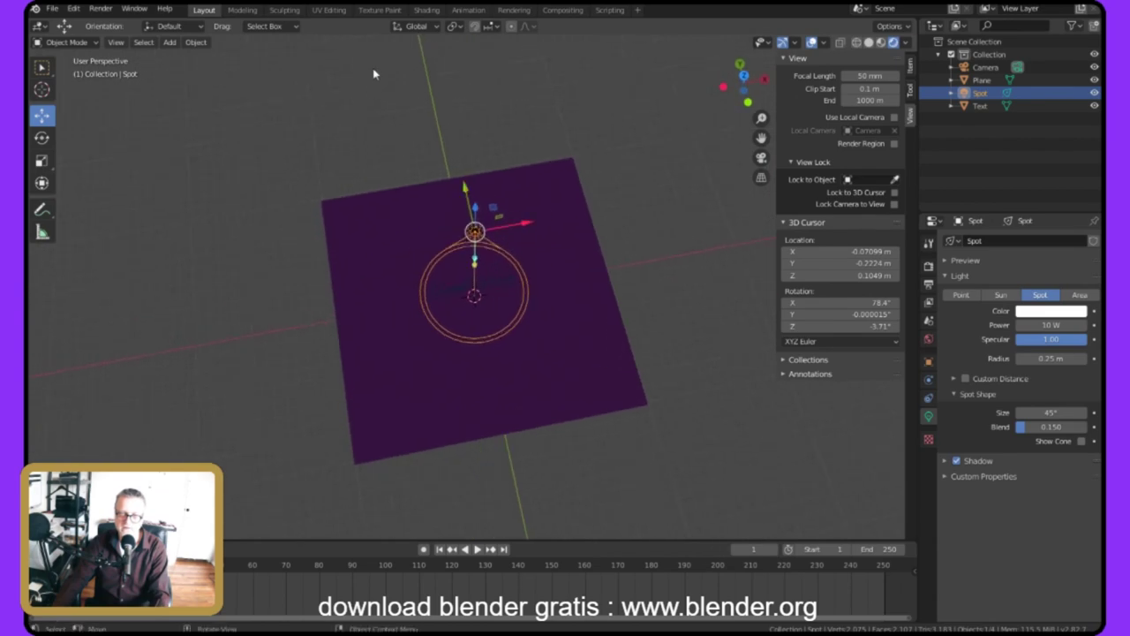
{"action": "key", "text": "g"}
{"action": "key", "text": "x"}
{"action": "left_click", "coordinate": [489, 45]}
{"action": "middle_click_drag", "start_coordinate": [486, 46], "coordinate": [467, 69]}
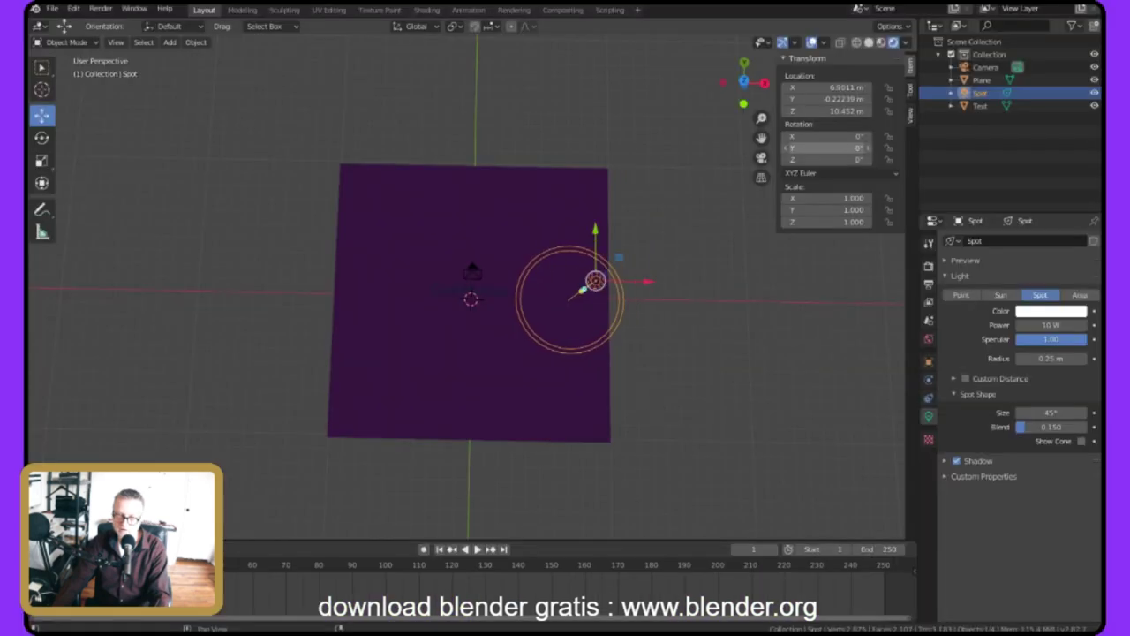
Rotate the spot light to 36.6° about Y so it points toward the text.
{"action": "left_click_drag", "start_coordinate": [570, 282], "coordinate": [544, 285]}
{"action": "left_click_drag", "start_coordinate": [826, 148], "coordinate": [831, 148]}
{"action": "middle_click_drag", "start_coordinate": [212, 76], "coordinate": [79, 36]}
{"action": "middle_click_drag", "start_coordinate": [578, 19], "coordinate": [661, 27]}
{"action": "key", "text": "ctrl+z"}
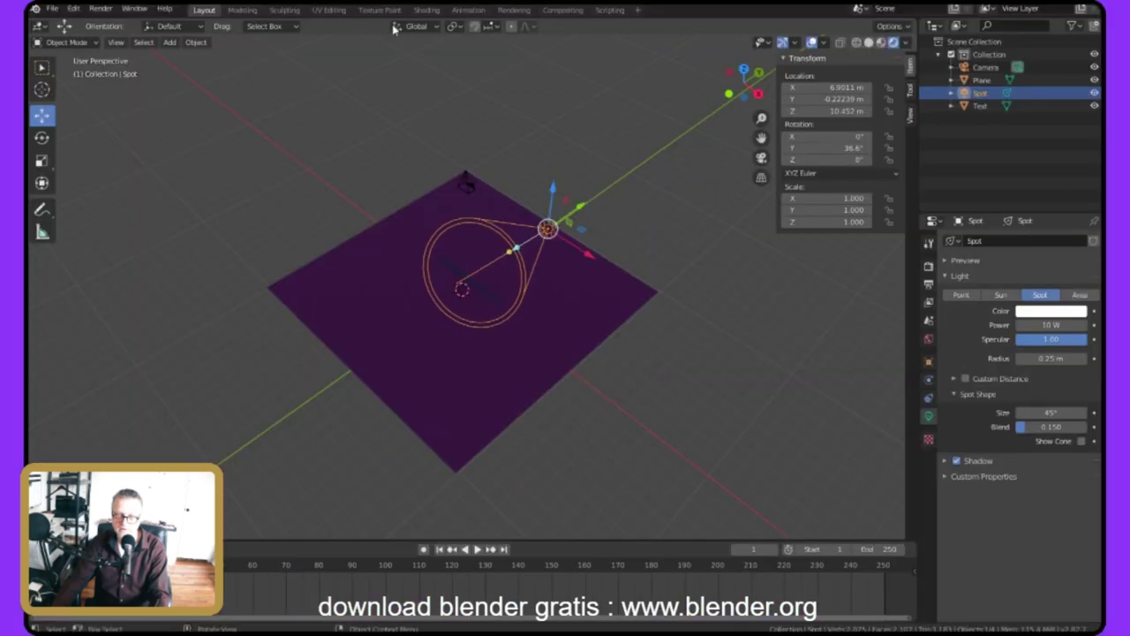
{"action": "middle_click_drag", "start_coordinate": [394, 29], "coordinate": [436, 100]}
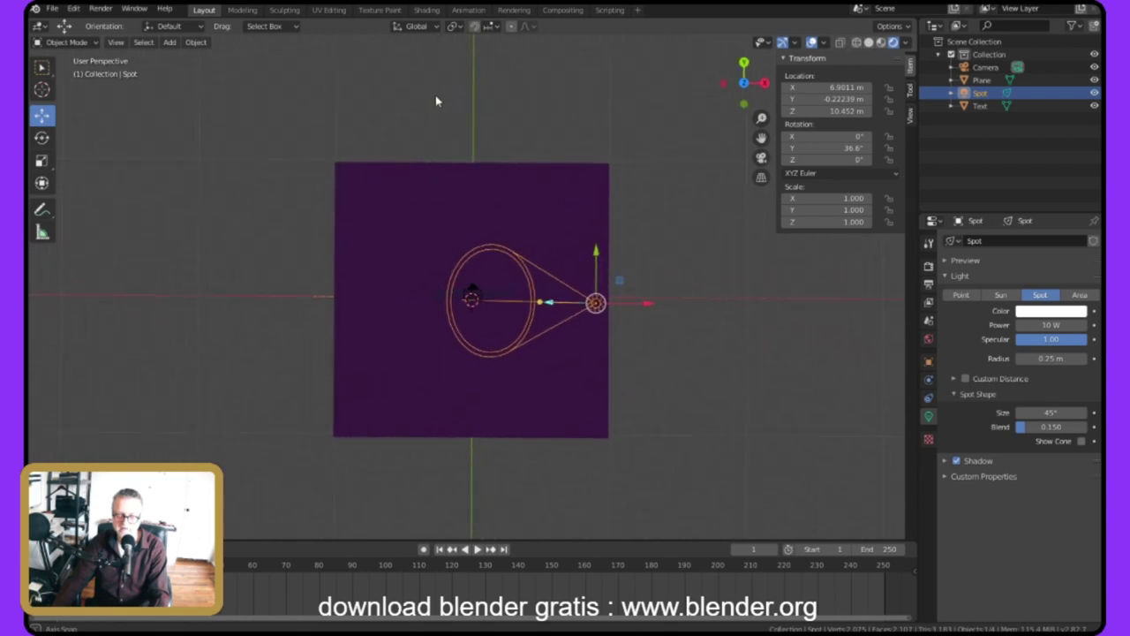
Compare Material Preview with Rendered shading and view the lit scene through the camera.
{"action": "scroll", "coordinate": [375, 106], "scroll_direction": "up", "scroll_amount": 5}
{"action": "scroll", "coordinate": [369, 108], "scroll_direction": "down", "scroll_amount": 2}
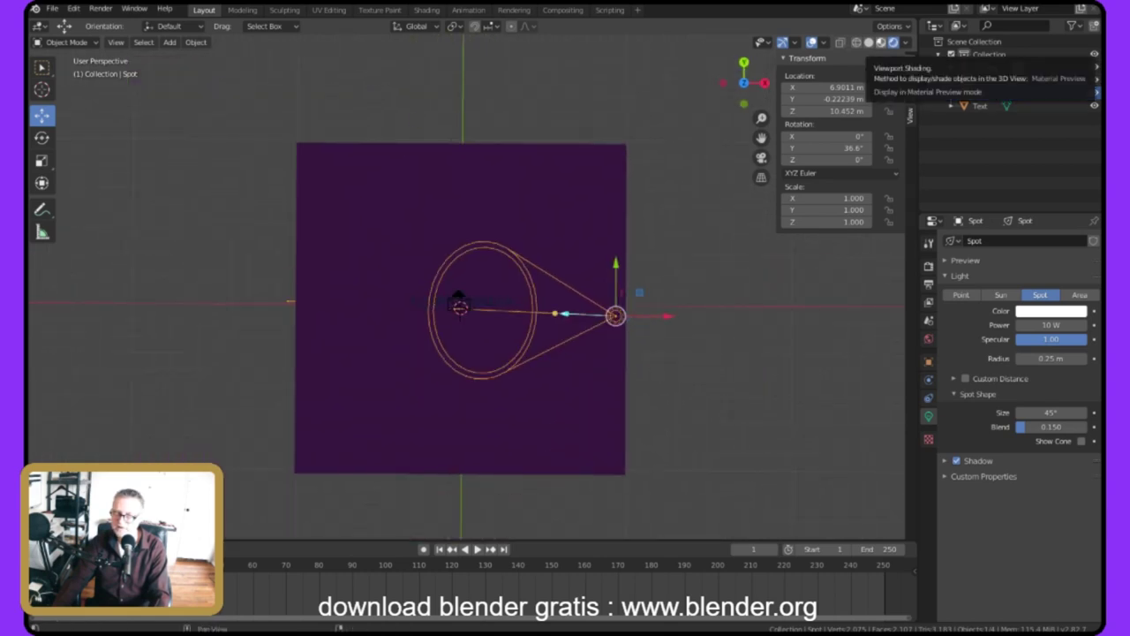
{"action": "left_click", "coordinate": [880, 41]}
{"action": "left_click", "coordinate": [893, 42]}
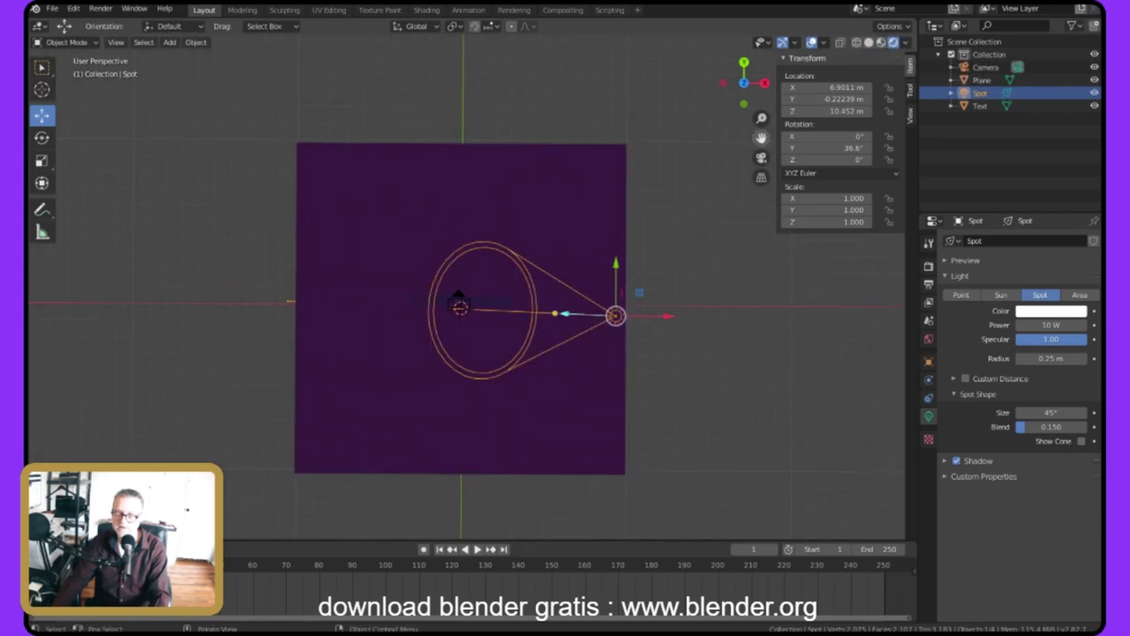
{"action": "left_click", "coordinate": [761, 157]}
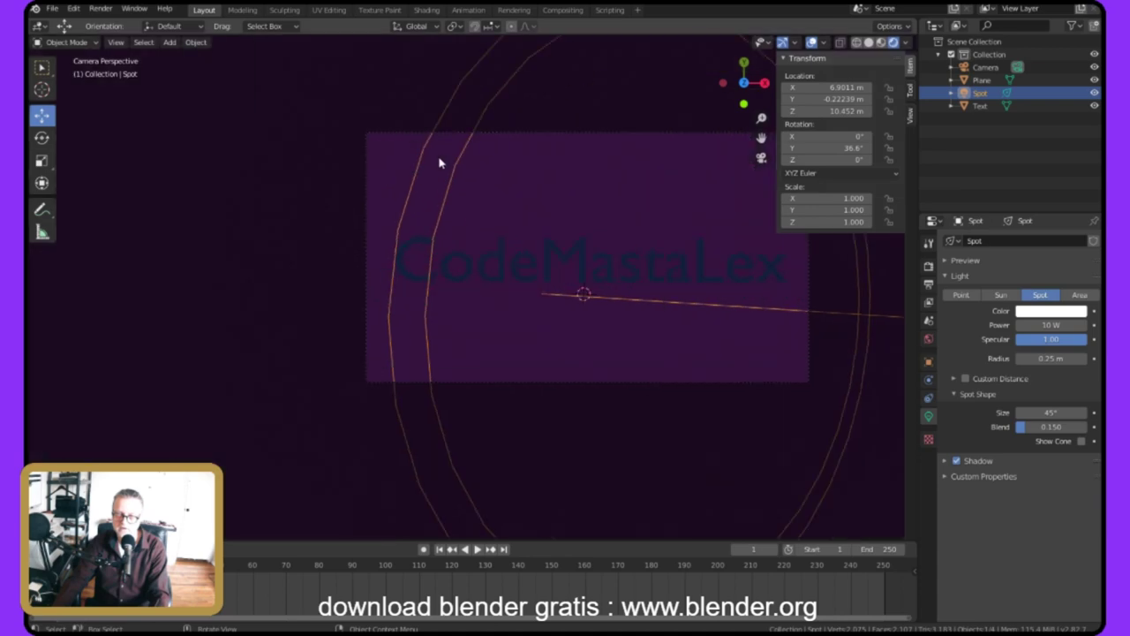
{"action": "scroll", "coordinate": [439, 162], "scroll_direction": "down", "scroll_amount": 1}
Set the spot light's power to 1000 W.
{"action": "left_click", "coordinate": [1051, 324]}
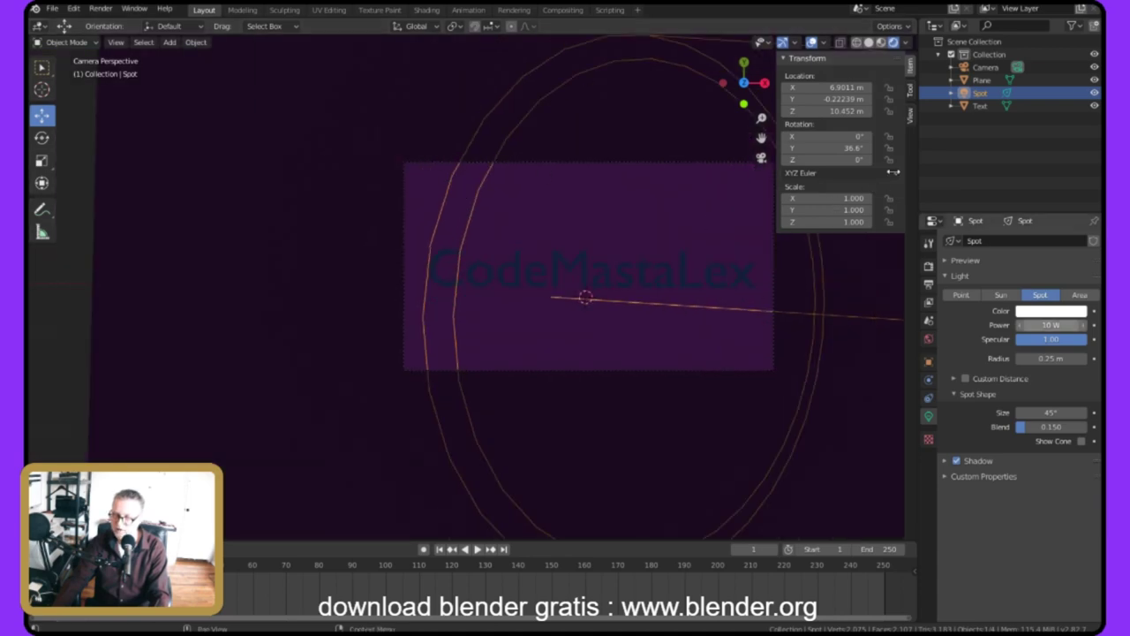
{"action": "type", "text": "14.3"}
{"action": "key", "text": "Return"}
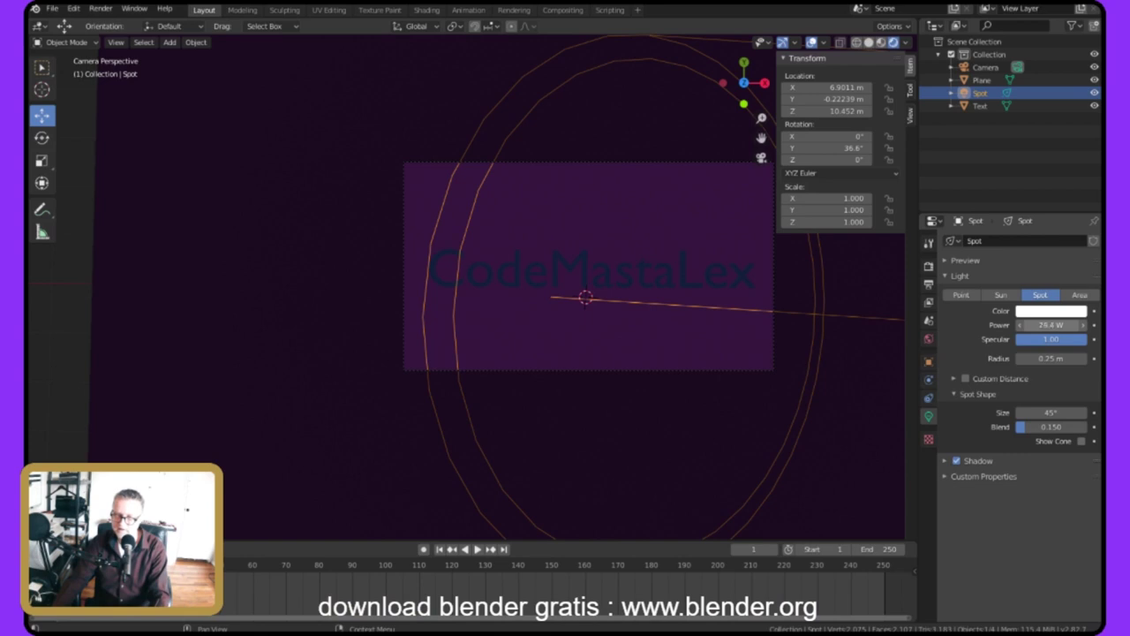
{"action": "left_click_drag", "start_coordinate": [1050, 325], "coordinate": [1056, 325]}
{"action": "left_click", "coordinate": [1051, 325]}
{"action": "type", "text": "1000"}
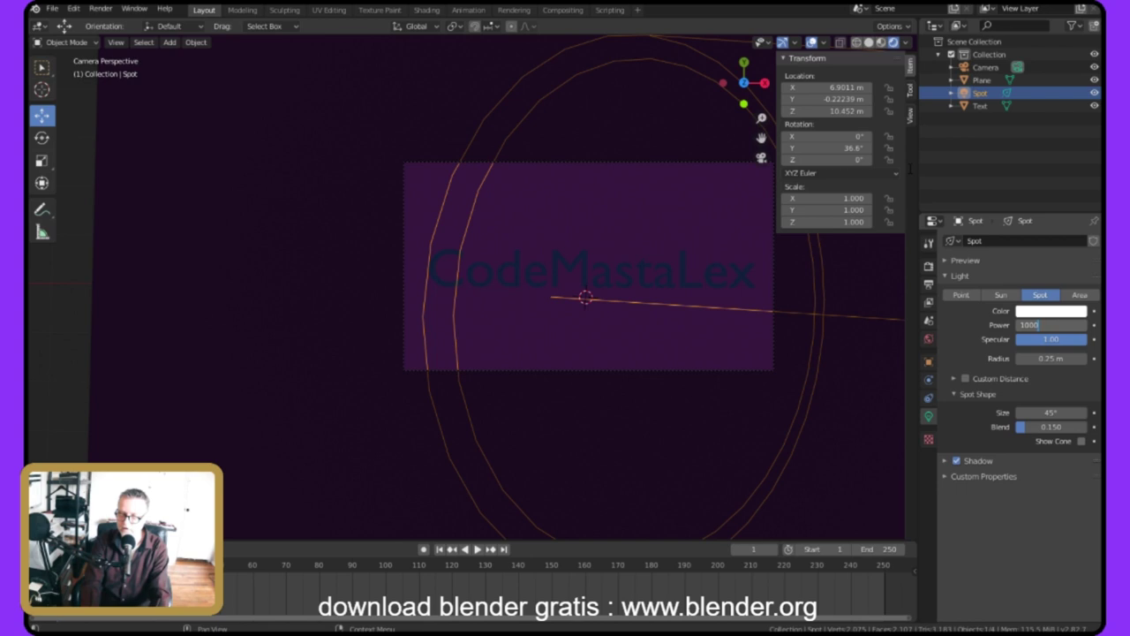
{"action": "key", "text": "Return"}
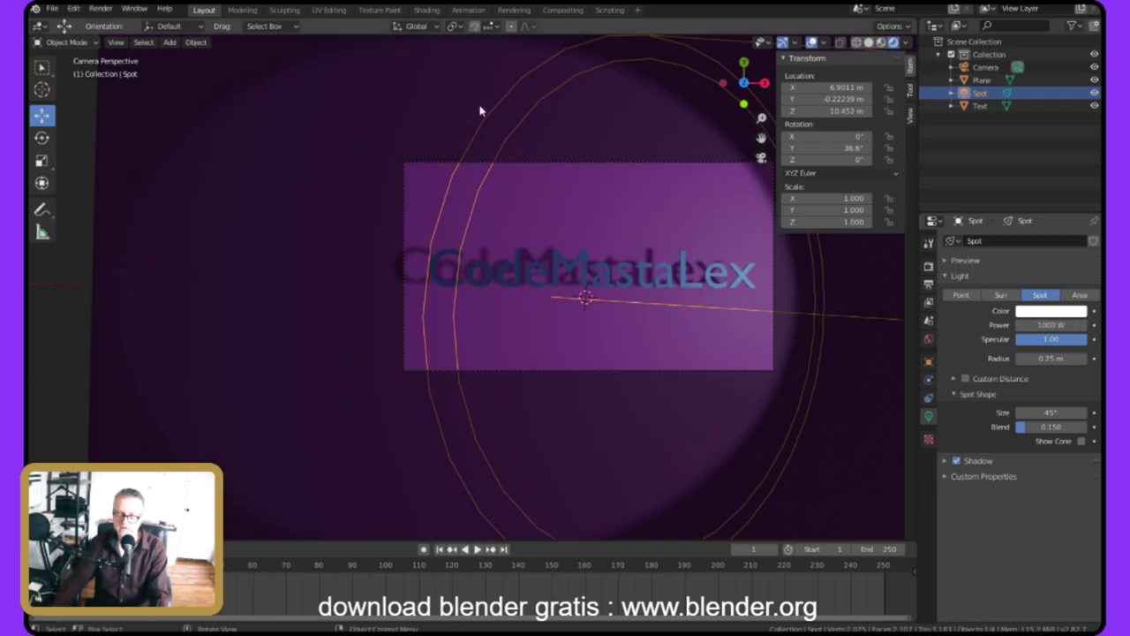
Examine the spot light's cone and the text's shadow on the plane, in and out of camera view.
{"action": "scroll", "coordinate": [423, 103], "scroll_direction": "up", "scroll_amount": 3}
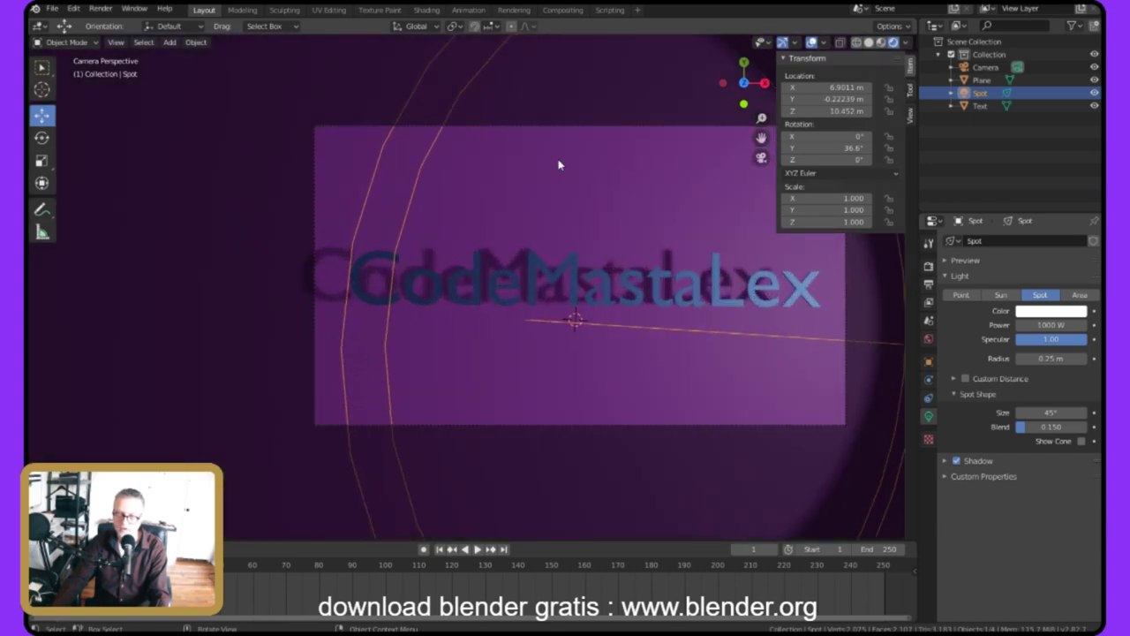
{"action": "scroll", "coordinate": [484, 154], "scroll_direction": "down", "scroll_amount": 5}
{"action": "scroll", "coordinate": [468, 154], "scroll_direction": "down", "scroll_amount": 2}
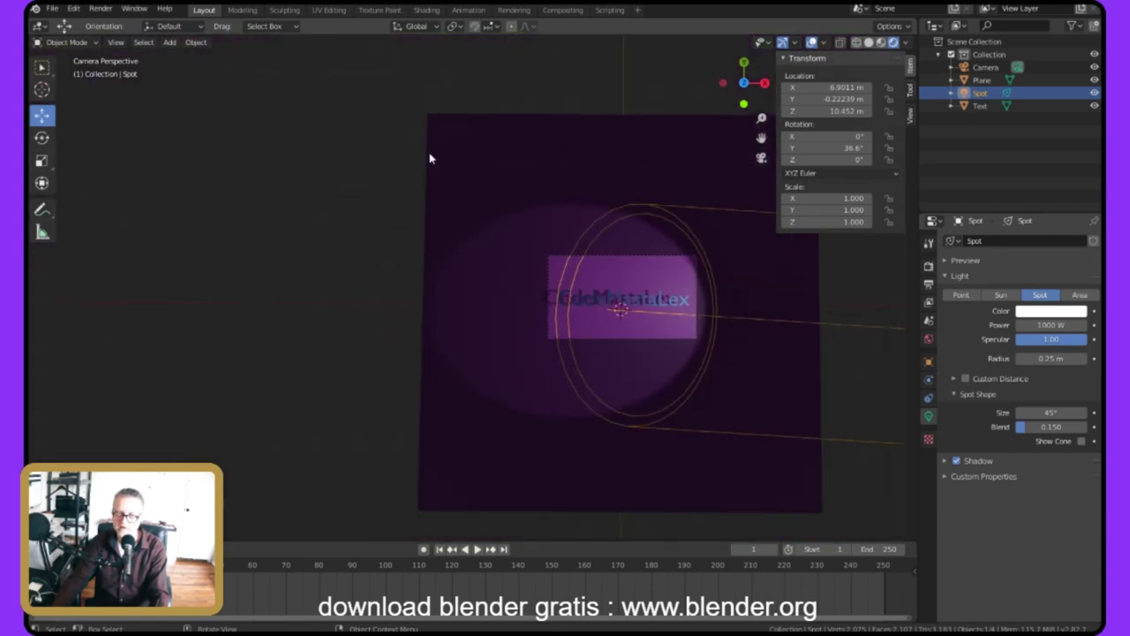
{"action": "scroll", "coordinate": [430, 158], "scroll_direction": "up", "scroll_amount": 5}
{"action": "scroll", "coordinate": [430, 158], "scroll_direction": "down", "scroll_amount": 3}
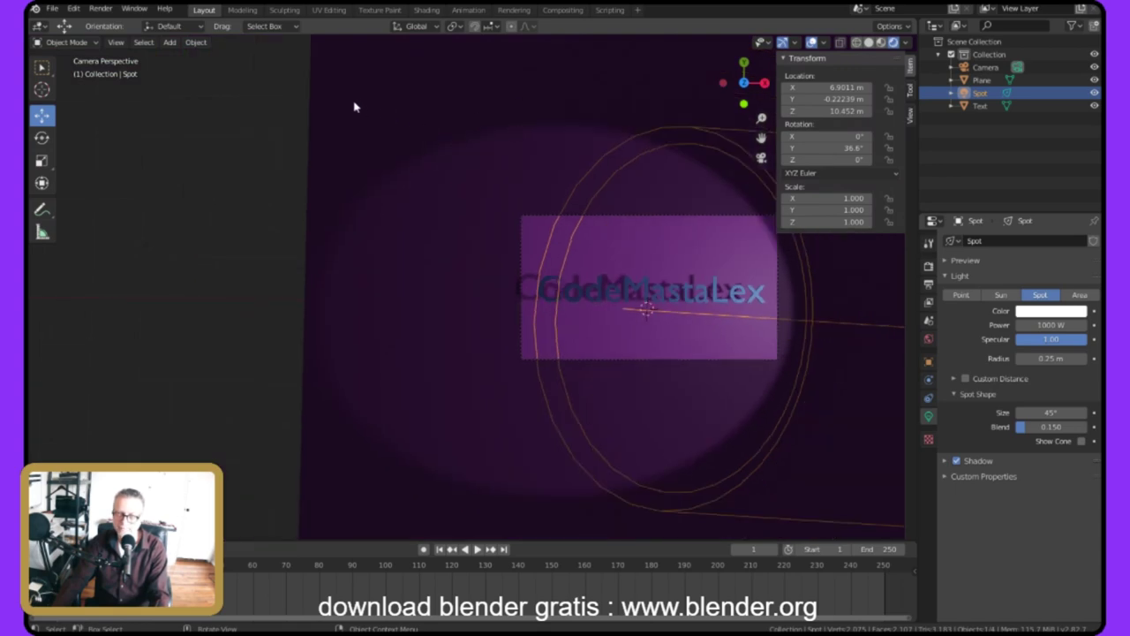
{"action": "scroll", "coordinate": [355, 107], "scroll_direction": "down", "scroll_amount": 2}
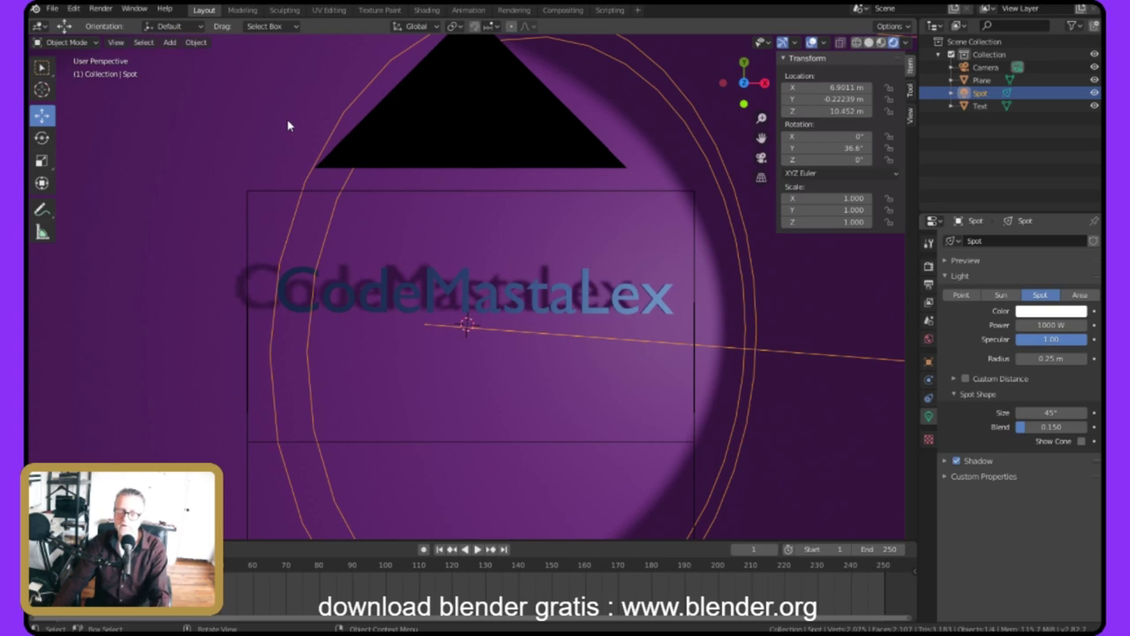
{"action": "scroll", "coordinate": [290, 122], "scroll_direction": "down", "scroll_amount": 10}
{"action": "scroll", "coordinate": [311, 122], "scroll_direction": "up", "scroll_amount": 4}
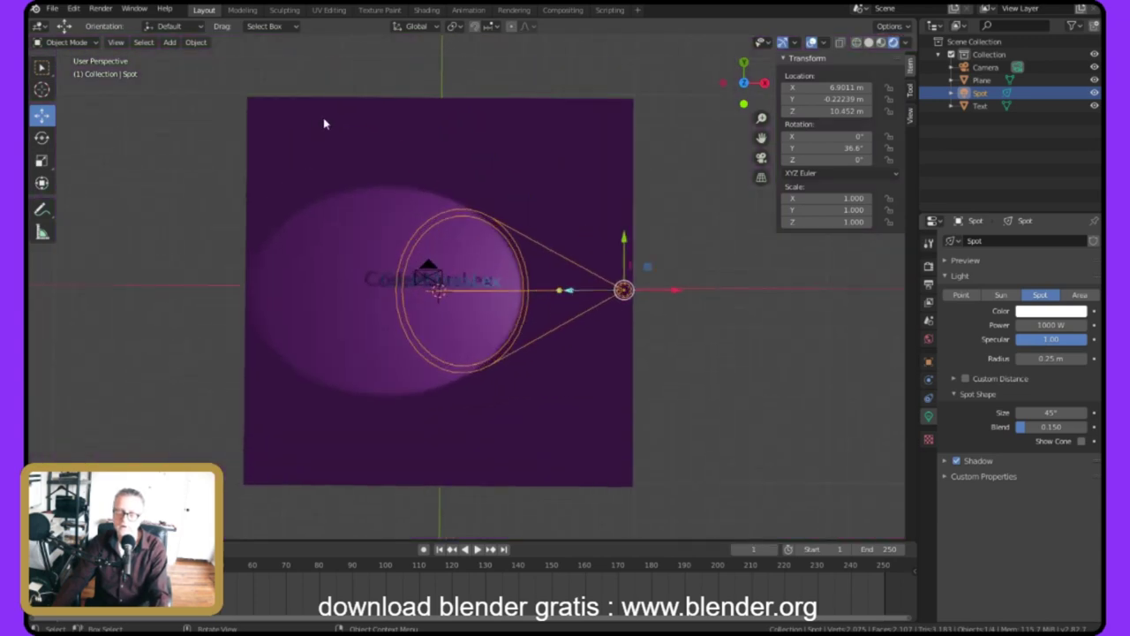
Lock the 3D view to the Text object.
{"action": "scroll", "coordinate": [316, 123], "scroll_direction": "up", "scroll_amount": 3}
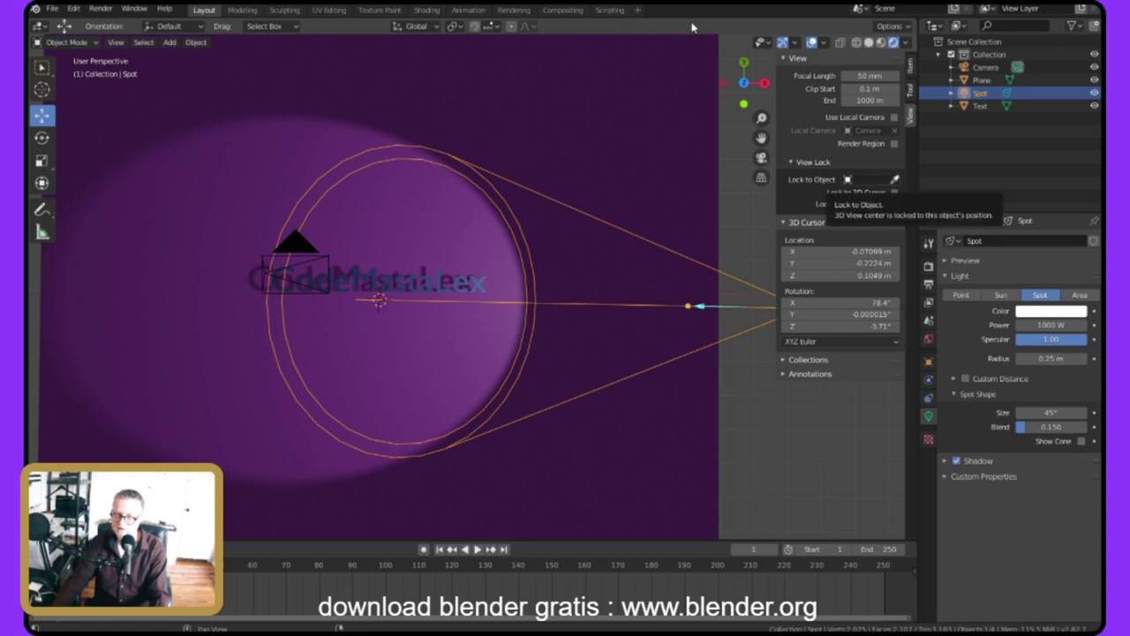
{"action": "left_click", "coordinate": [895, 179]}
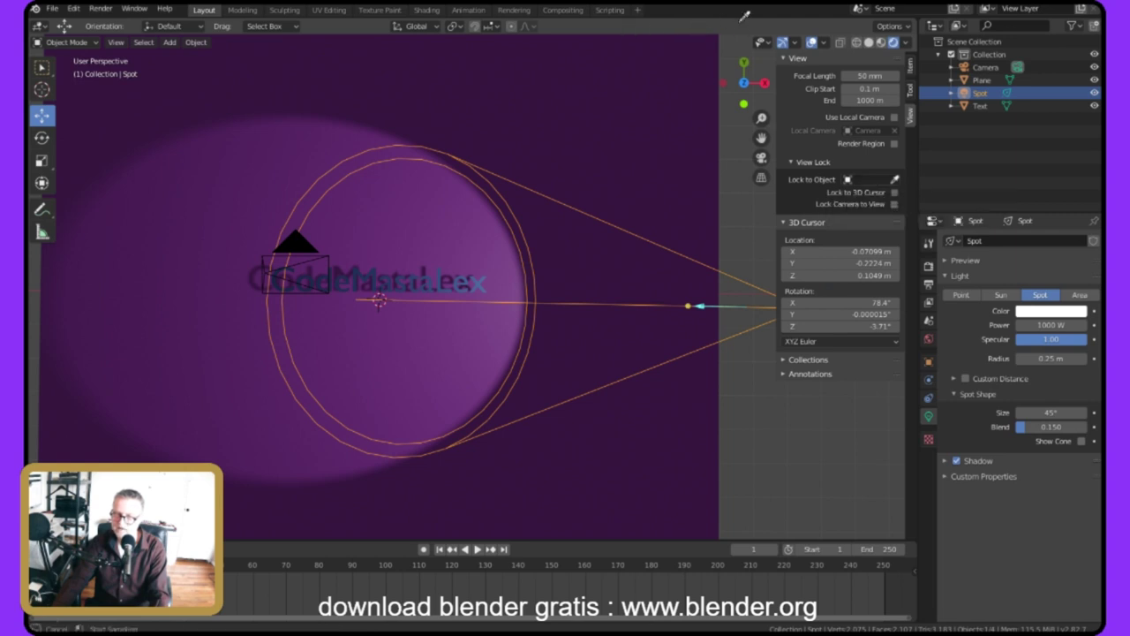
{"action": "left_click", "coordinate": [221, 126]}
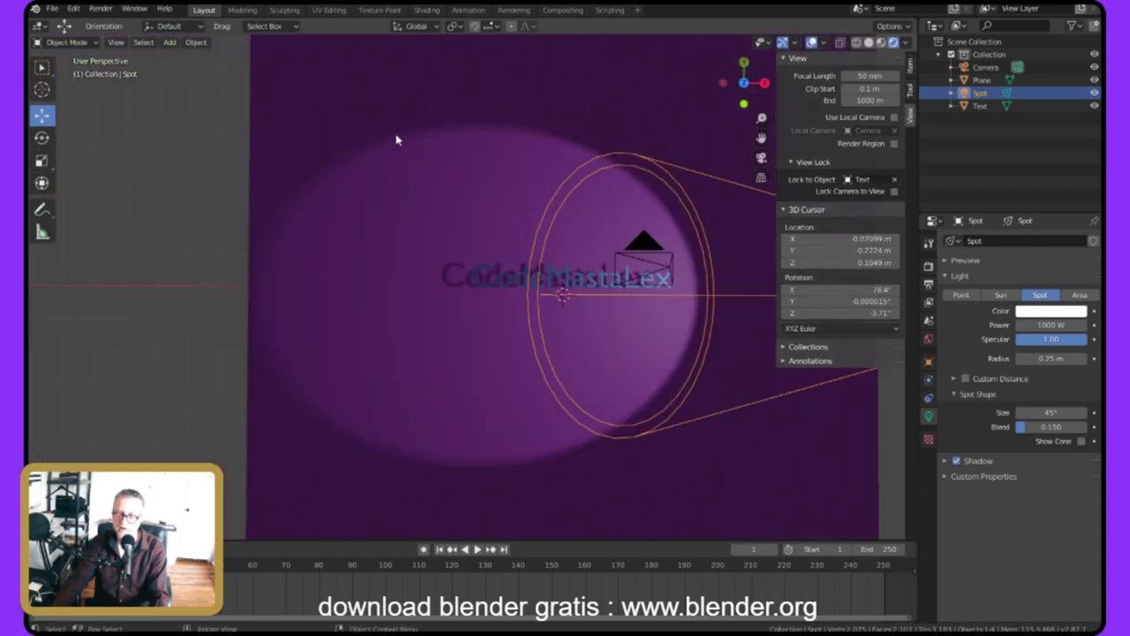
Reposition the spot light along the X axis, ending at about X 3.06 m, closer to the text.
{"action": "scroll", "coordinate": [393, 141], "scroll_direction": "down", "scroll_amount": 8}
{"action": "key", "text": "g"}
{"action": "key", "text": "x"}
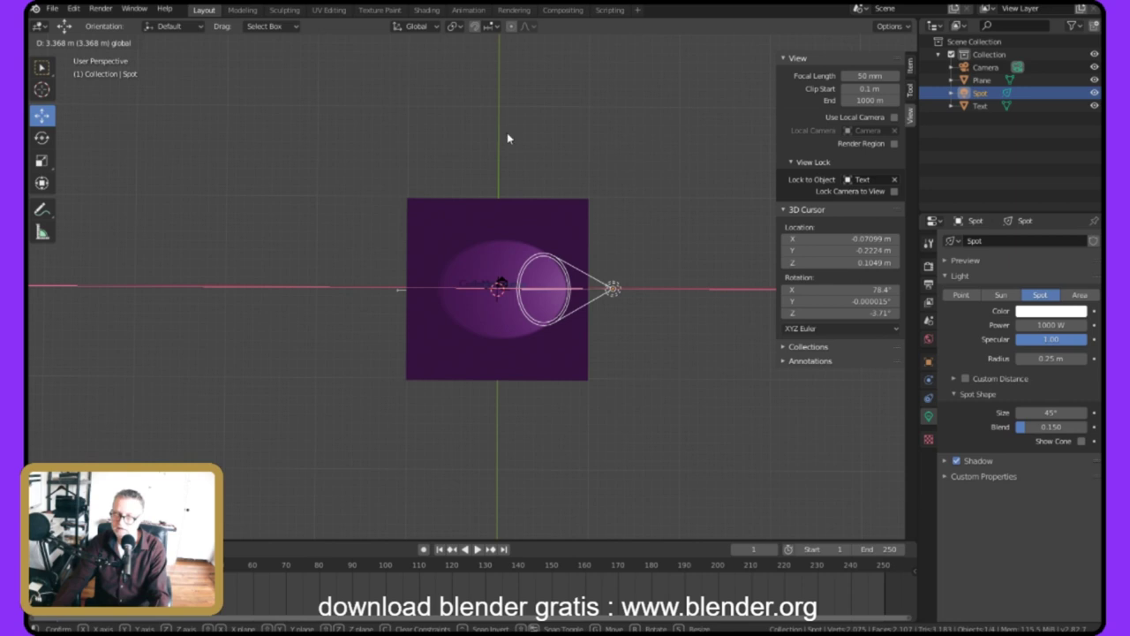
{"action": "left_click", "coordinate": [508, 133]}
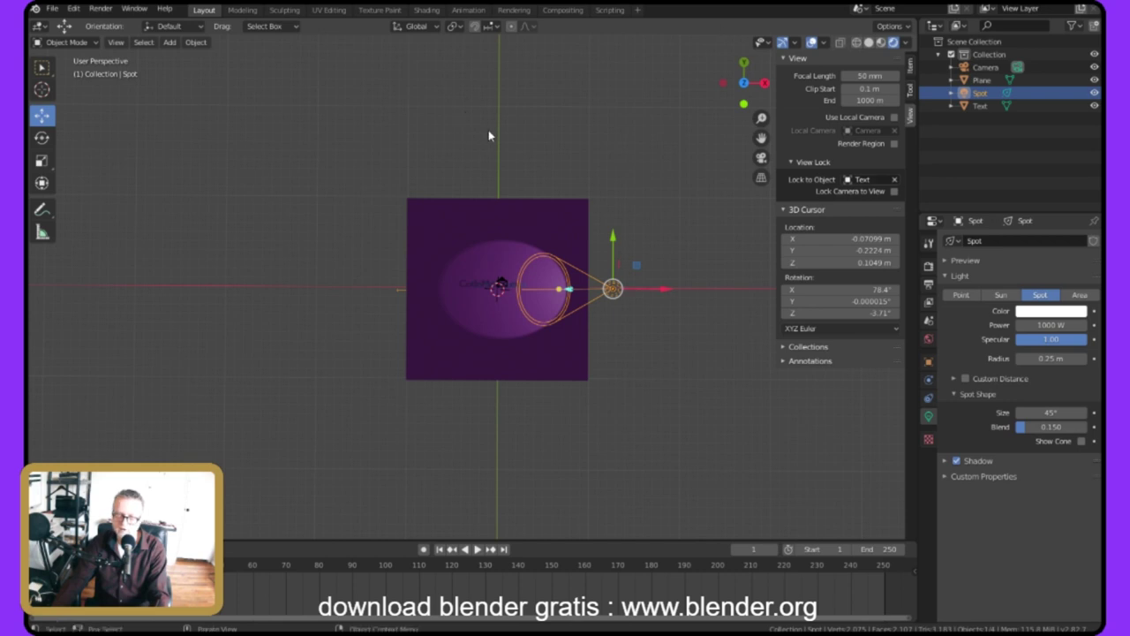
{"action": "key", "text": "g"}
{"action": "key", "text": "x"}
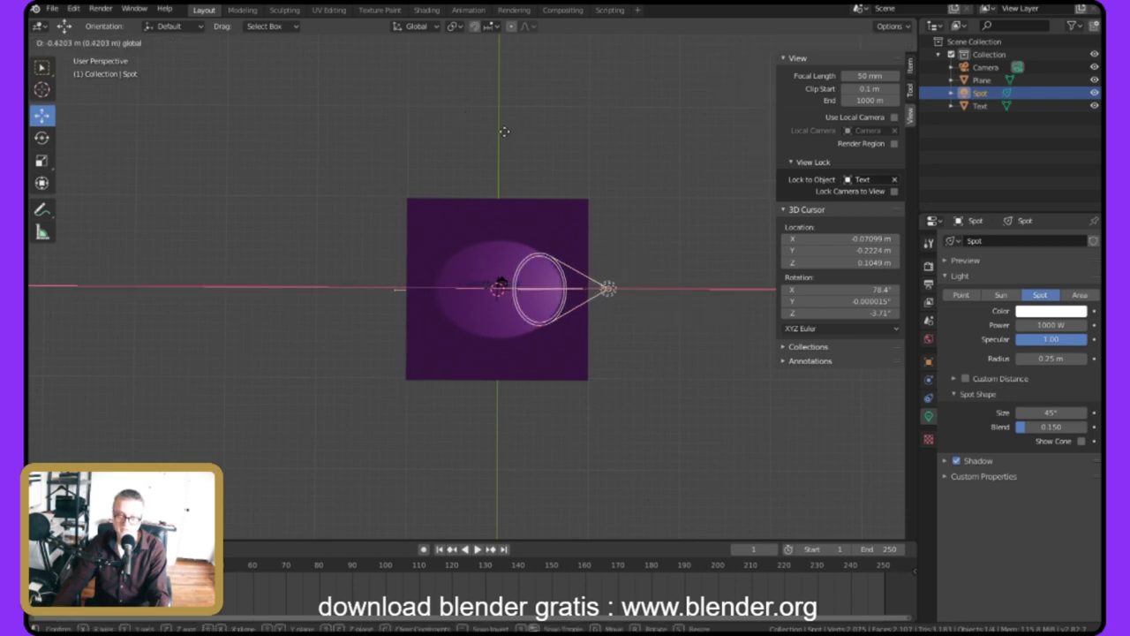
{"action": "left_click", "coordinate": [433, 139]}
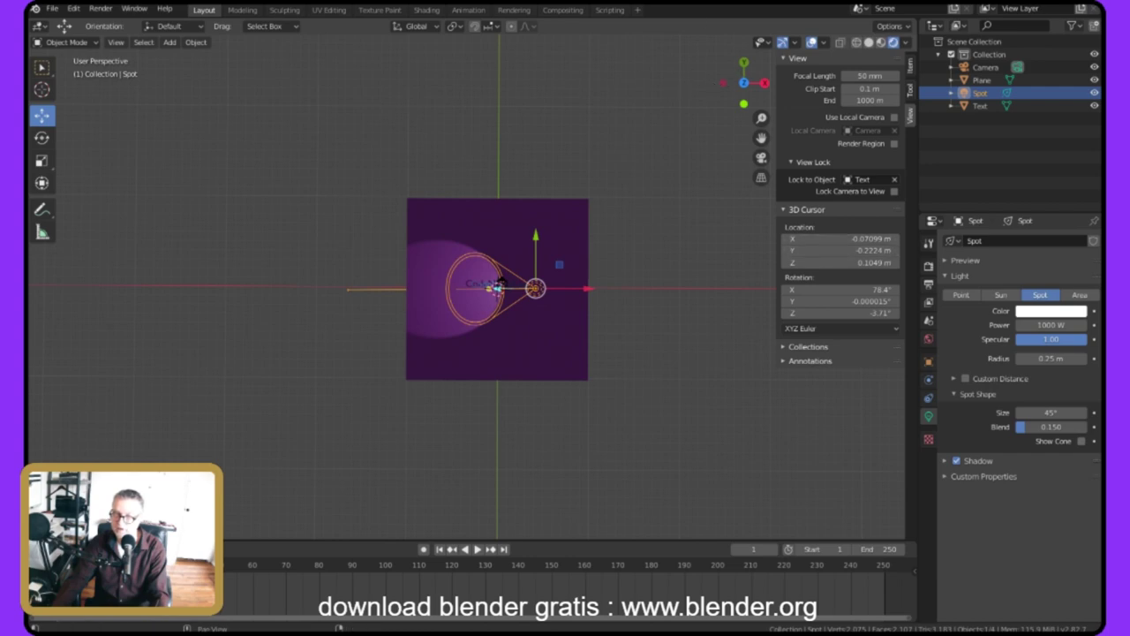
Set the spot light's Y location to about 0.188 m and its Y rotation to 14.6°.
{"action": "left_click", "coordinate": [911, 66]}
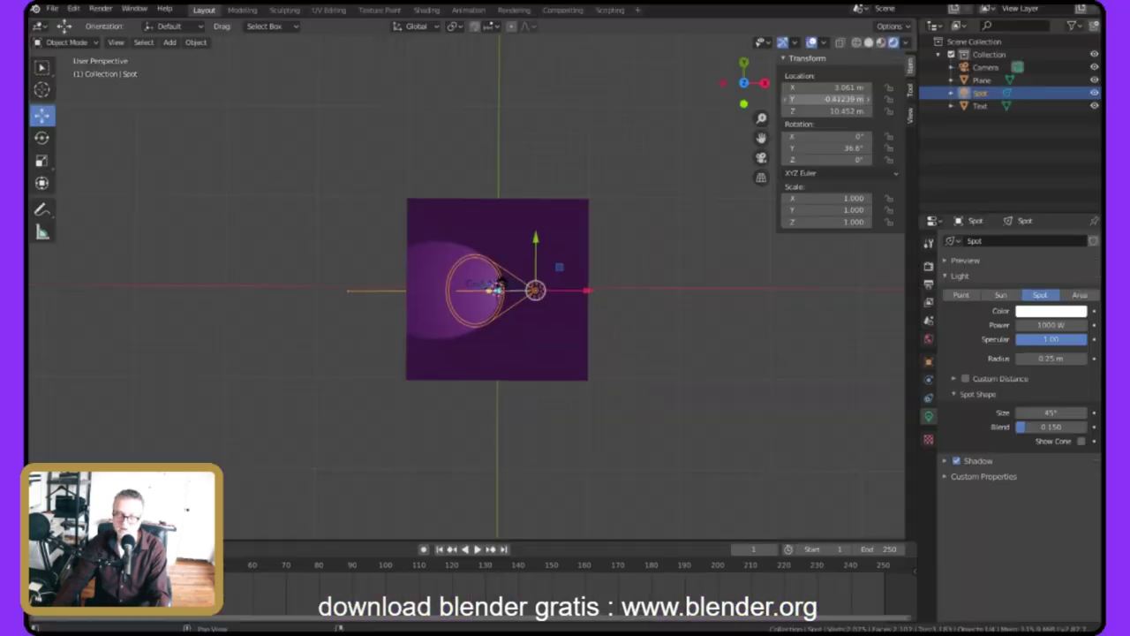
{"action": "left_click_drag", "start_coordinate": [830, 99], "coordinate": [883, 99]}
{"action": "left_click_drag", "start_coordinate": [847, 148], "coordinate": [830, 147]}
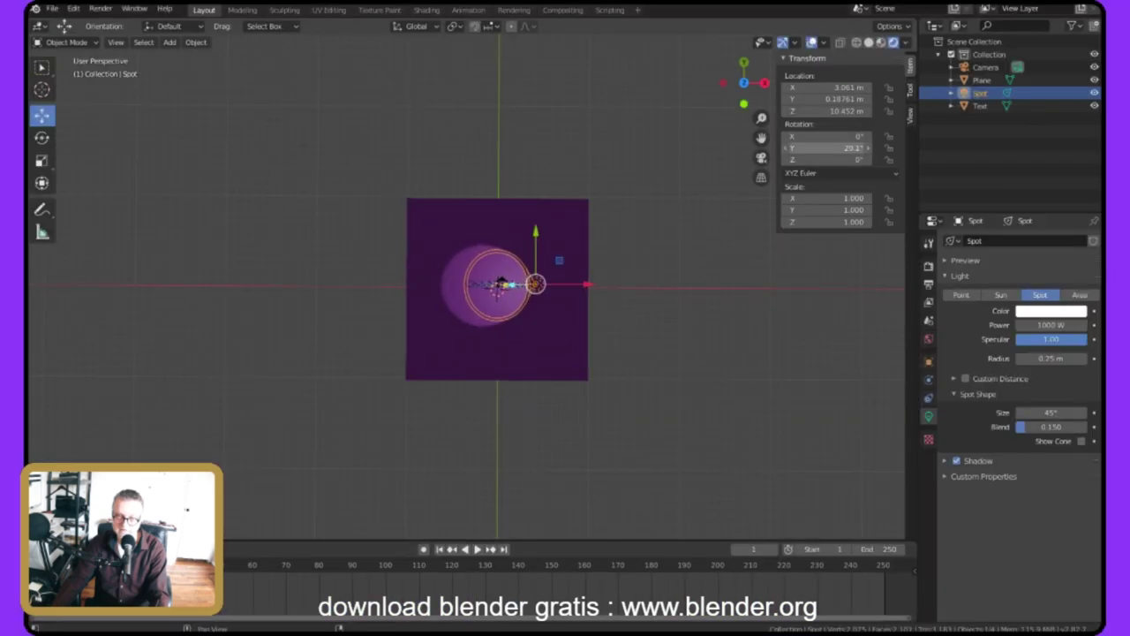
{"action": "left_click_drag", "start_coordinate": [830, 148], "coordinate": [810, 148]}
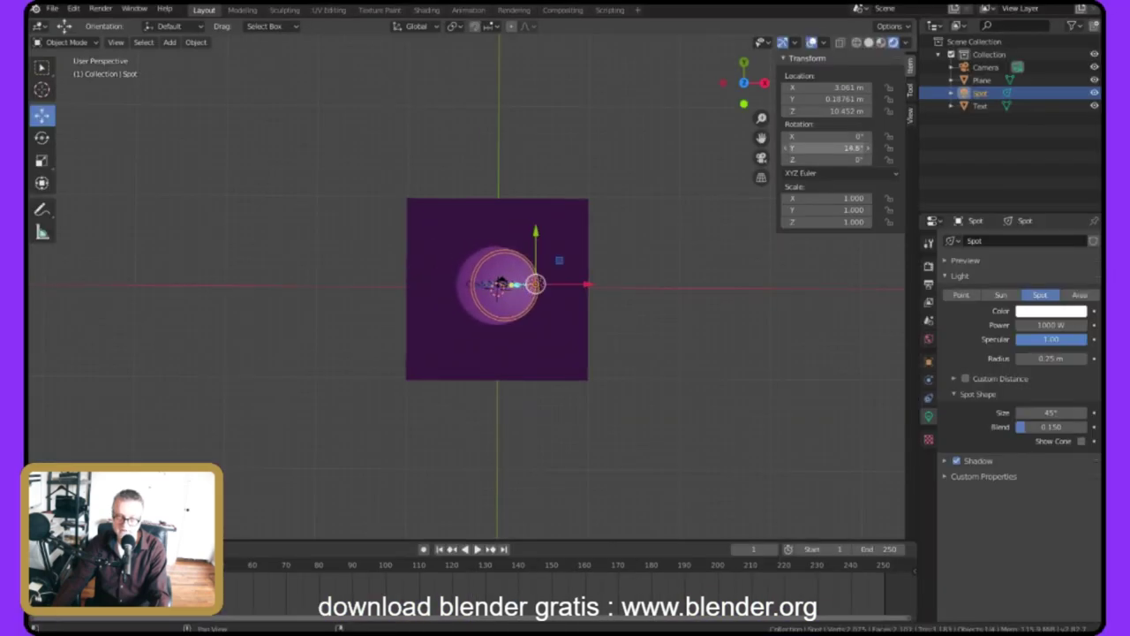
Check the lighting on the text and background through the camera.
{"action": "key", "text": "KP_0"}
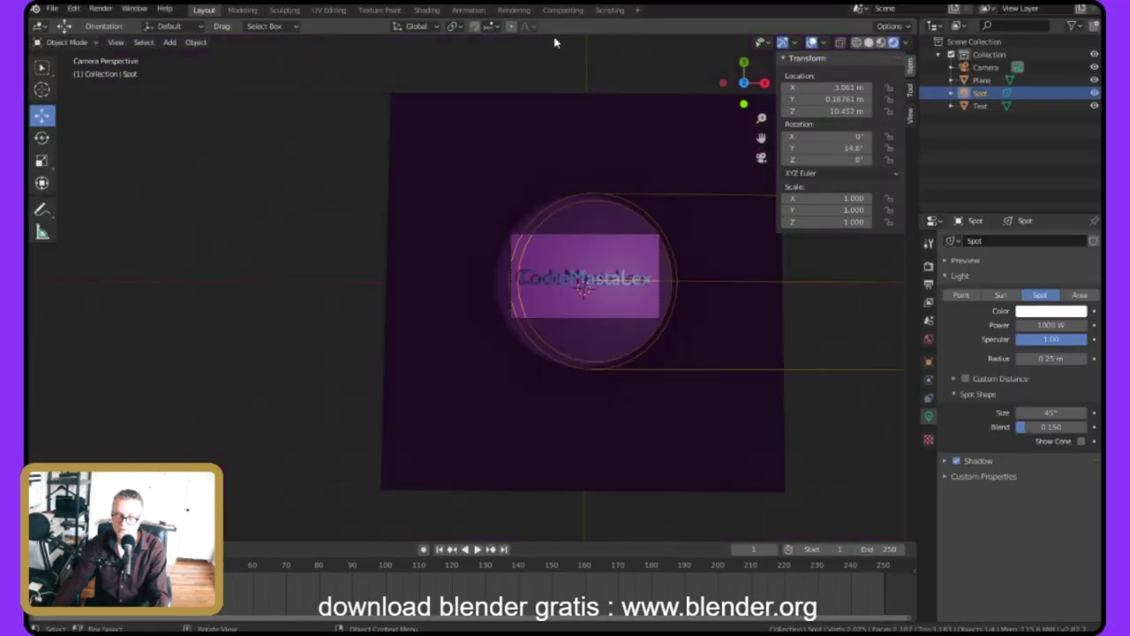
{"action": "scroll", "coordinate": [471, 130], "scroll_direction": "up", "scroll_amount": 5}
{"action": "scroll", "coordinate": [454, 132], "scroll_direction": "up", "scroll_amount": 3}
{"action": "scroll", "coordinate": [451, 137], "scroll_direction": "down", "scroll_amount": 1}
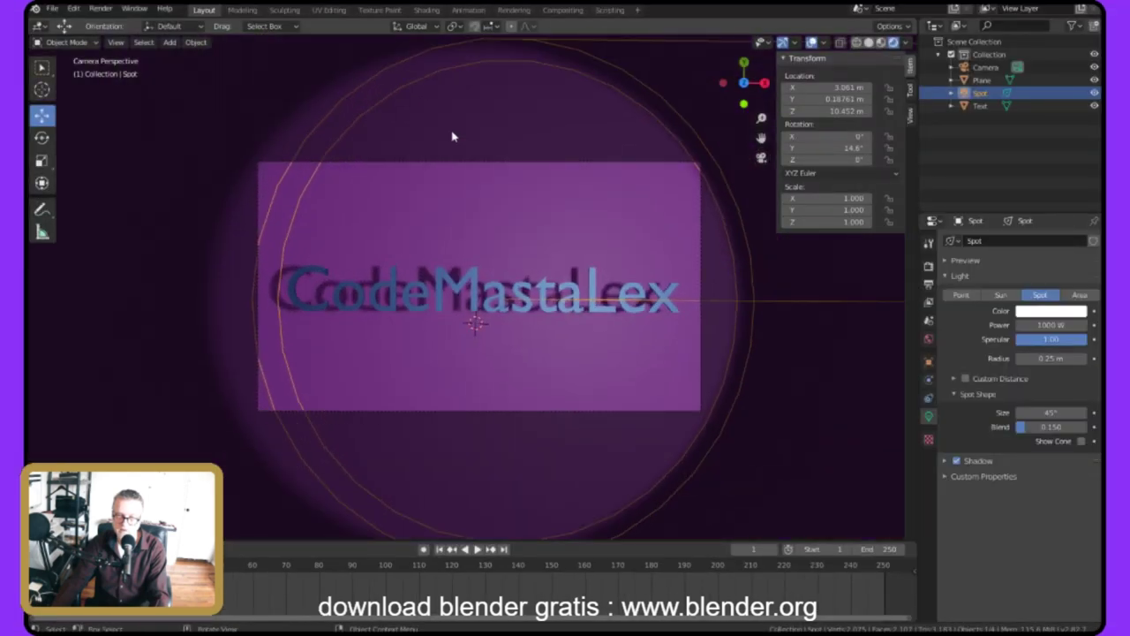
Set the spot light's X location to about 2.781 m and its Z location to about 10.562 m.
{"action": "scroll", "coordinate": [506, 113], "scroll_direction": "down", "scroll_amount": 1}
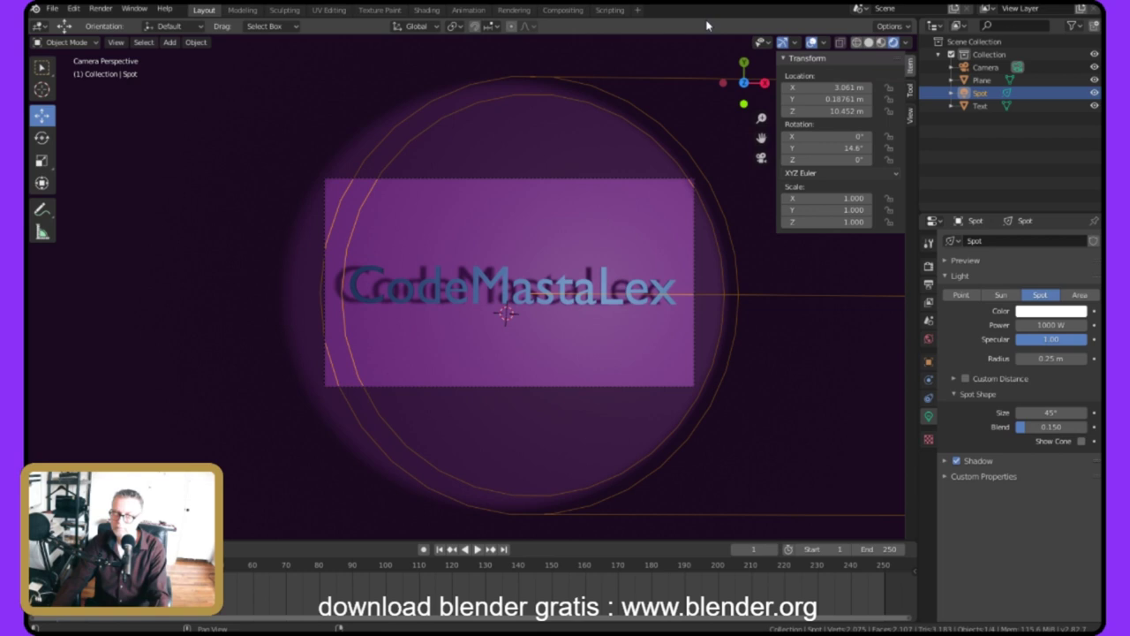
{"action": "scroll", "coordinate": [492, 49], "scroll_direction": "down", "scroll_amount": 3}
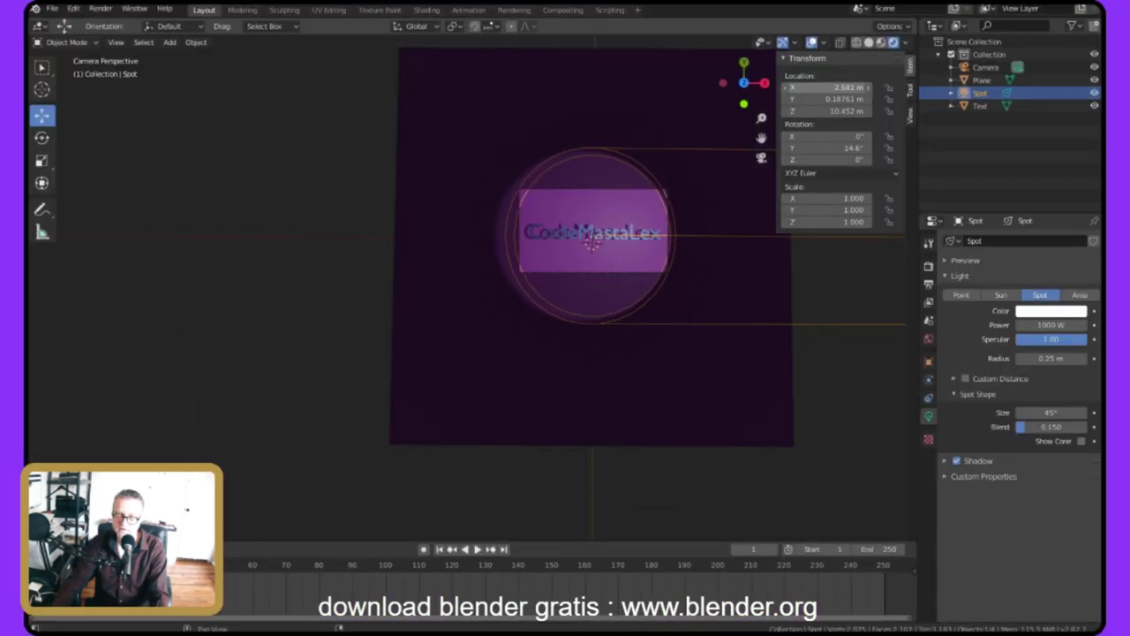
{"action": "left_click_drag", "start_coordinate": [830, 88], "coordinate": [829, 111]}
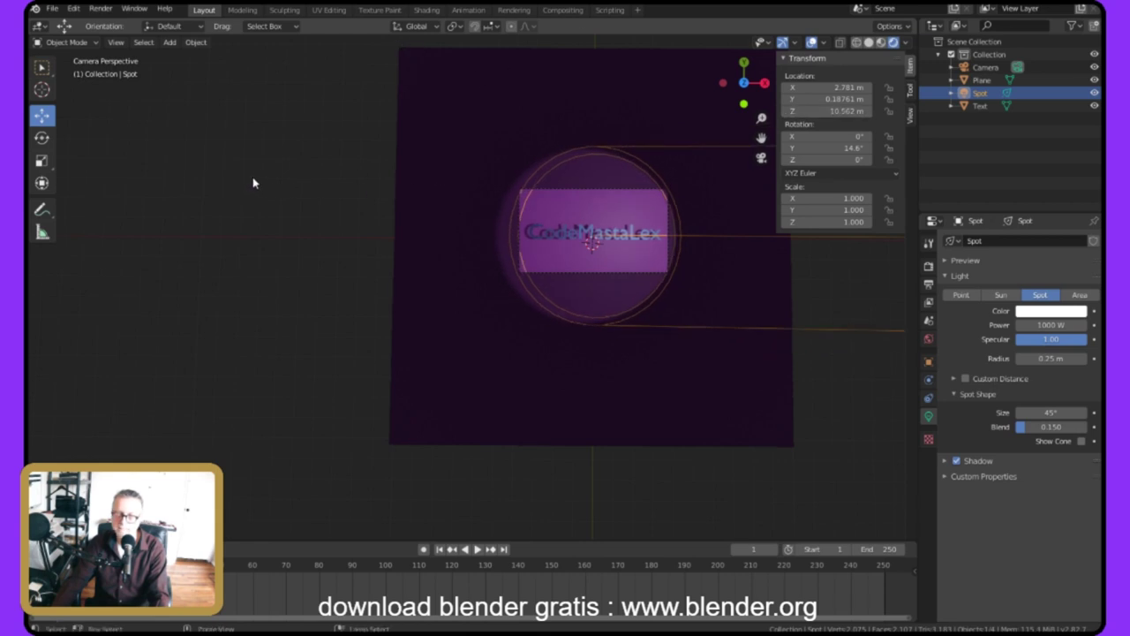
{"action": "left_click", "coordinate": [549, 182]}
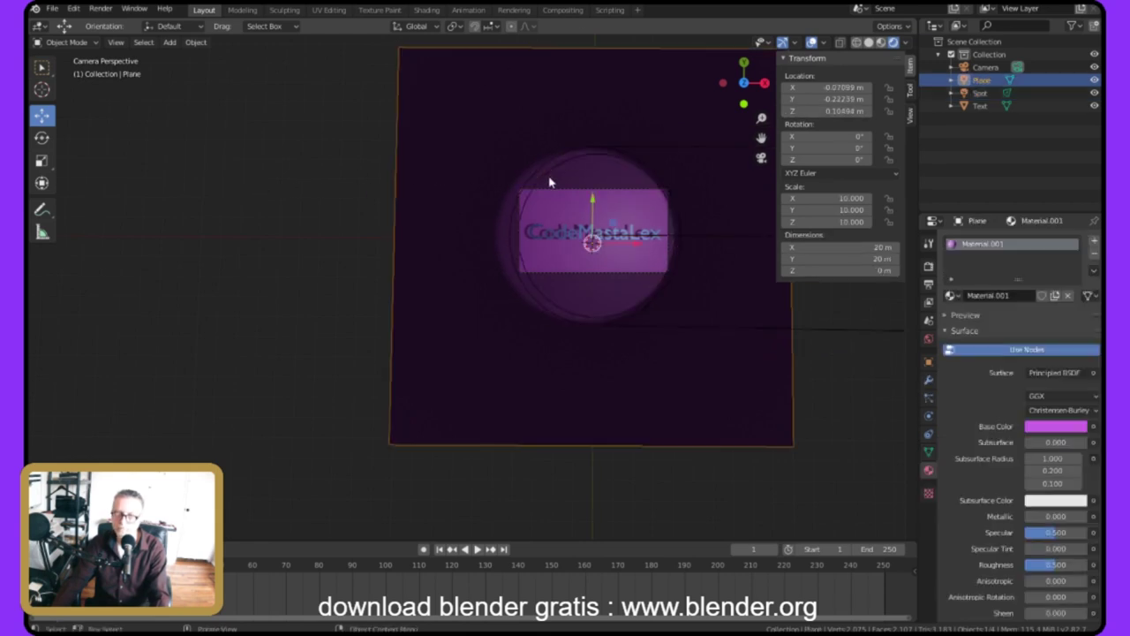
{"action": "left_click", "coordinate": [698, 185]}
{"action": "scroll", "coordinate": [703, 185], "scroll_direction": "up", "scroll_amount": 6}
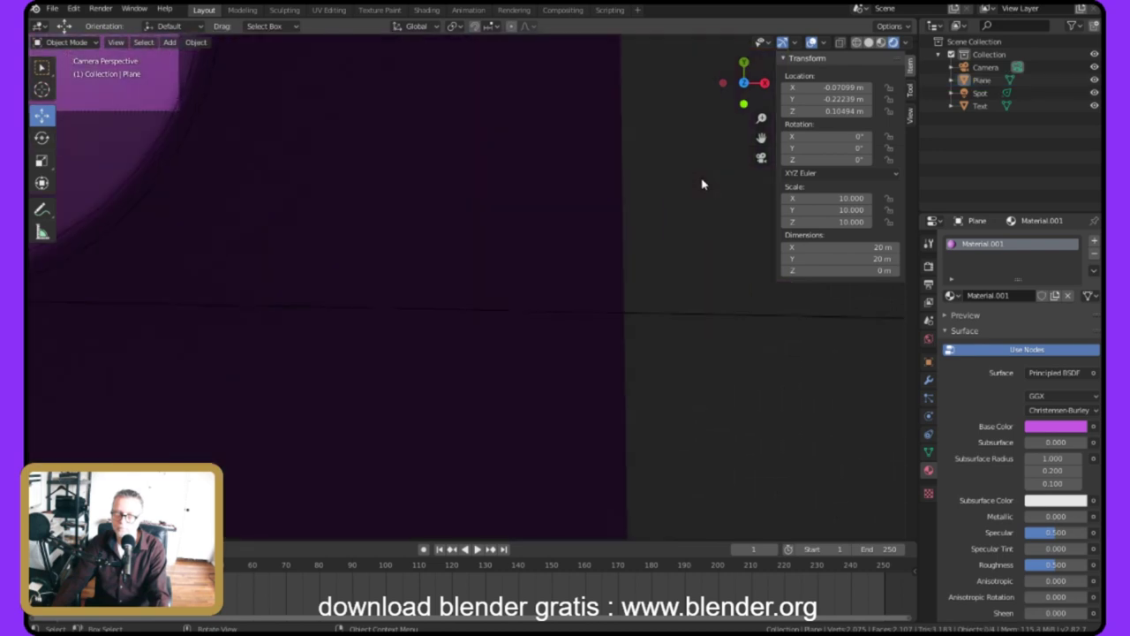
{"action": "scroll", "coordinate": [693, 189], "scroll_direction": "down", "scroll_amount": 6}
{"action": "scroll", "coordinate": [257, 142], "scroll_direction": "up", "scroll_amount": 3}
{"action": "scroll", "coordinate": [257, 142], "scroll_direction": "down", "scroll_amount": 3}
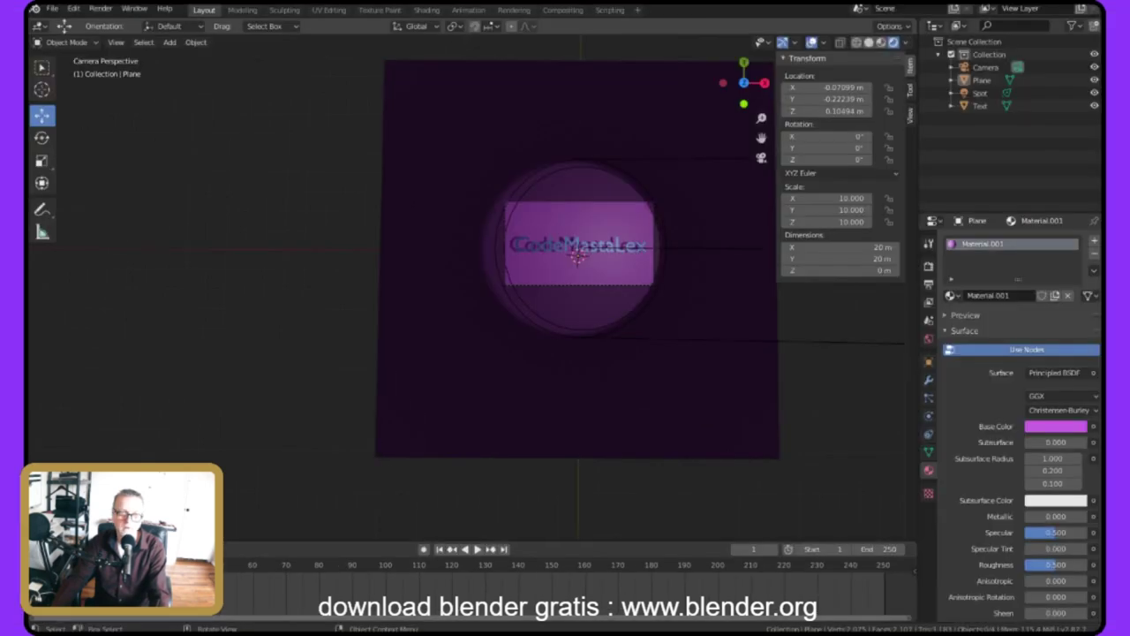
{"action": "key", "text": "Tab"}
{"action": "middle_click_drag", "start_coordinate": [73, 105], "coordinate": [90, 83]}
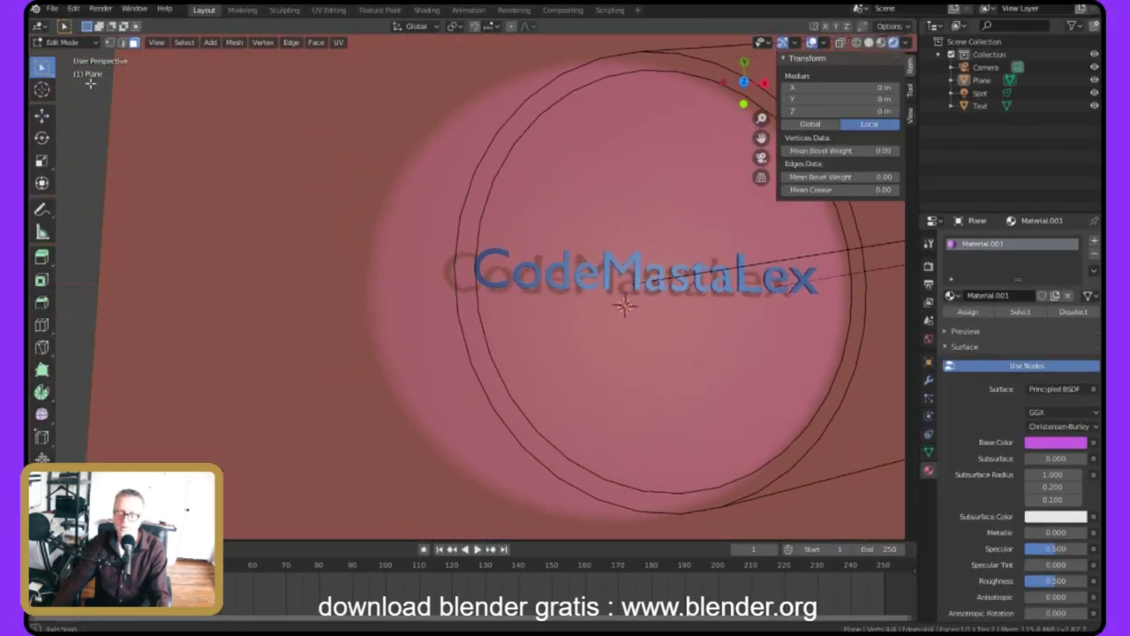
{"action": "scroll", "coordinate": [151, 121], "scroll_direction": "down", "scroll_amount": 6}
{"action": "scroll", "coordinate": [300, 114], "scroll_direction": "up", "scroll_amount": 3}
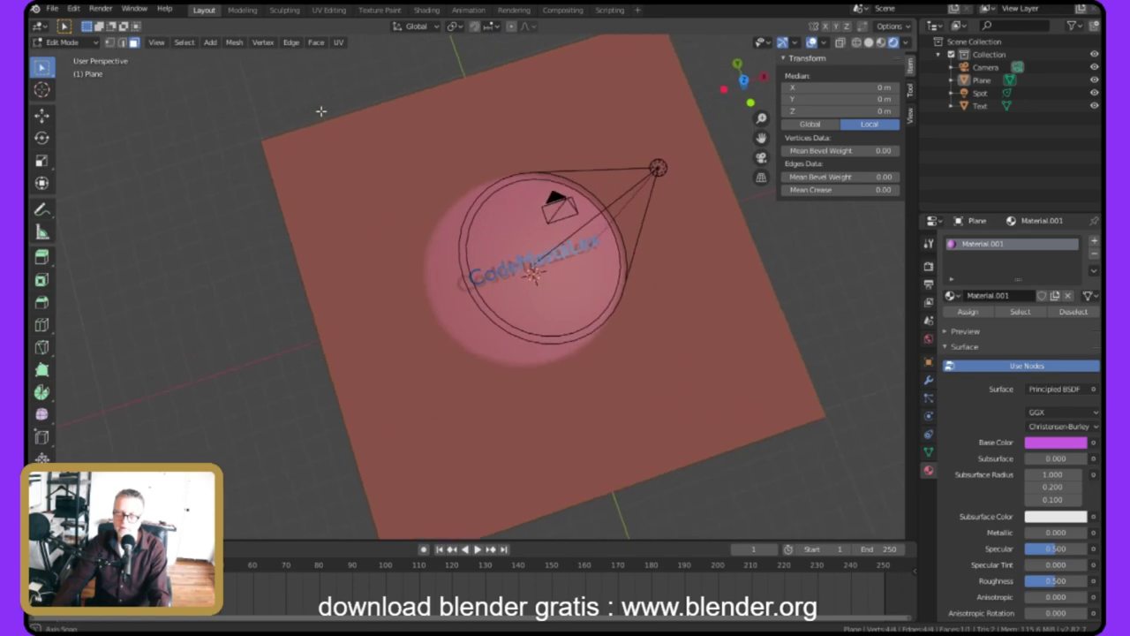
{"action": "middle_click_drag", "start_coordinate": [321, 111], "coordinate": [345, 86]}
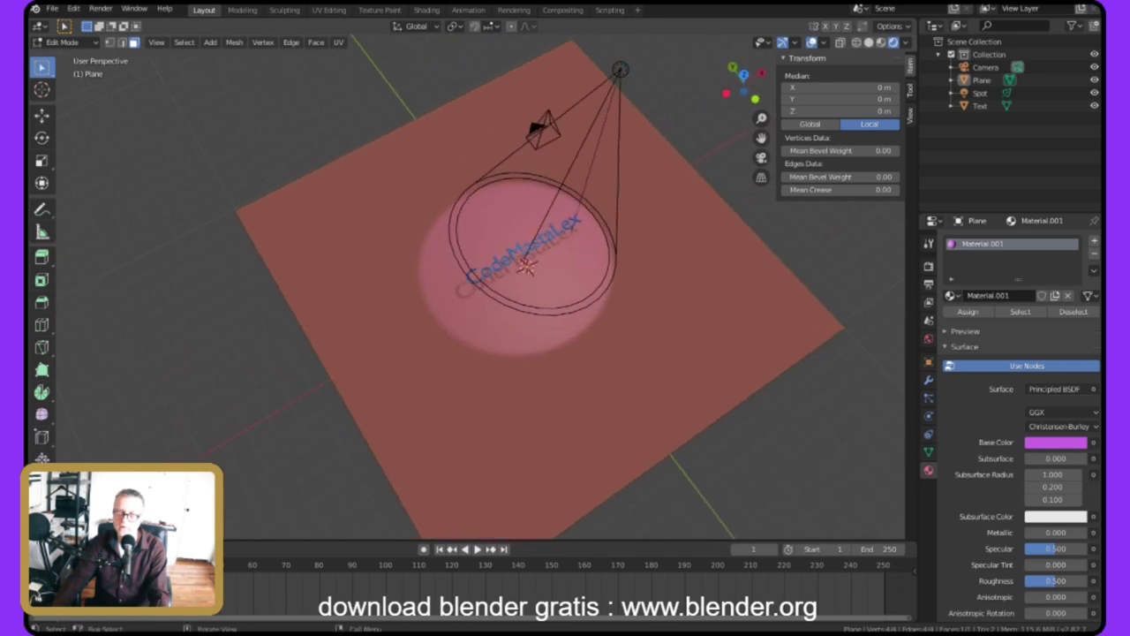
{"action": "key", "text": "alt+a"}
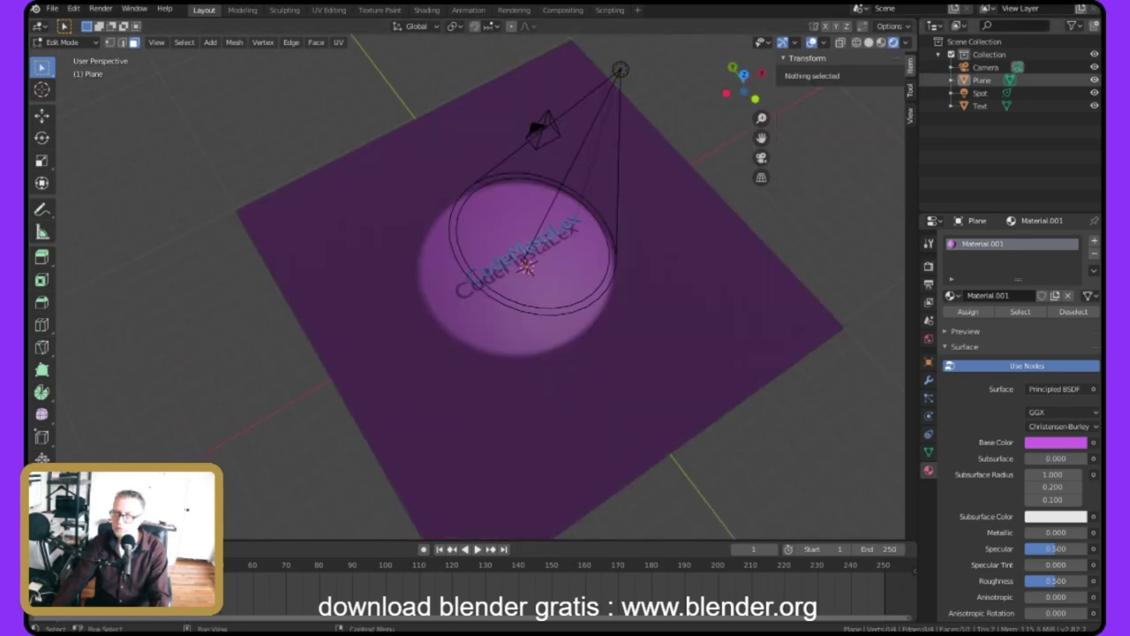
Select the spot light in Object Mode and move it about 1.79 m along the global Y axis.
{"action": "left_click", "coordinate": [980, 93]}
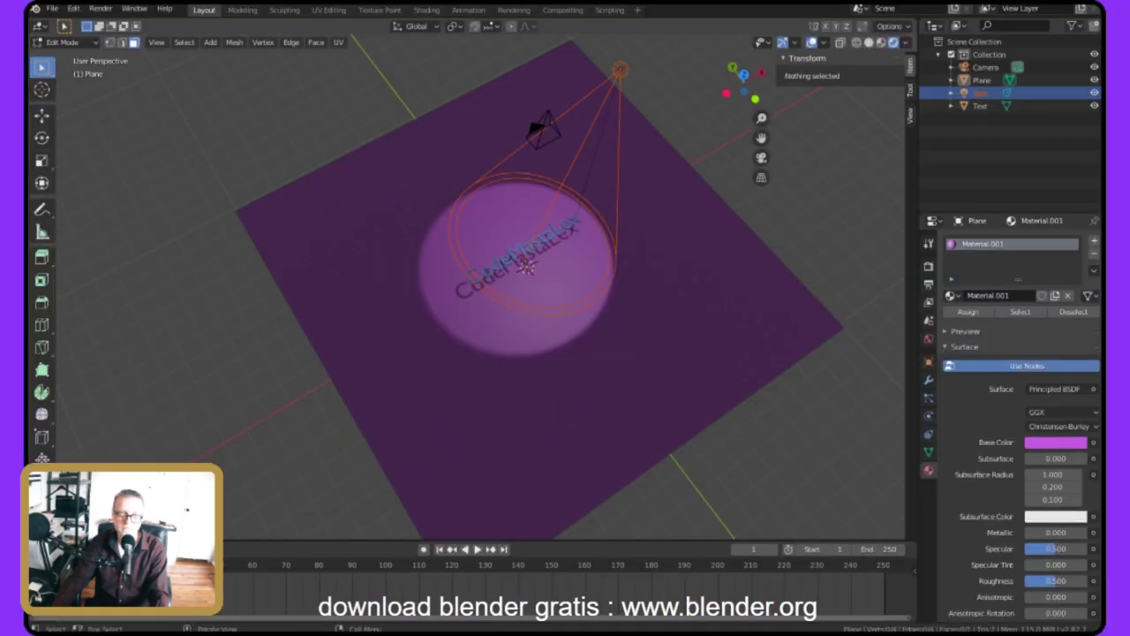
{"action": "key", "text": "Tab"}
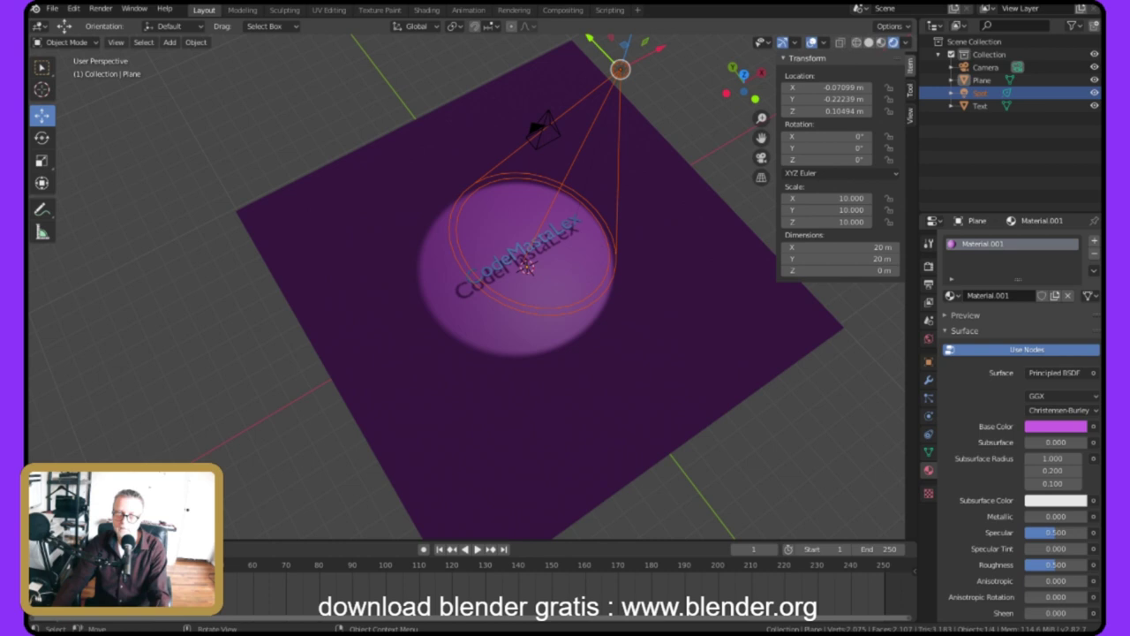
{"action": "key", "text": "g"}
{"action": "key", "text": "y"}
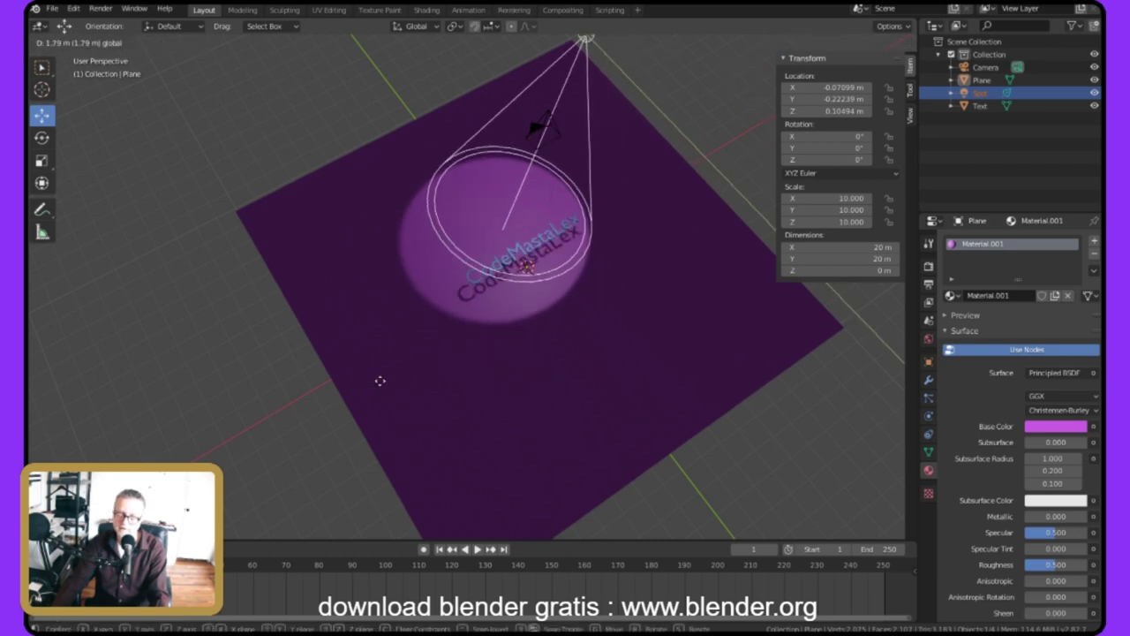
{"action": "left_click", "coordinate": [380, 380]}
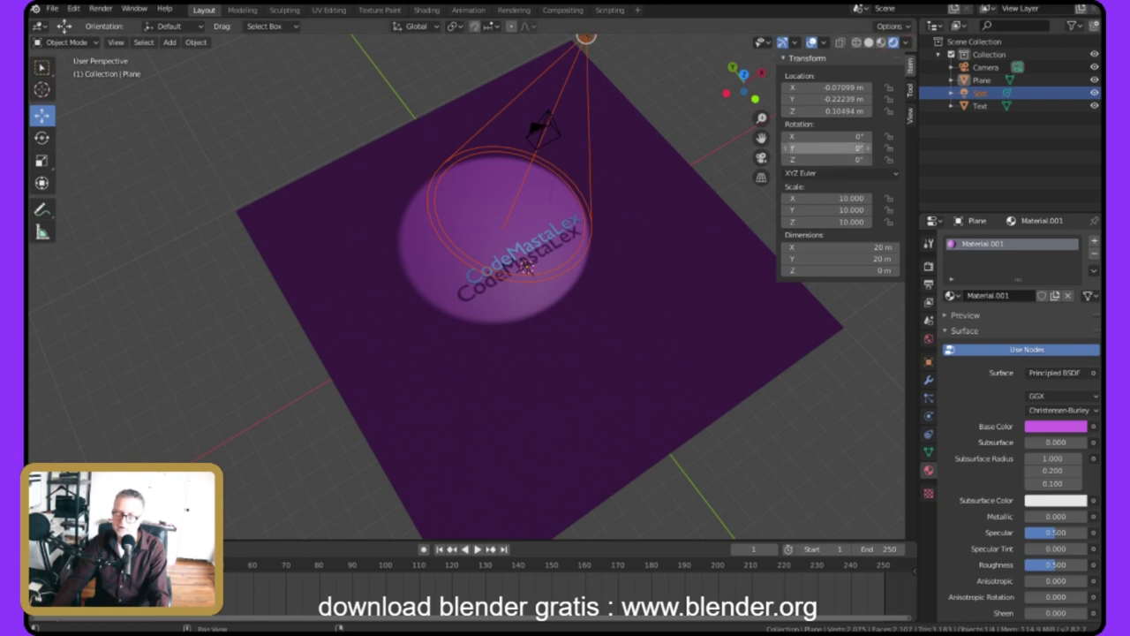
Set the background plane's X rotation to 3.4°.
{"action": "left_click_drag", "start_coordinate": [848, 136], "coordinate": [814, 136]}
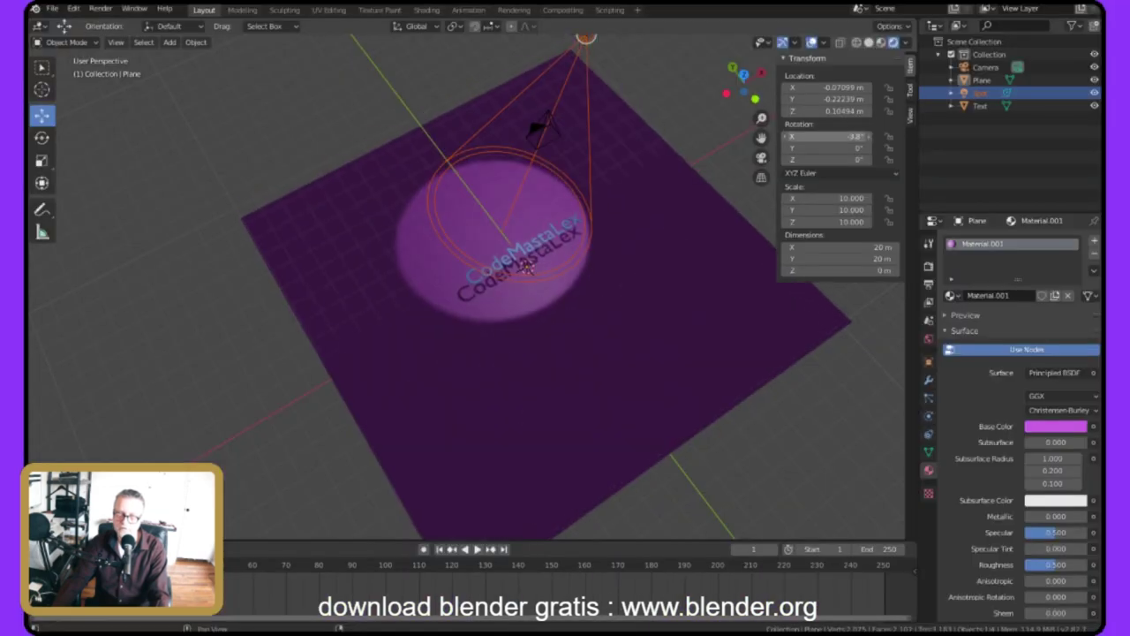
{"action": "left_click_drag", "start_coordinate": [814, 136], "coordinate": [853, 136]}
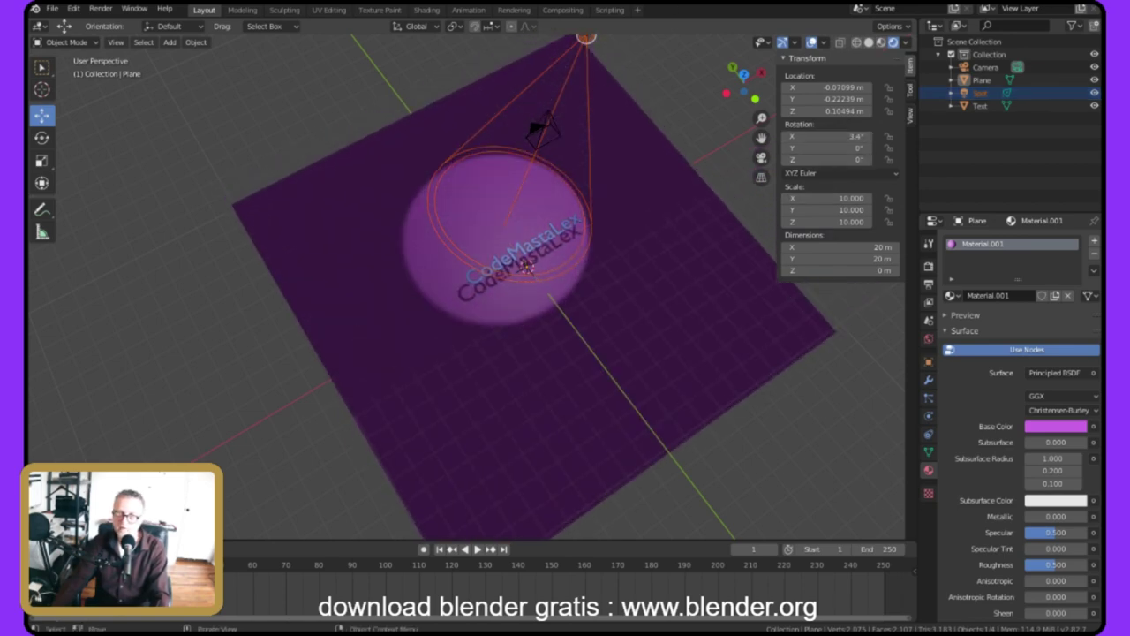
Set the spot light's X rotation to -8.4° and view the scene through the camera.
{"action": "left_click", "coordinate": [586, 39]}
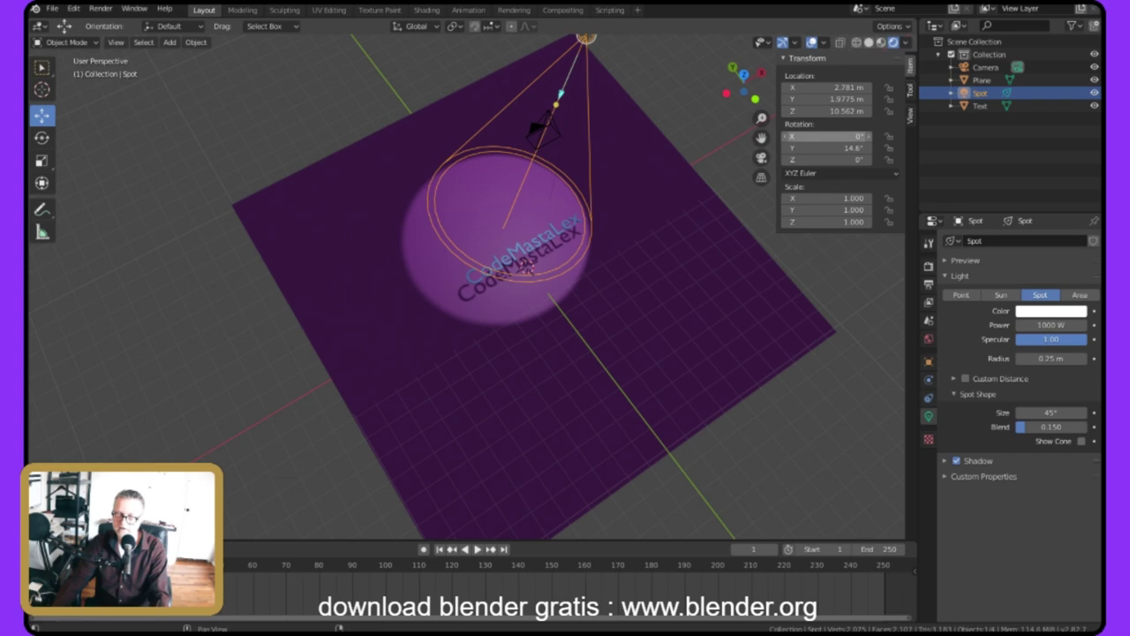
{"action": "left_click_drag", "start_coordinate": [853, 136], "coordinate": [825, 136]}
{"action": "left_click", "coordinate": [761, 157]}
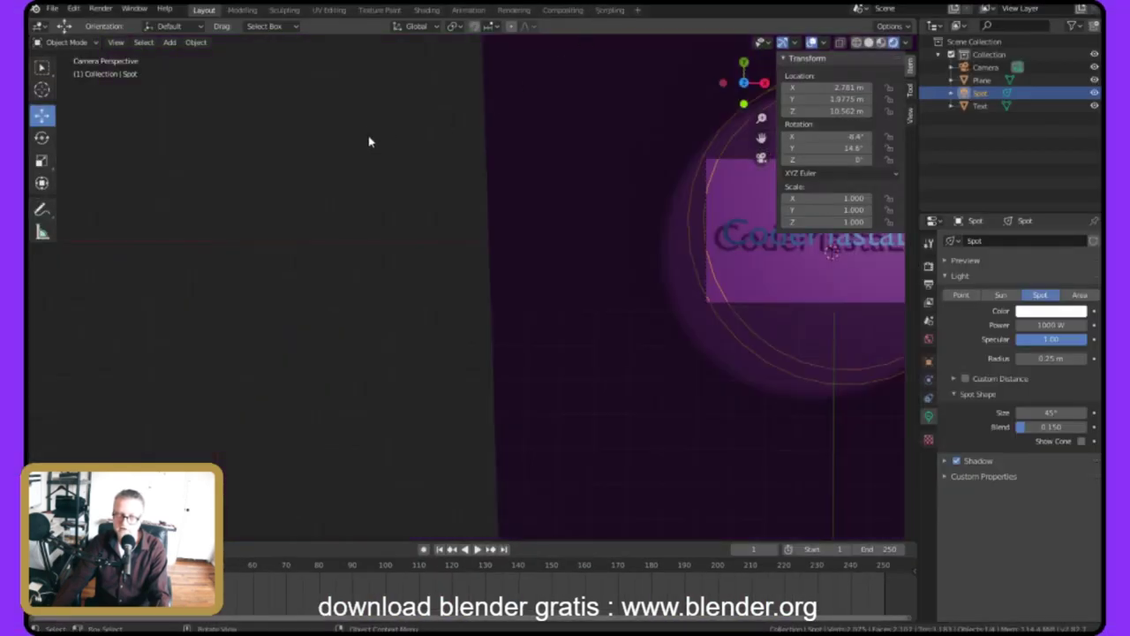
{"action": "middle_click_drag", "start_coordinate": [483, 140], "coordinate": [49, 179], "text": "shift"}
Render the camera view as a still image.
{"action": "left_click", "coordinate": [101, 8]}
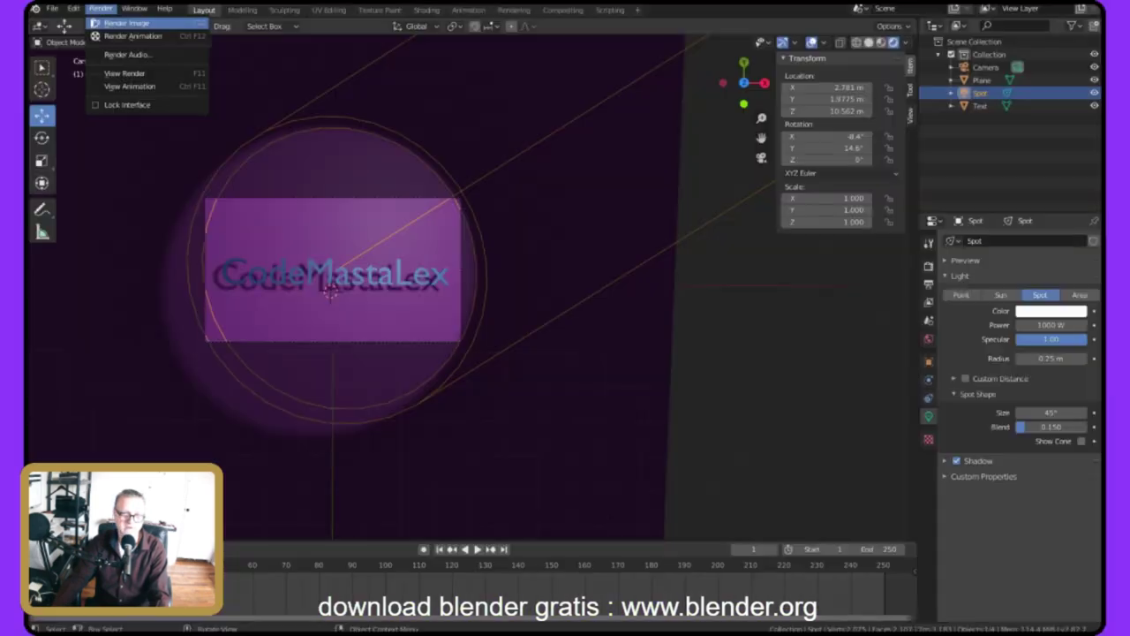
{"action": "left_click", "coordinate": [95, 24]}
{"action": "key", "text": "Escape"}
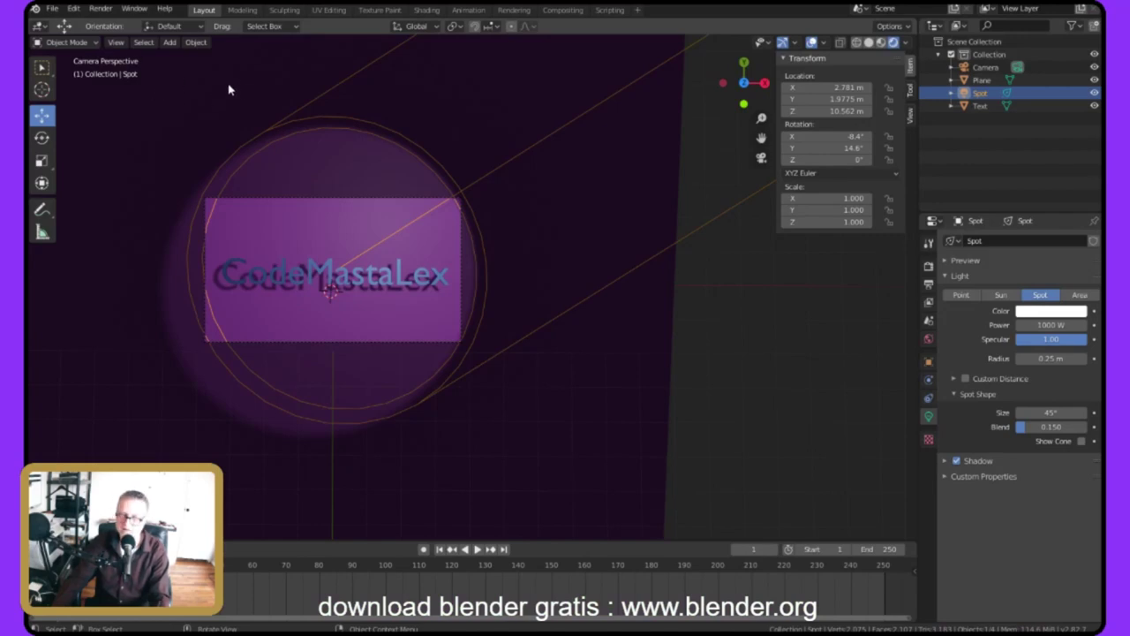
{"action": "key", "text": "F12"}
Examine the rendered lettering, its shadow and the corners of the image, and close the render.
{"action": "scroll", "coordinate": [234, 89], "scroll_direction": "up", "scroll_amount": 1}
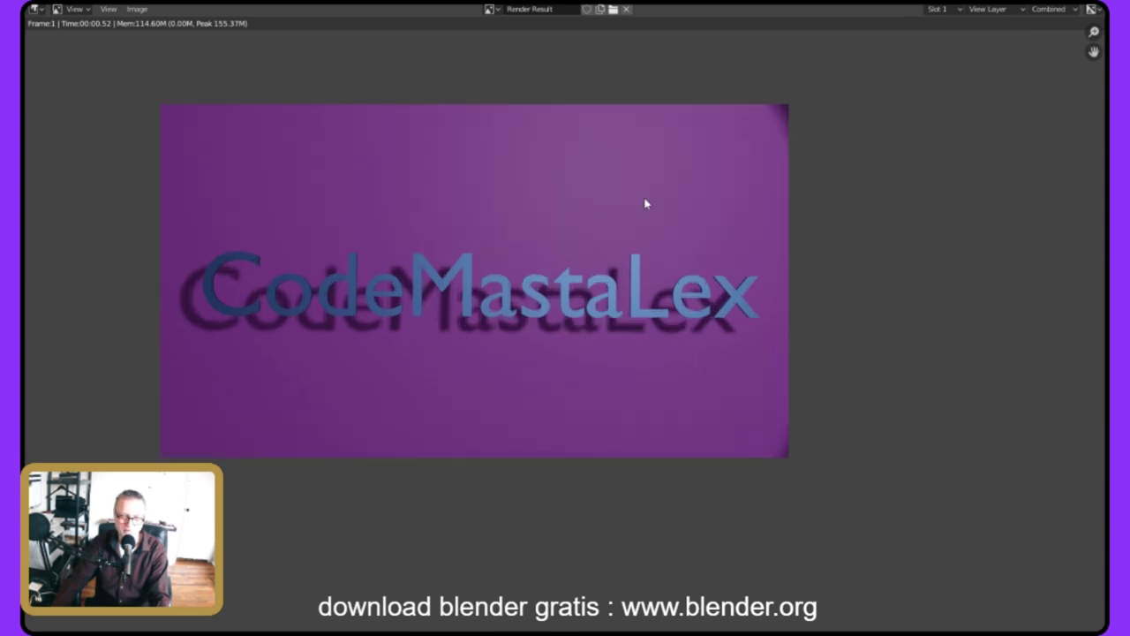
{"action": "scroll", "coordinate": [58, 129], "scroll_direction": "up", "scroll_amount": 5}
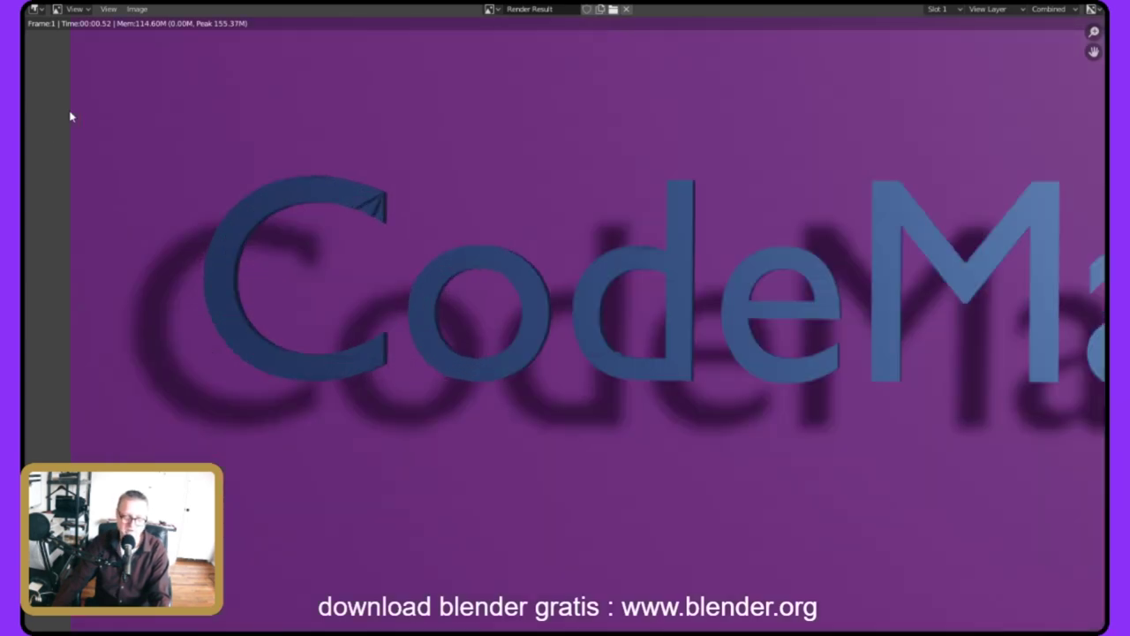
{"action": "scroll", "coordinate": [142, 147], "scroll_direction": "down", "scroll_amount": 8}
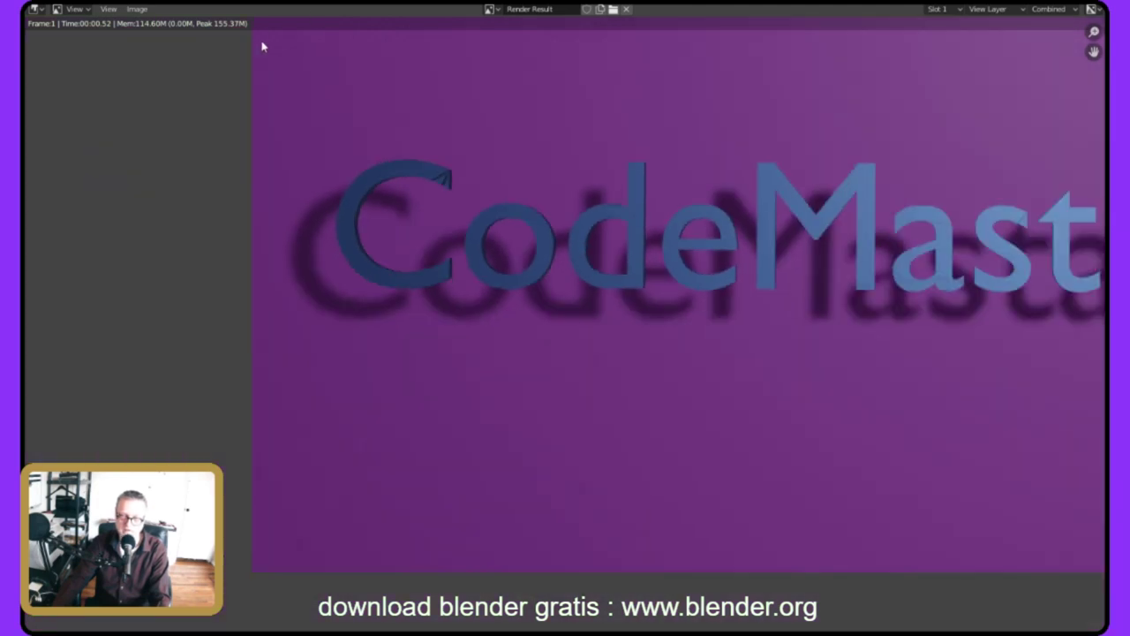
{"action": "scroll", "coordinate": [162, 112], "scroll_direction": "up", "scroll_amount": 2}
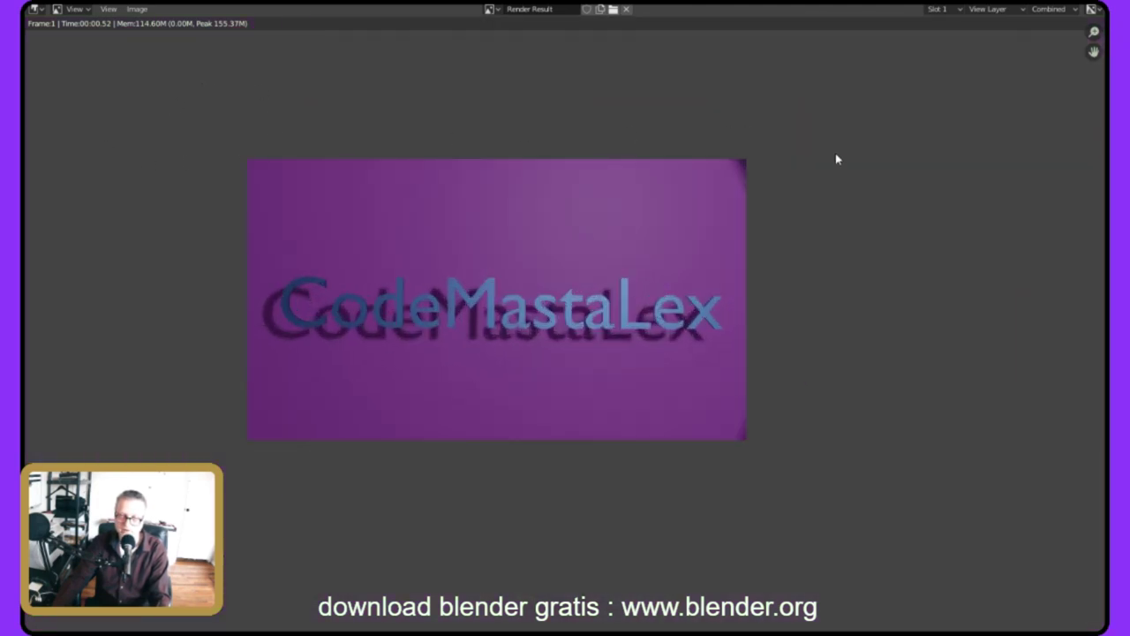
{"action": "scroll", "coordinate": [837, 158], "scroll_direction": "down", "scroll_amount": 1}
{"action": "scroll", "coordinate": [484, 162], "scroll_direction": "up", "scroll_amount": 1}
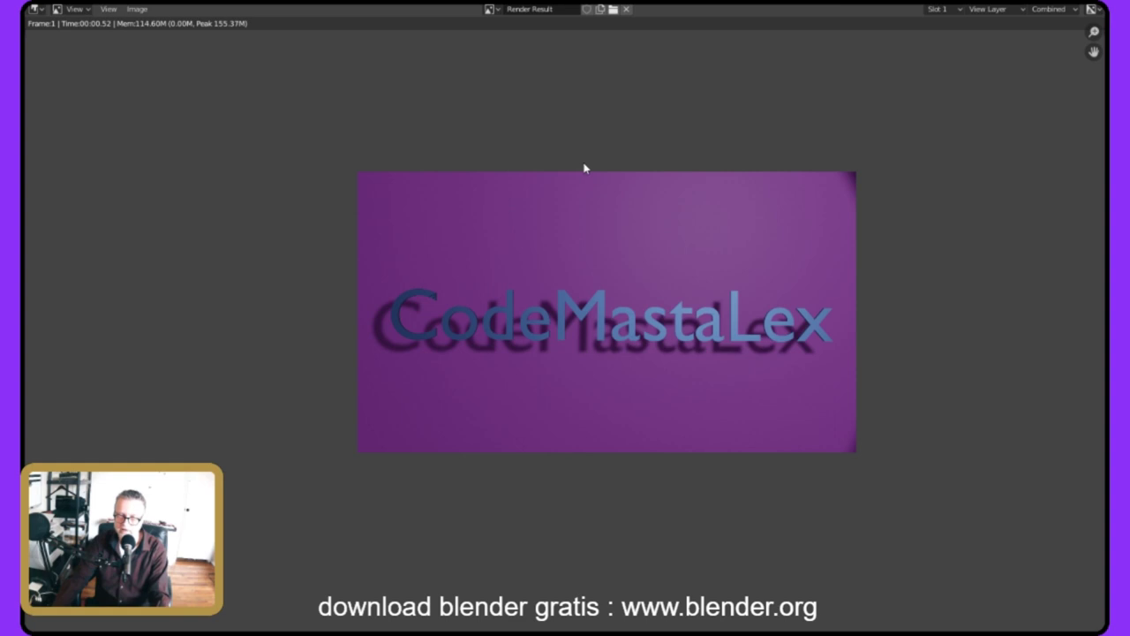
{"action": "scroll", "coordinate": [583, 167], "scroll_direction": "up", "scroll_amount": 1}
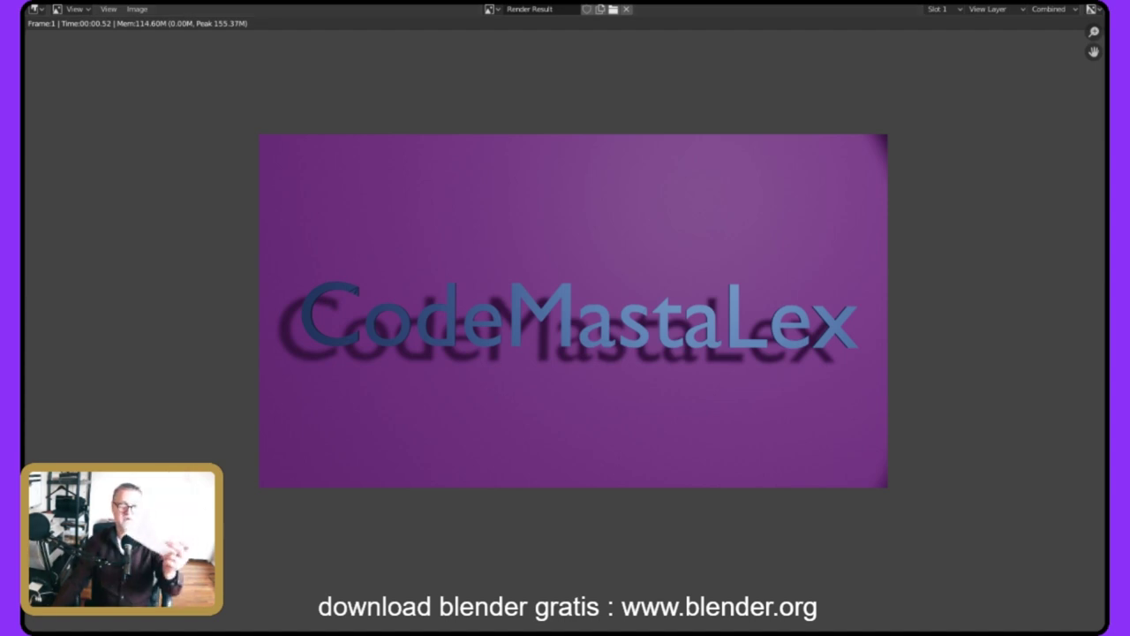
{"action": "key", "text": "Escape"}
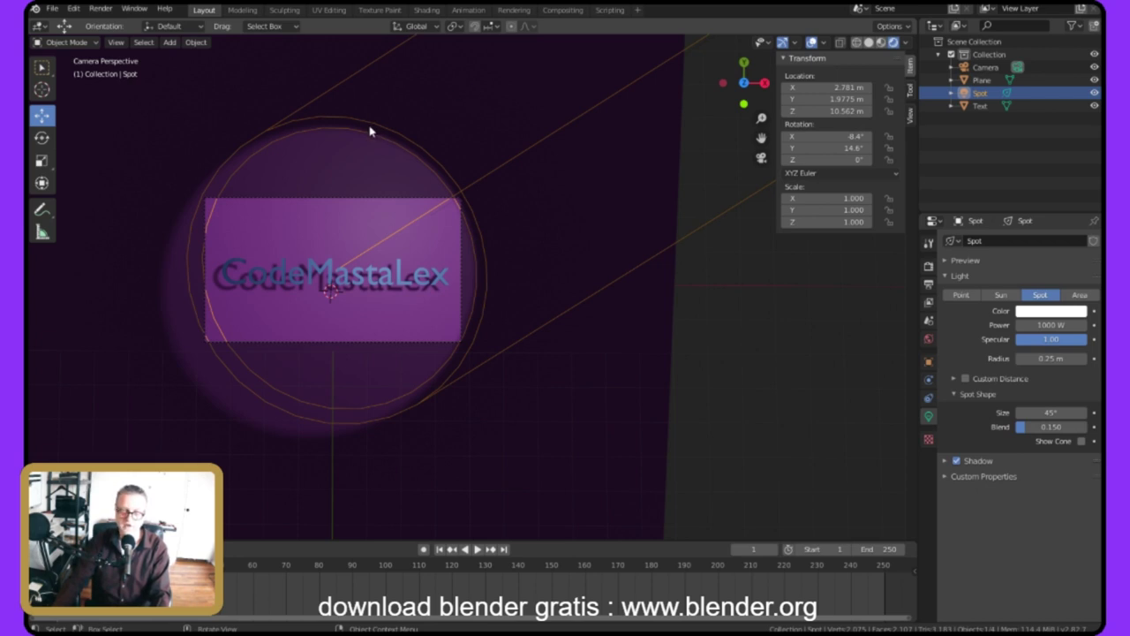
Widen the spot light's cone to a size of about 60.4° so it covers the camera frame.
{"action": "scroll", "coordinate": [345, 104], "scroll_direction": "down", "scroll_amount": 4}
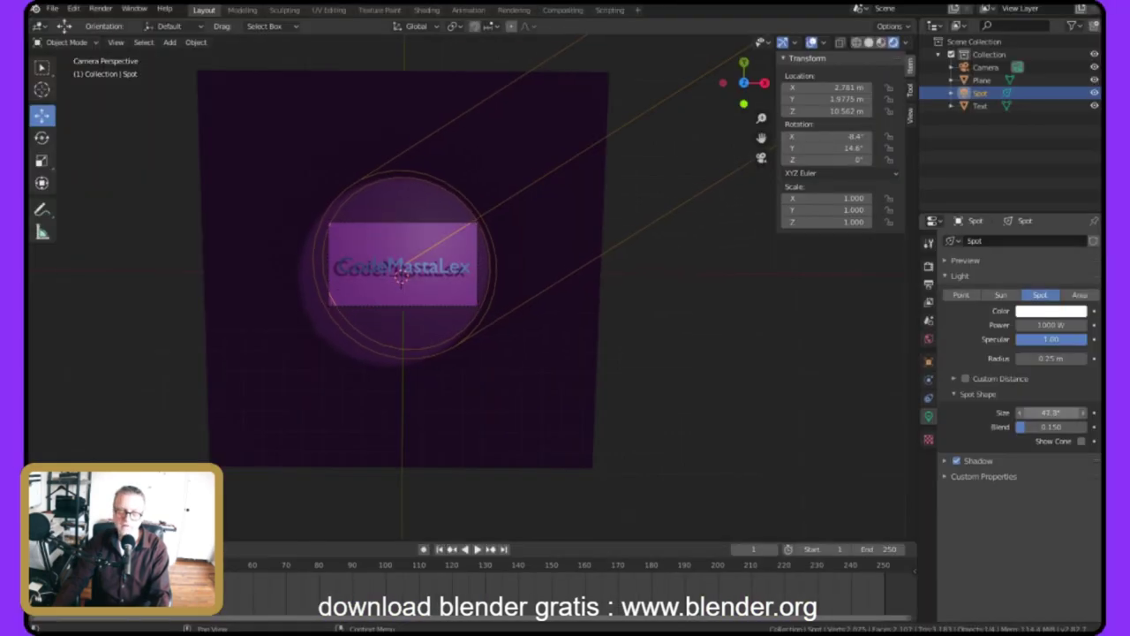
{"action": "left_click_drag", "start_coordinate": [1050, 412], "coordinate": [1068, 412]}
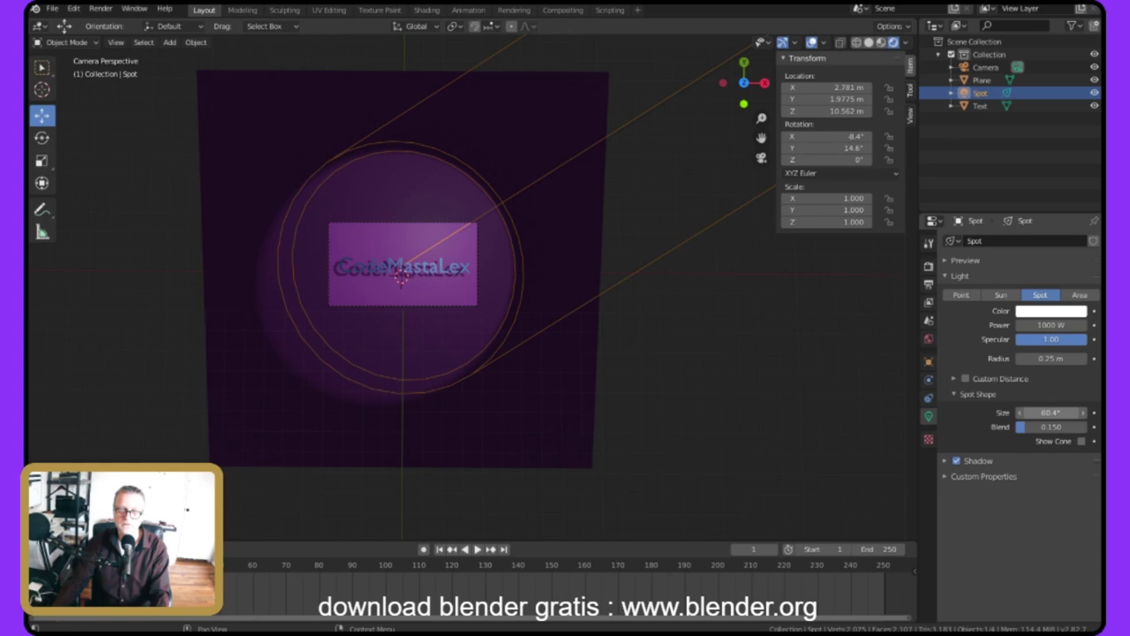
{"action": "middle_click_drag", "start_coordinate": [305, 133], "coordinate": [412, 100]}
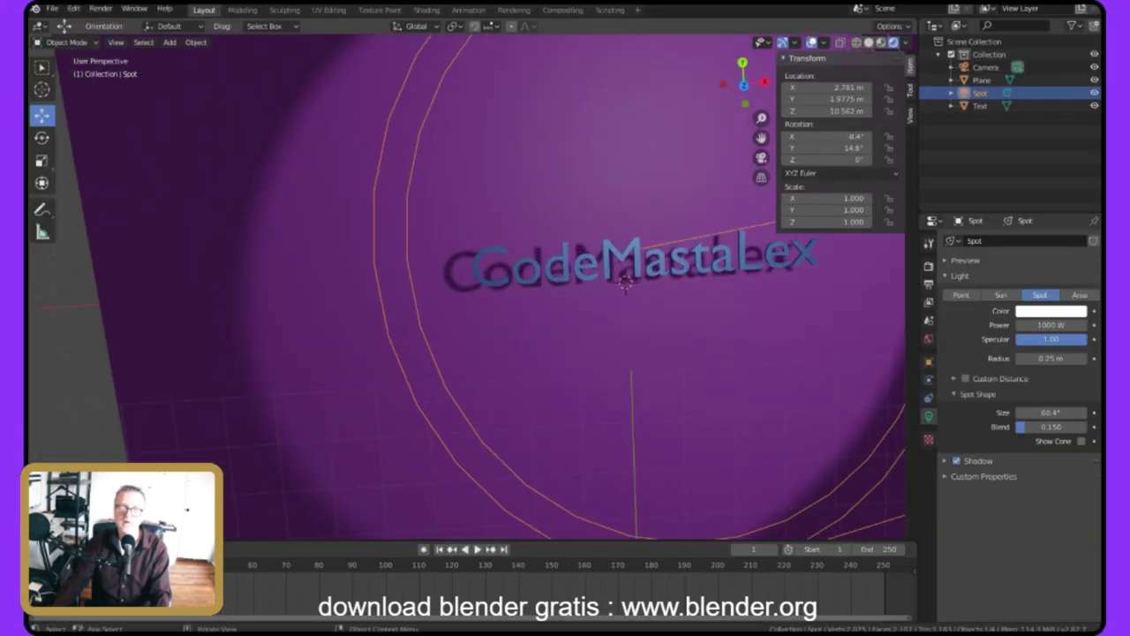
Render the image again with the wider spot cone and inspect the lettering and image corners close up.
{"action": "left_click", "coordinate": [100, 8]}
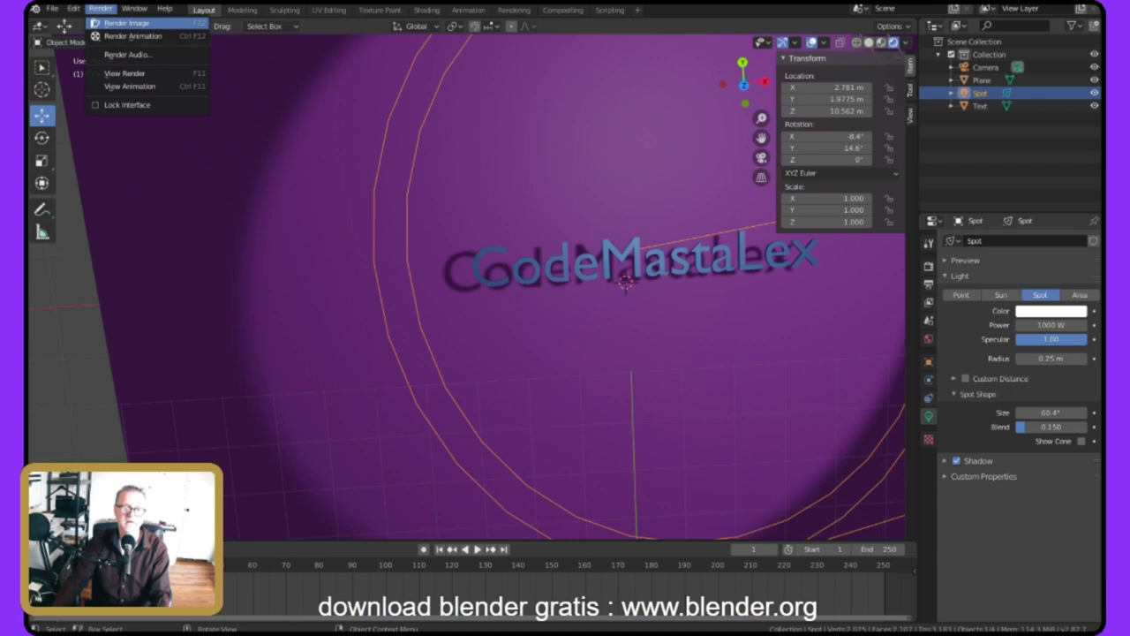
{"action": "left_click", "coordinate": [124, 21]}
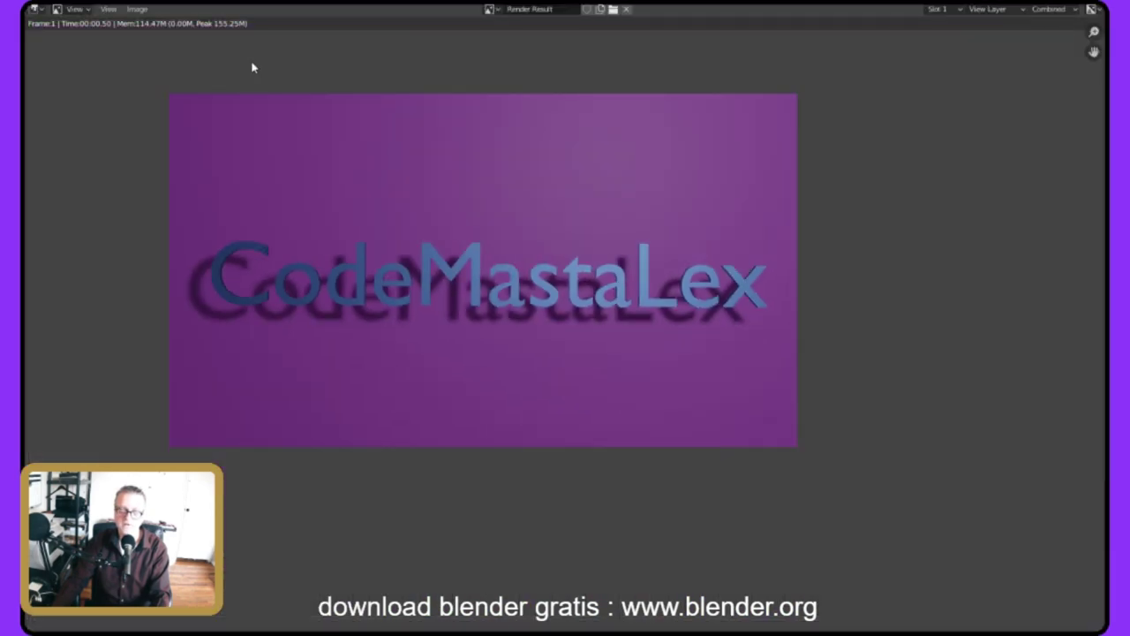
{"action": "scroll", "coordinate": [253, 68], "scroll_direction": "up", "scroll_amount": 1}
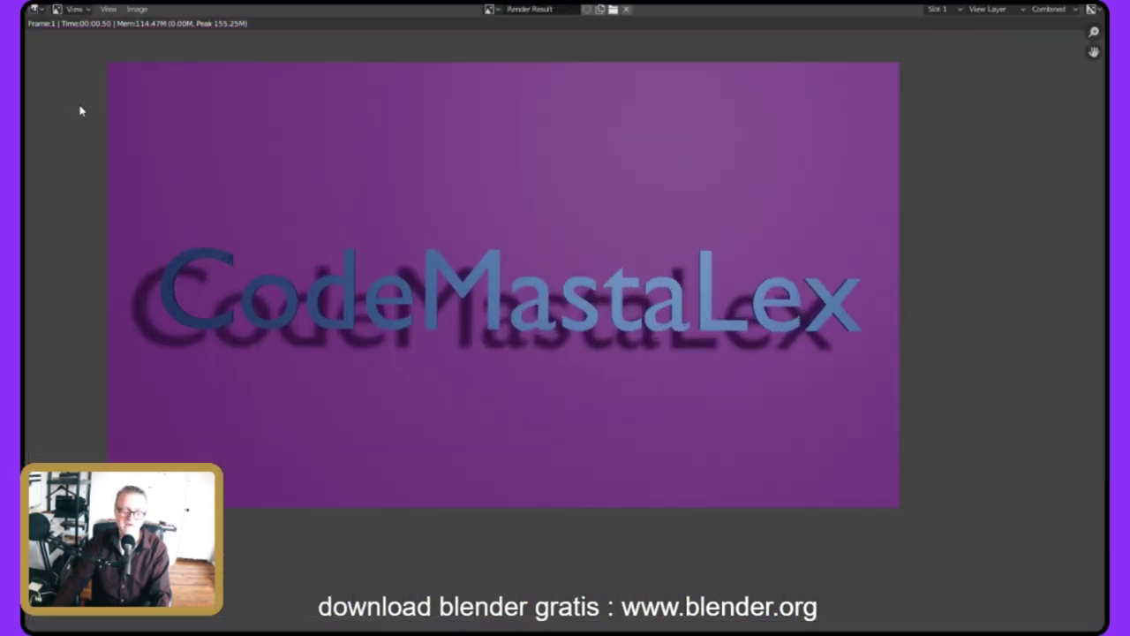
{"action": "scroll", "coordinate": [55, 101], "scroll_direction": "up", "scroll_amount": 6}
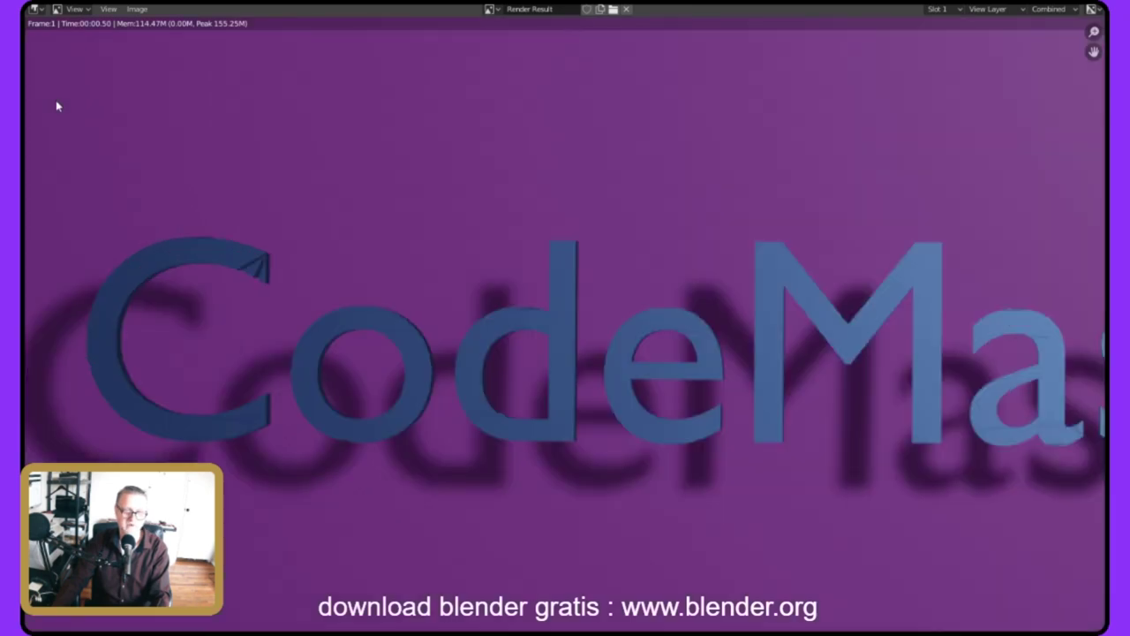
{"action": "scroll", "coordinate": [134, 126], "scroll_direction": "down", "scroll_amount": 3}
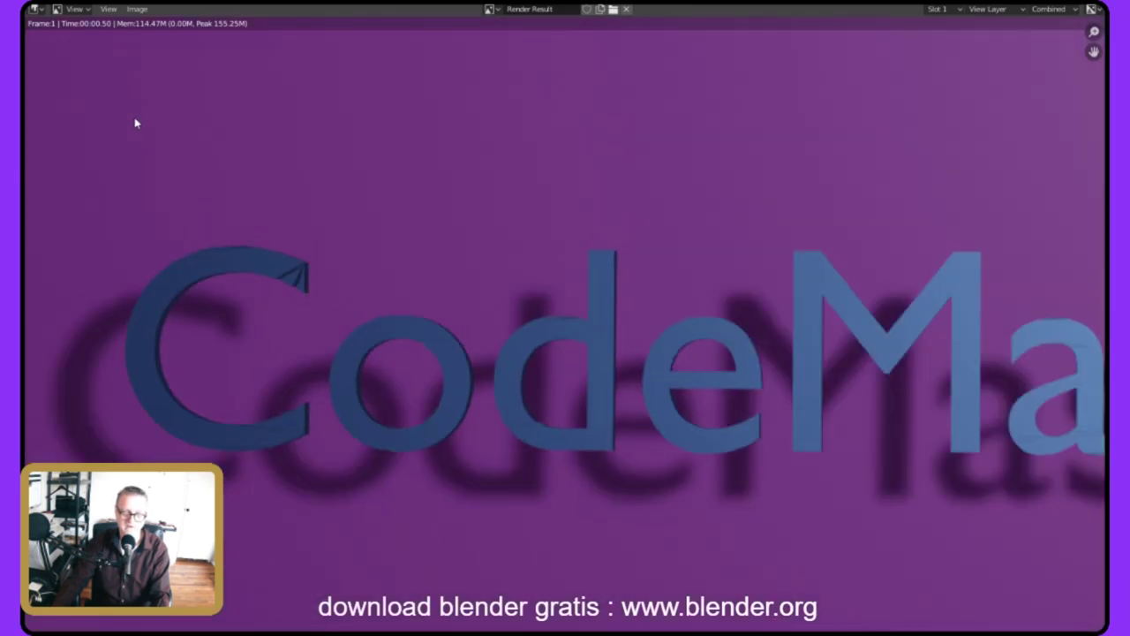
Examine the whole rendered image of the lettering on the purple background, and close the render.
{"action": "scroll", "coordinate": [422, 118], "scroll_direction": "down", "scroll_amount": 2}
{"action": "scroll", "coordinate": [353, 128], "scroll_direction": "up", "scroll_amount": 1}
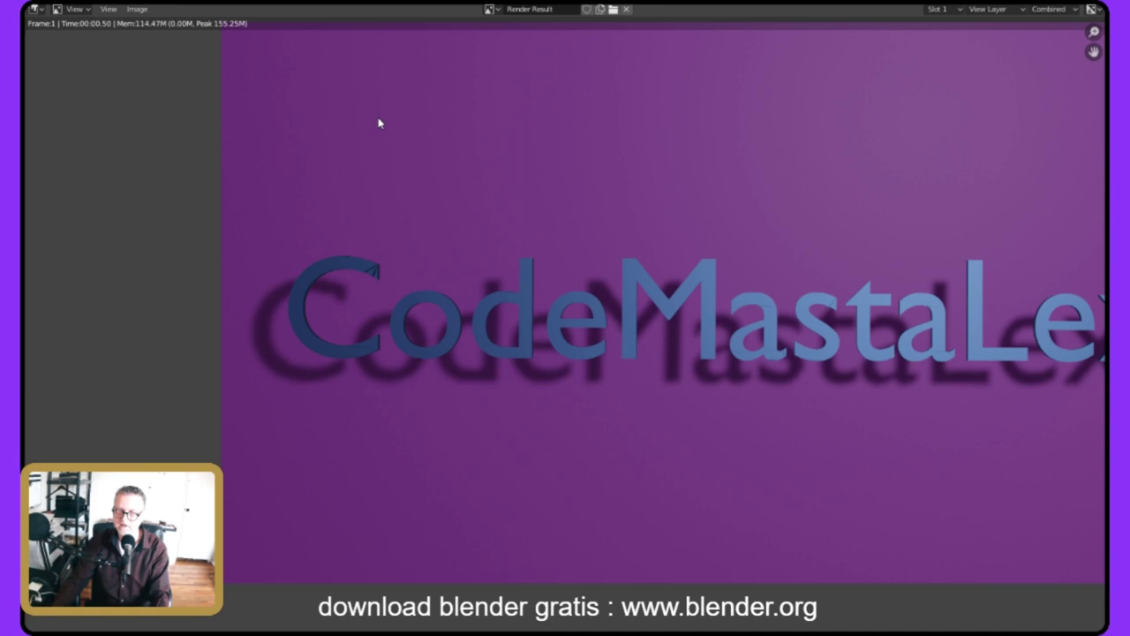
{"action": "scroll", "coordinate": [177, 145], "scroll_direction": "down", "scroll_amount": 1}
{"action": "scroll", "coordinate": [810, 112], "scroll_direction": "up", "scroll_amount": 1}
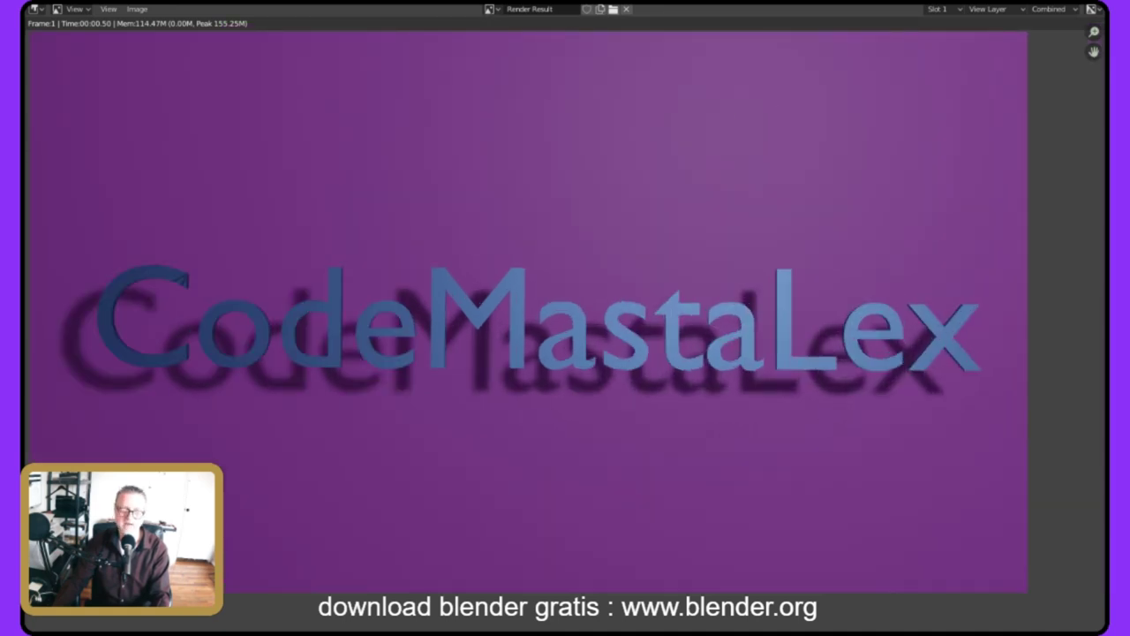
{"action": "key", "text": "Escape"}
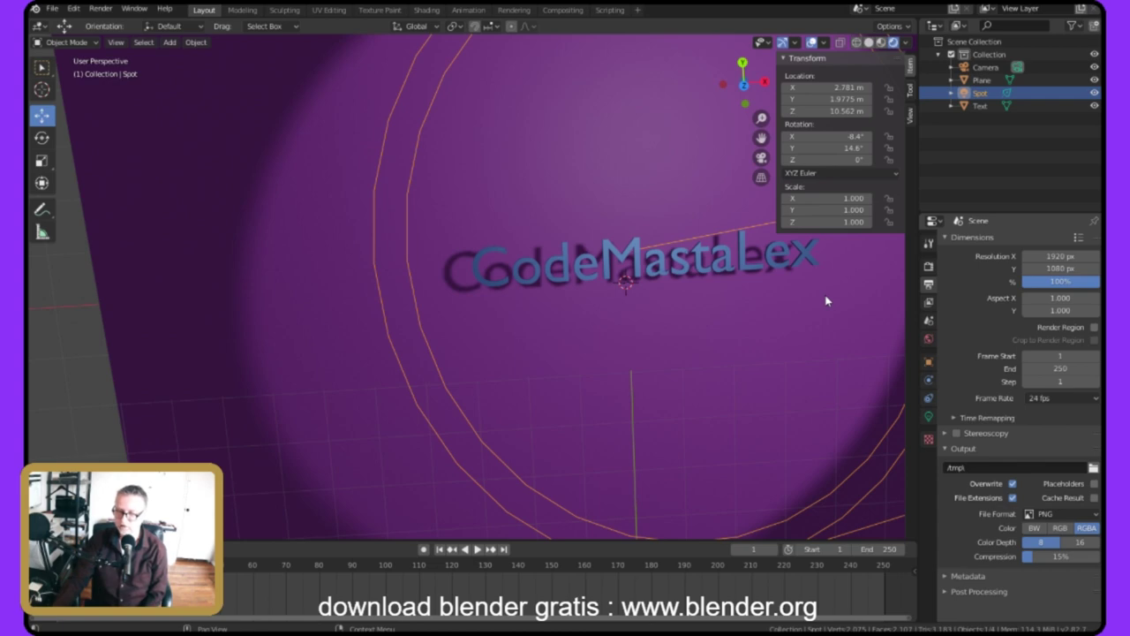
Switch the output file format to FFmpeg video as for an animation, and set it back to PNG.
{"action": "left_click", "coordinate": [99, 9]}
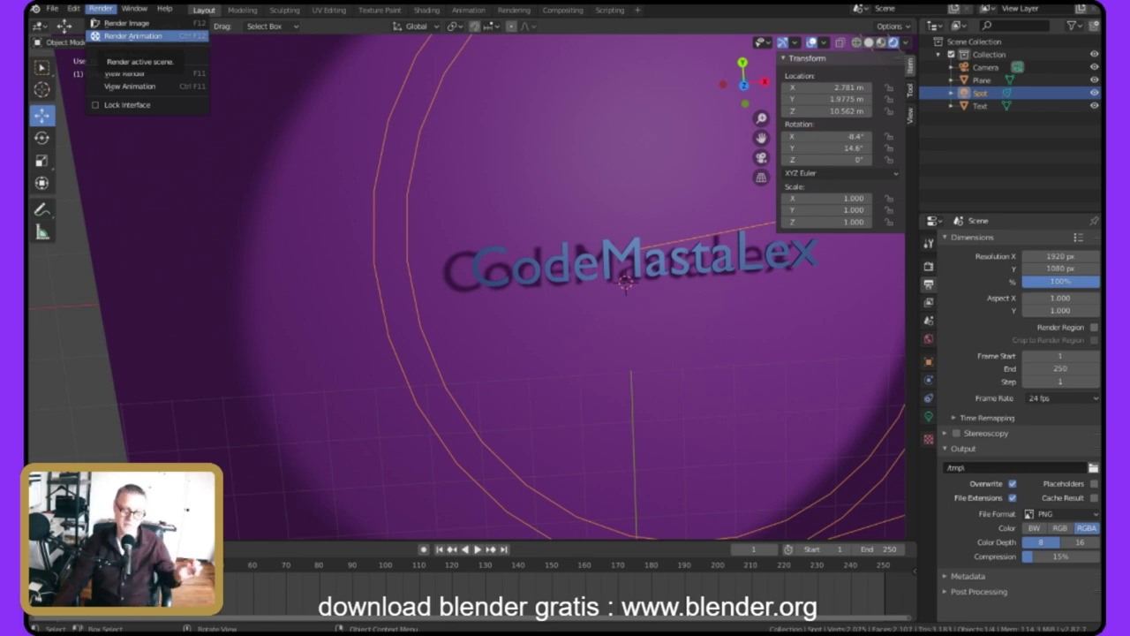
{"action": "left_click", "coordinate": [133, 37]}
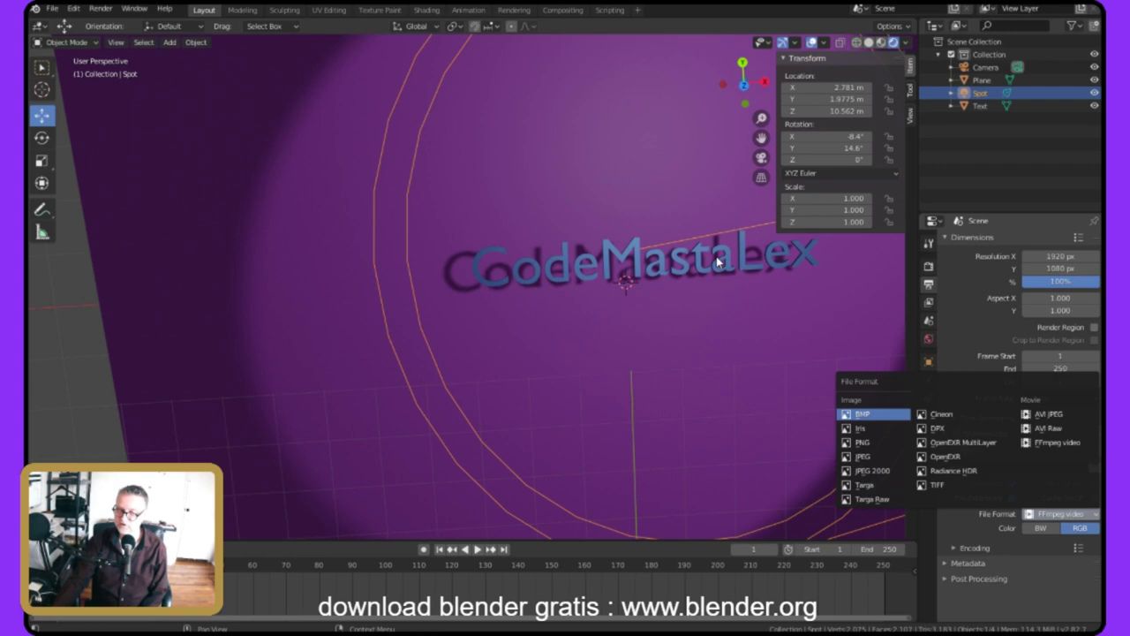
{"action": "left_click", "coordinate": [863, 443]}
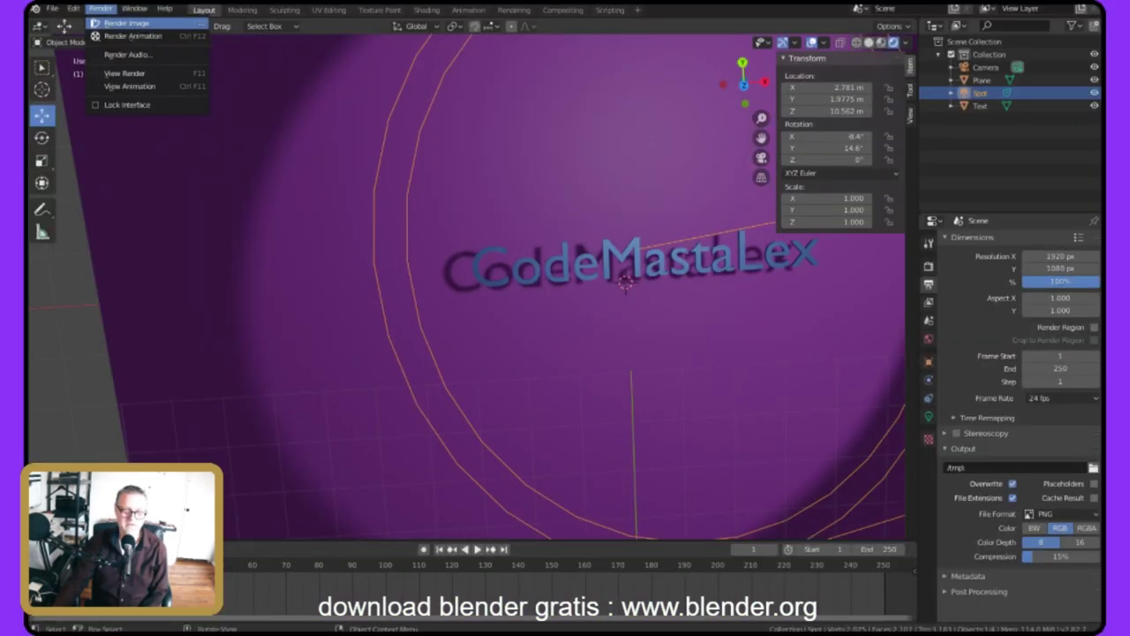
Render the still image, start saving it as Logo.png in the Documents folder, and cancel the save.
{"action": "left_click", "coordinate": [126, 23]}
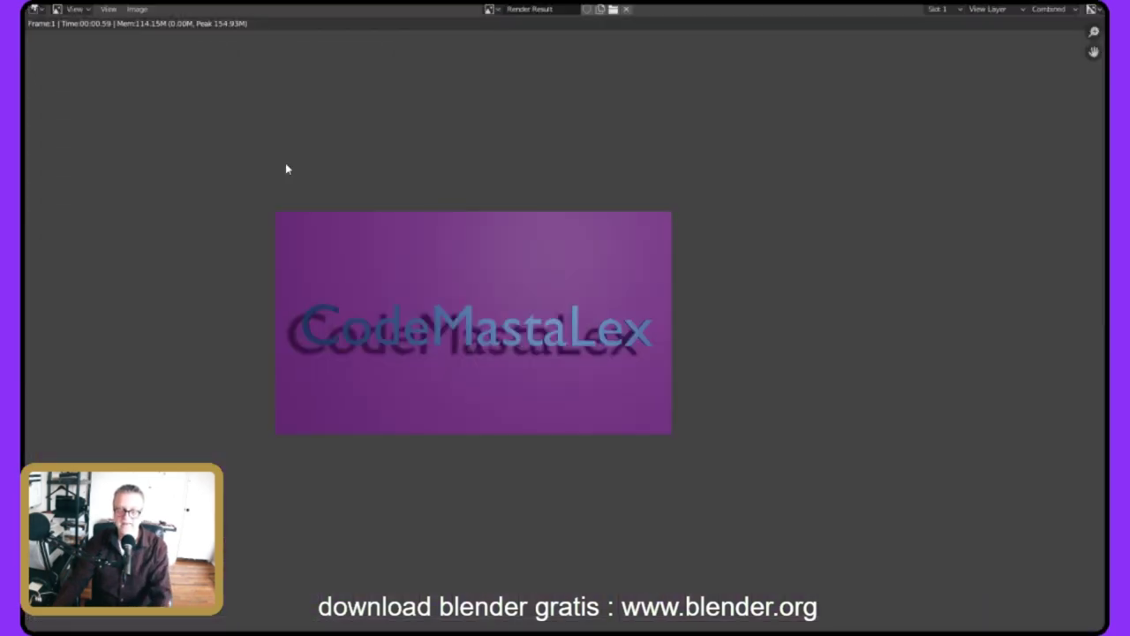
{"action": "scroll", "coordinate": [278, 165], "scroll_direction": "up", "scroll_amount": 2}
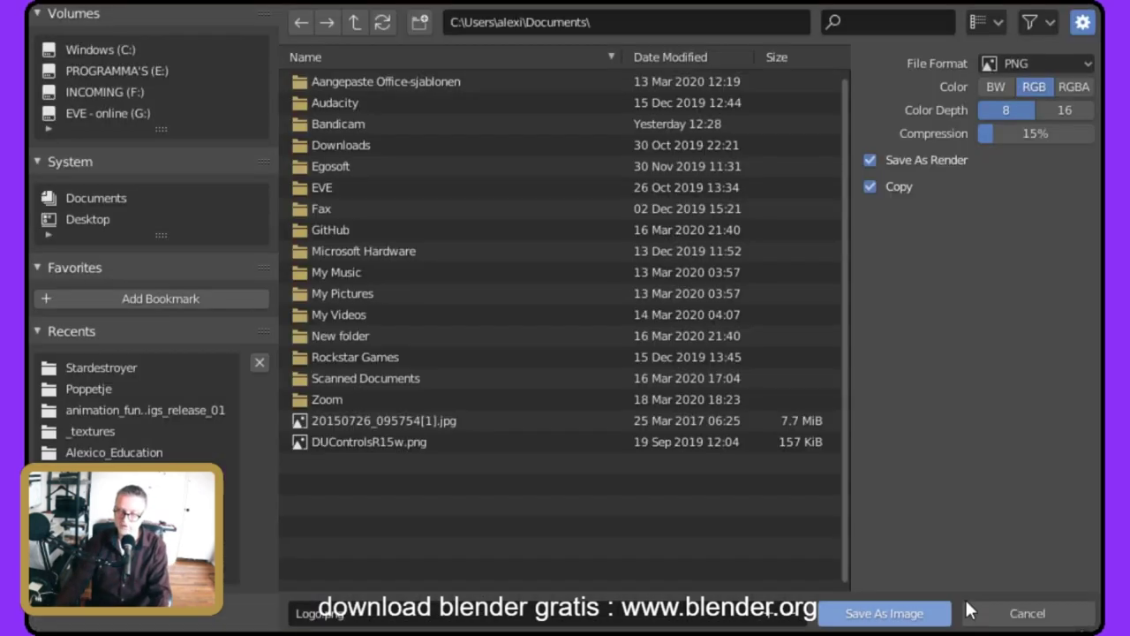
{"action": "left_click", "coordinate": [971, 611]}
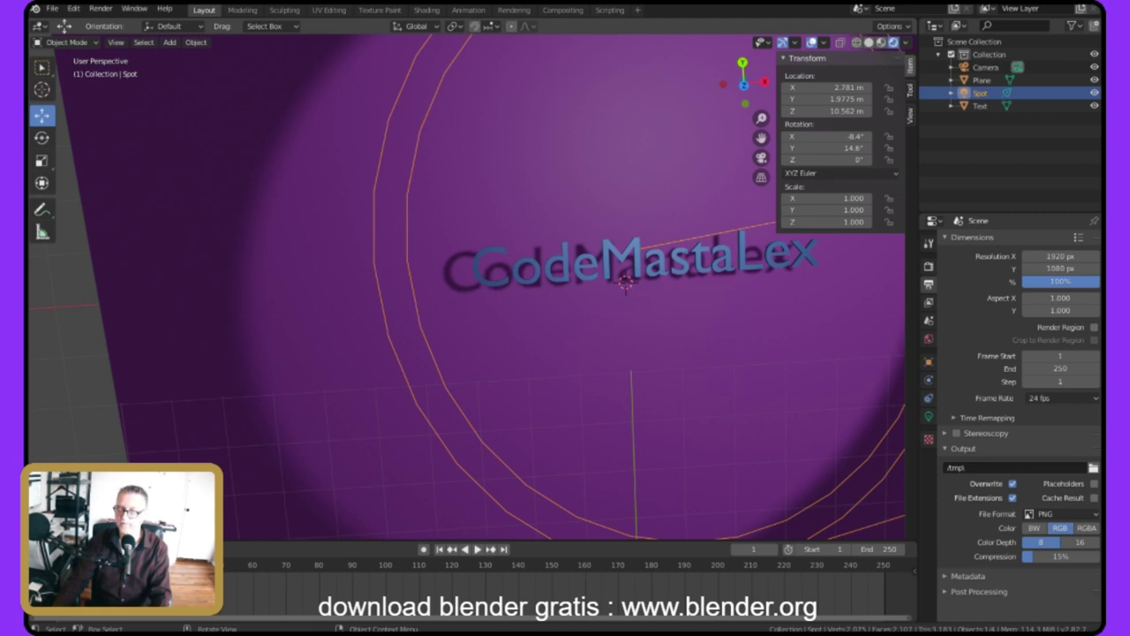
Display the rendered image again, close it, and select the CodeMastaLex lettering in the viewport.
{"action": "key", "text": "F12"}
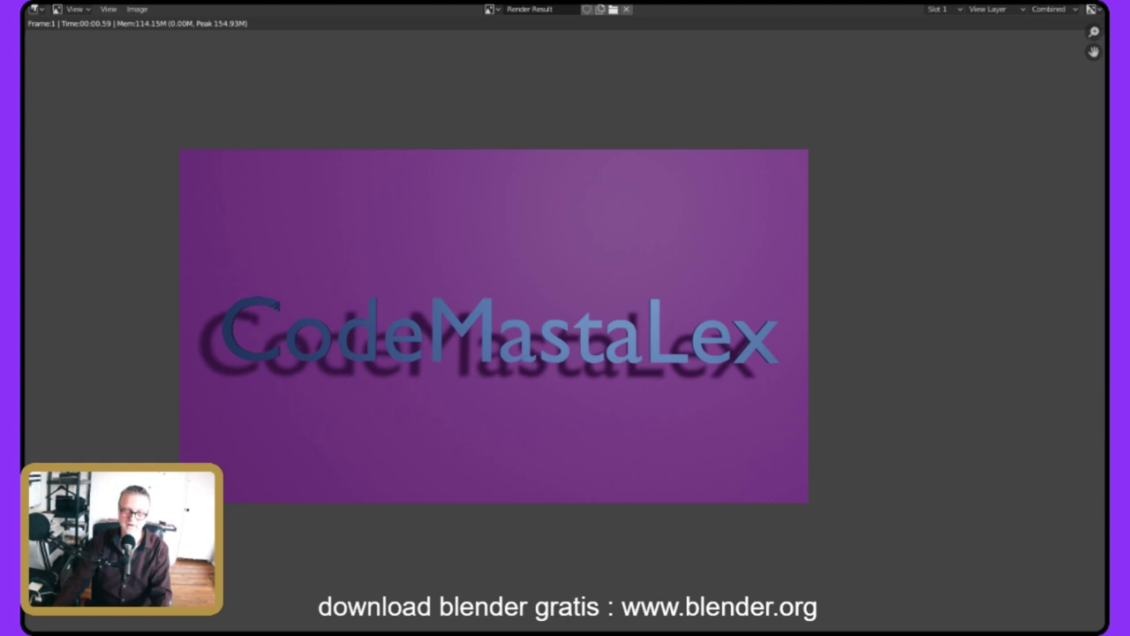
{"action": "key", "text": "Escape"}
{"action": "mouse_move", "coordinate": [374, 103]}
{"action": "middle_mouse_down"}
{"action": "mouse_move", "coordinate": [385, 84]}
{"action": "mouse_move", "coordinate": [366, 90]}
{"action": "middle_mouse_up"}
{"action": "left_click", "coordinate": [368, 94]}
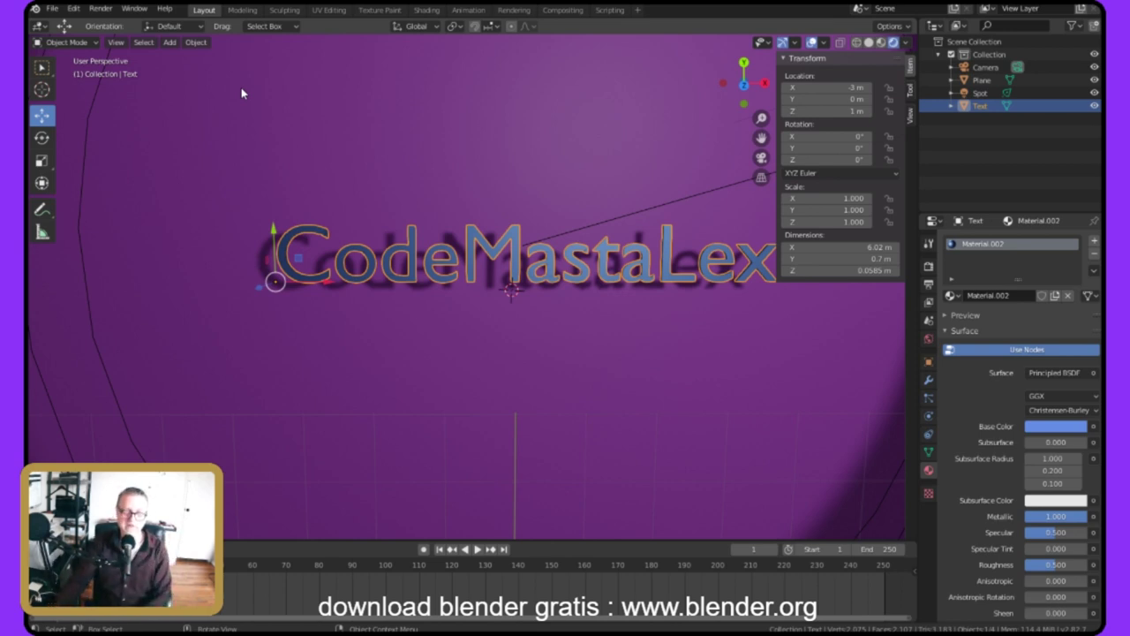
{"action": "key", "text": "shift"}
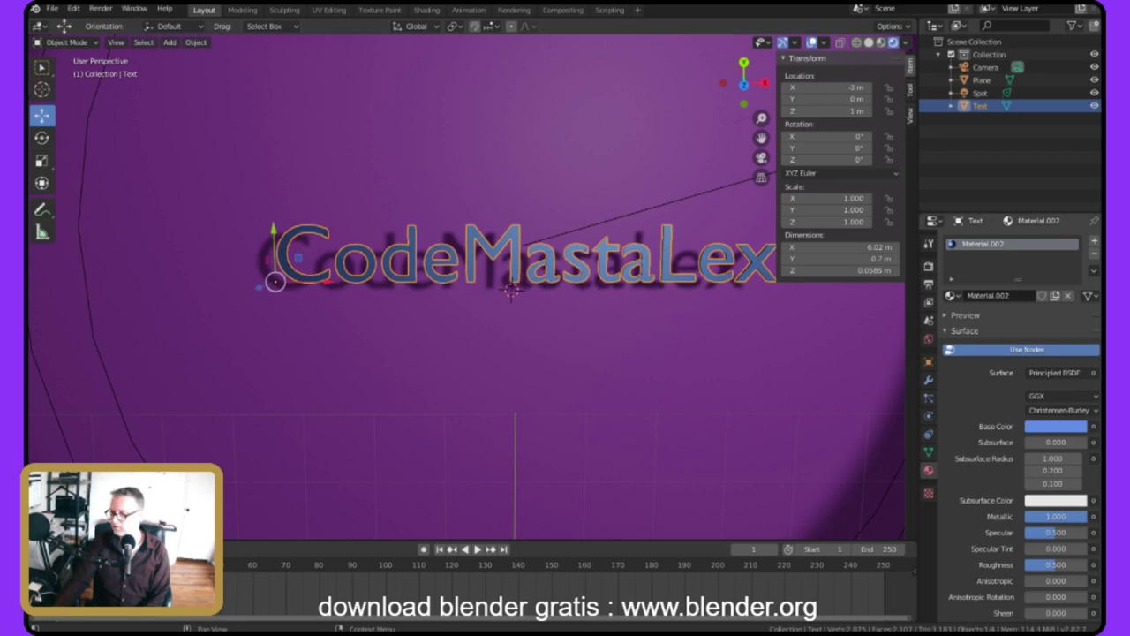